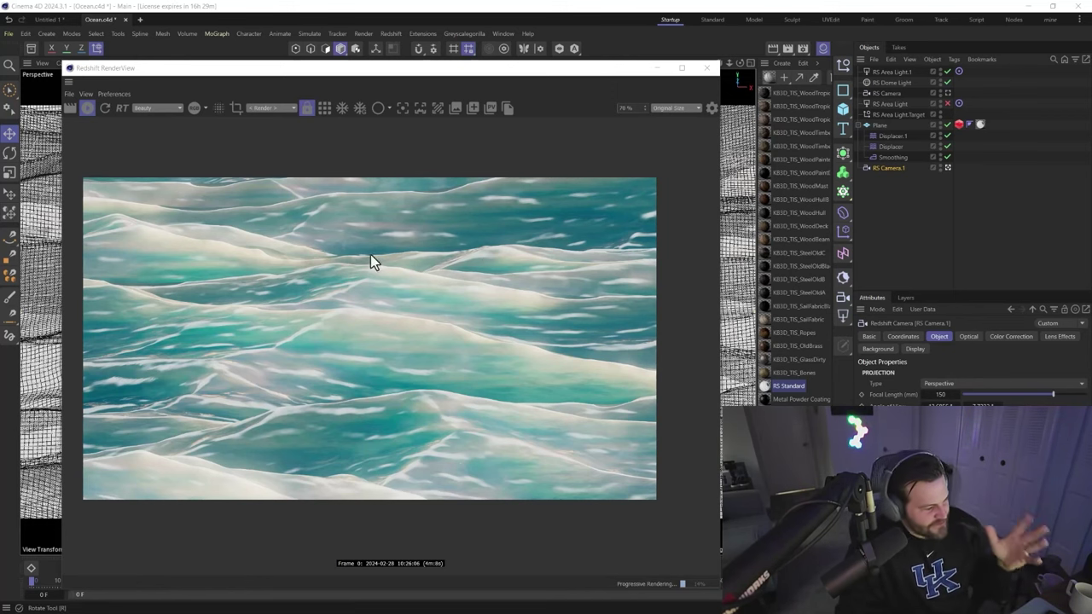
- Zoom in and out on the Redshift render of the teal ocean, then close the RenderView
{"action": "scroll", "coordinate": [235, 418], "scroll_direction": "up", "scroll_amount": 3}
{"action": "scroll", "coordinate": [231, 401], "scroll_direction": "down", "scroll_amount": 4}
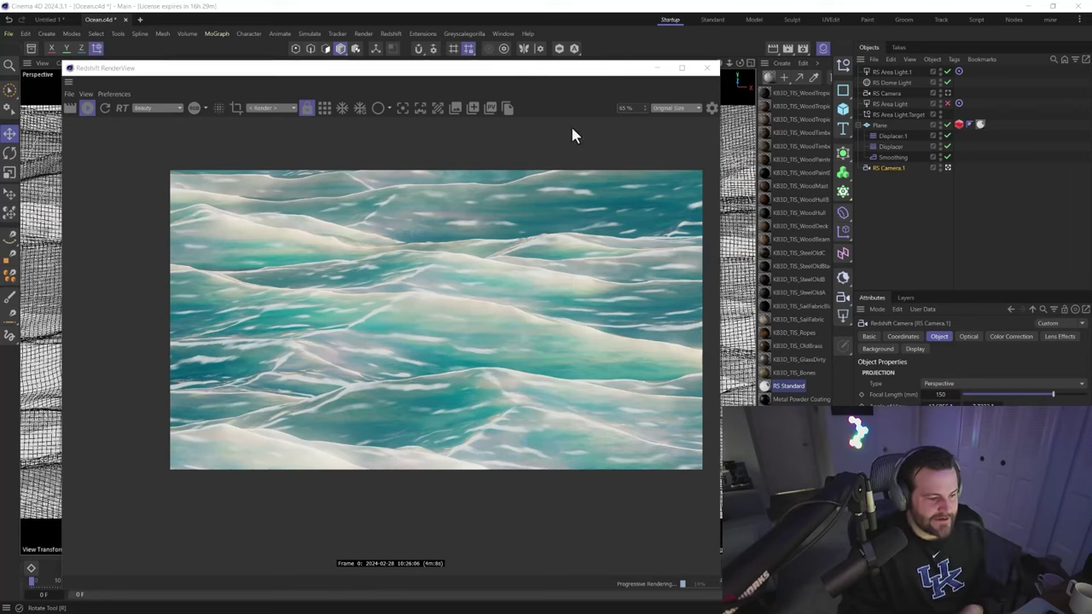
{"action": "left_click", "coordinate": [705, 68]}
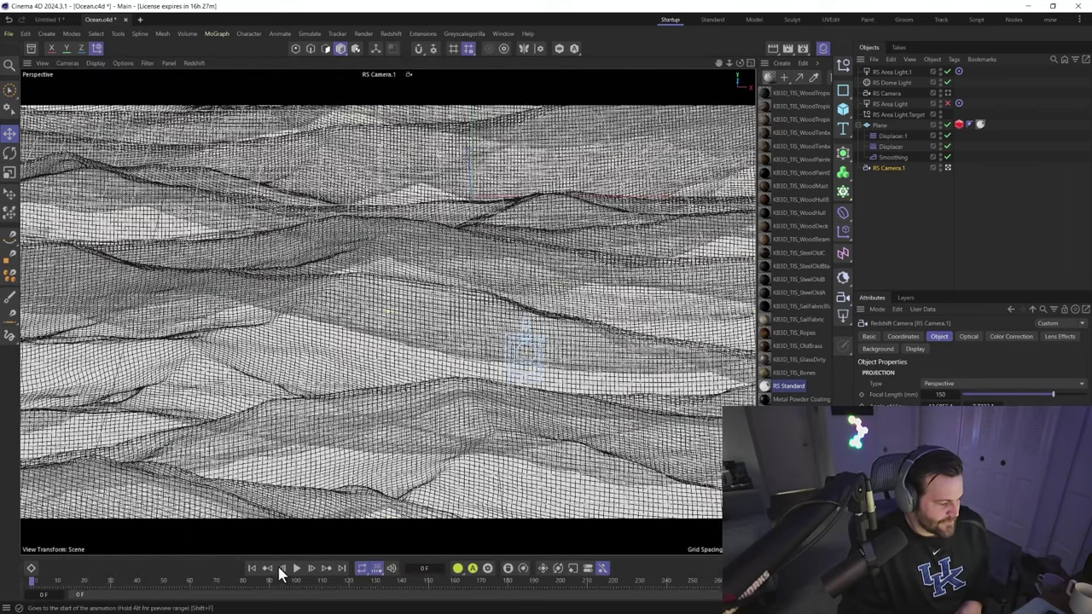
- Preview the ocean animation, then set the playback rate to All Frames
{"action": "left_click", "coordinate": [297, 569]}
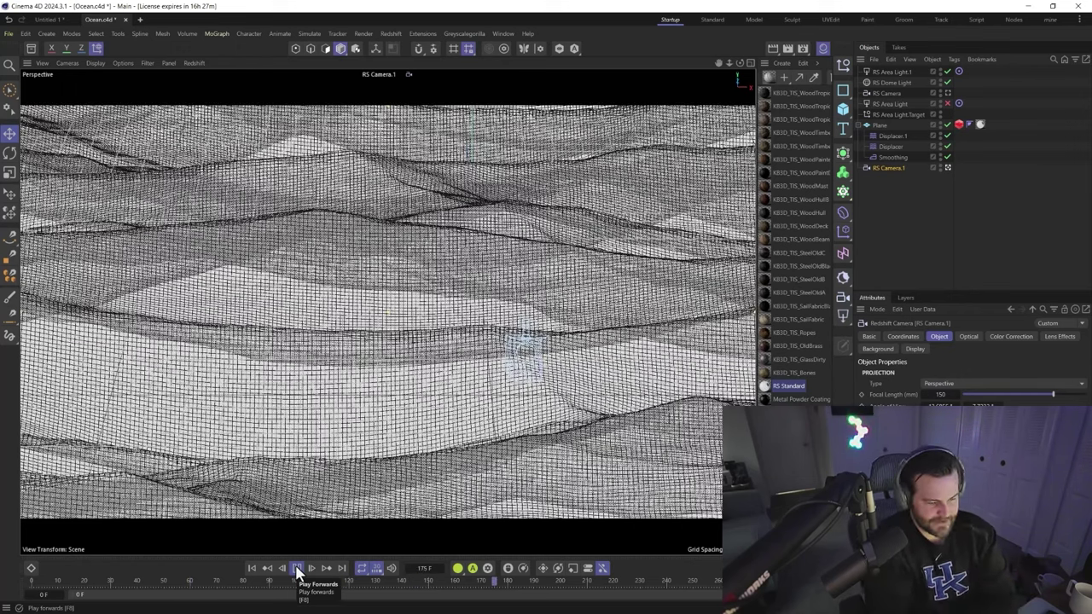
{"action": "left_click", "coordinate": [298, 570]}
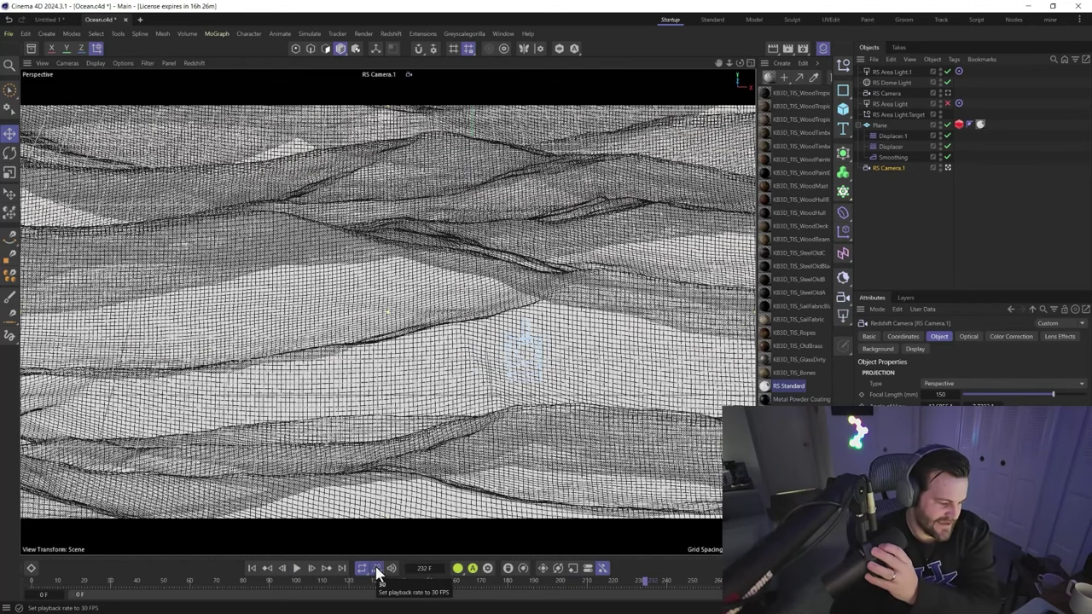
{"action": "left_click", "coordinate": [378, 572]}
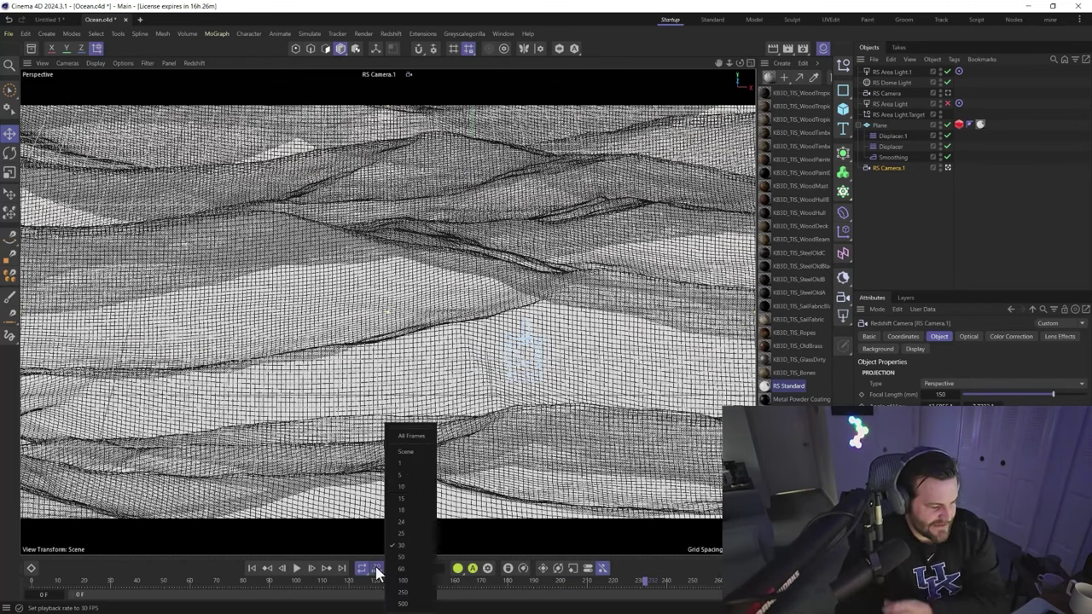
{"action": "left_click", "coordinate": [406, 437]}
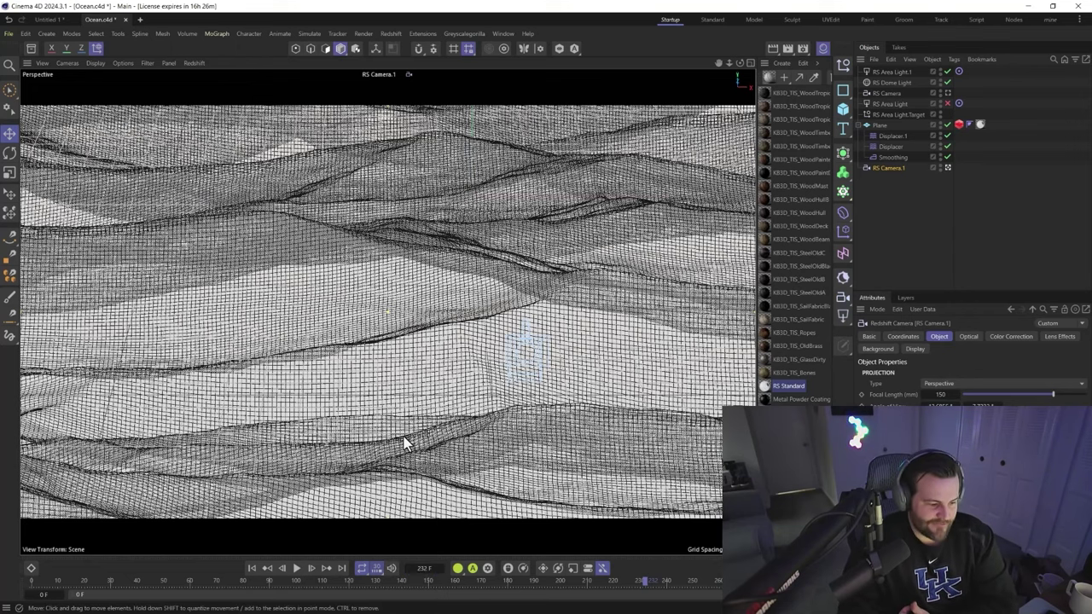
- Replay the waves with All Frames kept, rewind to frame 0 and play forwards
{"action": "left_click", "coordinate": [297, 569]}
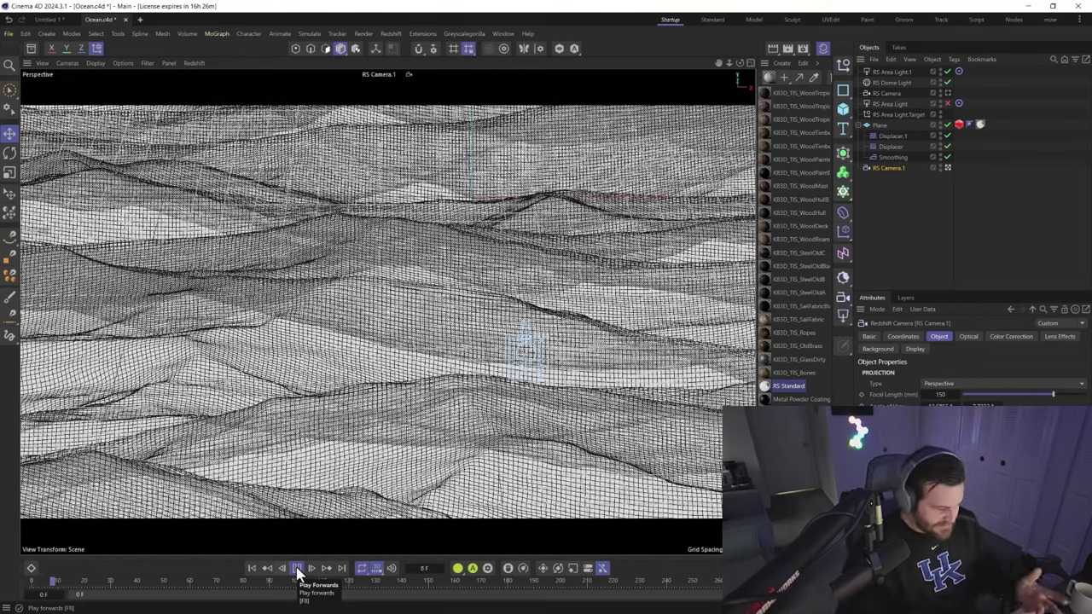
{"action": "left_click", "coordinate": [297, 569]}
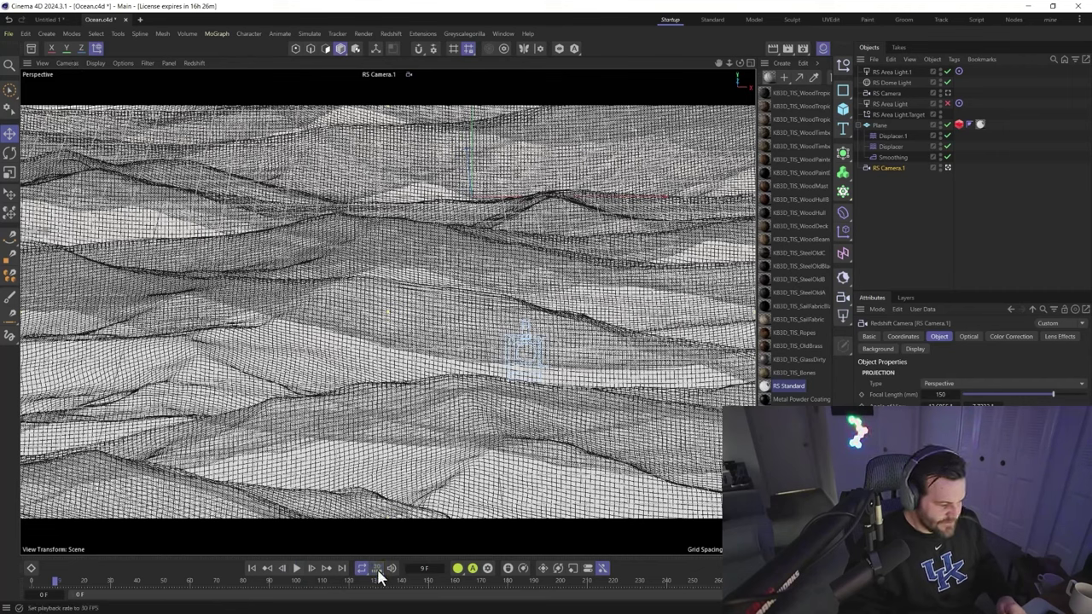
{"action": "left_click", "coordinate": [376, 568]}
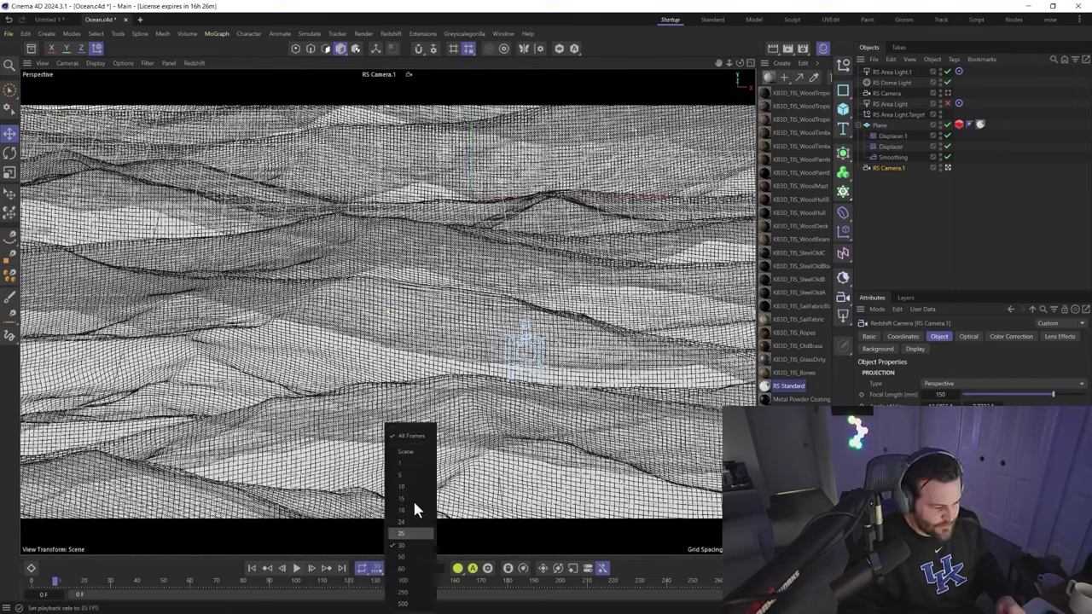
{"action": "left_click", "coordinate": [403, 437]}
{"action": "left_click", "coordinate": [252, 568]}
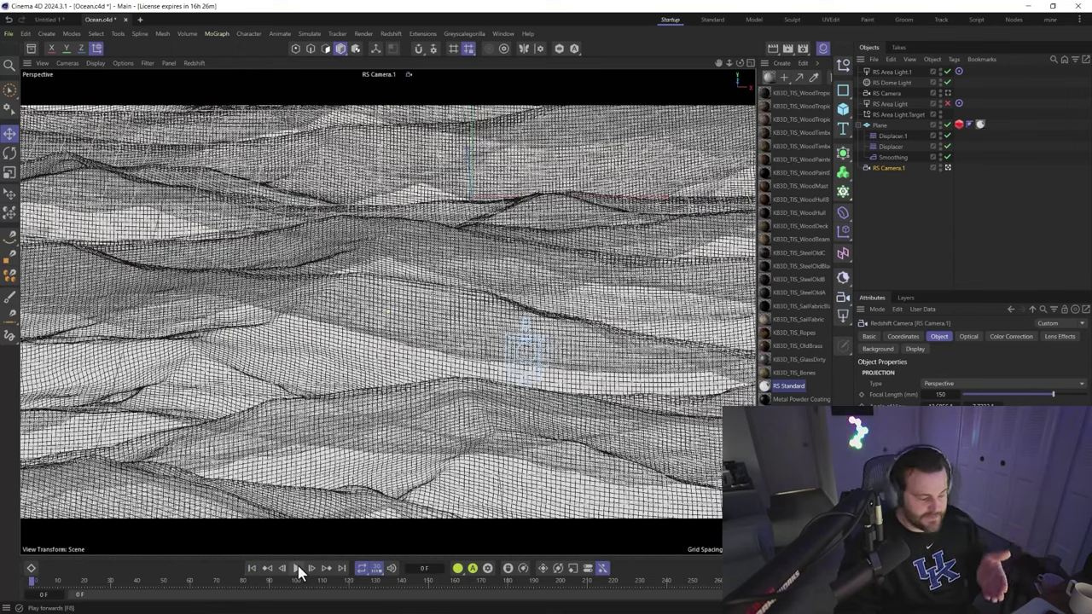
{"action": "left_click", "coordinate": [298, 568]}
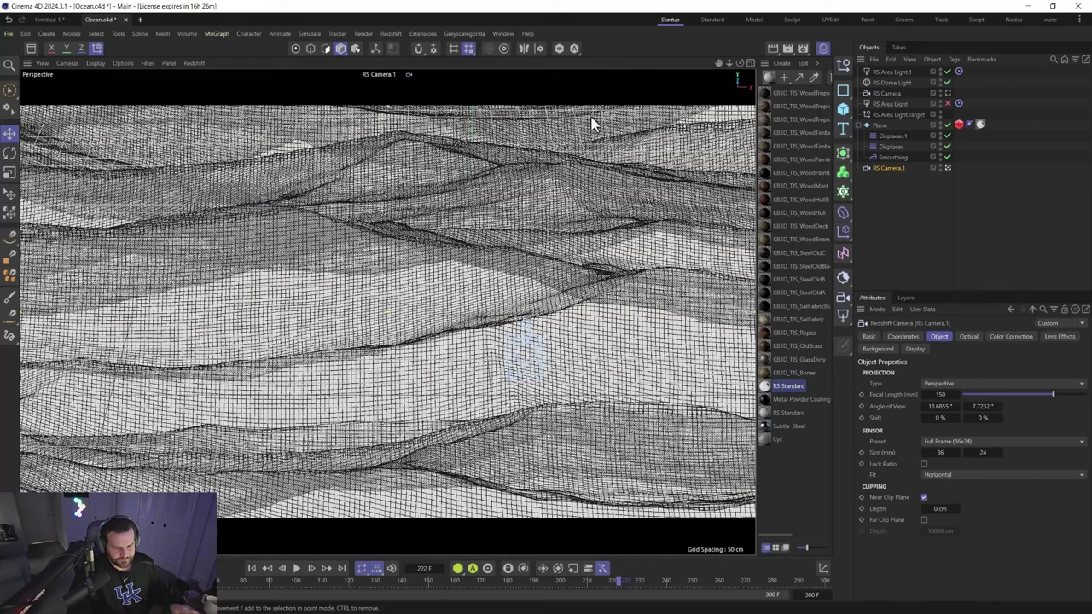
- Delete the KB3D_TIS materials through KB3D_TIS_Bones and view through the RS Camera
{"action": "left_click", "coordinate": [816, 96]}
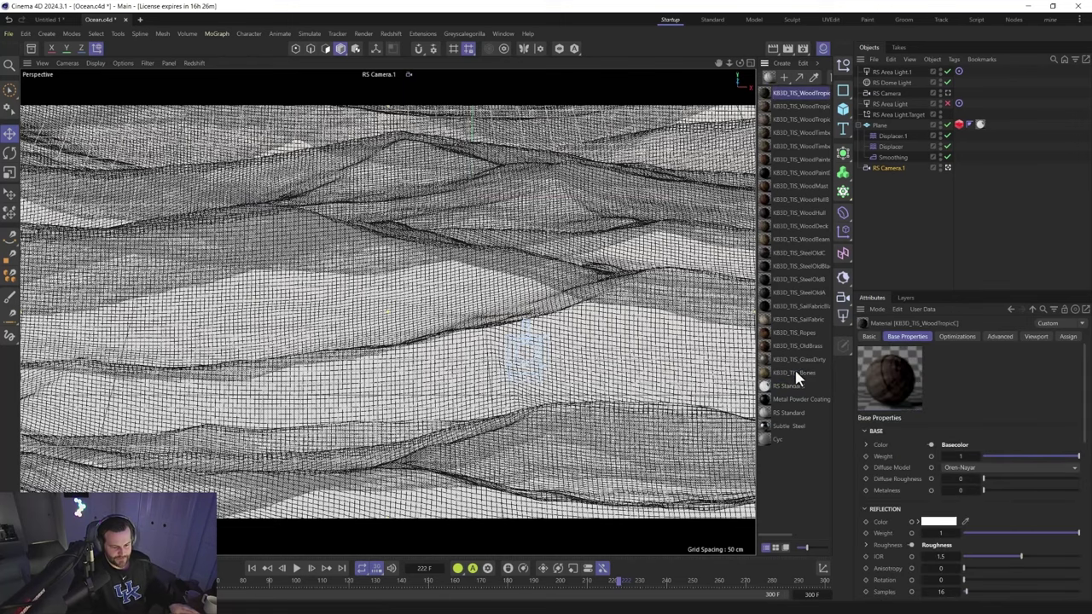
{"action": "left_click", "coordinate": [794, 373], "text": "shift"}
{"action": "key", "text": "Delete"}
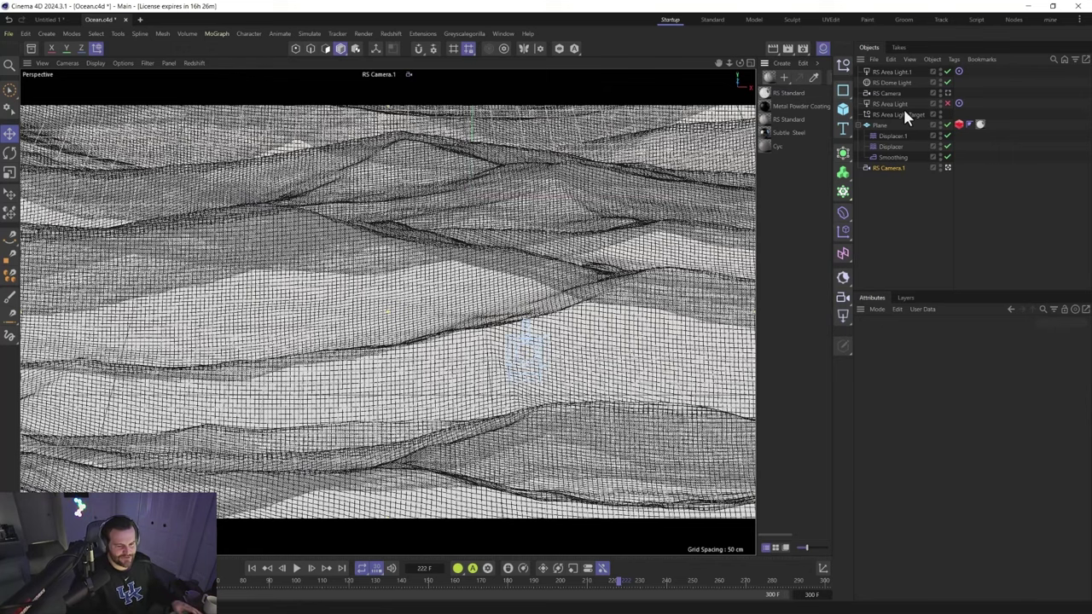
{"action": "left_click", "coordinate": [946, 93]}
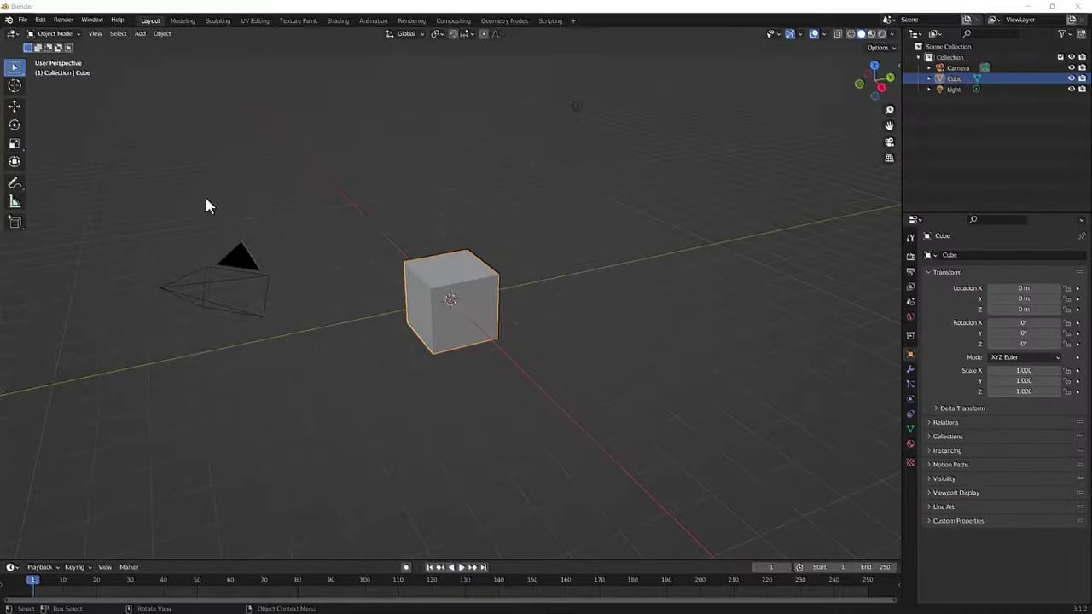
- Replace Blender's default cube with a new mesh plane
{"action": "left_click", "coordinate": [140, 33]}
{"action": "mouse_move", "coordinate": [162, 47]}
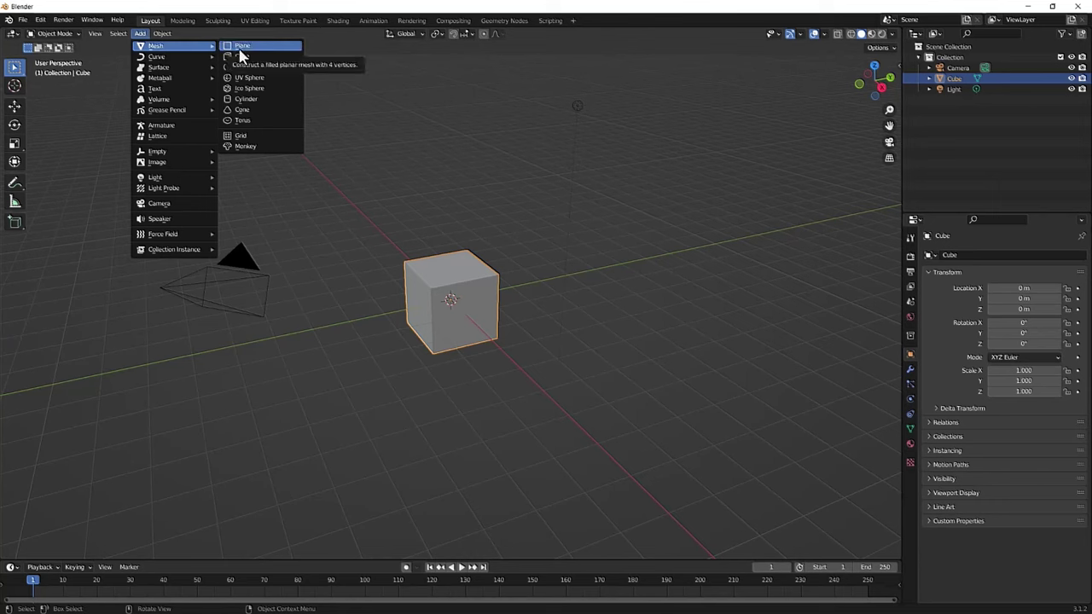
{"action": "key", "text": "x"}
{"action": "left_click", "coordinate": [437, 290]}
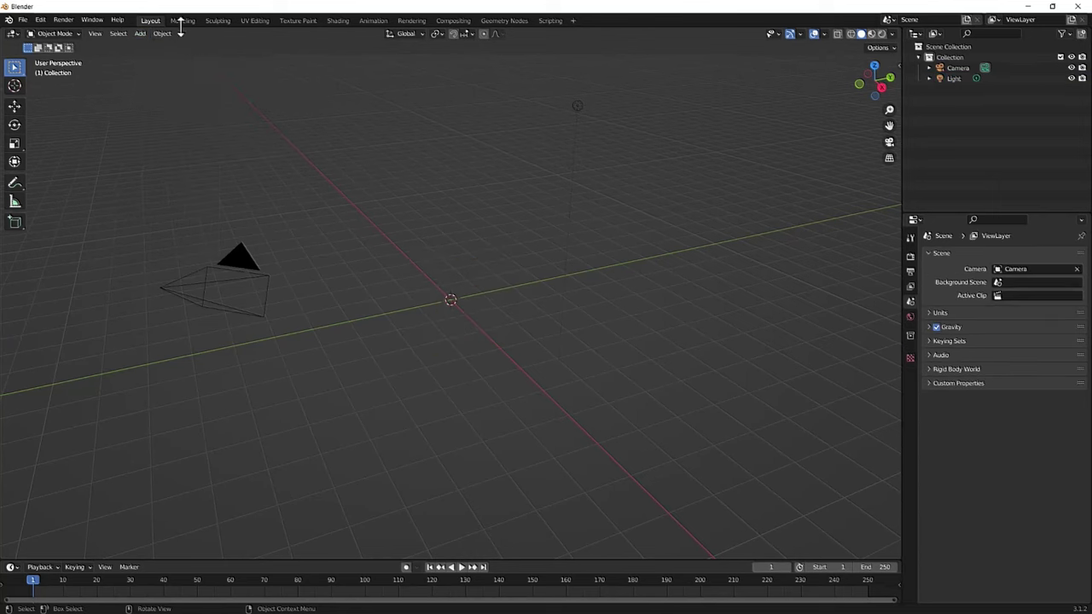
{"action": "left_click", "coordinate": [140, 34]}
{"action": "mouse_move", "coordinate": [149, 46]}
{"action": "left_click", "coordinate": [243, 48]}
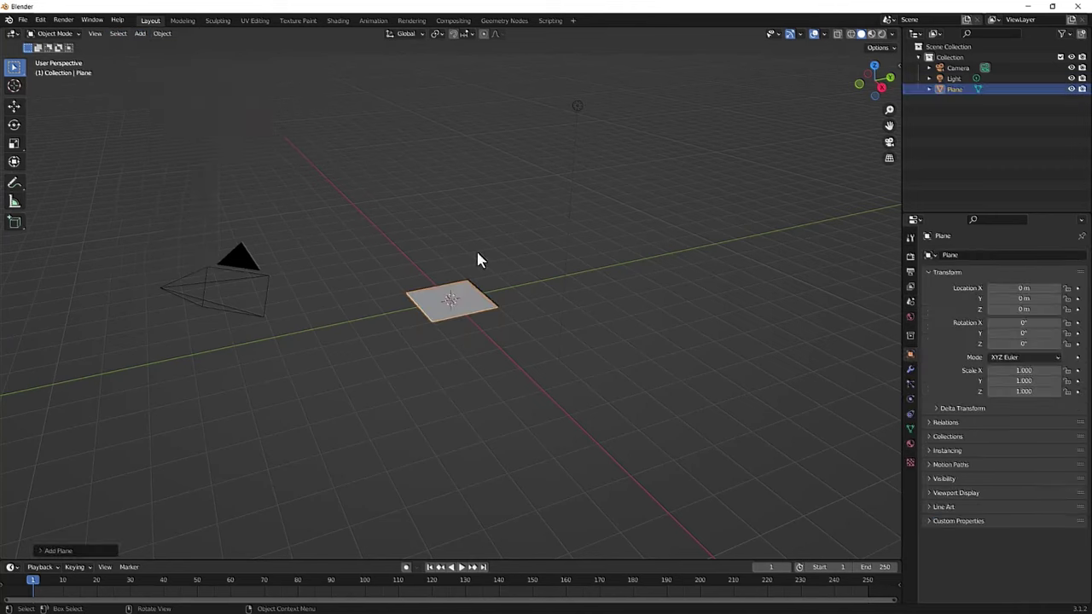
- Add an Ocean modifier to the plane and raise the wave scale and time
{"action": "left_click", "coordinate": [909, 369]}
{"action": "left_click", "coordinate": [960, 255]}
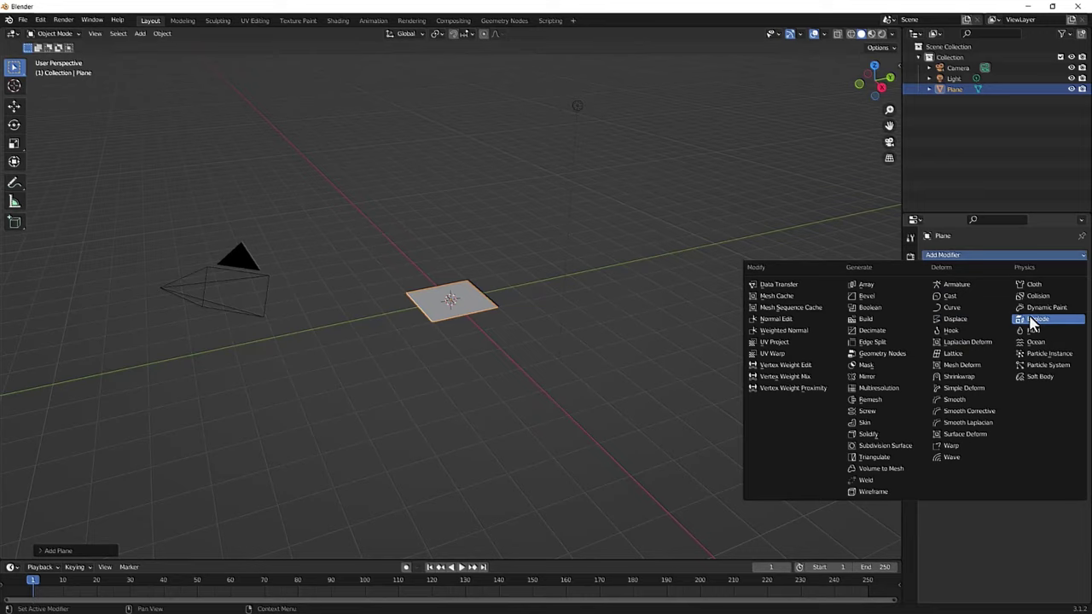
{"action": "left_click", "coordinate": [1035, 342]}
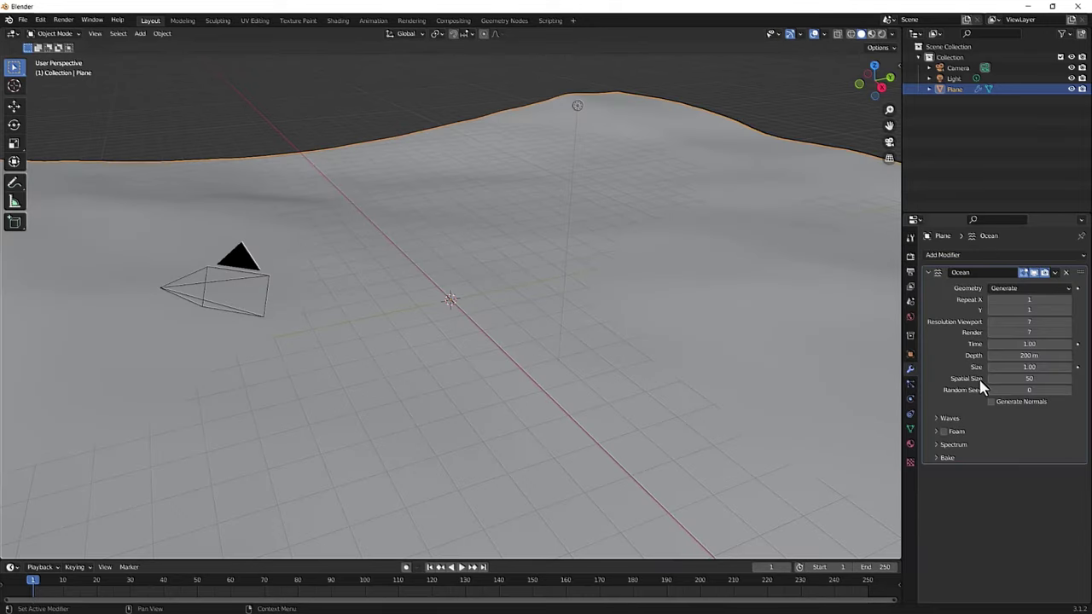
{"action": "left_click", "coordinate": [940, 418]}
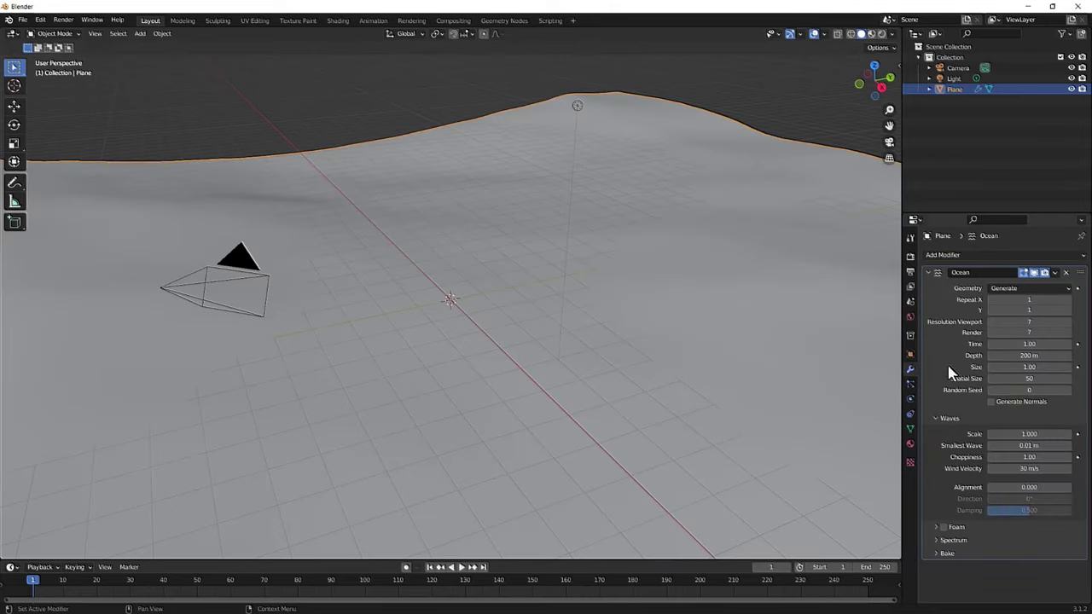
{"action": "left_click_drag", "start_coordinate": [1015, 434], "coordinate": [1031, 457]}
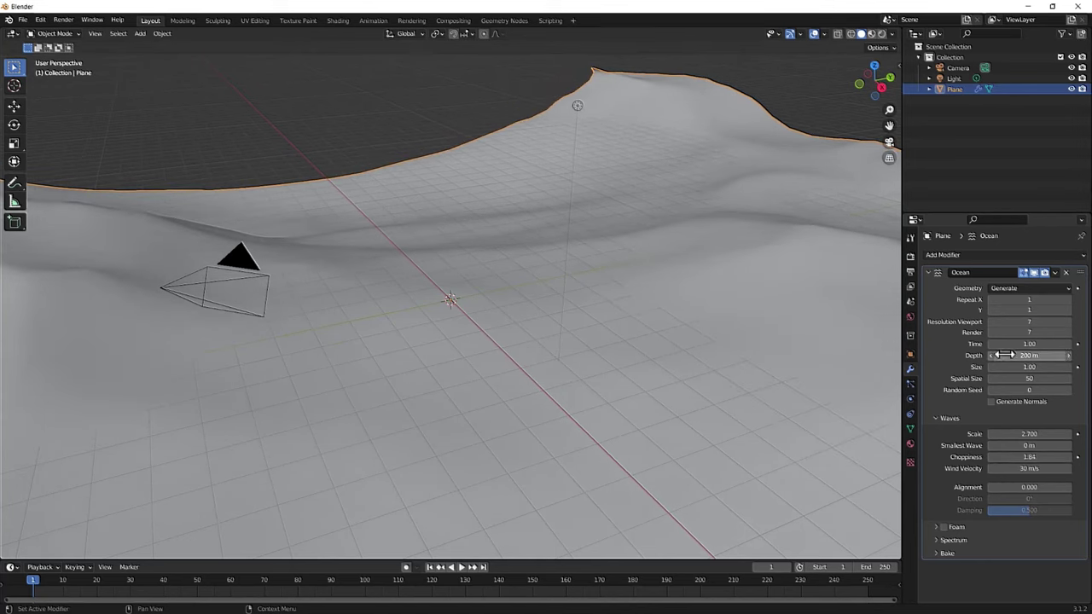
{"action": "left_click_drag", "start_coordinate": [1007, 344], "coordinate": [1075, 344]}
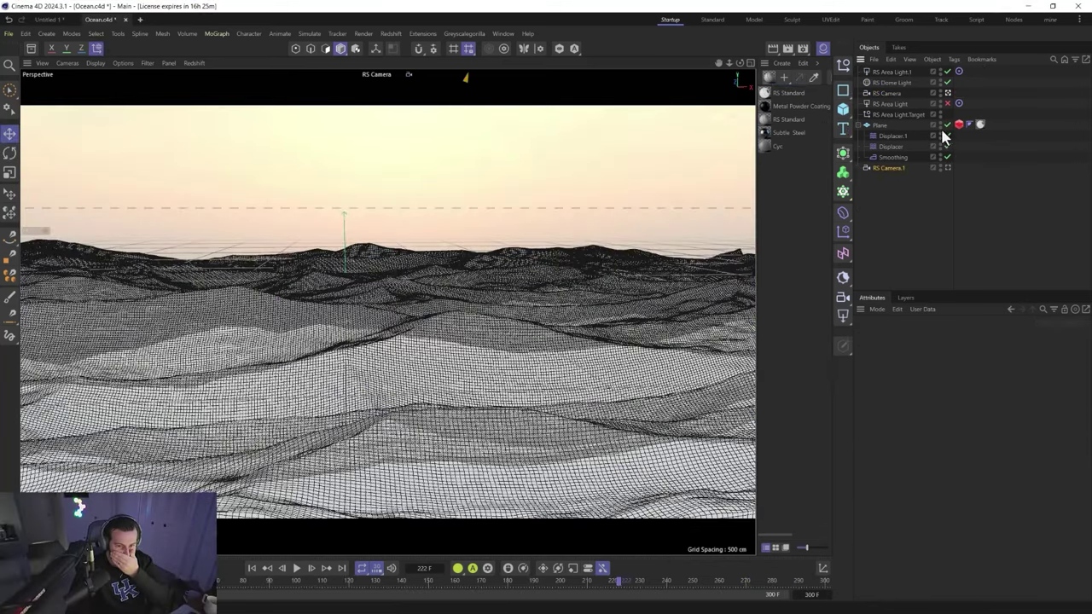
- Disable the Plane and its deformers and add a Landscape with borders off sea level
{"action": "left_click_drag", "start_coordinate": [947, 125], "coordinate": [946, 158]}
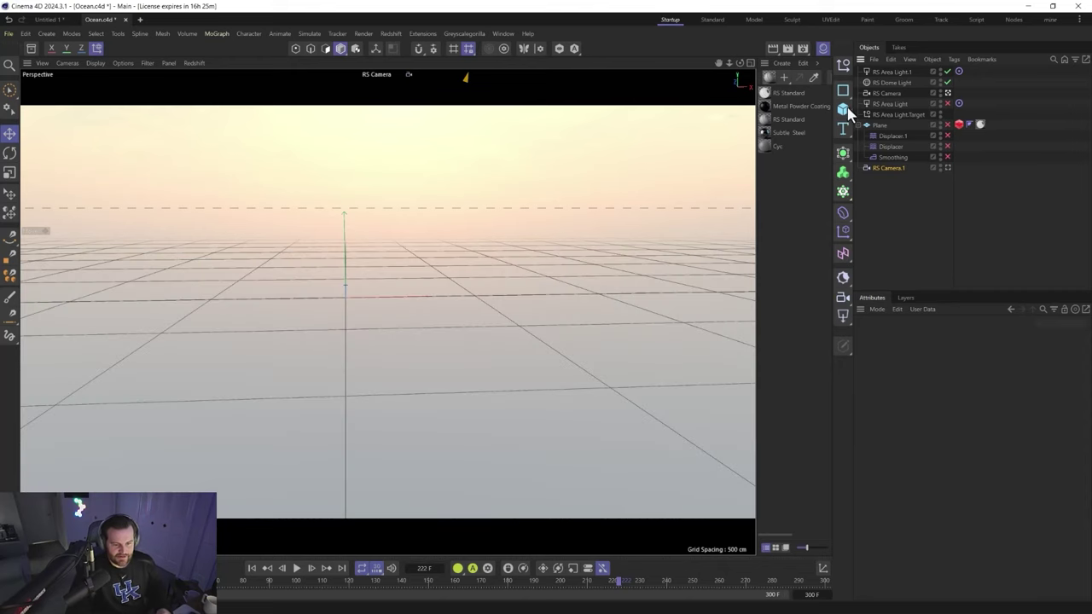
{"action": "left_click", "coordinate": [842, 109]}
{"action": "left_click", "coordinate": [939, 205]}
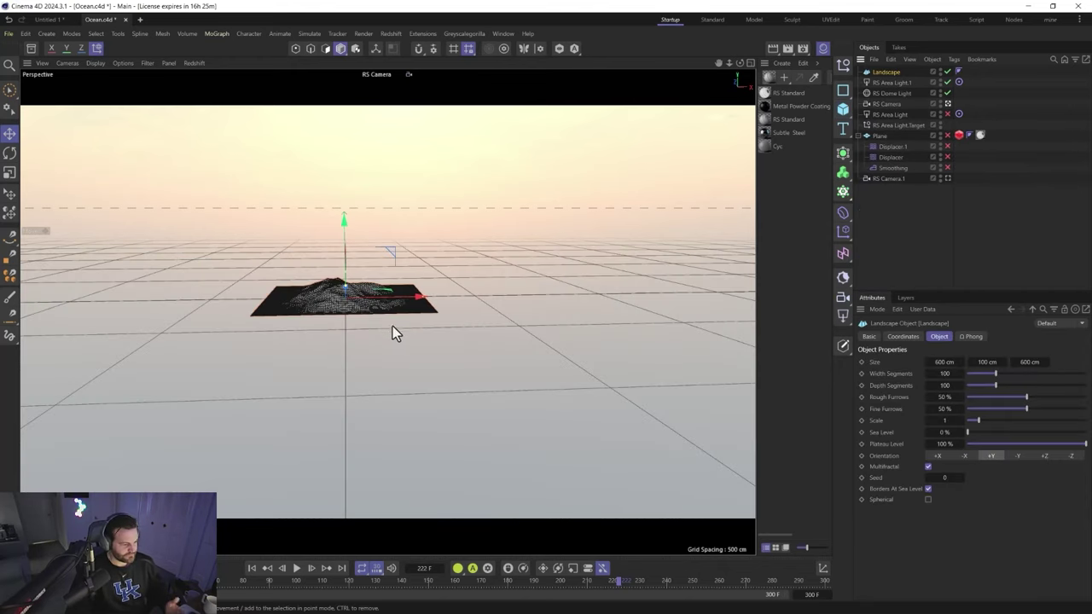
{"action": "left_click", "coordinate": [929, 488]}
- Set the Landscape seed to 23 and toggle multifractal terrain off and back on
{"action": "scroll", "coordinate": [350, 288], "scroll_direction": "up", "scroll_amount": 3}
{"action": "scroll", "coordinate": [350, 288], "scroll_direction": "up", "scroll_amount": 5}
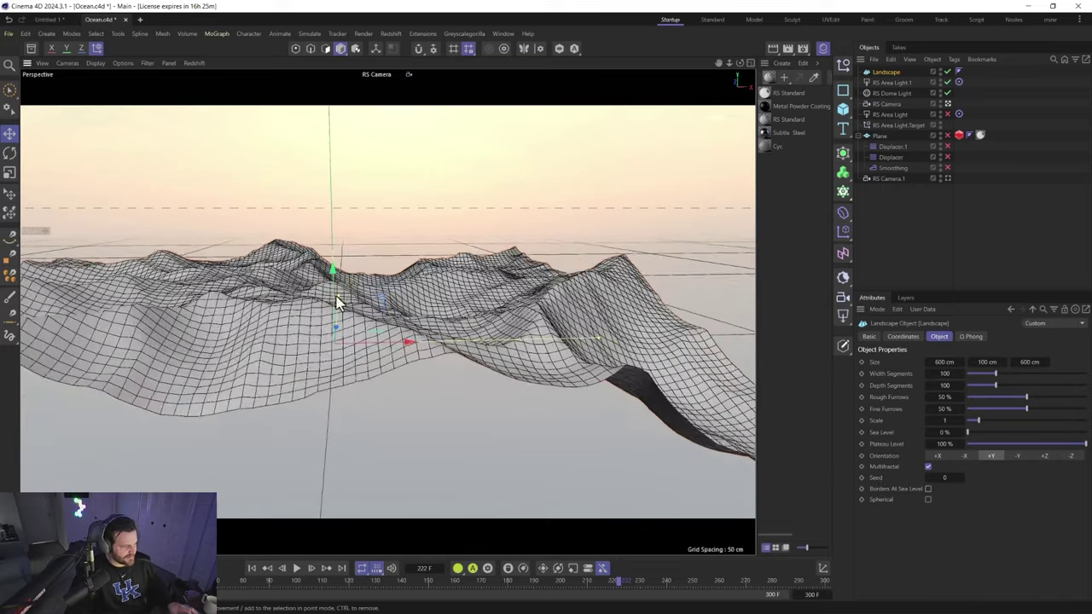
{"action": "left_click_drag", "start_coordinate": [336, 296], "coordinate": [301, 338], "text": "alt"}
{"action": "scroll", "coordinate": [301, 338], "scroll_direction": "down", "scroll_amount": 2}
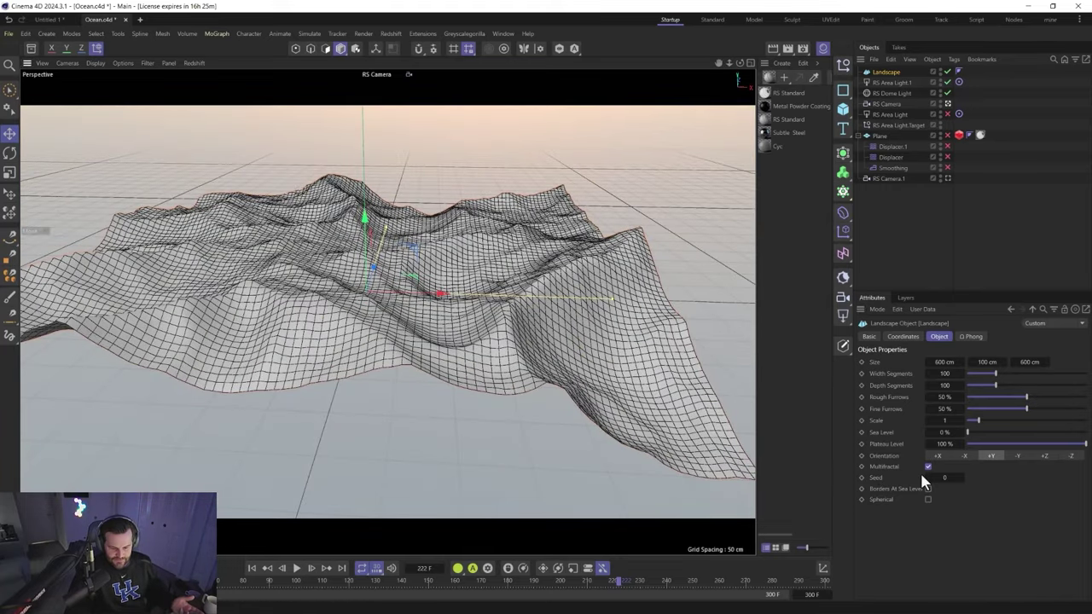
{"action": "left_click_drag", "start_coordinate": [946, 480], "coordinate": [1005, 480]}
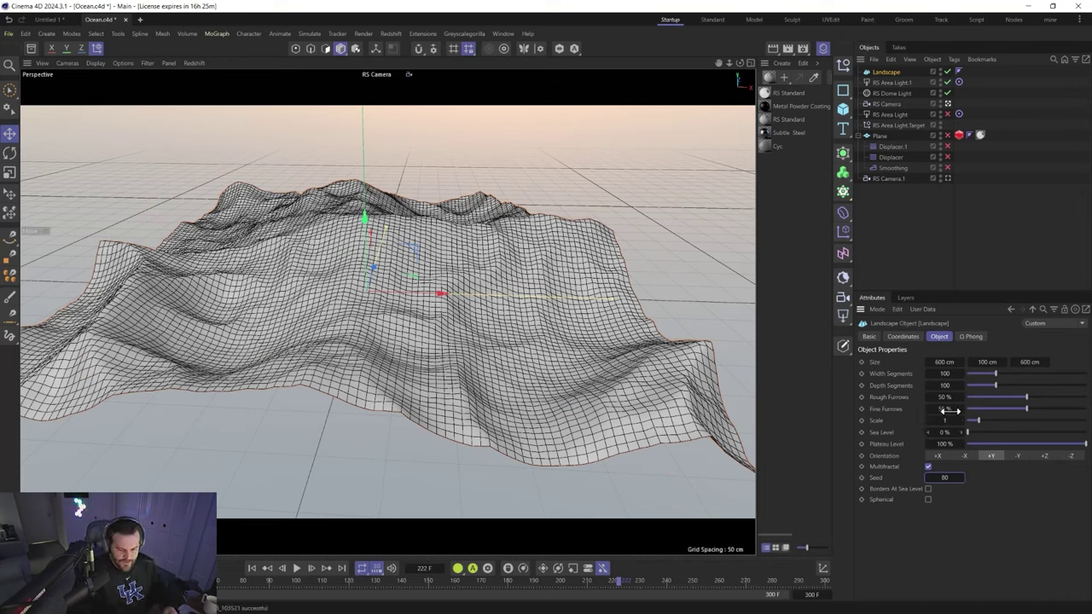
{"action": "left_click", "coordinate": [928, 467]}
{"action": "left_click", "coordinate": [928, 467]}
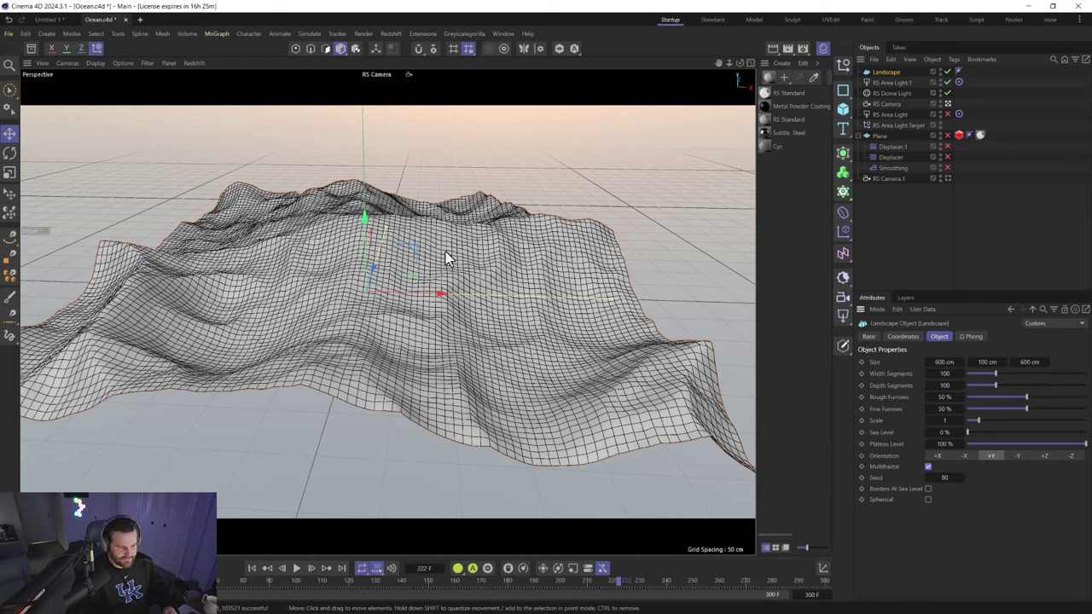
- Give the Landscape 100 % furrows, 400 segments, 30 cm height and seed 103
{"action": "left_click_drag", "start_coordinate": [1026, 397], "coordinate": [1089, 409]}
{"action": "left_click_drag", "start_coordinate": [960, 376], "coordinate": [1006, 418]}
{"action": "left_click_drag", "start_coordinate": [988, 362], "coordinate": [341, 317]}
{"action": "scroll", "coordinate": [341, 317], "scroll_direction": "up", "scroll_amount": 4}
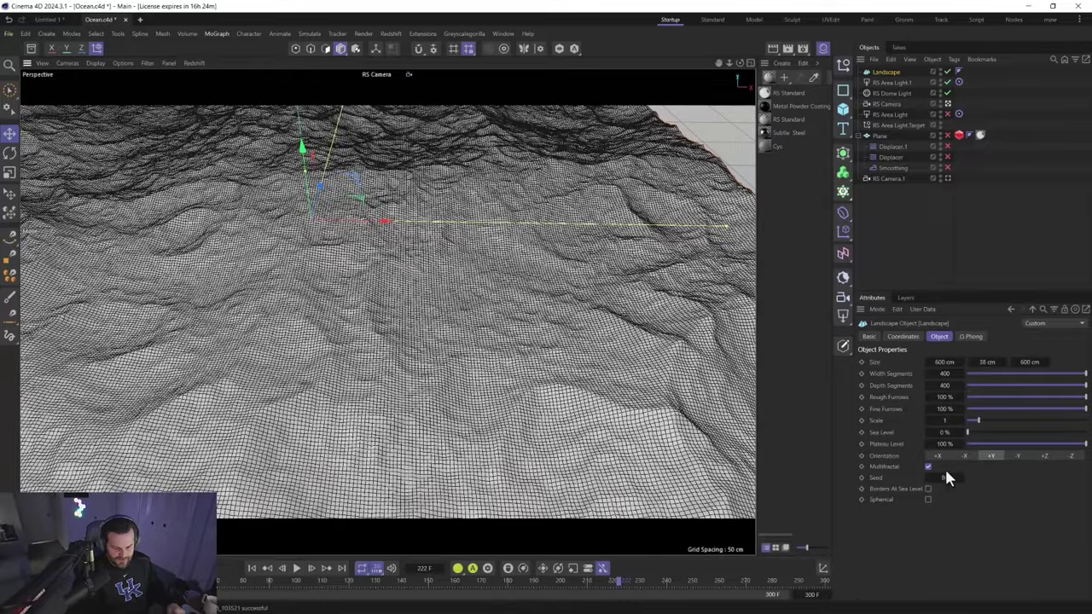
{"action": "left_click_drag", "start_coordinate": [947, 477], "coordinate": [1050, 478]}
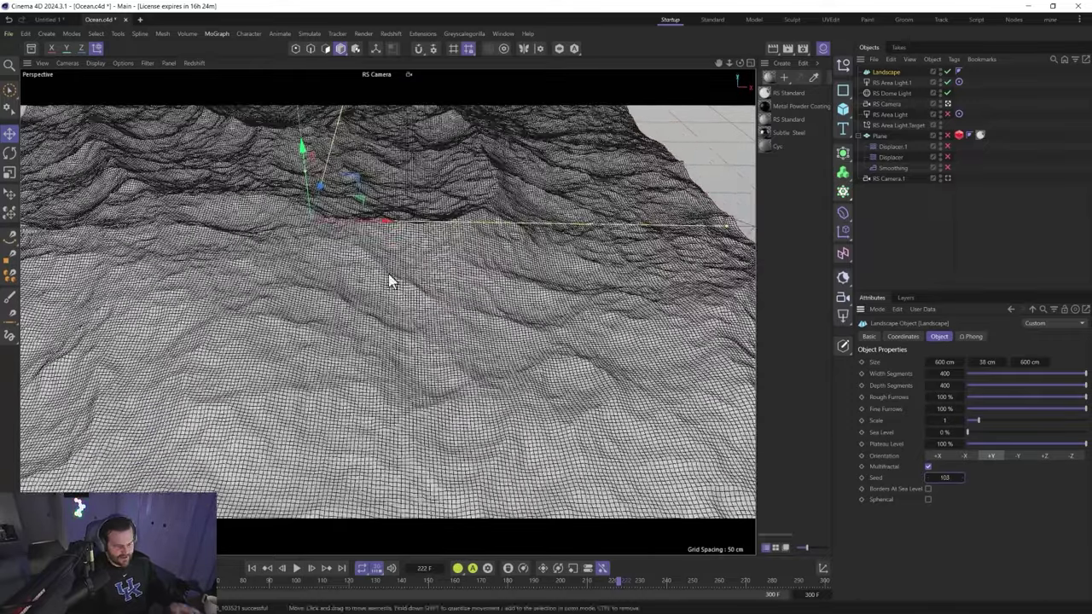
{"action": "left_click_drag", "start_coordinate": [389, 280], "coordinate": [341, 267], "text": "alt"}
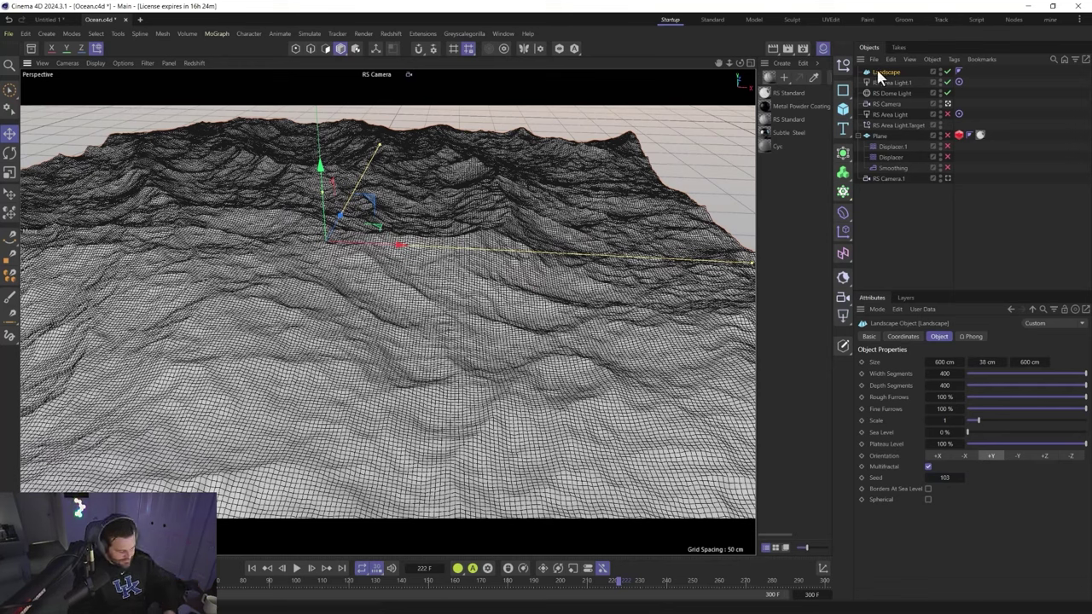
- Delete the Landscape and re-enable the Plane with its displacers and Smoothing
{"action": "key", "text": "Delete"}
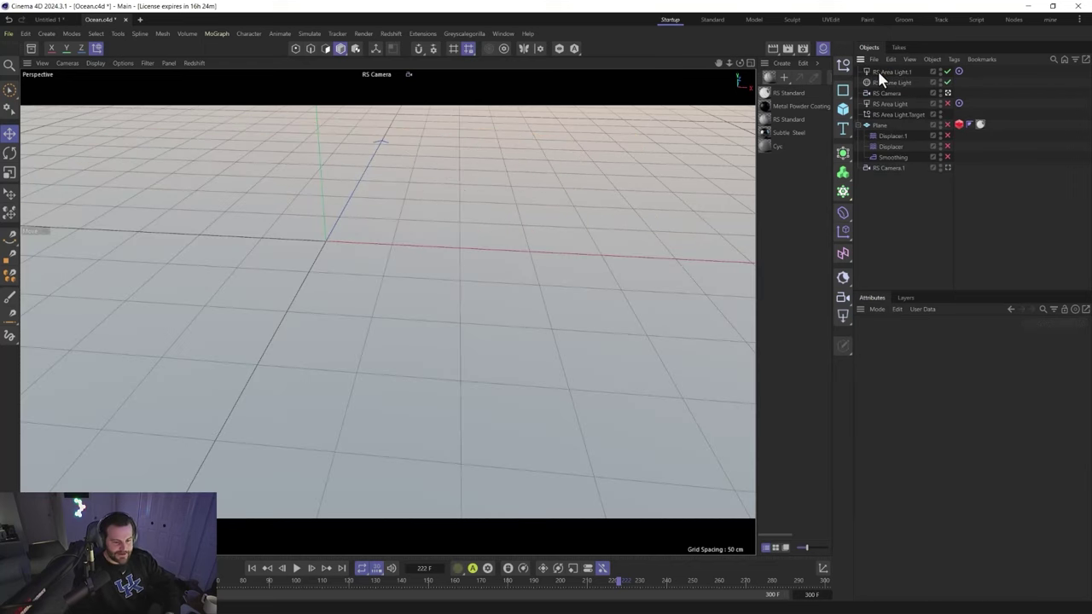
{"action": "scroll", "coordinate": [387, 281], "scroll_direction": "down", "scroll_amount": 10}
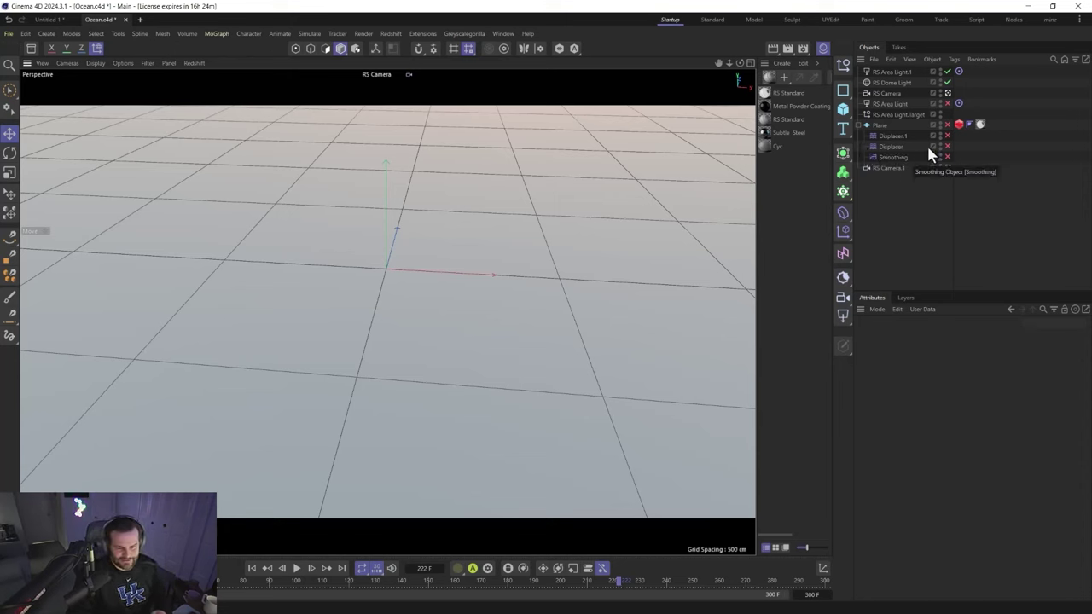
{"action": "left_click_drag", "start_coordinate": [947, 125], "coordinate": [954, 152]}
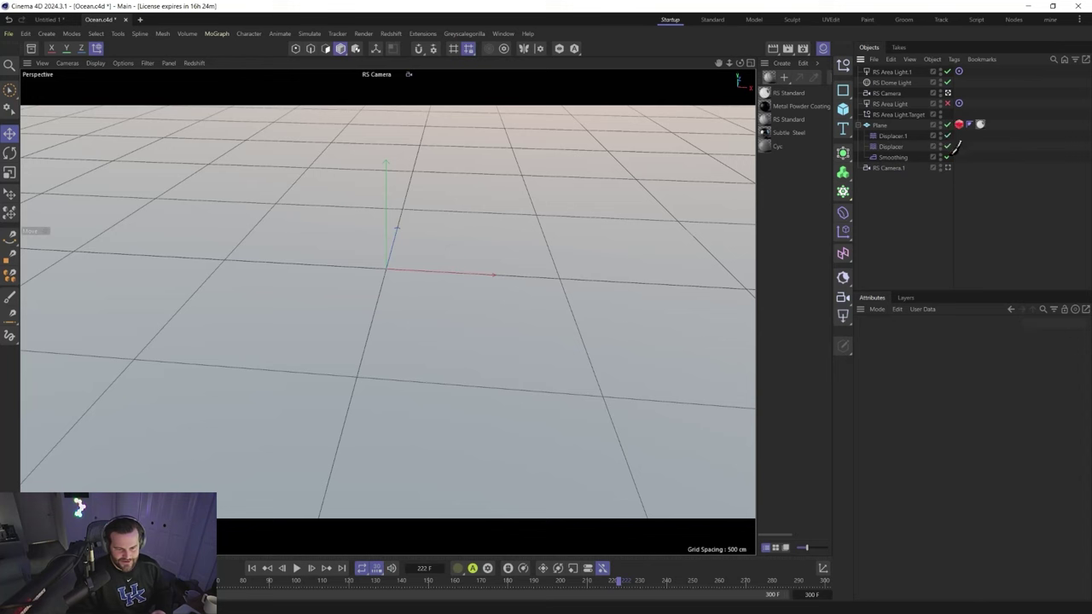
- Select the second RS Standard material and start a Redshift RenderView render of the waves
{"action": "left_click", "coordinate": [773, 118]}
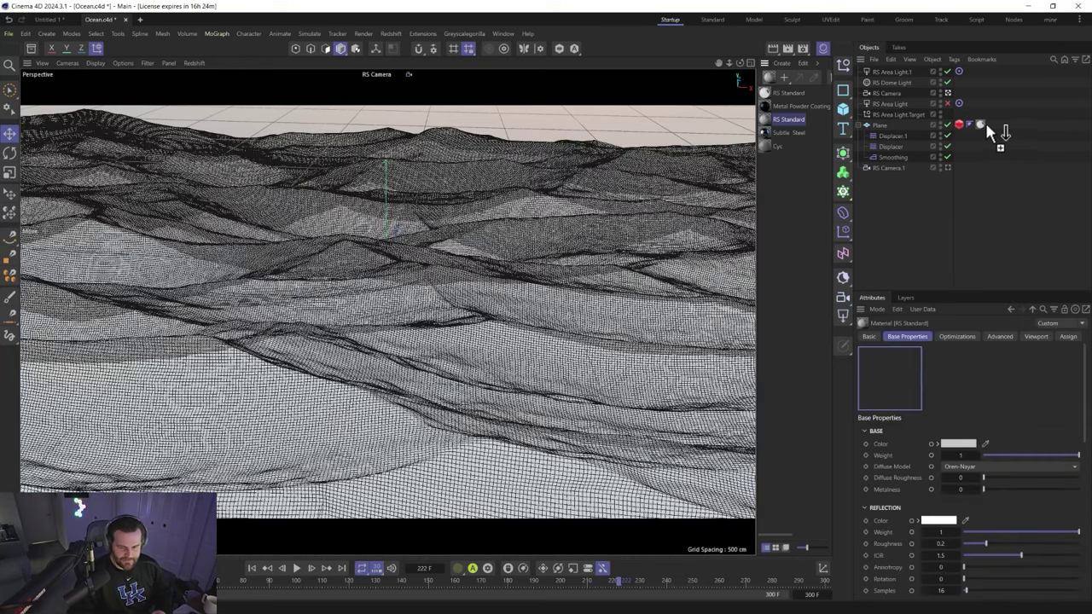
{"action": "left_click", "coordinate": [393, 34]}
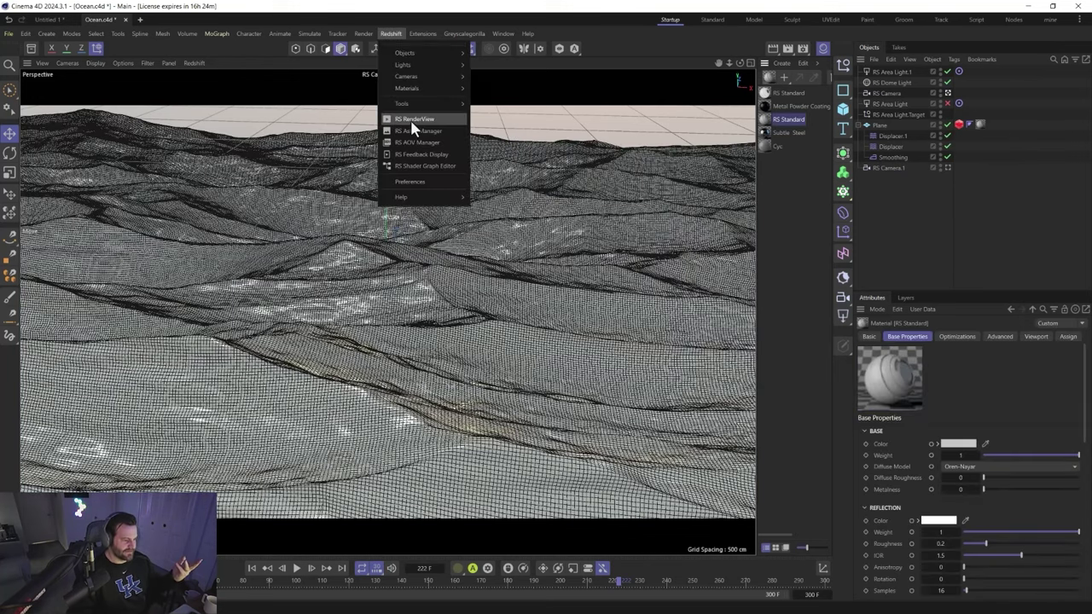
{"action": "left_click", "coordinate": [410, 122]}
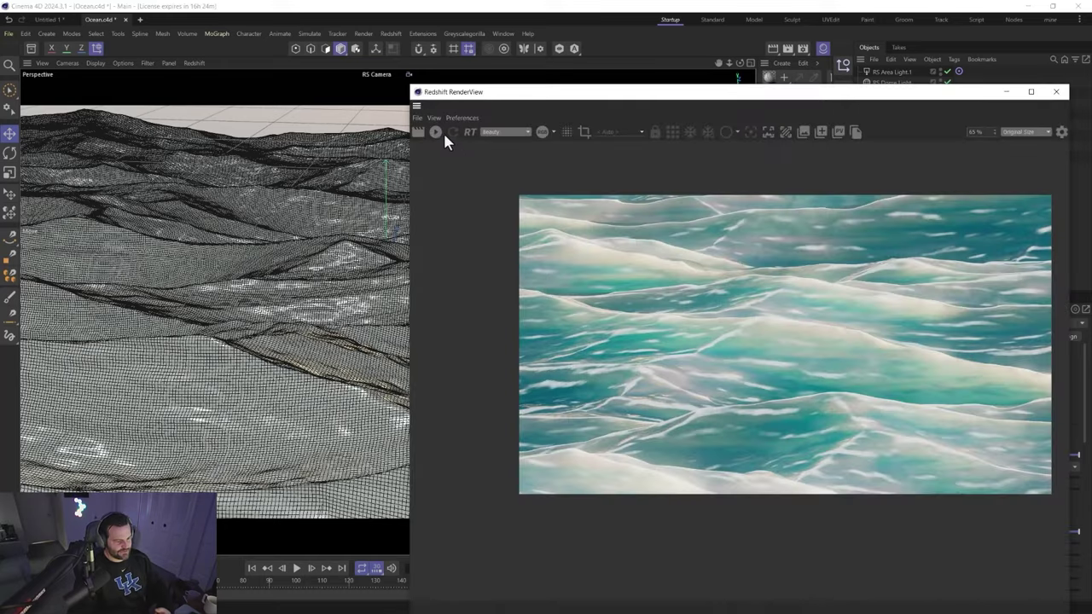
{"action": "left_click", "coordinate": [436, 131]}
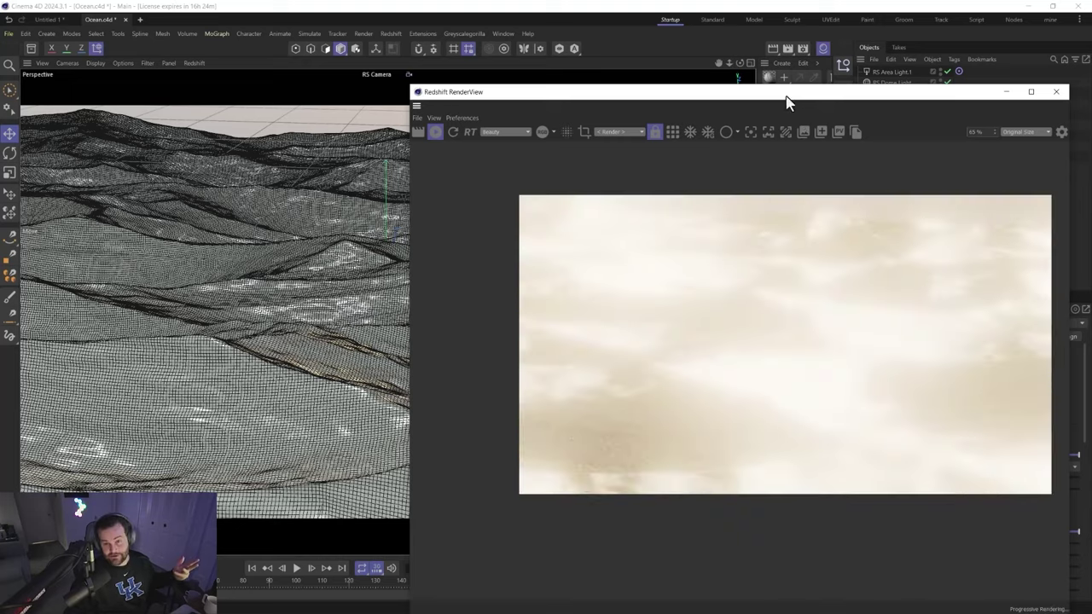
- Turn off Bloom in the RenderView post-effects to clear the washed-out render
{"action": "left_click_drag", "start_coordinate": [785, 96], "coordinate": [404, 73]}
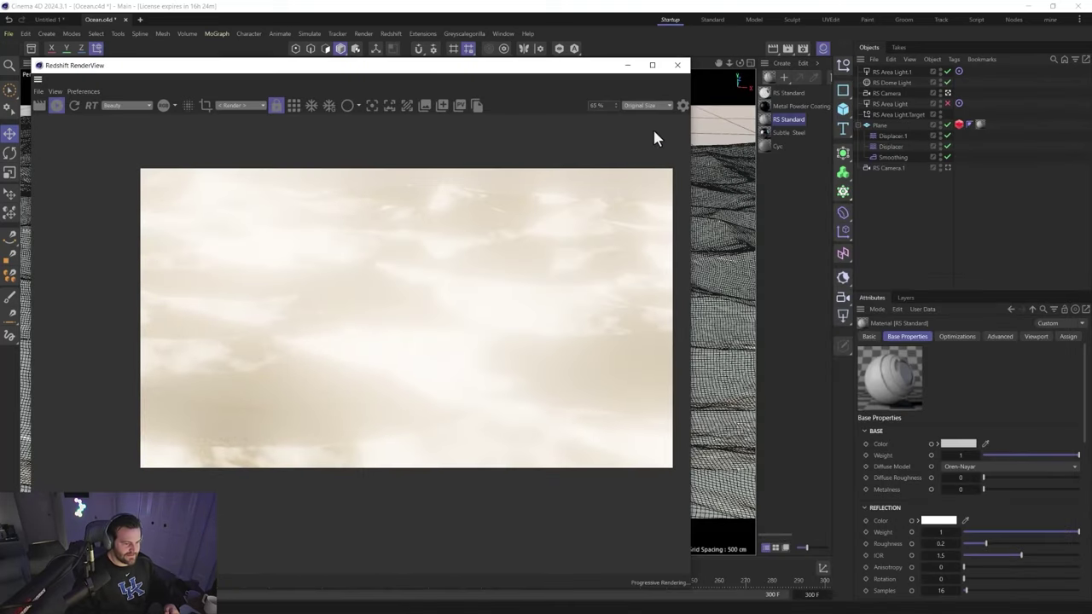
{"action": "left_click", "coordinate": [682, 105]}
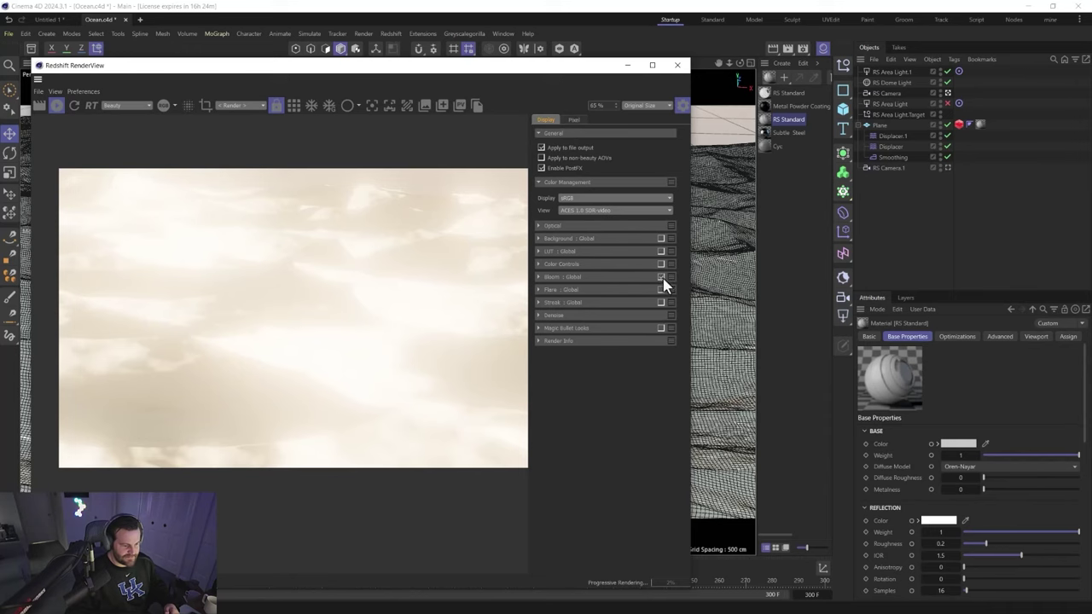
{"action": "left_click", "coordinate": [661, 277]}
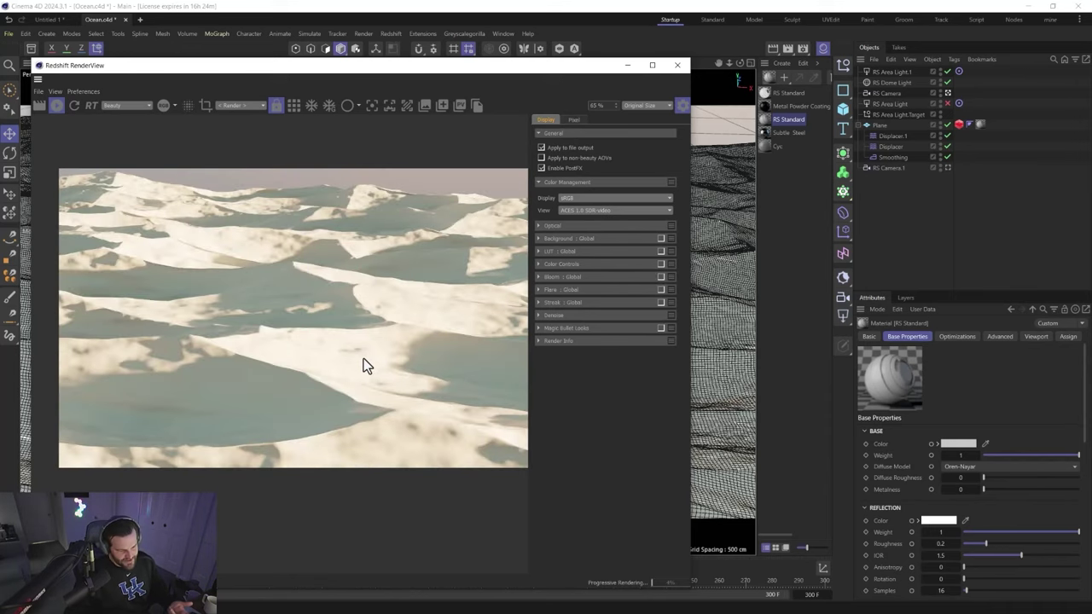
{"action": "scroll", "coordinate": [363, 359], "scroll_direction": "up", "scroll_amount": 1}
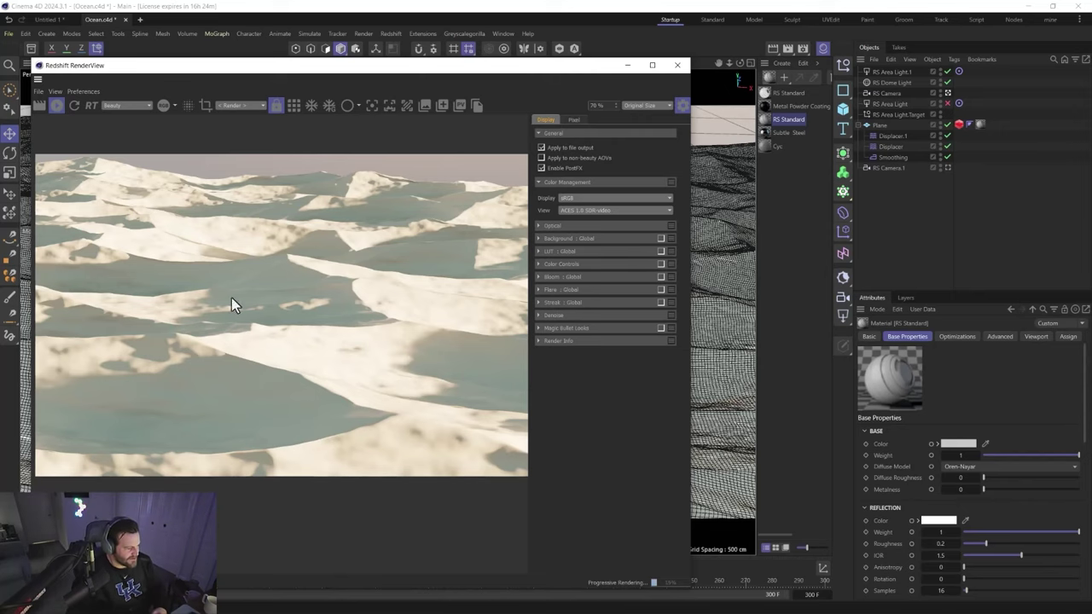
- Reposition the render window and orbit the viewport to a top-down view of the wave mesh
{"action": "left_click_drag", "start_coordinate": [455, 63], "coordinate": [889, 42]}
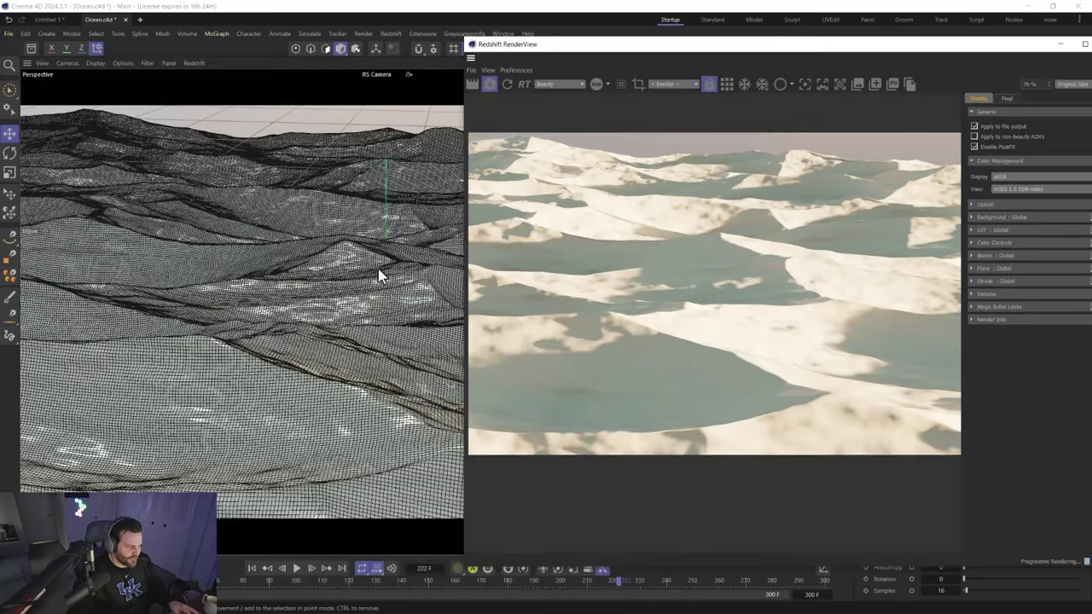
{"action": "left_click_drag", "start_coordinate": [380, 276], "coordinate": [395, 370], "text": "alt"}
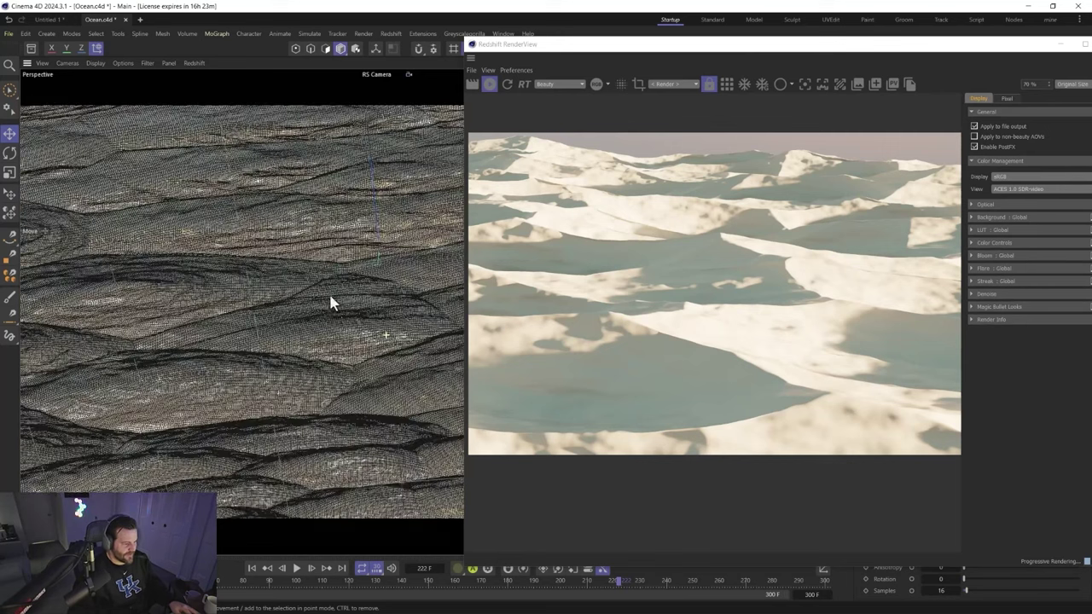
{"action": "left_click_drag", "start_coordinate": [331, 303], "coordinate": [338, 343], "text": "alt"}
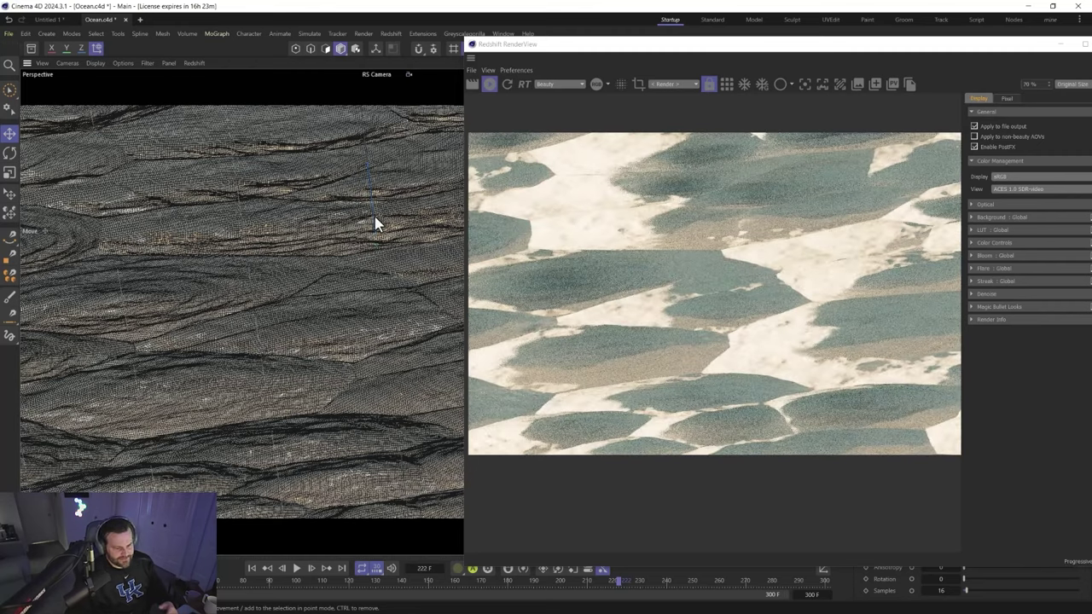
{"action": "scroll", "coordinate": [779, 276], "scroll_direction": "down", "scroll_amount": 2}
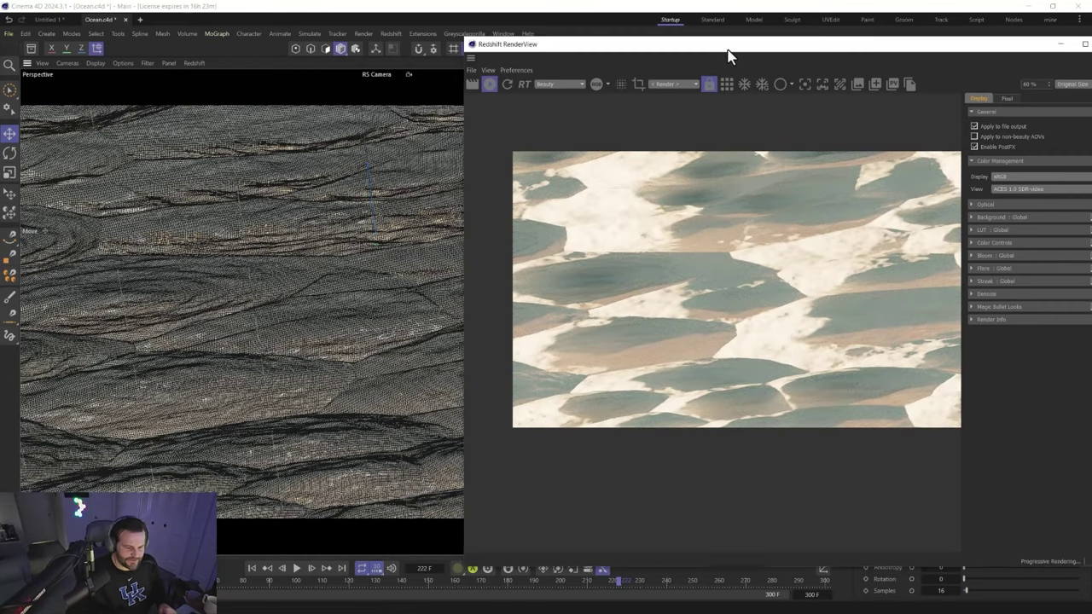
{"action": "left_click_drag", "start_coordinate": [731, 54], "coordinate": [419, 68]}
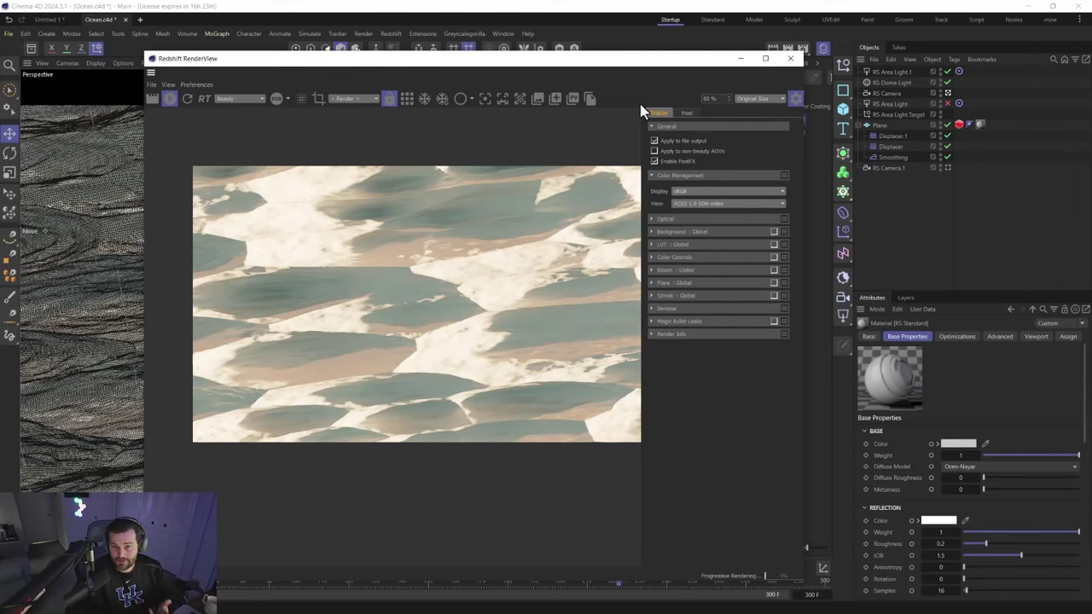
- Close the render window, disable the displacers and Smoothing, and orbit to a low horizon view
{"action": "left_click", "coordinate": [791, 59]}
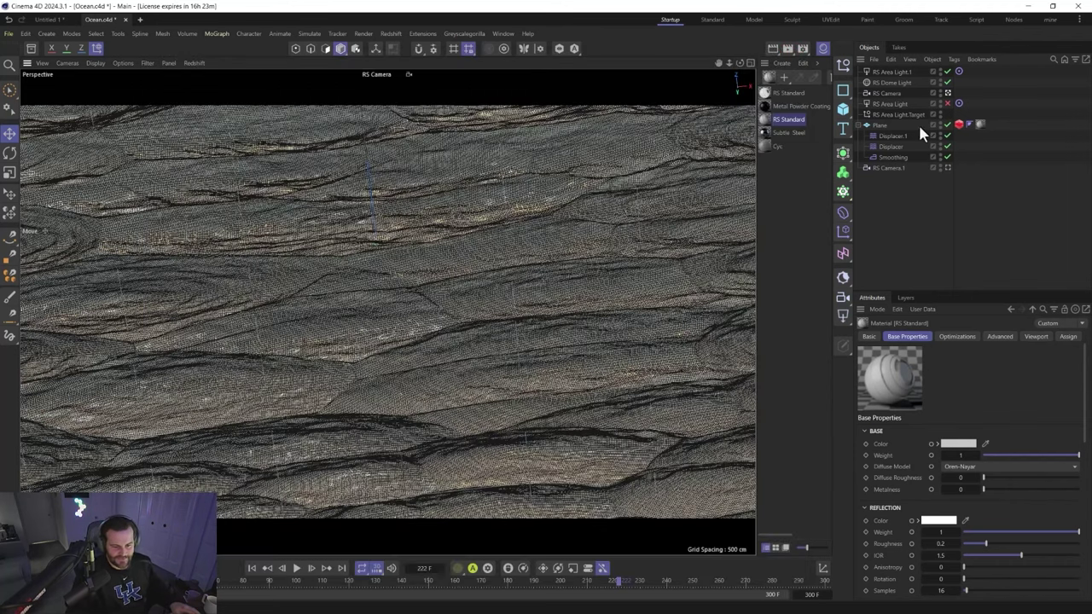
{"action": "left_click_drag", "start_coordinate": [947, 136], "coordinate": [946, 158]}
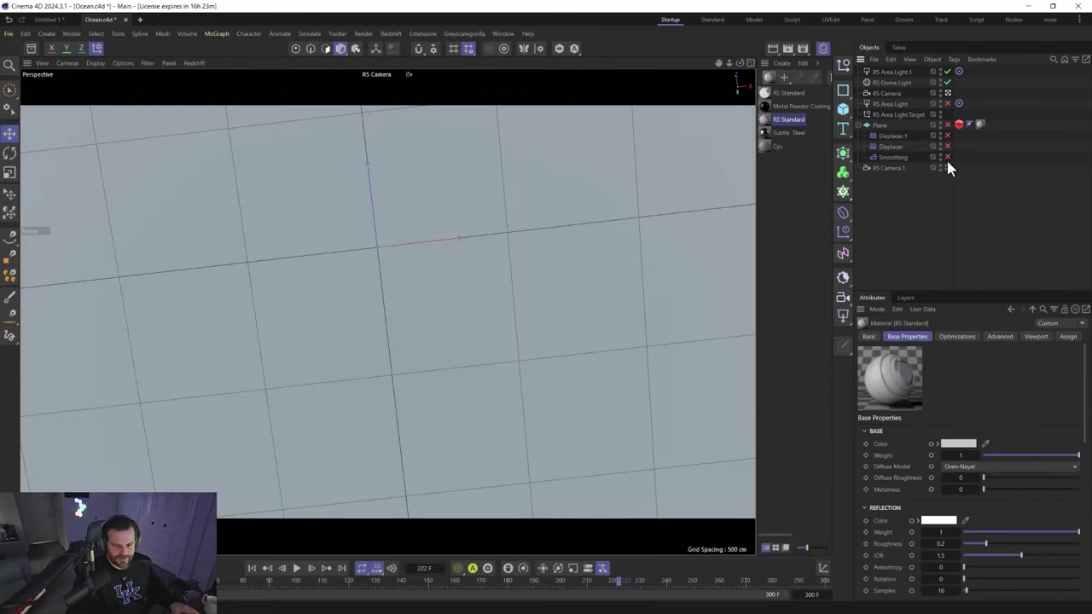
{"action": "left_click_drag", "start_coordinate": [348, 302], "coordinate": [351, 156], "text": "alt"}
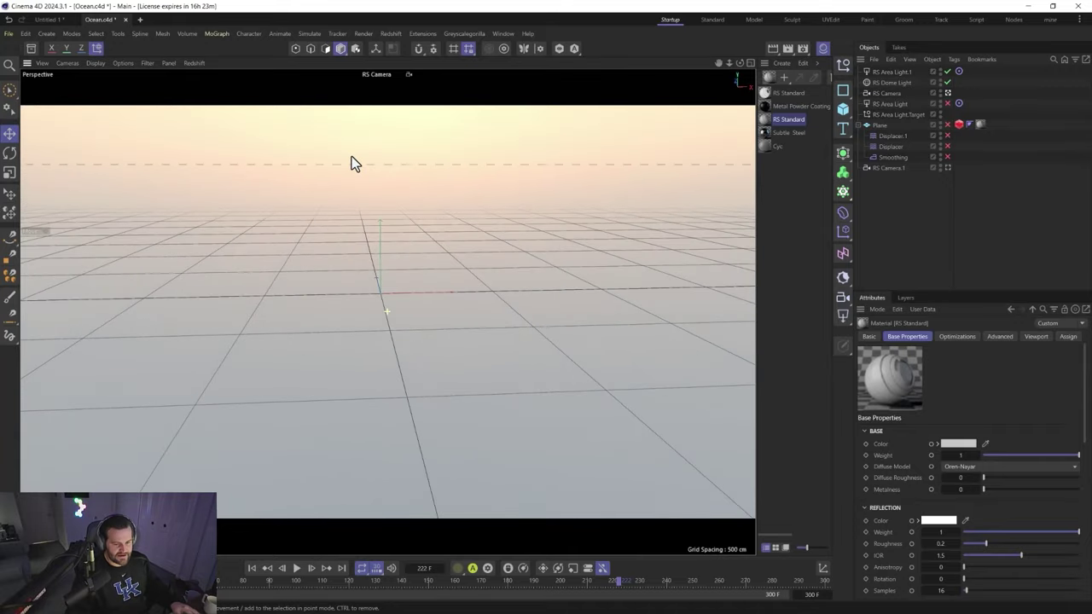
- Select the RS Dome Light and browse 'hdri' assets in the Asset Browser
{"action": "left_click", "coordinate": [884, 93]}
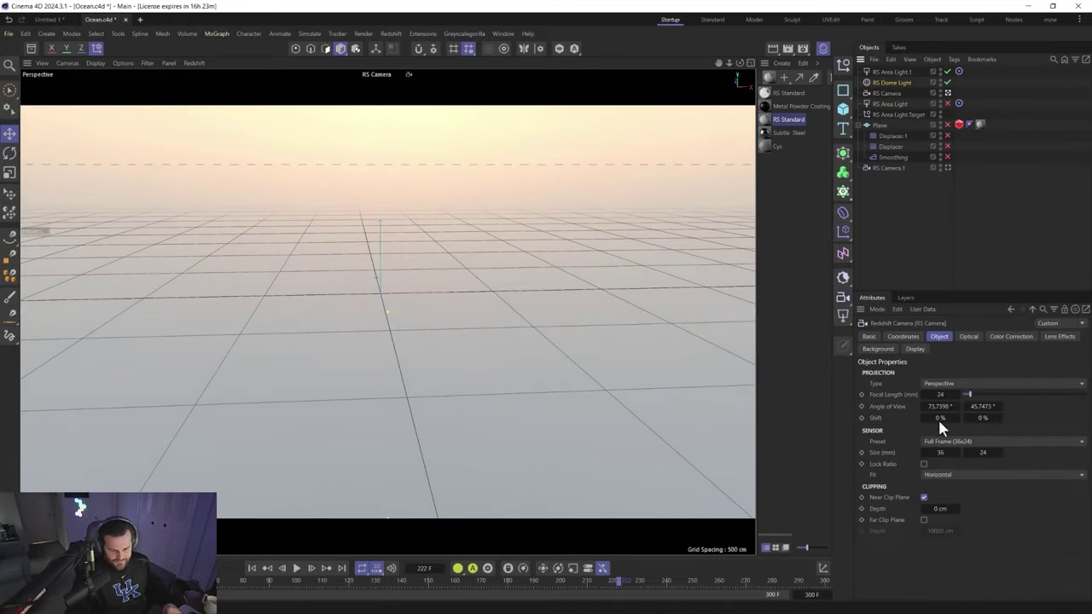
{"action": "key", "text": "ctrl+z"}
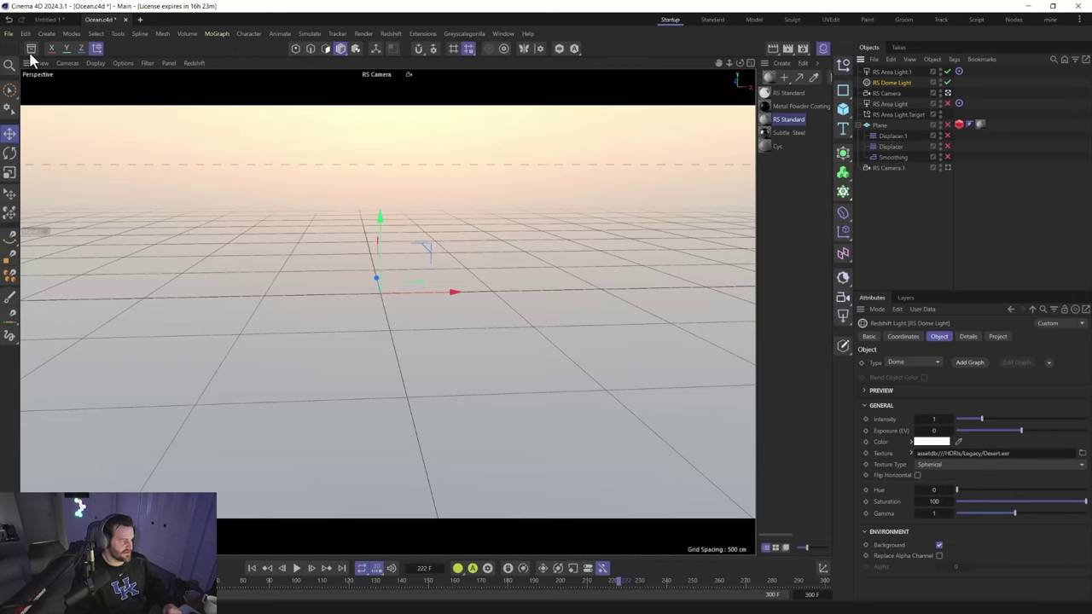
{"action": "key", "text": "shift+F8"}
{"action": "left_click", "coordinate": [86, 93]}
{"action": "type", "text": "hdri"}
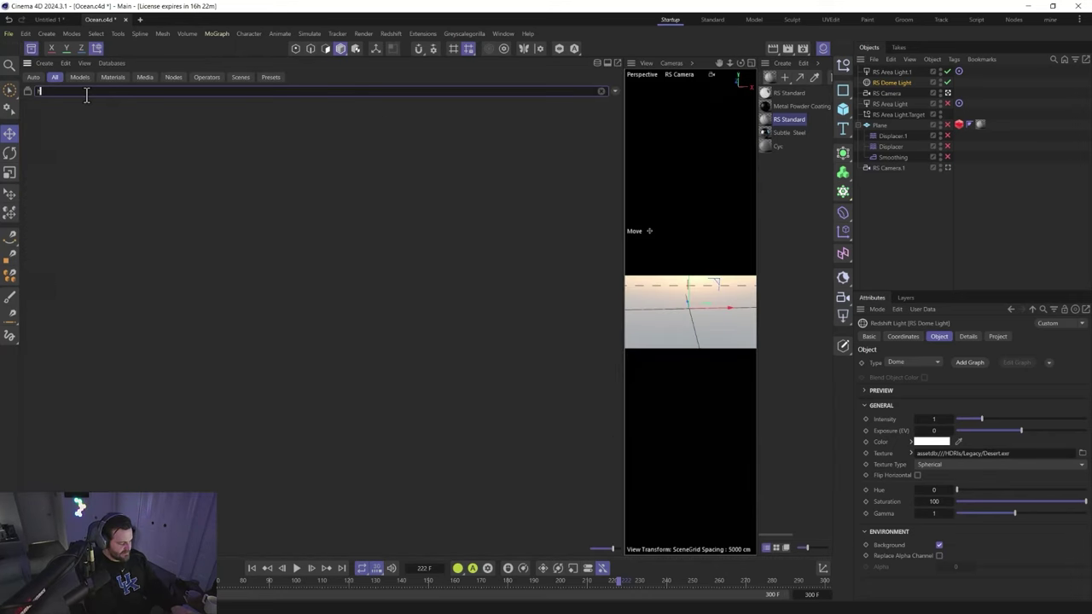
{"action": "scroll", "coordinate": [108, 395], "scroll_direction": "down", "scroll_amount": 3}
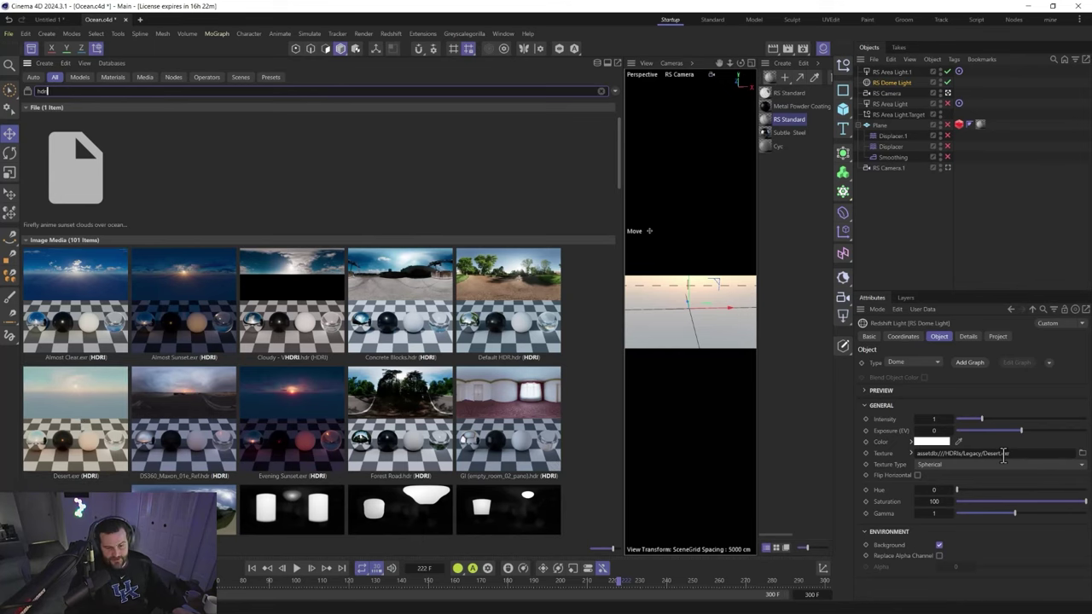
{"action": "left_click", "coordinate": [31, 48]}
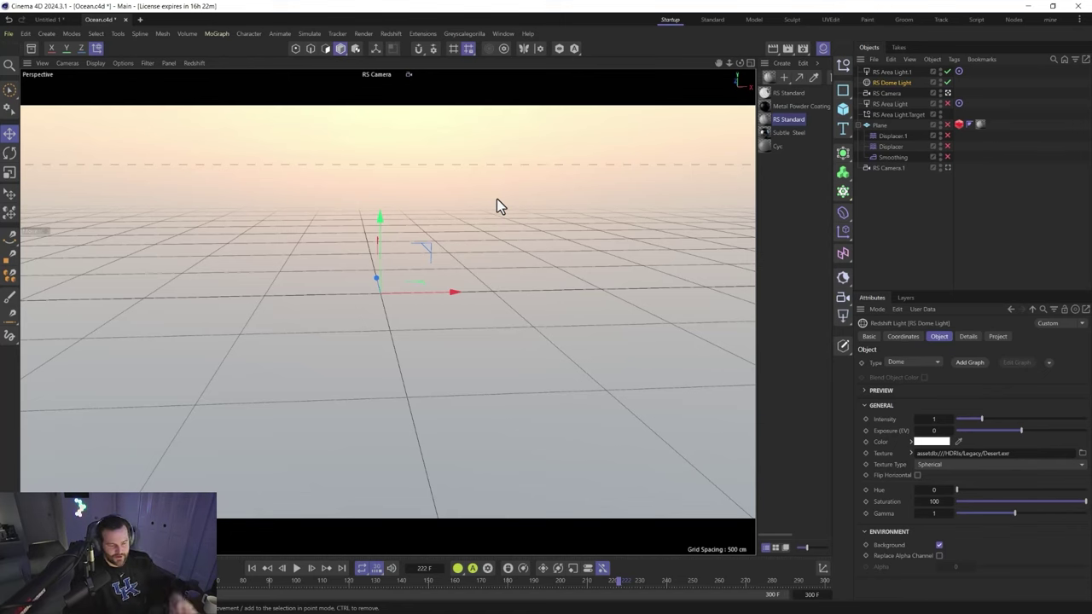
- Select RS Area Light.1 and frame it in the viewport
{"action": "left_click", "coordinate": [889, 72]}
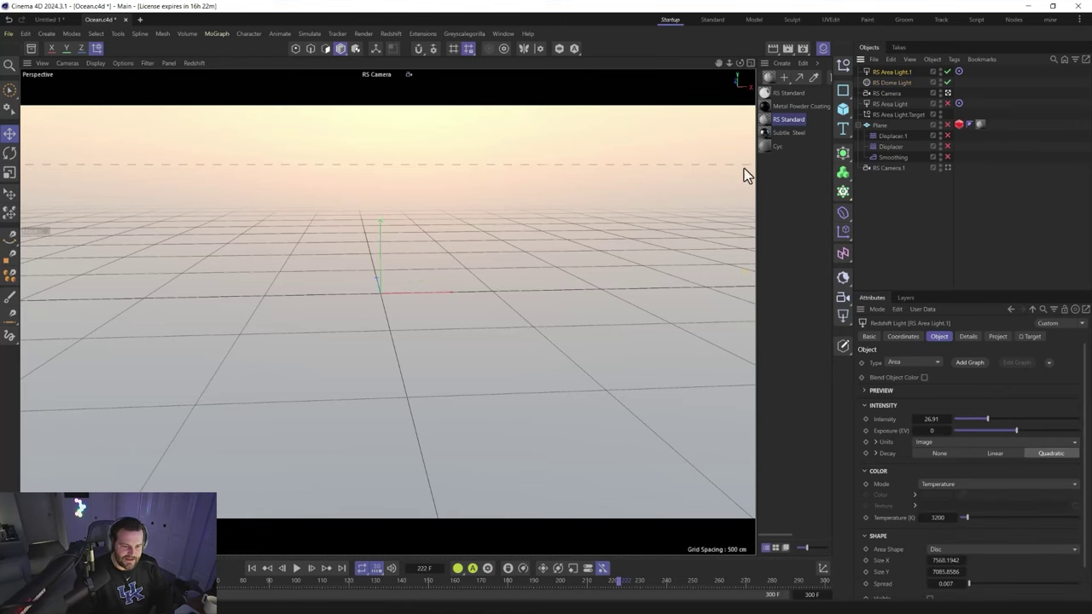
{"action": "key", "text": "o"}
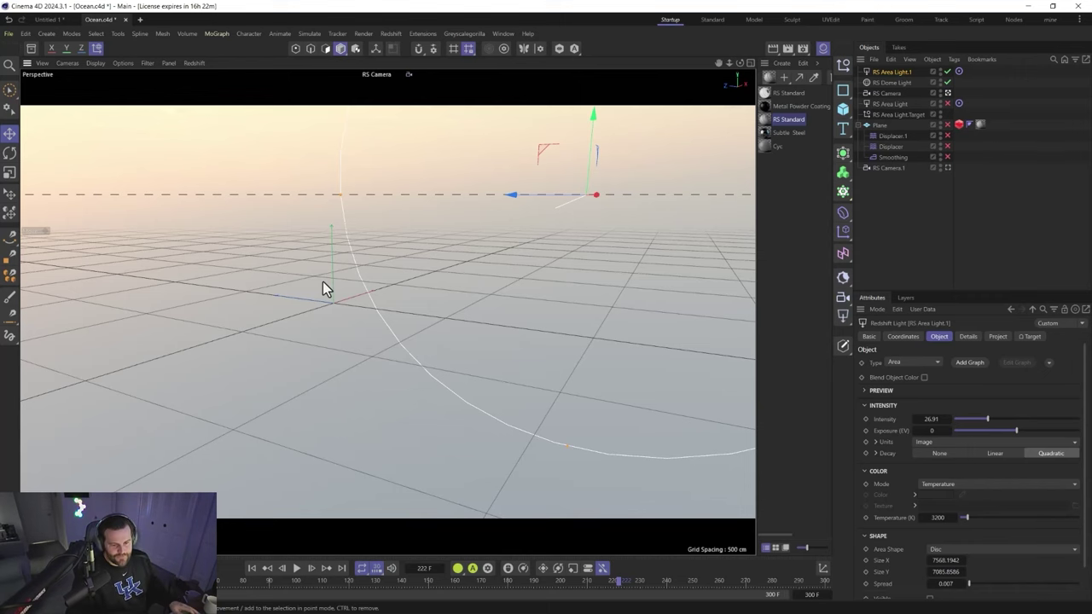
- Create a new plane and apply the bigO preset
{"action": "left_click", "coordinate": [843, 109]}
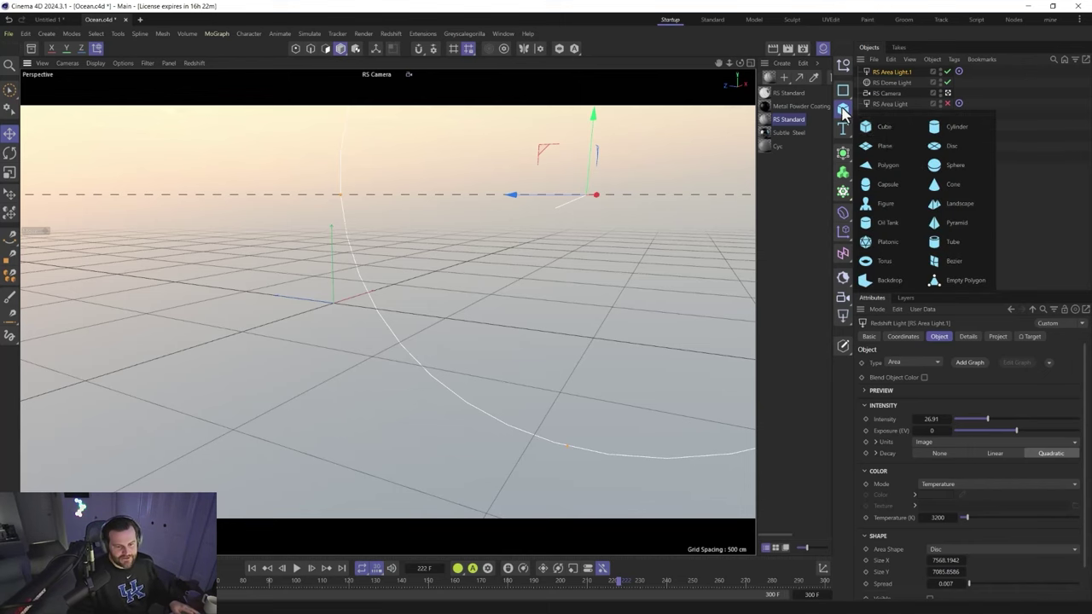
{"action": "left_click", "coordinate": [884, 146]}
{"action": "scroll", "coordinate": [300, 332], "scroll_direction": "up", "scroll_amount": 5}
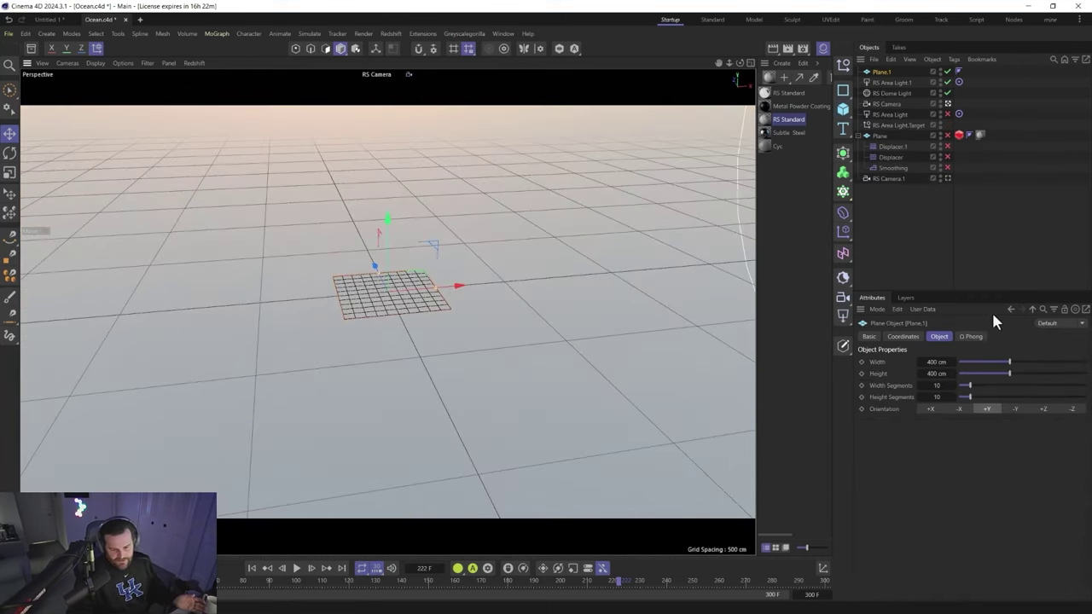
{"action": "left_click", "coordinate": [1077, 324]}
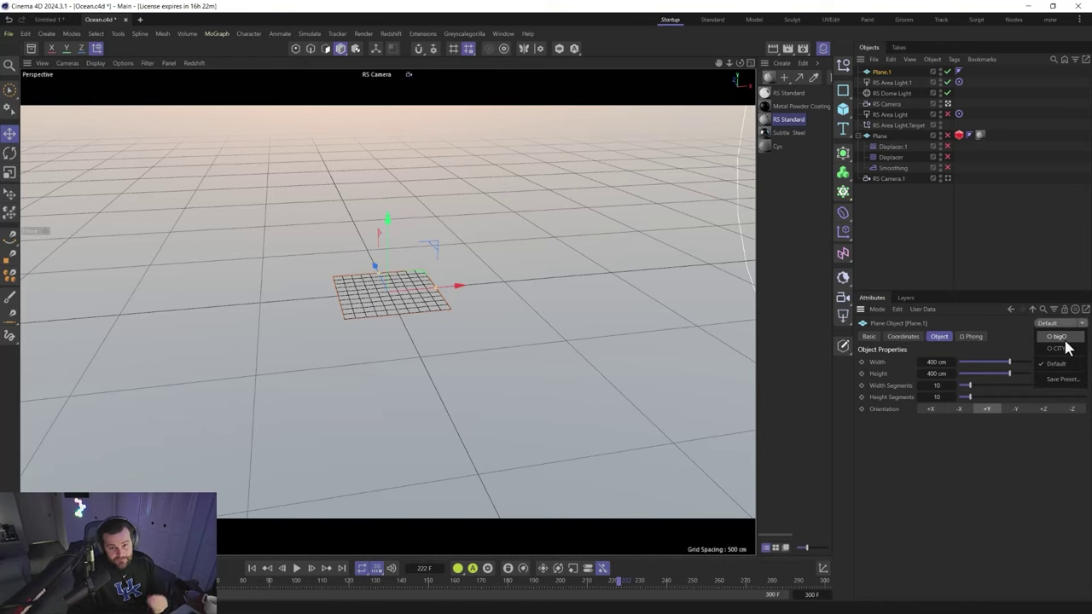
{"action": "left_click", "coordinate": [1059, 337]}
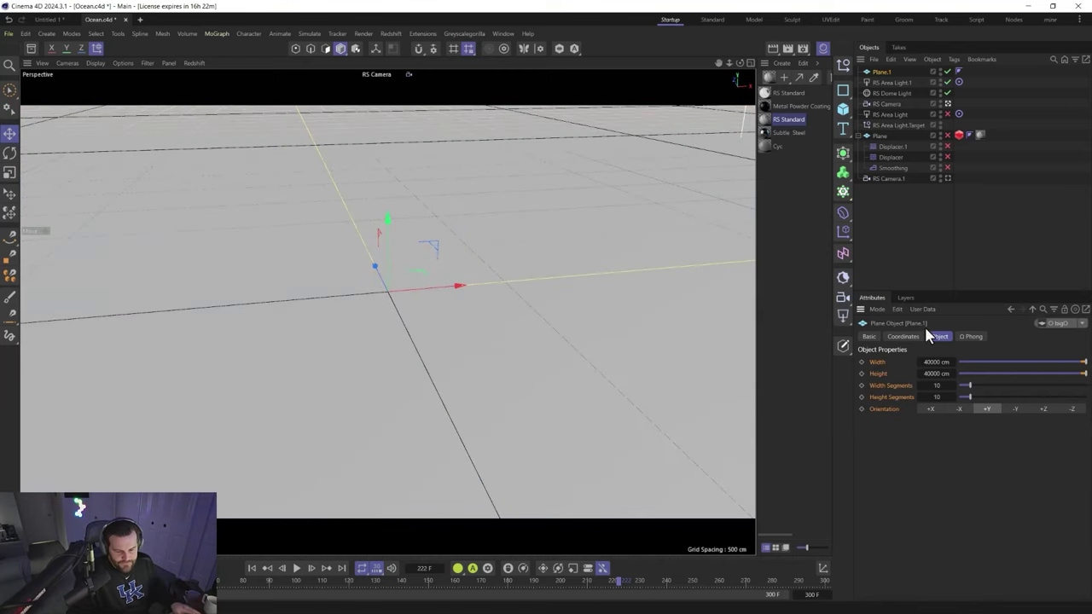
- Set the plane's width and height to 4000 cm
{"action": "double_click", "coordinate": [932, 362]}
{"action": "type", "text": "4000"}
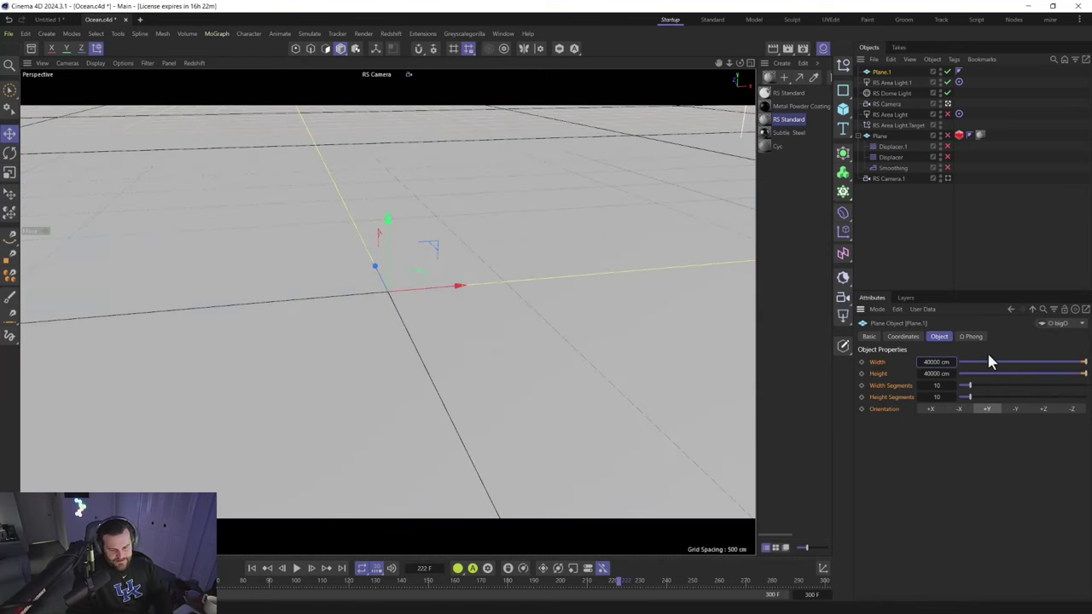
{"action": "key", "text": "Tab"}
{"action": "key", "text": "Tab"}
{"action": "type", "text": "4000"}
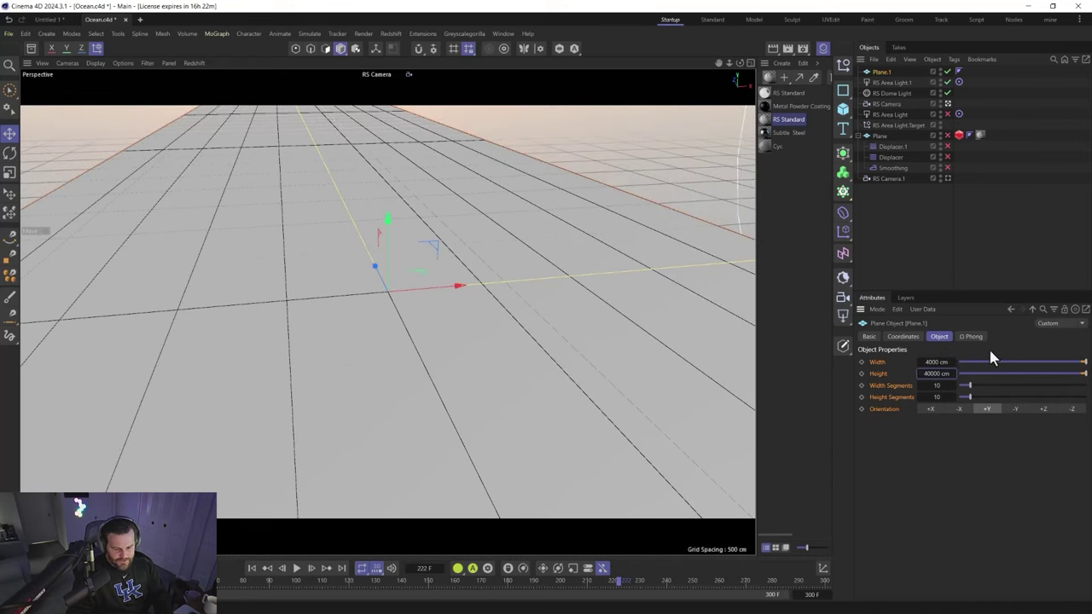
{"action": "key", "text": "Return"}
- Try 100, then 1000 width and height segments on the plane
{"action": "double_click", "coordinate": [935, 385]}
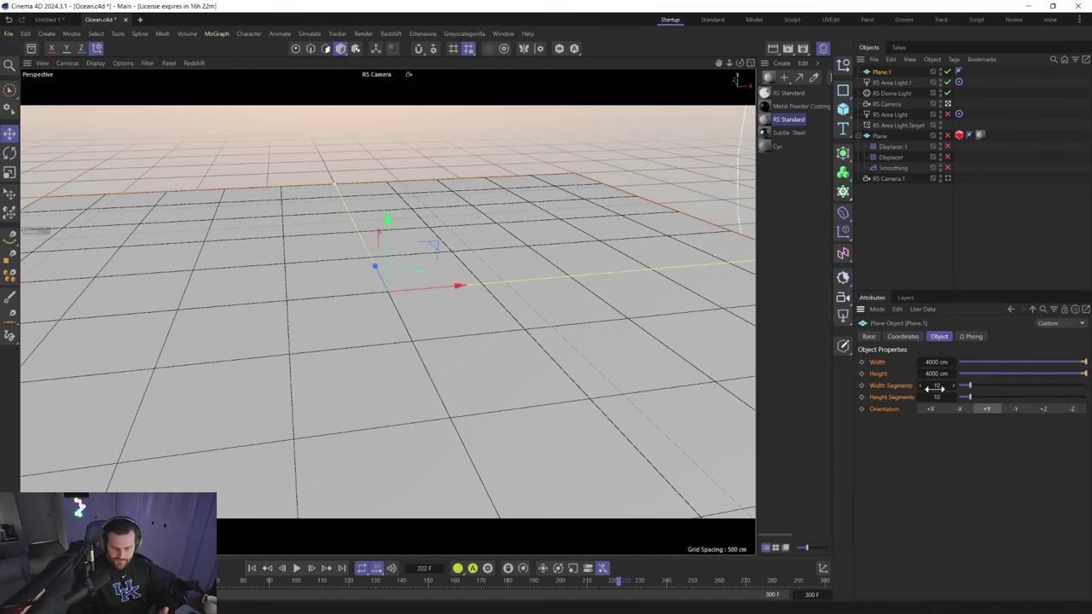
{"action": "type", "text": "100"}
{"action": "key", "text": "Return"}
{"action": "left_click_drag", "start_coordinate": [970, 397], "coordinate": [1008, 375]}
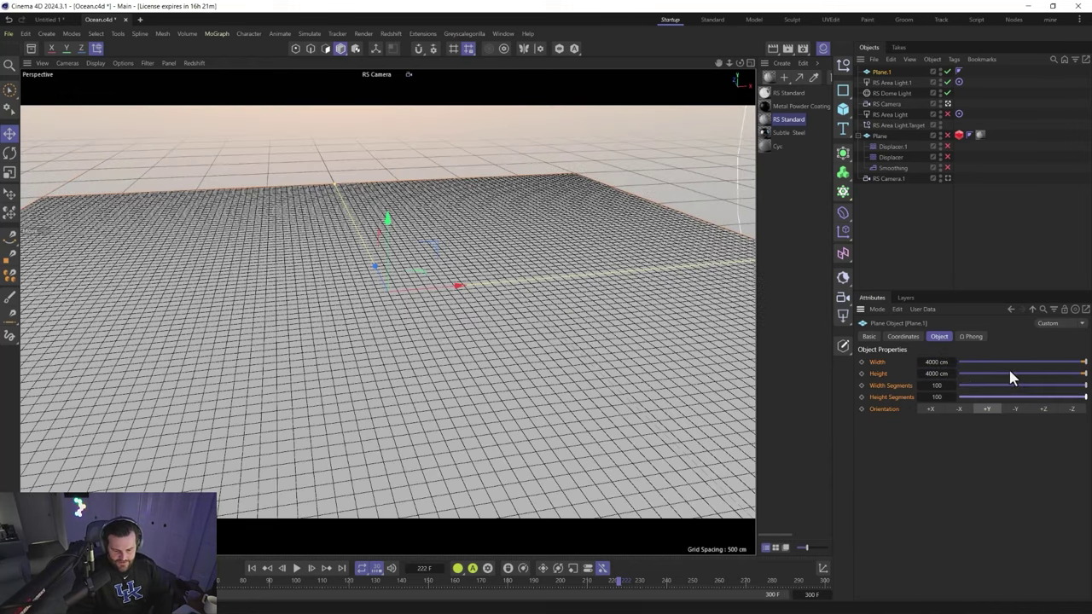
{"action": "double_click", "coordinate": [938, 398]}
{"action": "type", "text": "1000"}
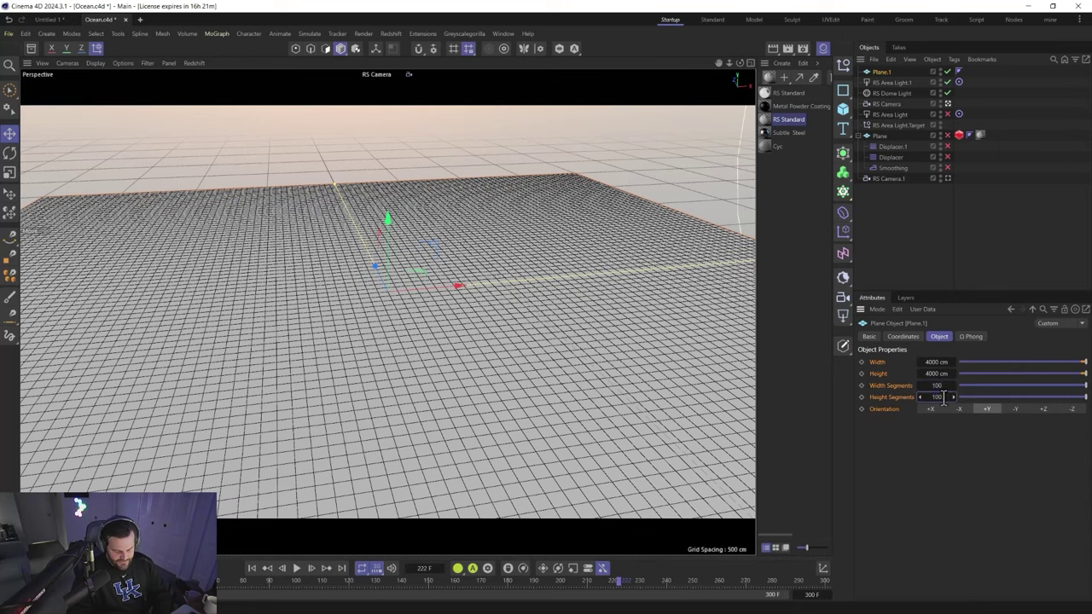
{"action": "double_click", "coordinate": [936, 386]}
{"action": "type", "text": "1000"}
{"action": "key", "text": "Return"}
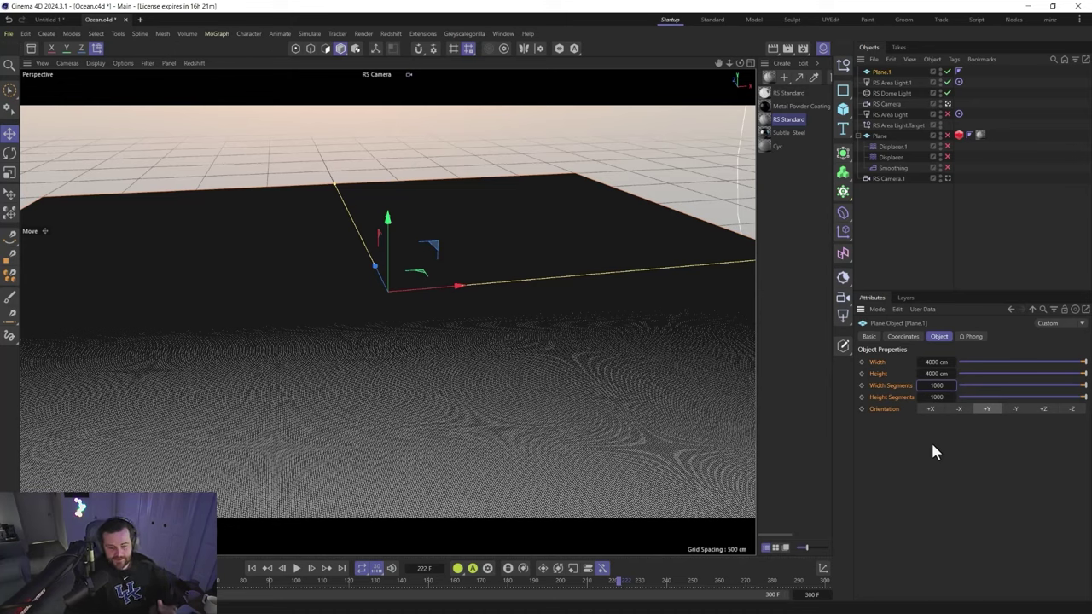
- Settle on 500 width segments and 500 height segments
{"action": "double_click", "coordinate": [936, 386]}
{"action": "type", "text": "50"}
{"action": "double_click", "coordinate": [938, 398]}
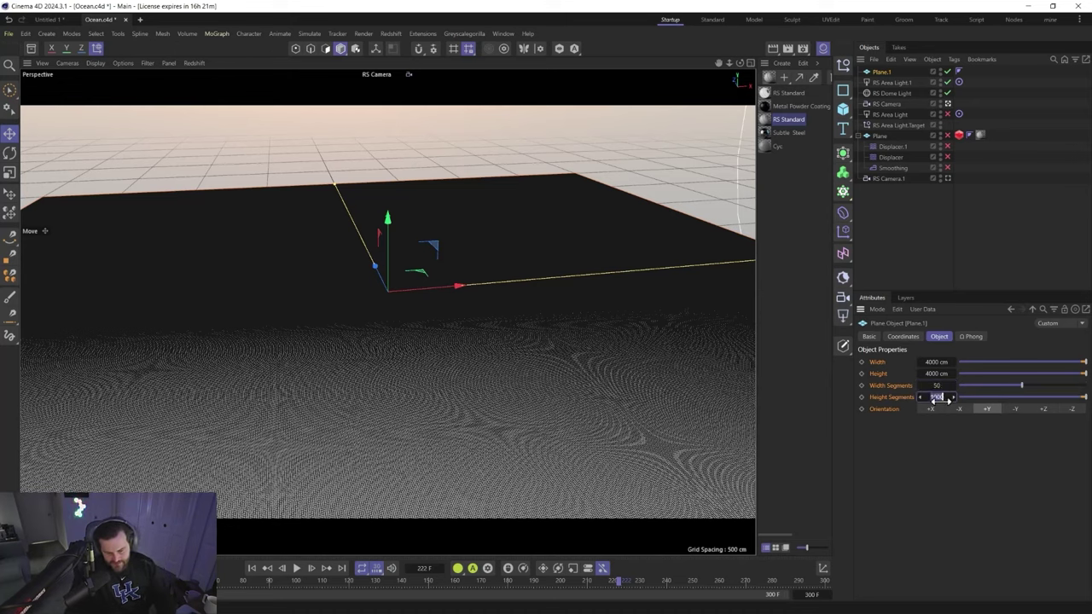
{"action": "double_click", "coordinate": [935, 385]}
{"action": "type", "text": "500"}
{"action": "double_click", "coordinate": [938, 397]}
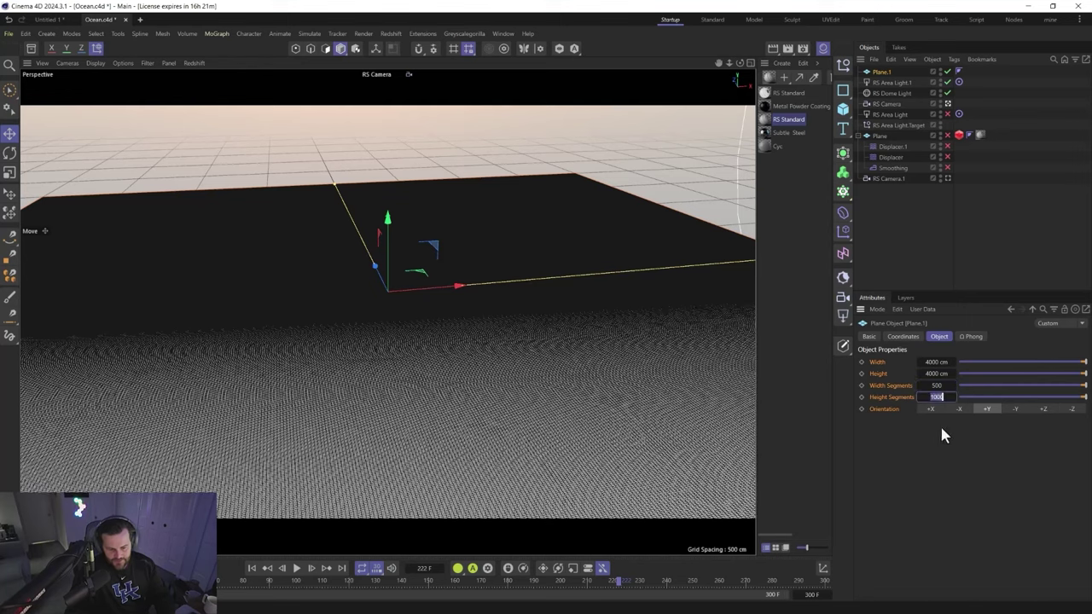
{"action": "type", "text": "500"}
{"action": "key", "text": "Return"}
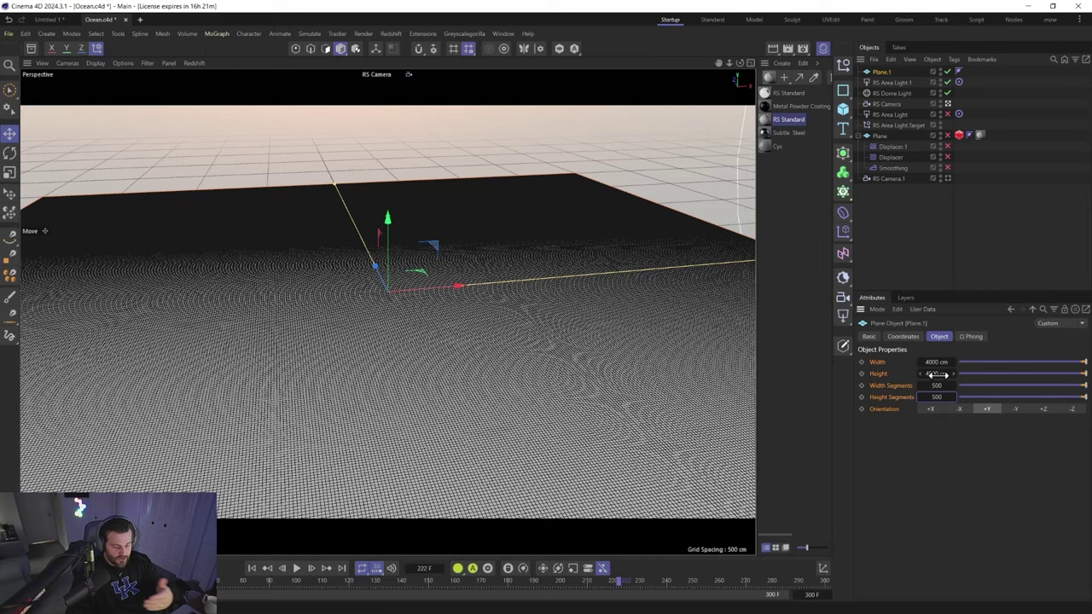
- Open the plane's Save Preset dialog twice, closing it each time without saving
{"action": "left_click", "coordinate": [1081, 326]}
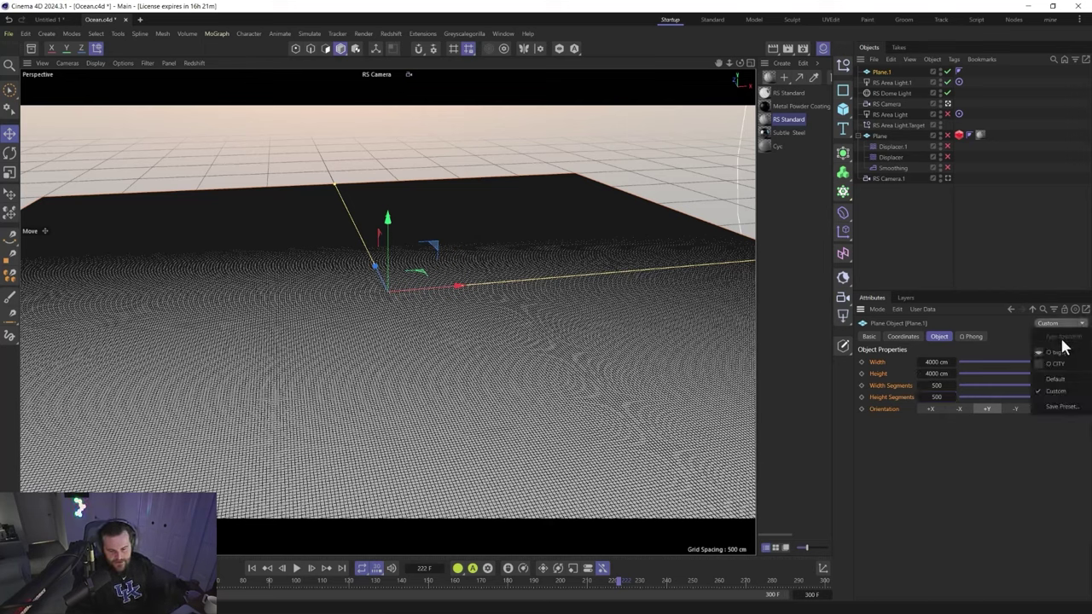
{"action": "left_click", "coordinate": [1060, 408]}
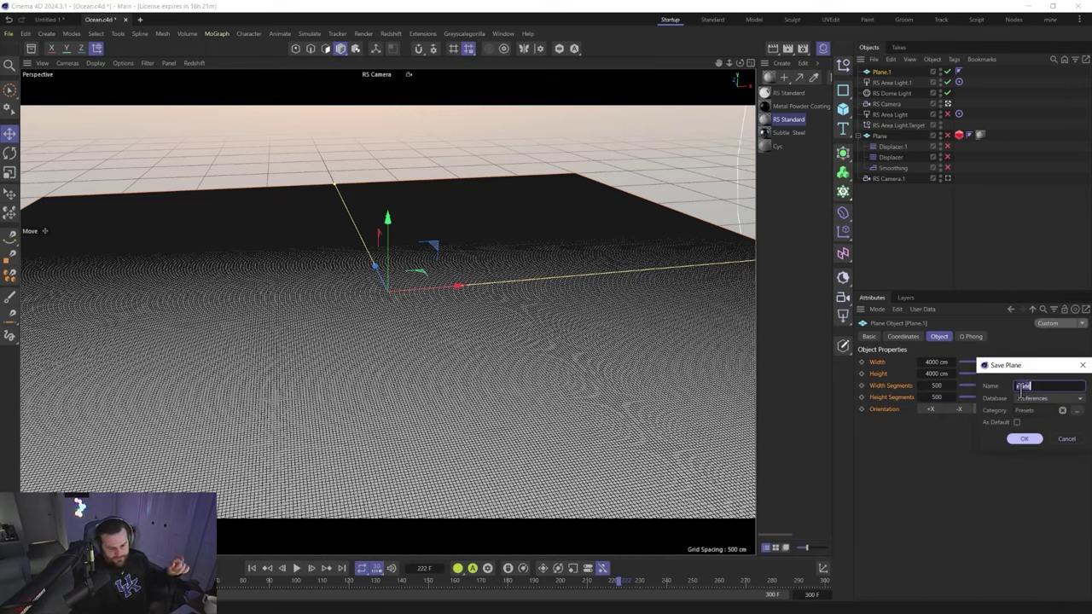
{"action": "left_click", "coordinate": [1083, 365]}
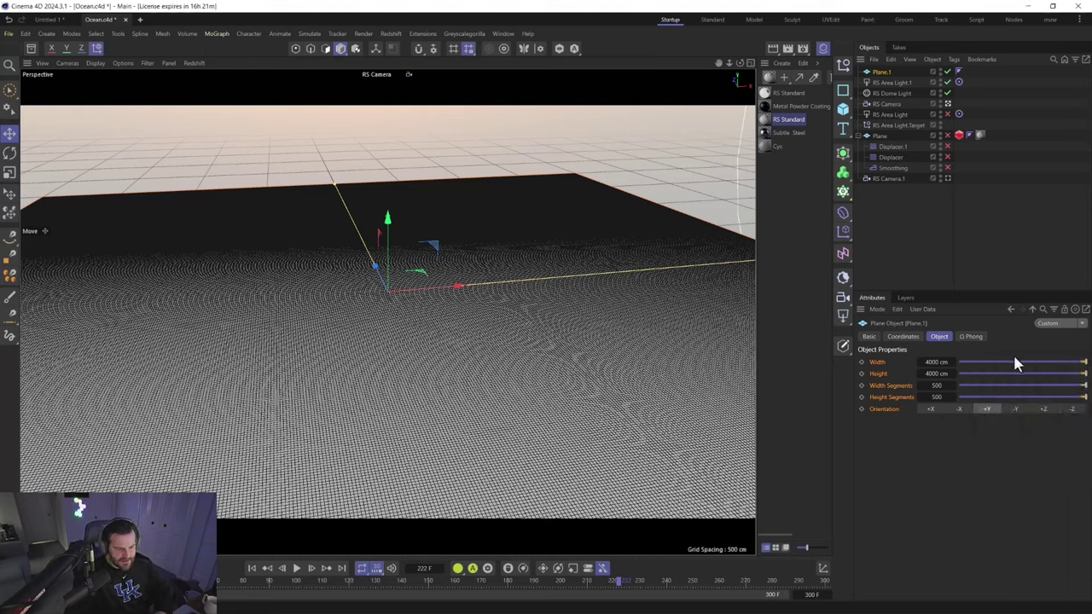
{"action": "left_click", "coordinate": [1083, 326]}
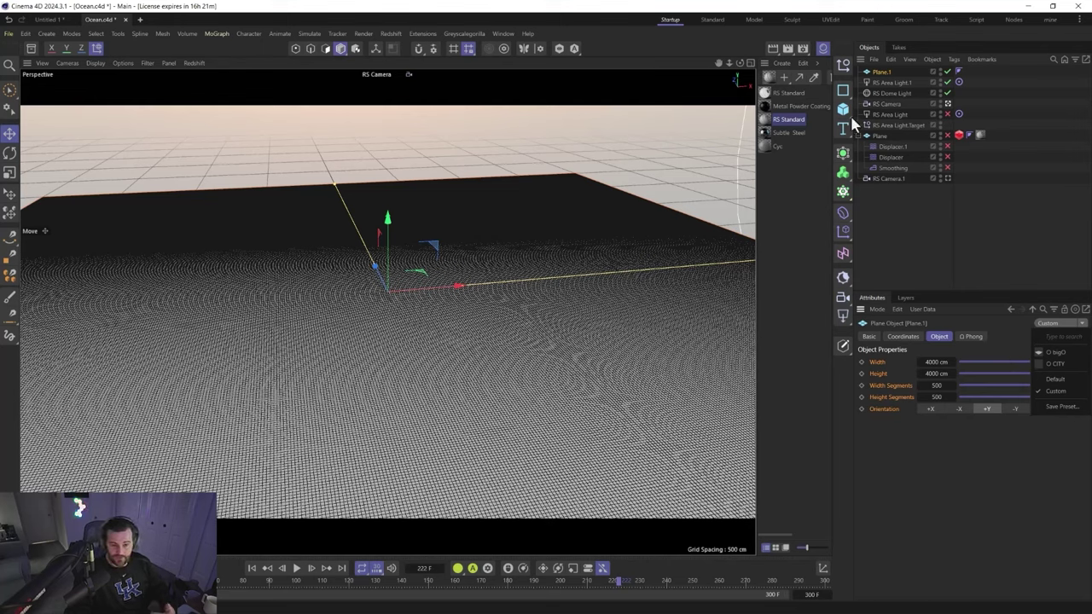
{"action": "left_click", "coordinate": [1067, 407]}
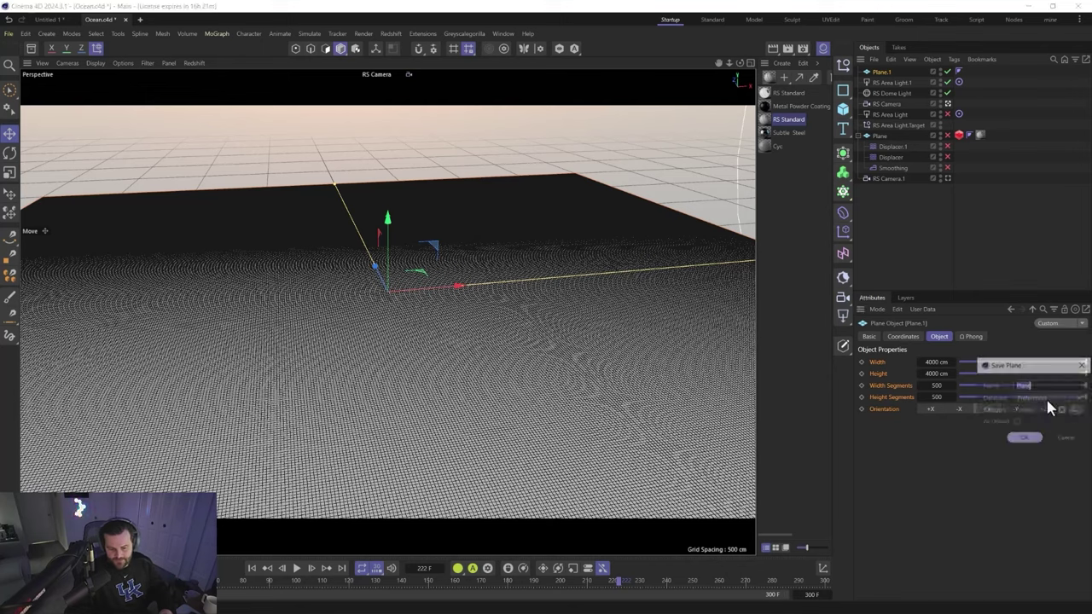
{"action": "left_click", "coordinate": [997, 430]}
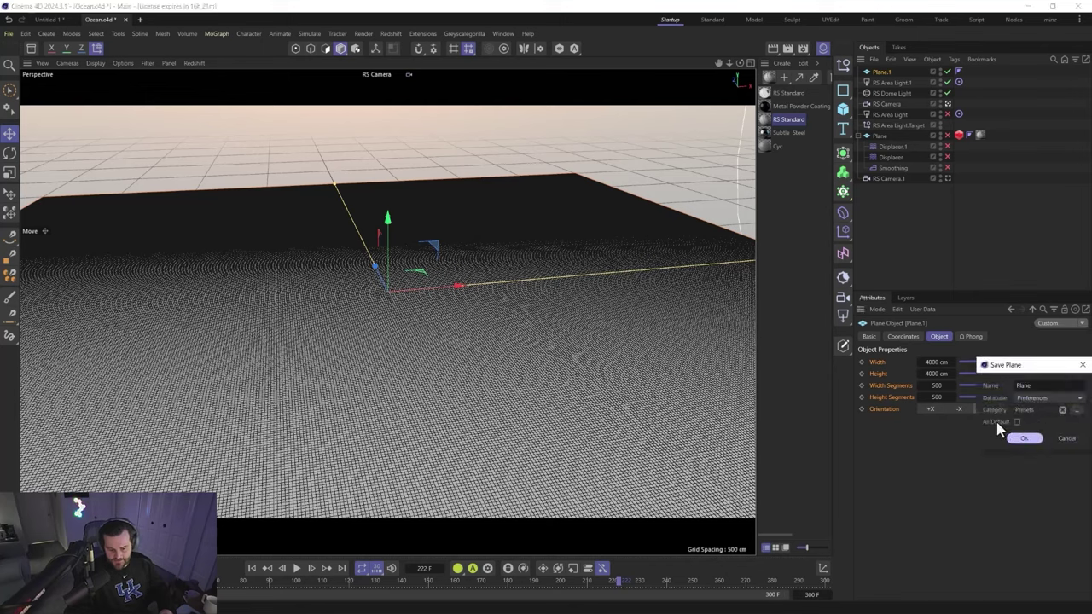
{"action": "left_click", "coordinate": [1082, 365]}
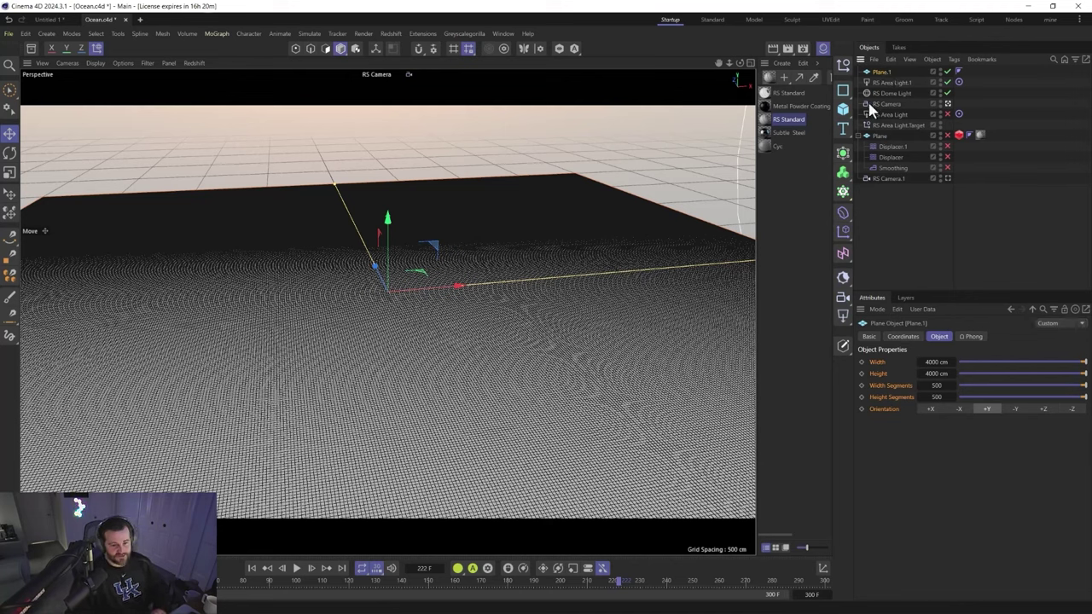
- Add a Displacer deformer under Plane.1 and set its shader to Noise
{"action": "left_click", "coordinate": [858, 136]}
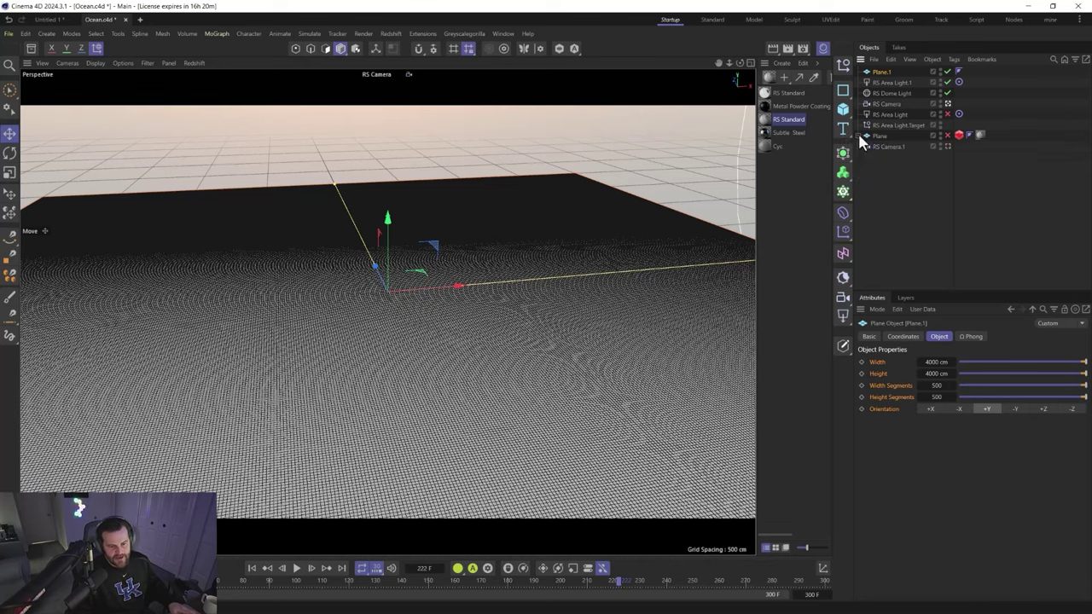
{"action": "left_click", "coordinate": [844, 212]}
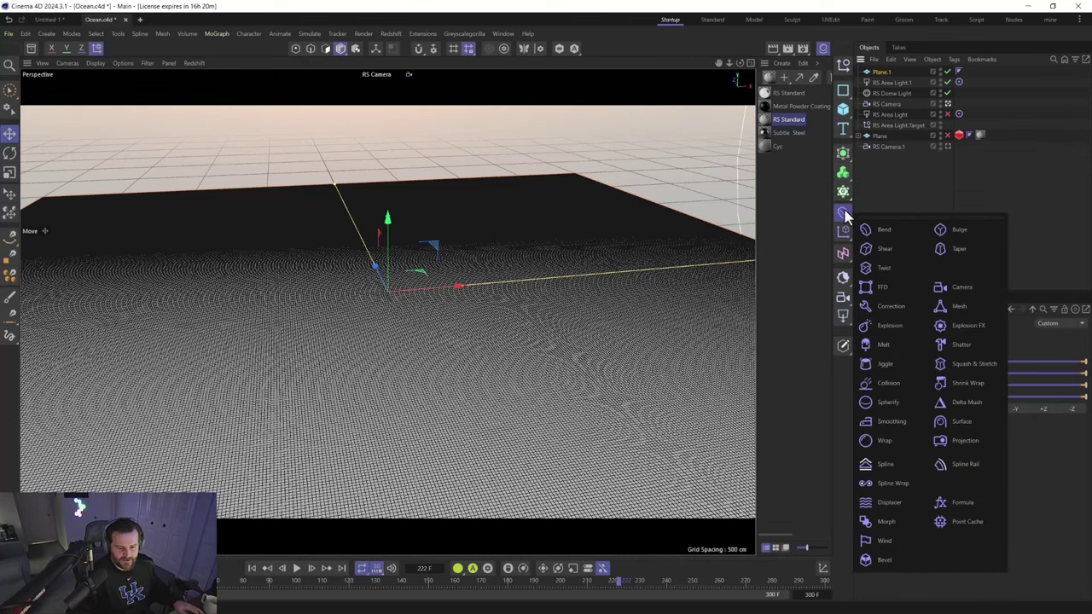
{"action": "left_click", "coordinate": [894, 505]}
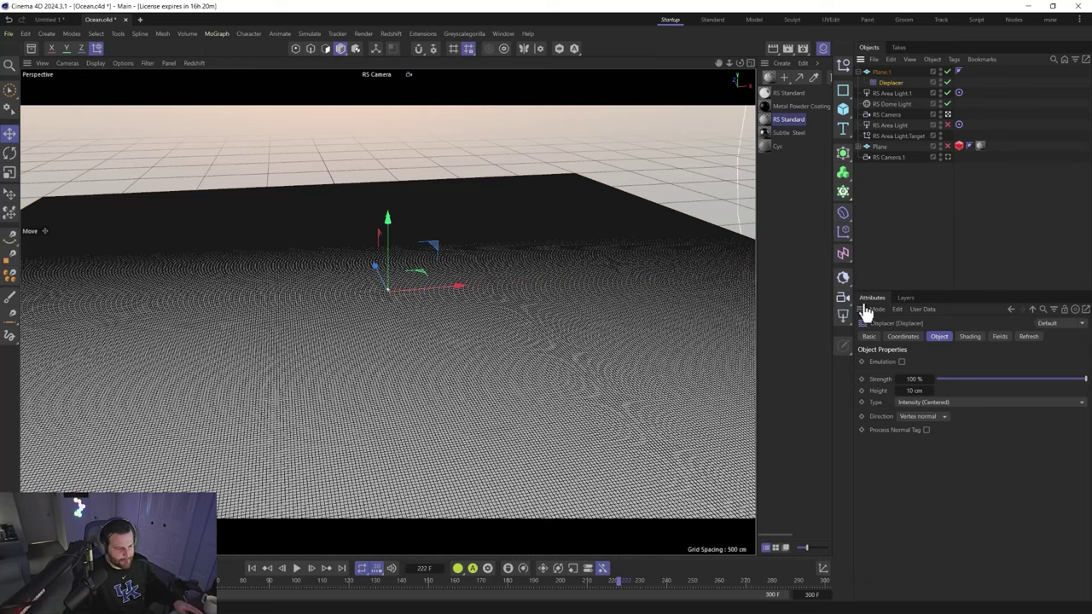
{"action": "left_click", "coordinate": [970, 336]}
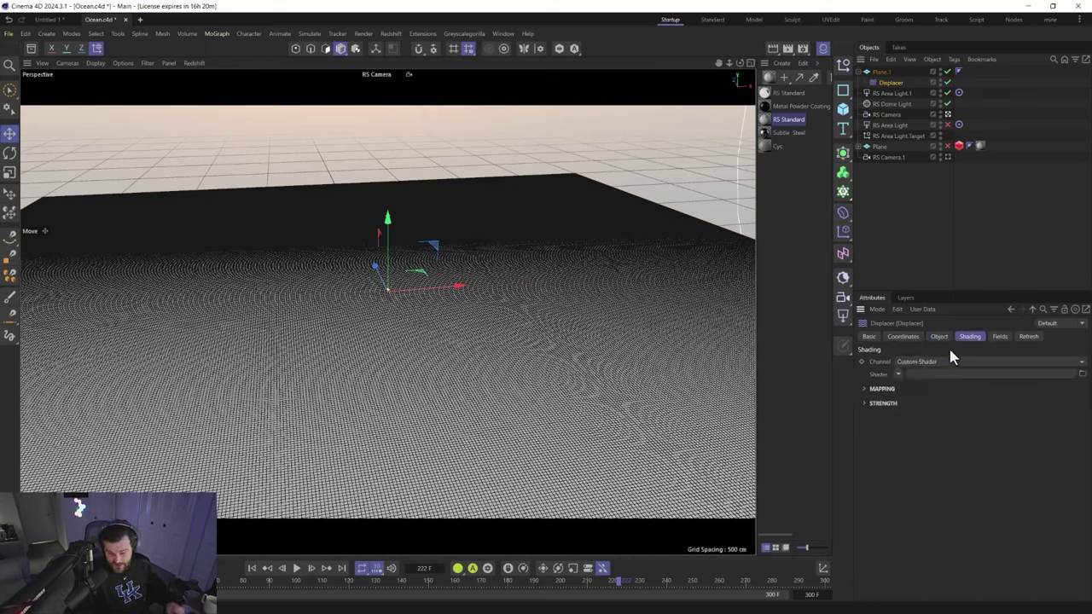
{"action": "left_click", "coordinate": [897, 374]}
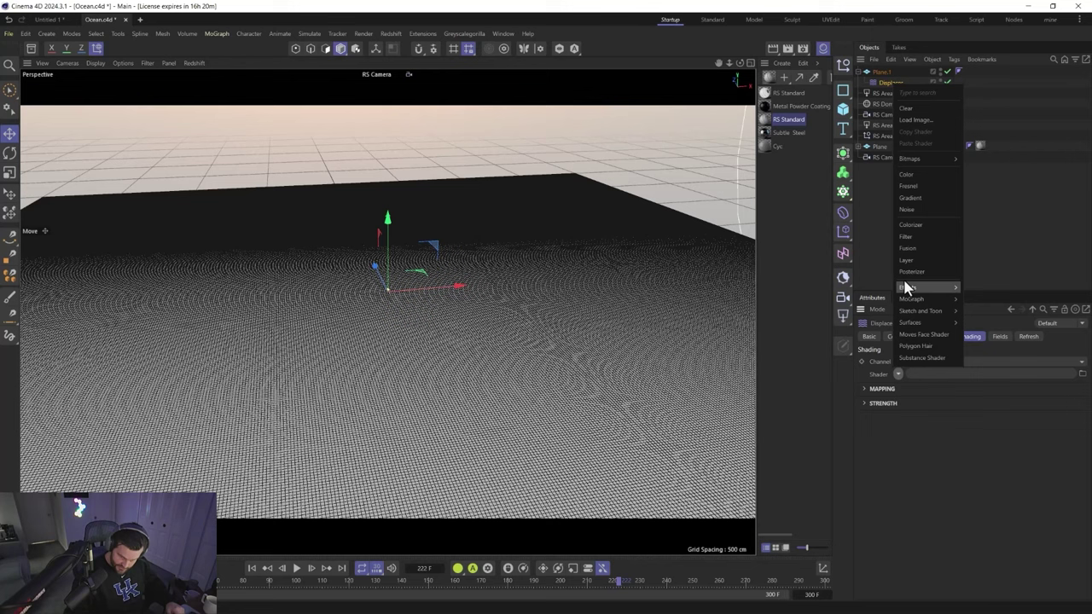
{"action": "left_click", "coordinate": [906, 210]}
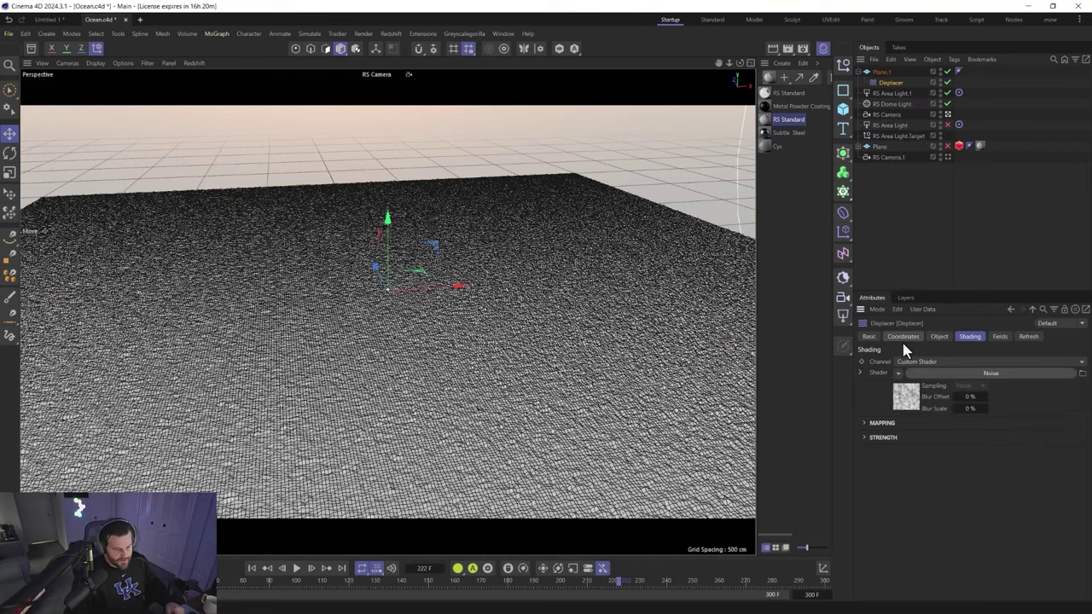
- Browse the Noise shader's noise types as a list and as preview thumbnails, ending with the type list open
{"action": "left_click", "coordinate": [969, 372]}
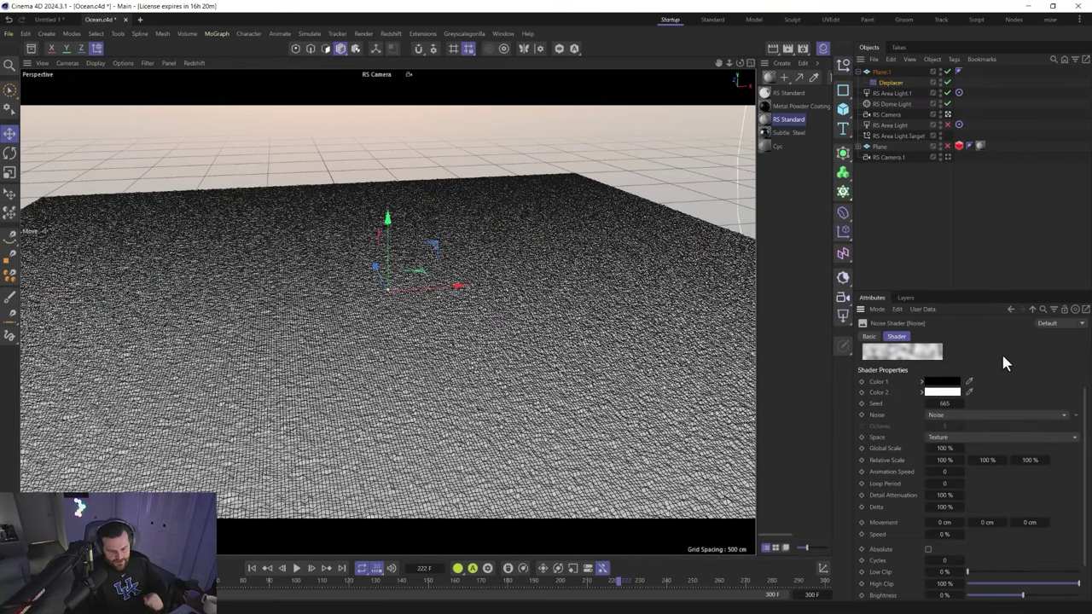
{"action": "left_click", "coordinate": [989, 415]}
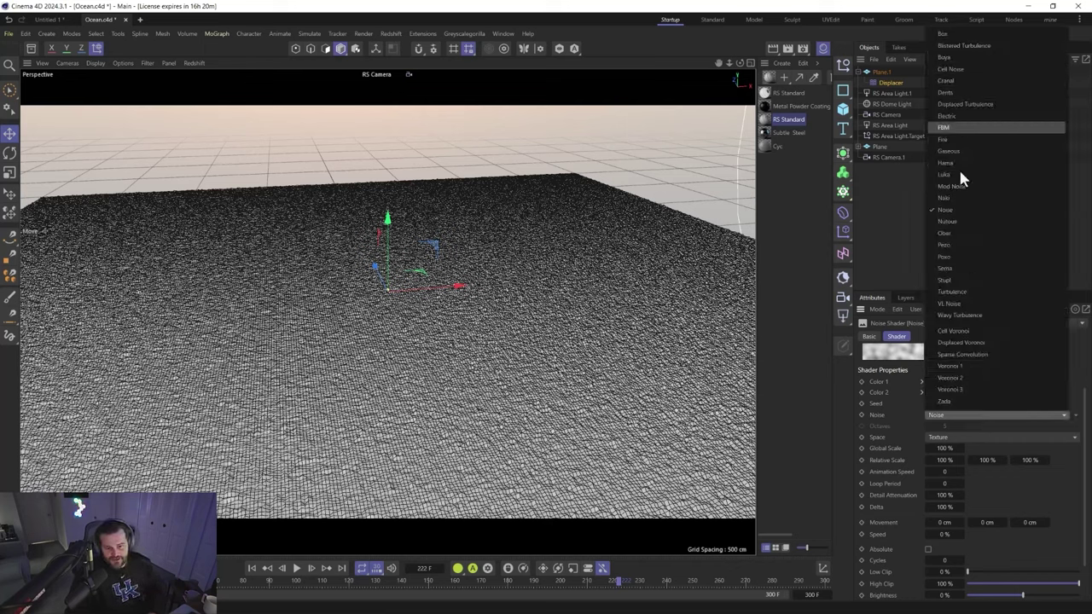
{"action": "left_click", "coordinate": [903, 406]}
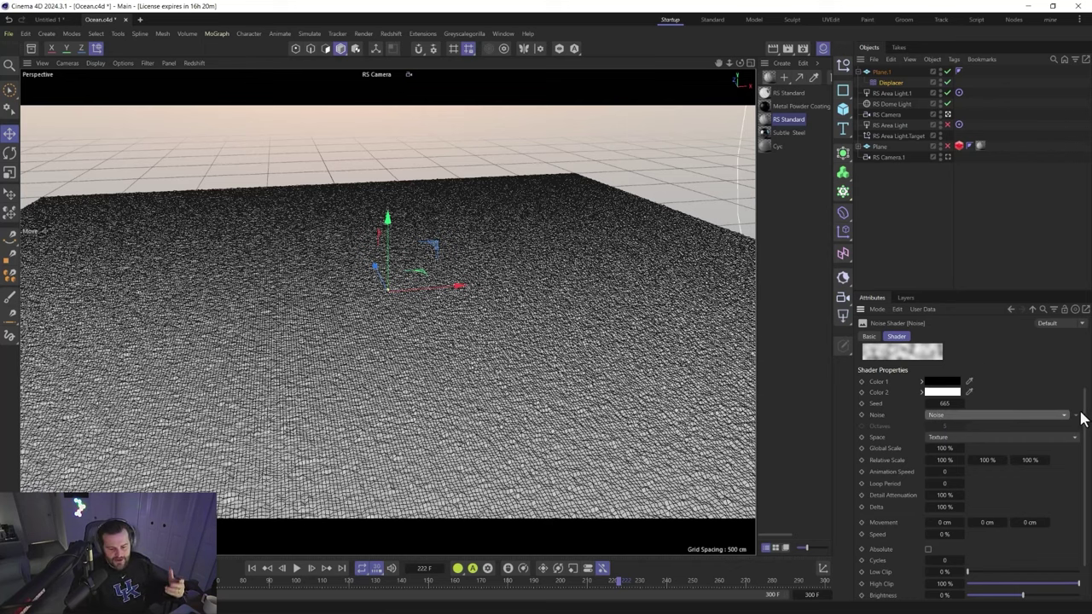
{"action": "left_click", "coordinate": [1076, 417]}
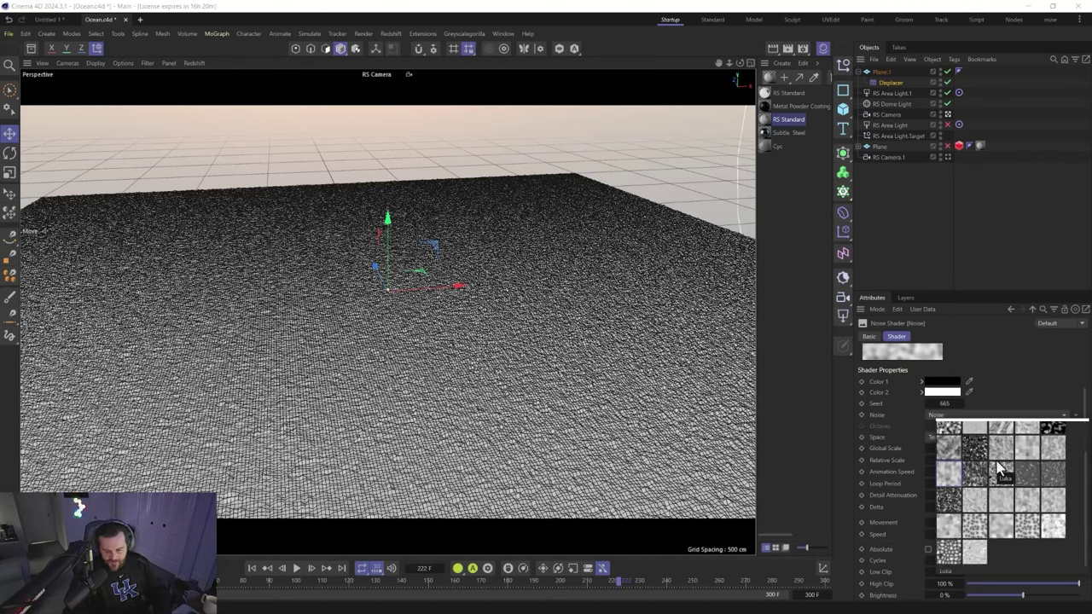
{"action": "scroll", "coordinate": [993, 468], "scroll_direction": "up", "scroll_amount": 3}
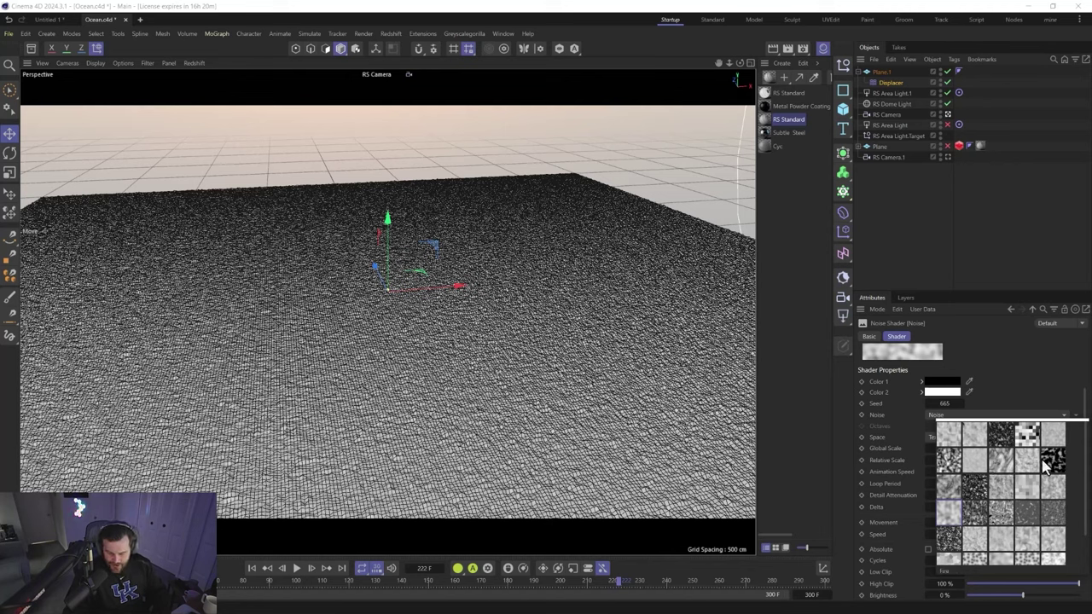
{"action": "scroll", "coordinate": [1024, 494], "scroll_direction": "down", "scroll_amount": 2}
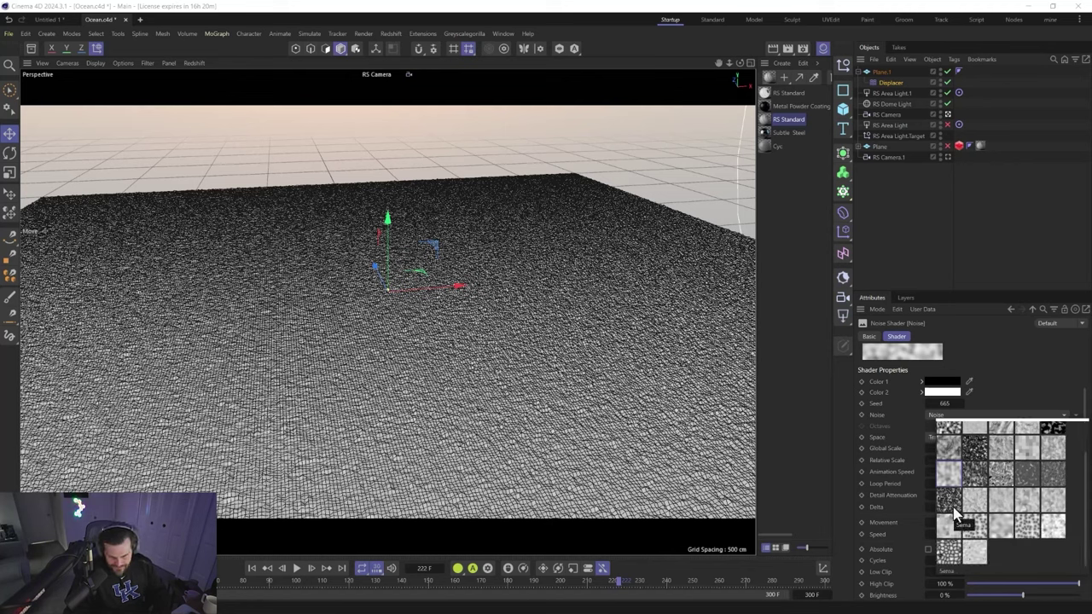
{"action": "left_click", "coordinate": [1001, 361]}
{"action": "left_click", "coordinate": [1003, 418]}
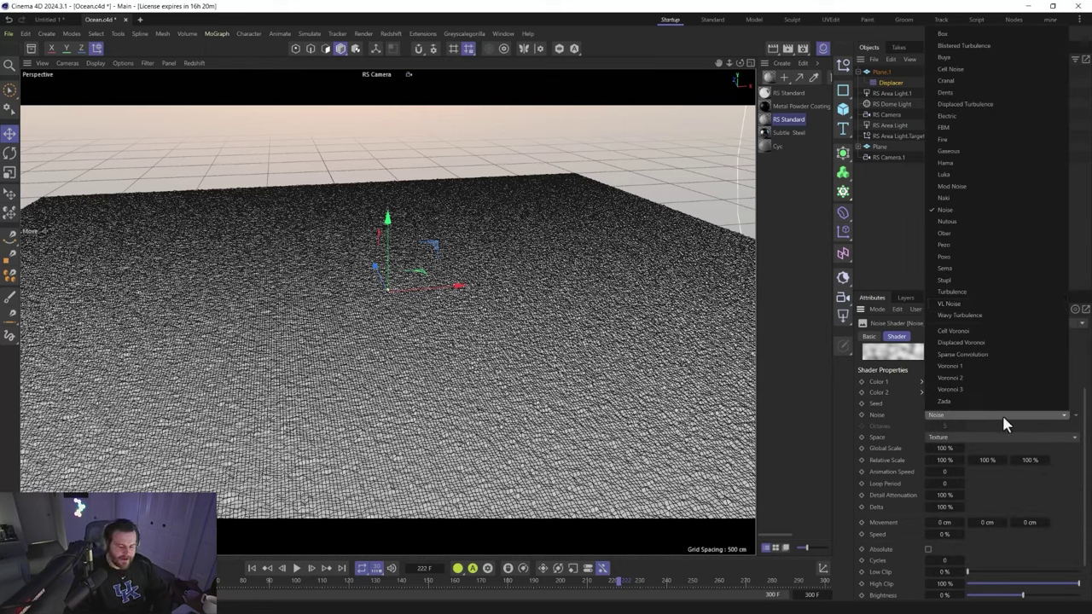
{"action": "left_click", "coordinate": [1053, 408]}
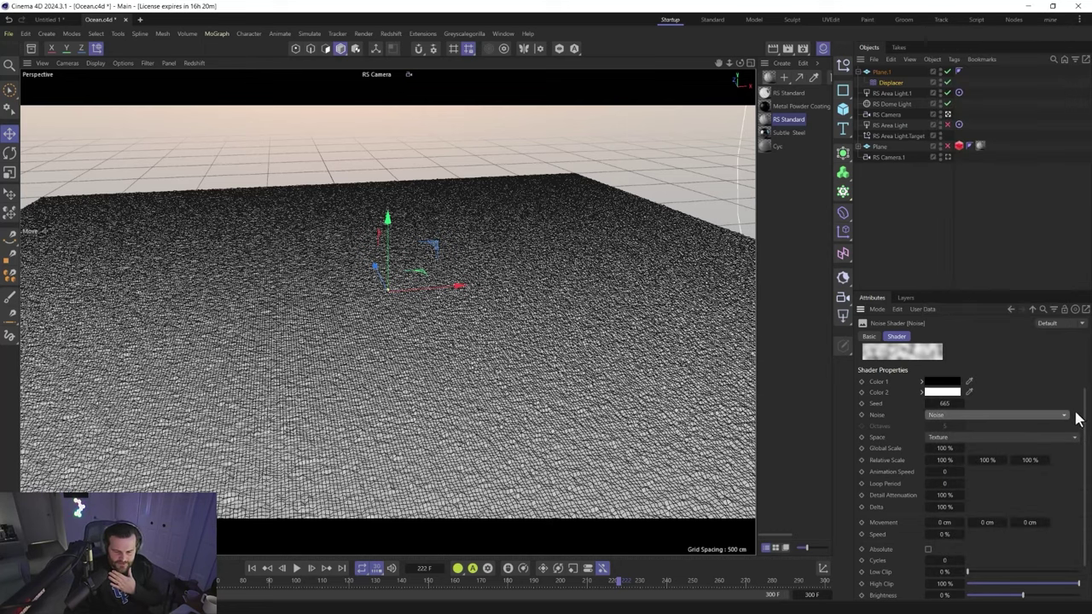
{"action": "left_click", "coordinate": [1078, 417]}
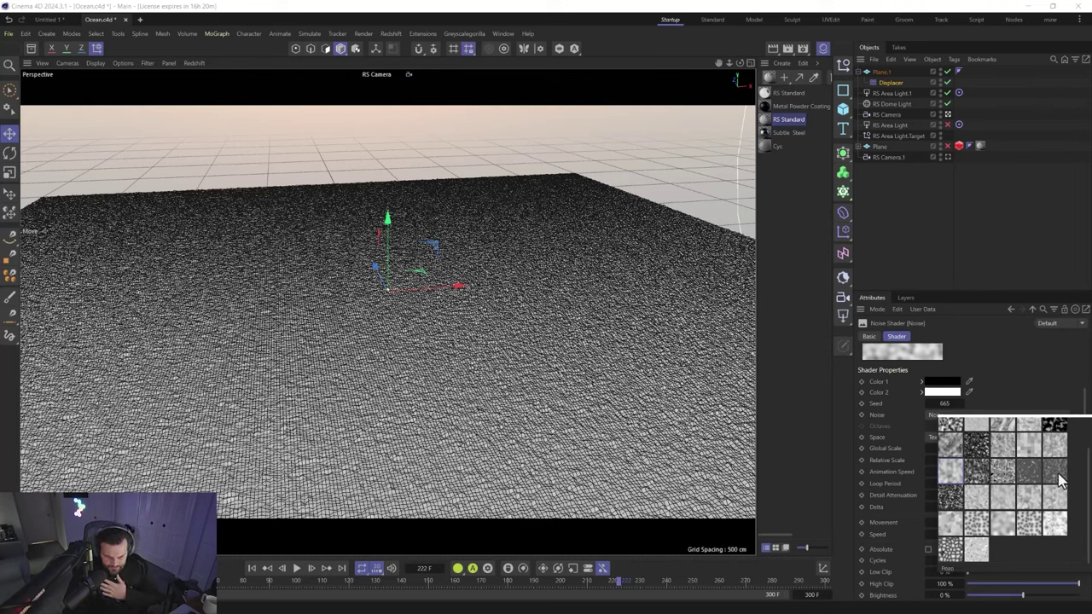
{"action": "scroll", "coordinate": [1011, 490], "scroll_direction": "up", "scroll_amount": 1}
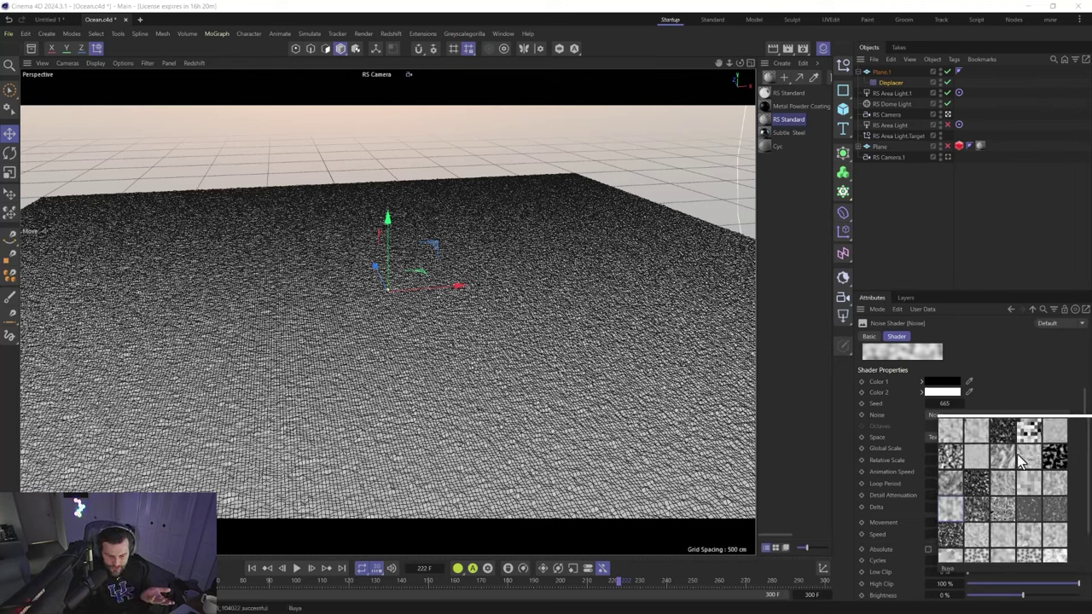
{"action": "left_click", "coordinate": [990, 415]}
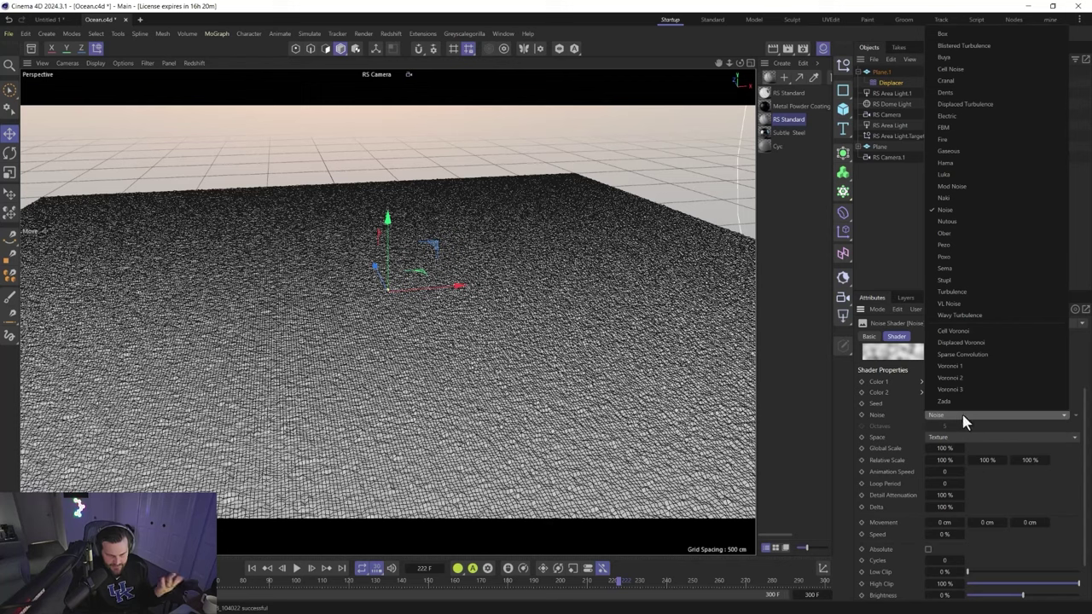
- Choose Wavy Turbulence as the noise type with a 1000 % Global Scale
{"action": "left_click", "coordinate": [957, 314]}
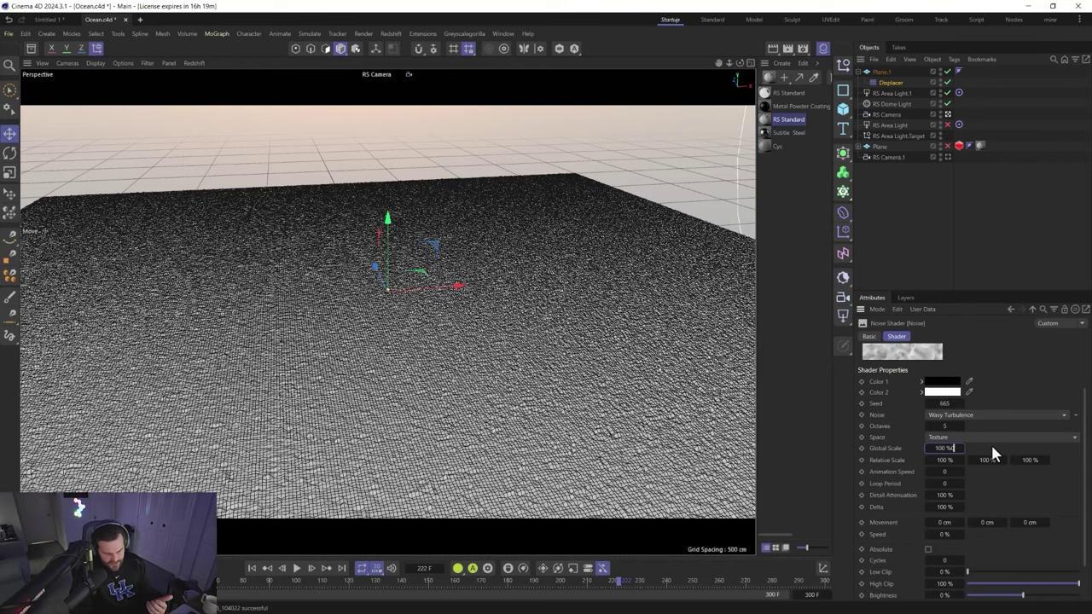
{"action": "type", "text": "10"}
{"action": "key", "text": "Return"}
{"action": "double_click", "coordinate": [944, 448]}
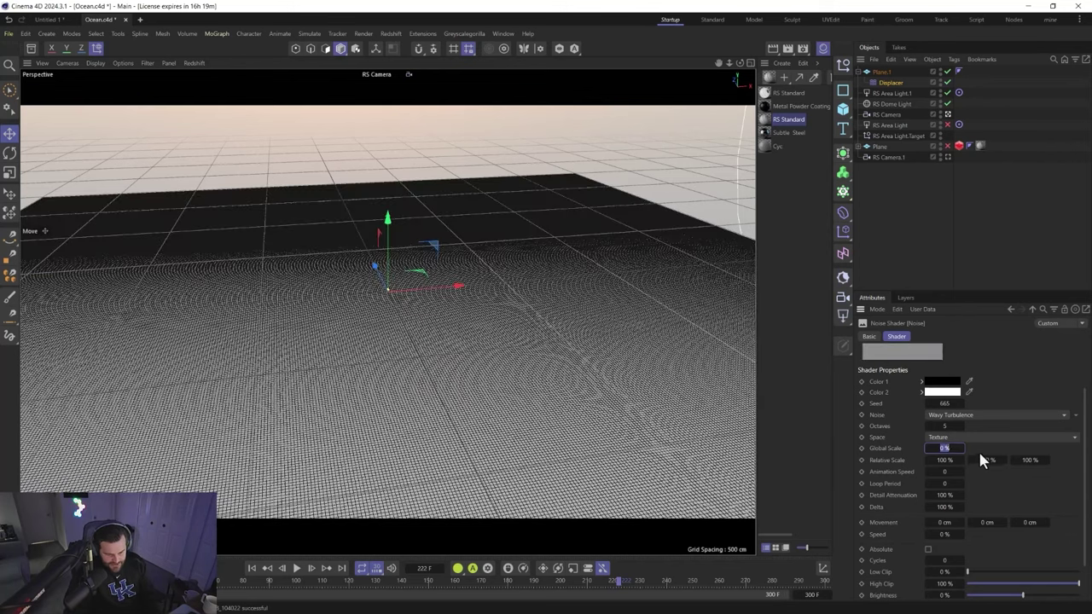
{"action": "type", "text": "1000"}
{"action": "key", "text": "Return"}
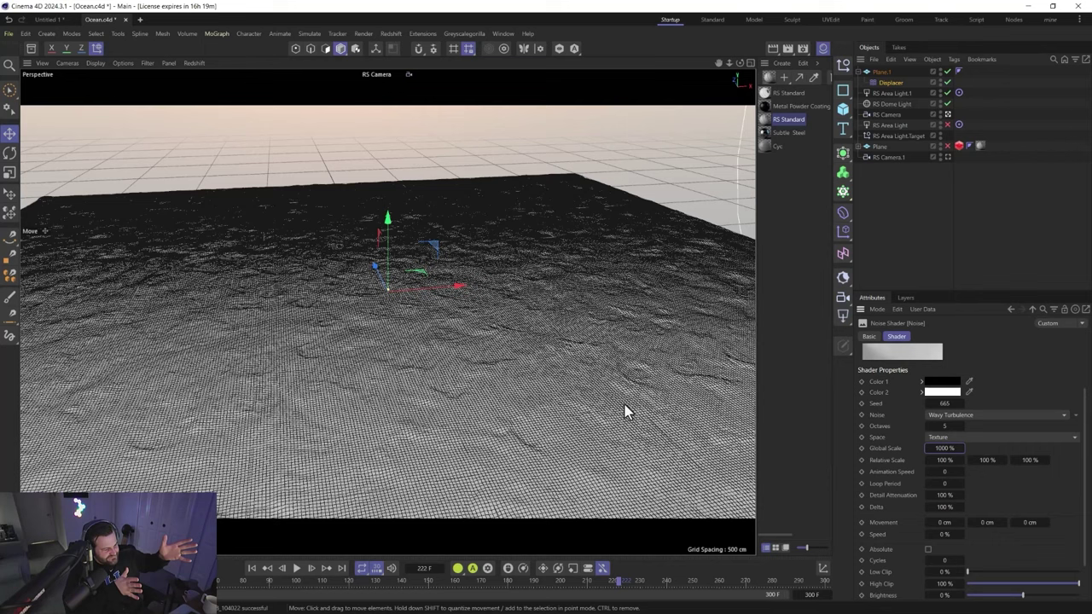
- Raise the Displacer's Height to about 35 cm for choppier waves
{"action": "left_click", "coordinate": [891, 83]}
{"action": "left_click", "coordinate": [939, 336]}
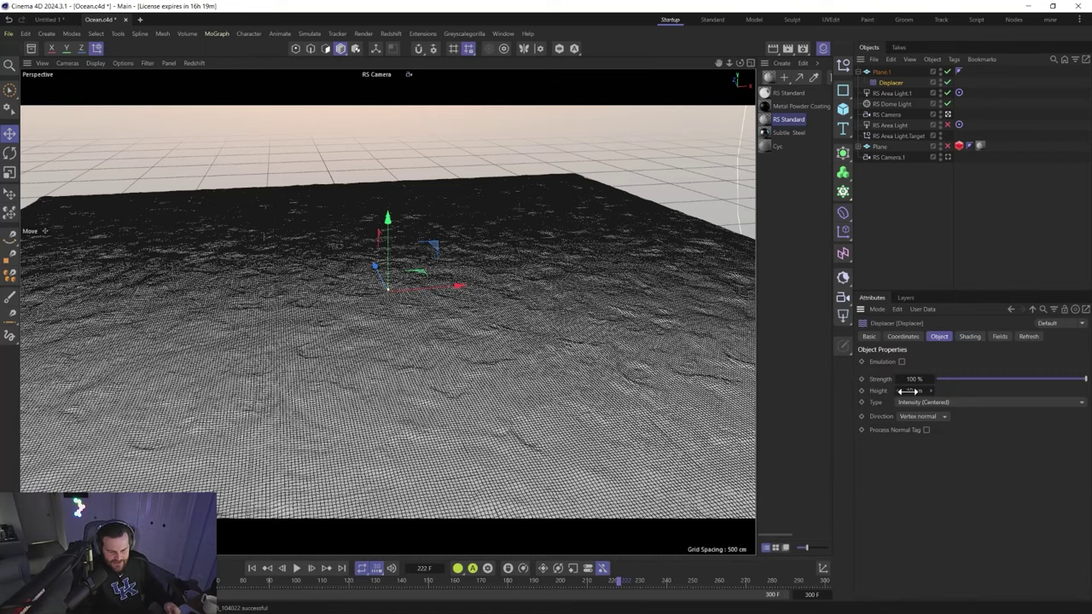
{"action": "mouse_move", "coordinate": [906, 390]}
{"action": "left_mouse_down"}
{"action": "mouse_move", "coordinate": [947, 389]}
{"action": "mouse_move", "coordinate": [912, 389]}
{"action": "left_mouse_up"}
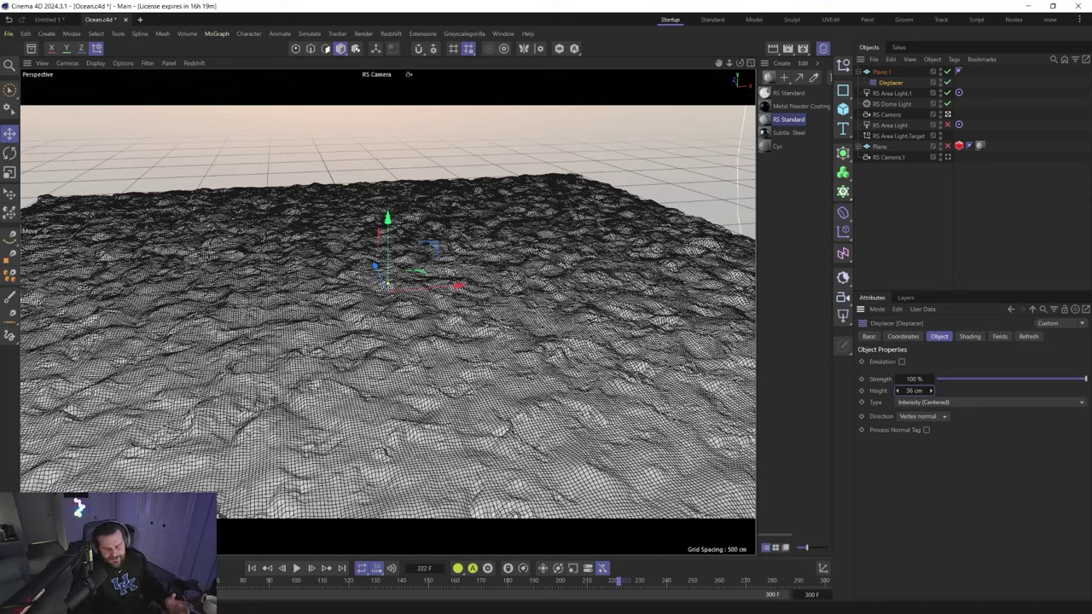
{"action": "left_click", "coordinate": [969, 336]}
- Switch the noise type to Voronoi 1 and orbit to inspect the rounded swells
{"action": "left_click", "coordinate": [1018, 372]}
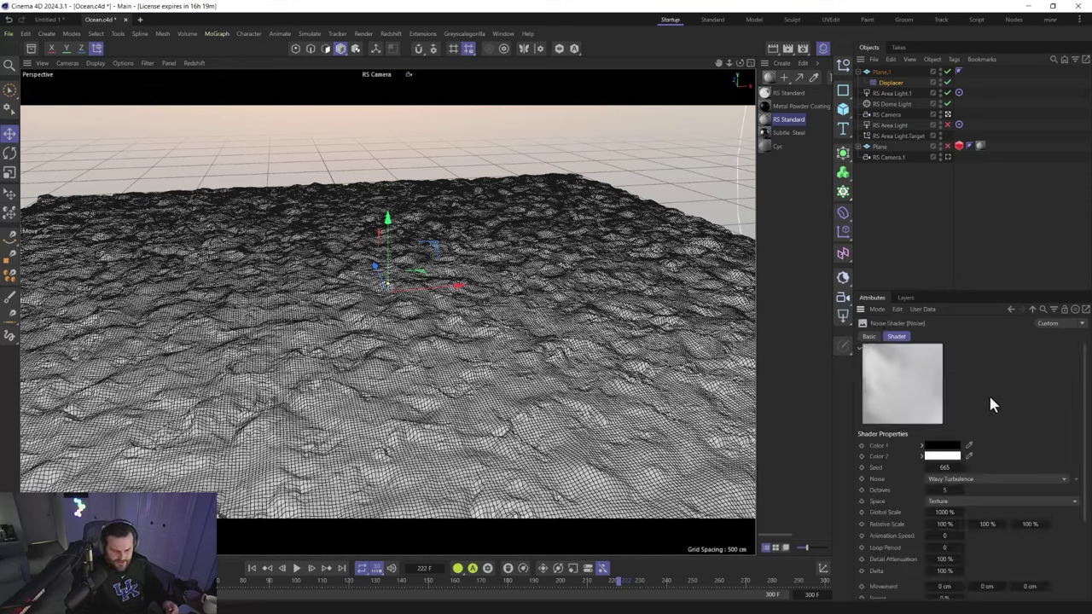
{"action": "left_click", "coordinate": [1063, 479]}
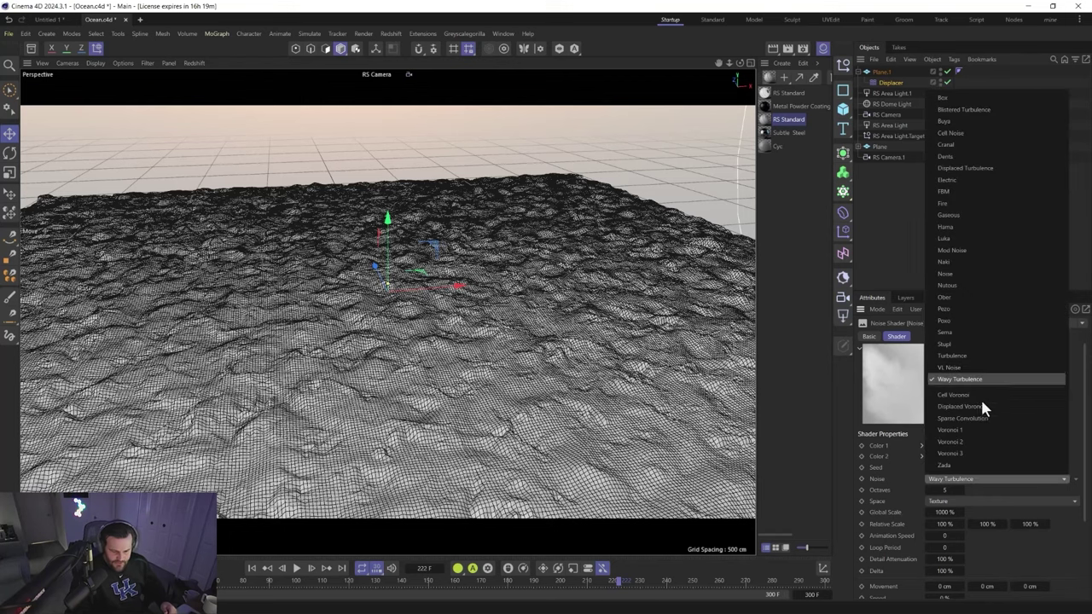
{"action": "left_click", "coordinate": [976, 429]}
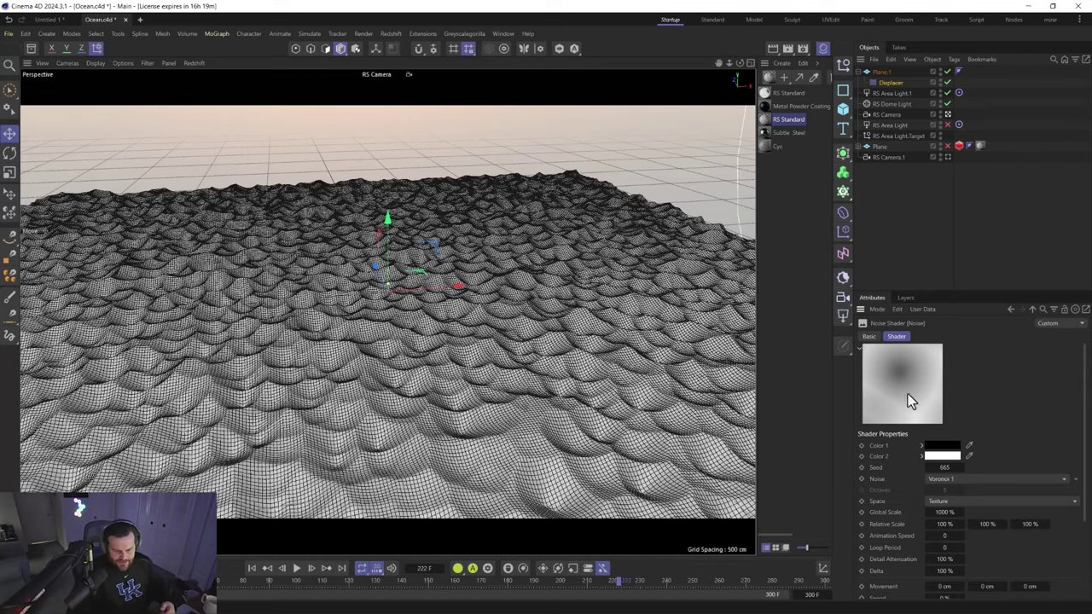
{"action": "left_click_drag", "start_coordinate": [392, 358], "coordinate": [387, 322], "text": "alt"}
{"action": "left_click_drag", "start_coordinate": [393, 393], "coordinate": [431, 465], "text": "alt"}
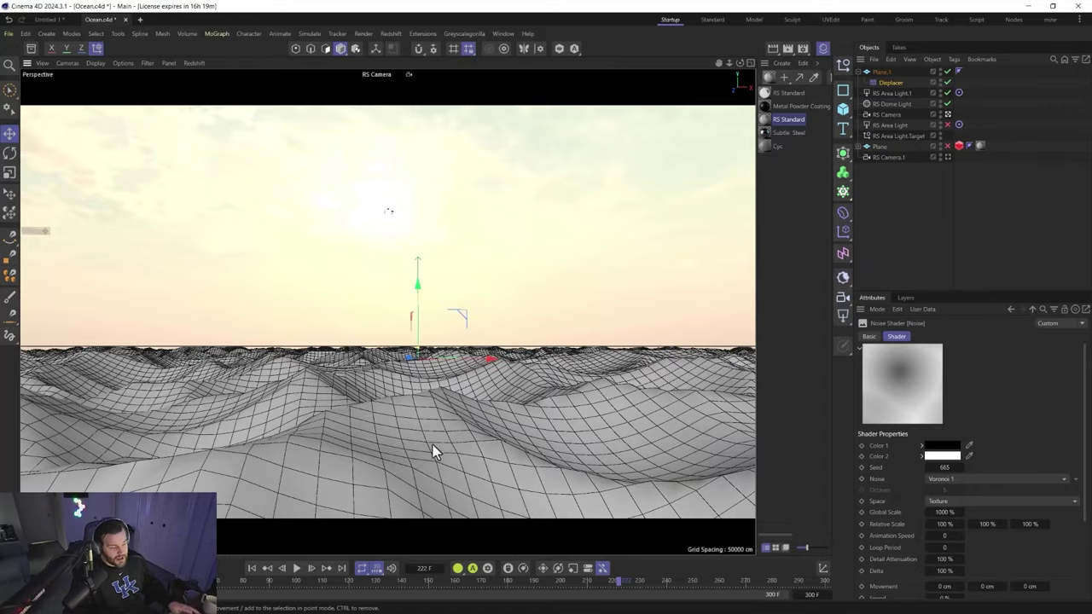
{"action": "key", "text": "super"}
{"action": "middle_click", "coordinate": [434, 426]}
{"action": "middle_click", "coordinate": [313, 246]}
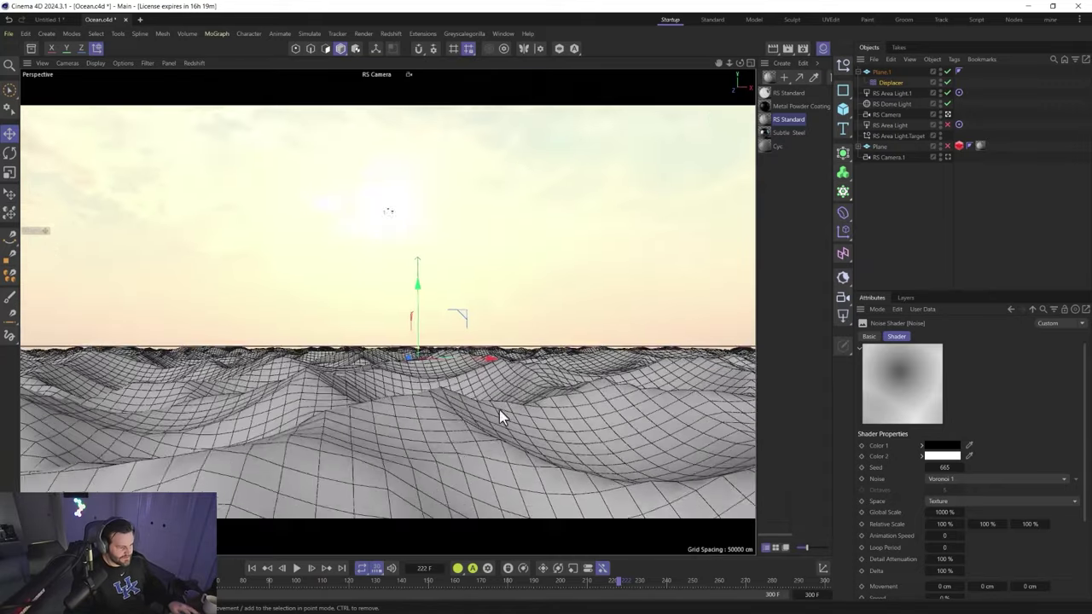
{"action": "left_click_drag", "start_coordinate": [499, 409], "coordinate": [440, 337], "text": "alt"}
{"action": "scroll", "coordinate": [871, 473], "scroll_direction": "down", "scroll_amount": 3}
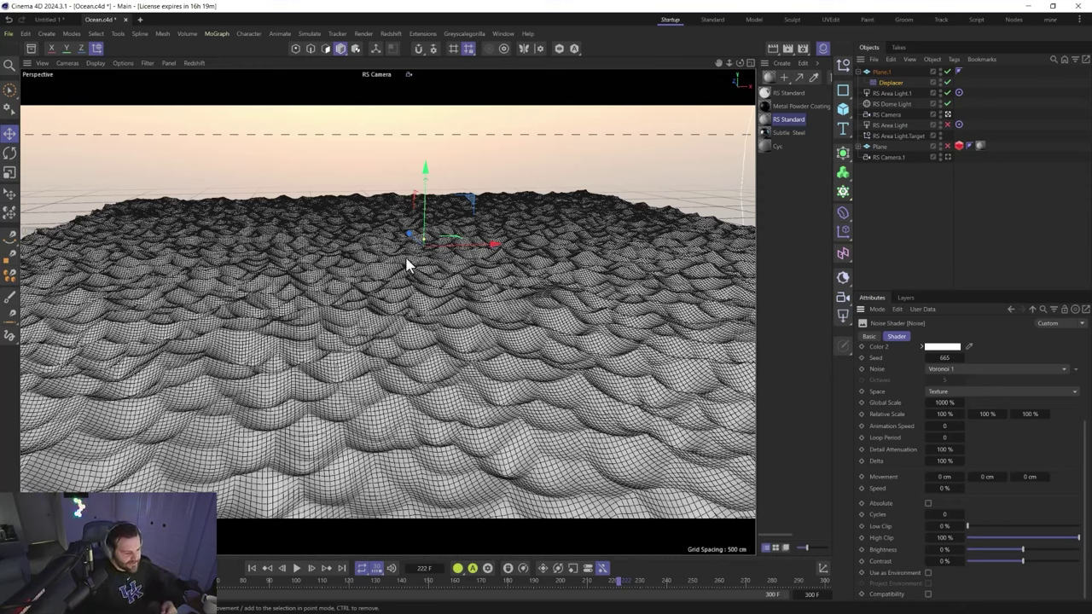
- Try World noise space, return to Texture, and drag Global Scale to 2301 %
{"action": "left_click", "coordinate": [962, 393]}
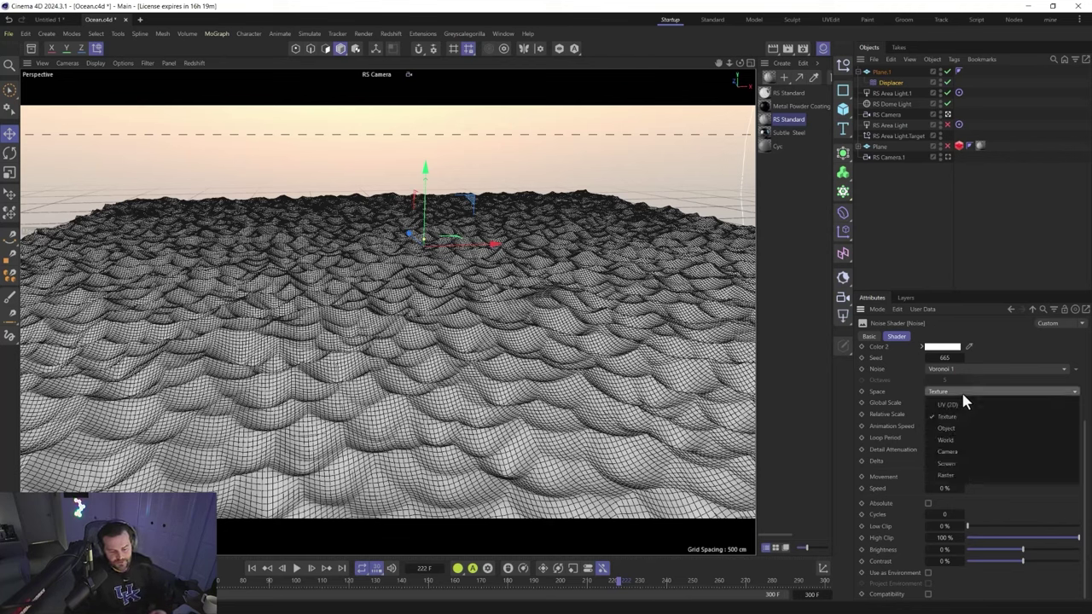
{"action": "left_click", "coordinate": [948, 441]}
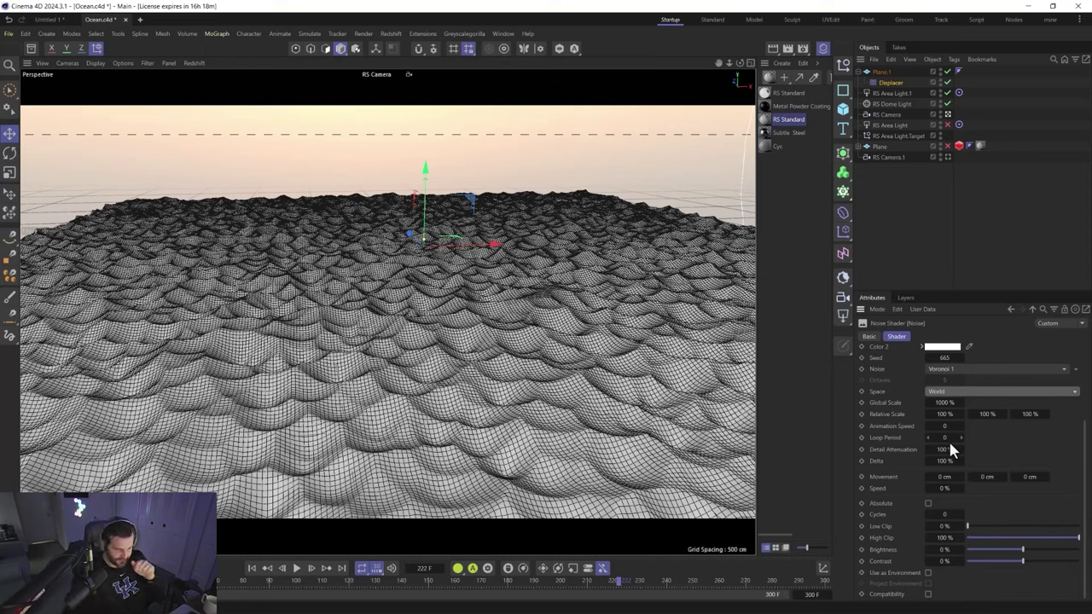
{"action": "left_click", "coordinate": [945, 391]}
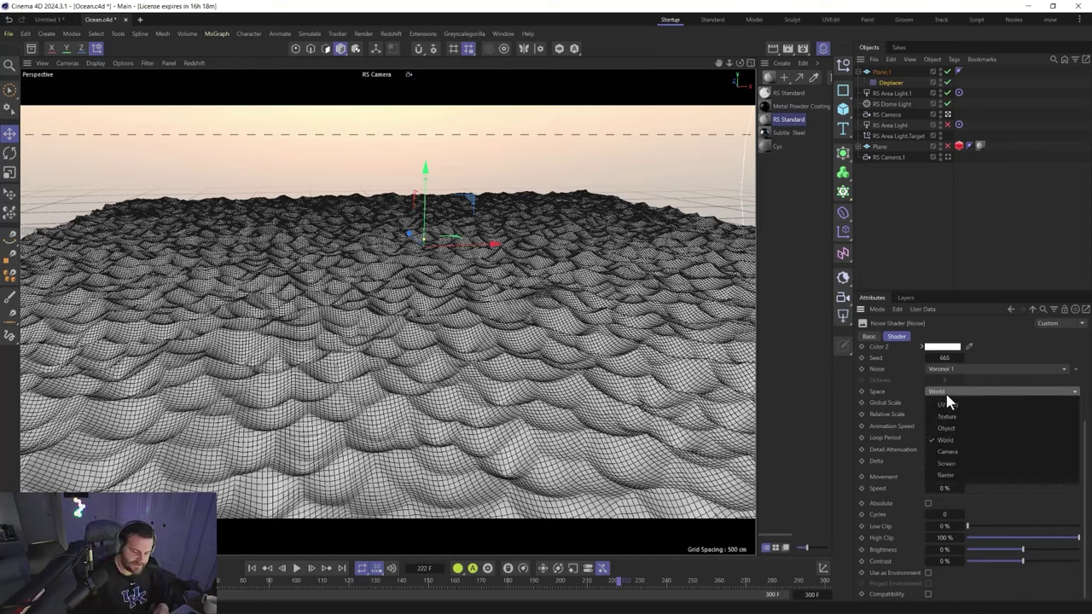
{"action": "left_click", "coordinate": [947, 417]}
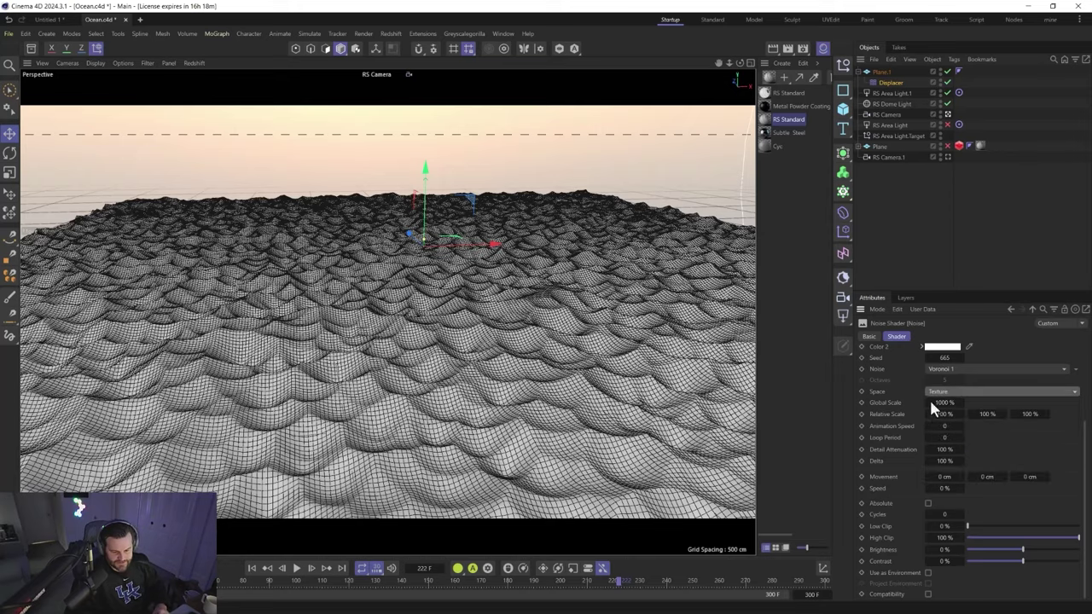
{"action": "left_click_drag", "start_coordinate": [930, 402], "coordinate": [1013, 403]}
{"action": "left_click_drag", "start_coordinate": [478, 378], "coordinate": [353, 298], "text": "alt"}
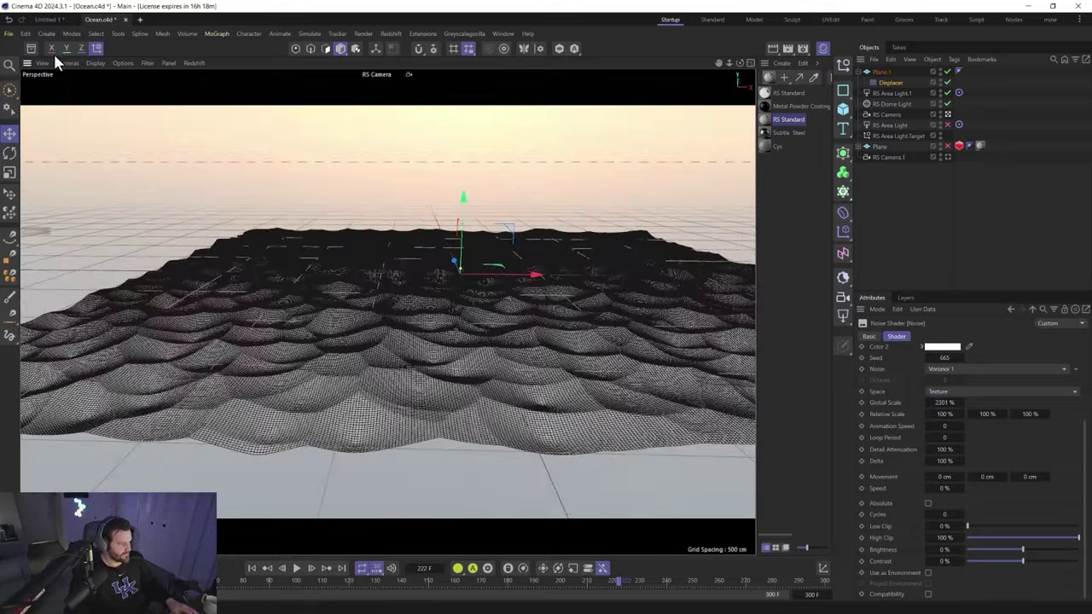
- Switch the viewport to Quick Shading and orbit over the solid ocean
{"action": "left_click", "coordinate": [93, 65]}
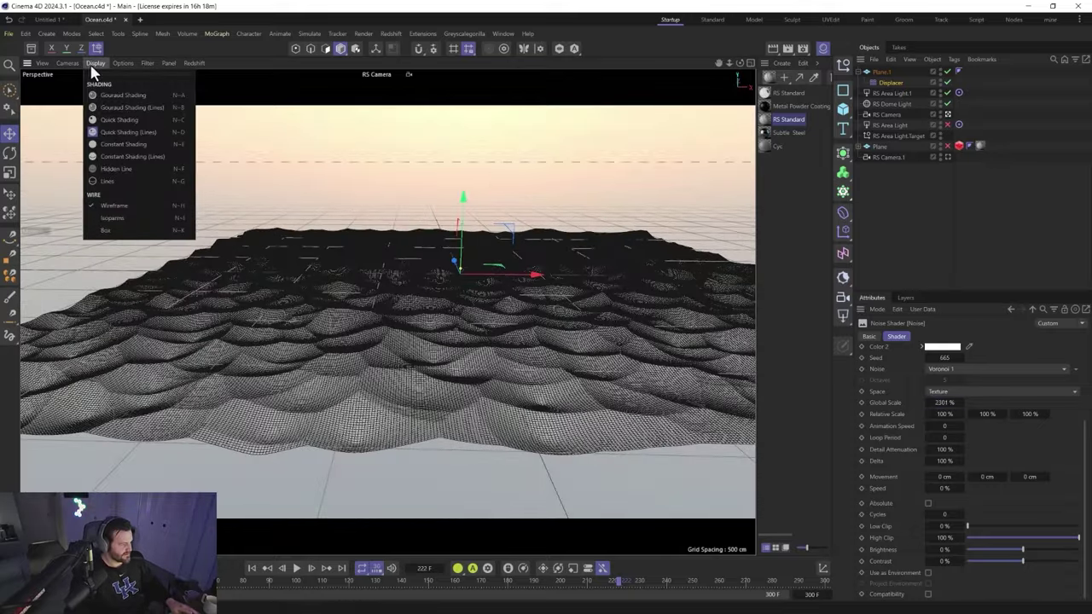
{"action": "left_click", "coordinate": [120, 120]}
{"action": "mouse_move", "coordinate": [475, 361]}
{"action": "left_mouse_down", "text": "alt"}
{"action": "mouse_move", "coordinate": [436, 316]}
{"action": "mouse_move", "coordinate": [447, 319]}
{"action": "mouse_move", "coordinate": [451, 336]}
{"action": "mouse_move", "coordinate": [412, 332]}
{"action": "mouse_move", "coordinate": [412, 319]}
{"action": "mouse_move", "coordinate": [163, 145]}
{"action": "left_mouse_up", "text": "alt"}
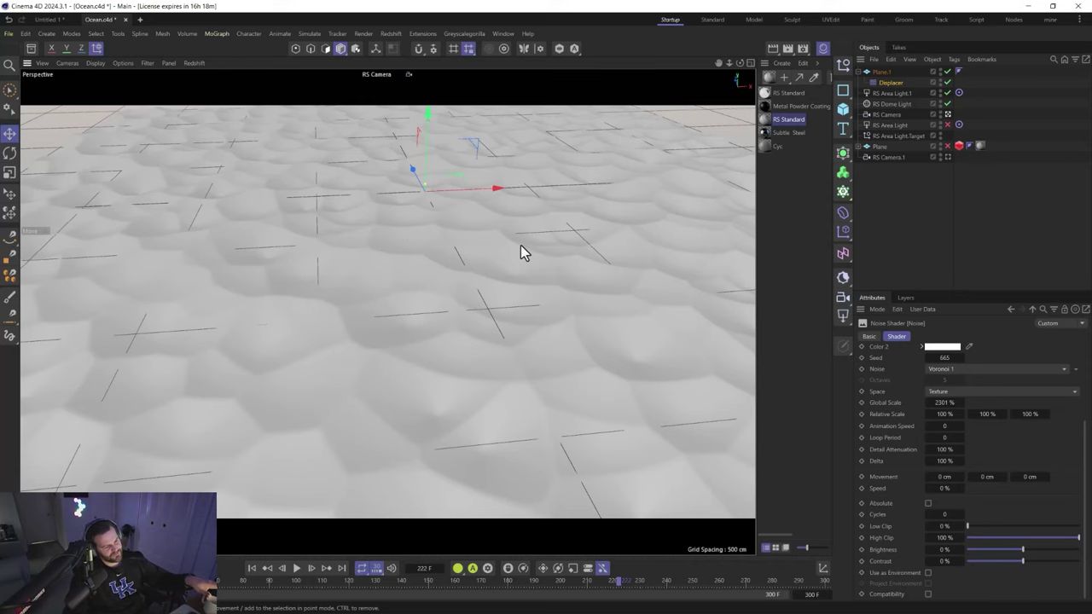
{"action": "left_click_drag", "start_coordinate": [446, 339], "coordinate": [427, 279], "text": "alt"}
- Raise the Displacer's Height to 114 cm for taller waves
{"action": "left_click", "coordinate": [887, 82]}
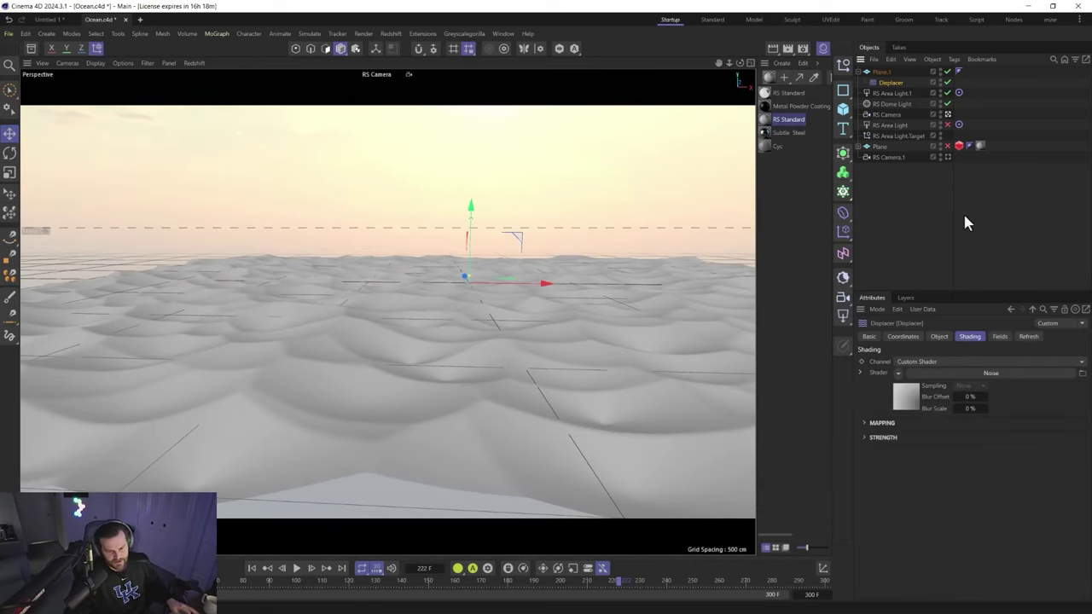
{"action": "left_click", "coordinate": [939, 336]}
{"action": "left_click_drag", "start_coordinate": [904, 390], "coordinate": [921, 390]}
{"action": "left_click_drag", "start_coordinate": [512, 346], "coordinate": [462, 348], "text": "alt"}
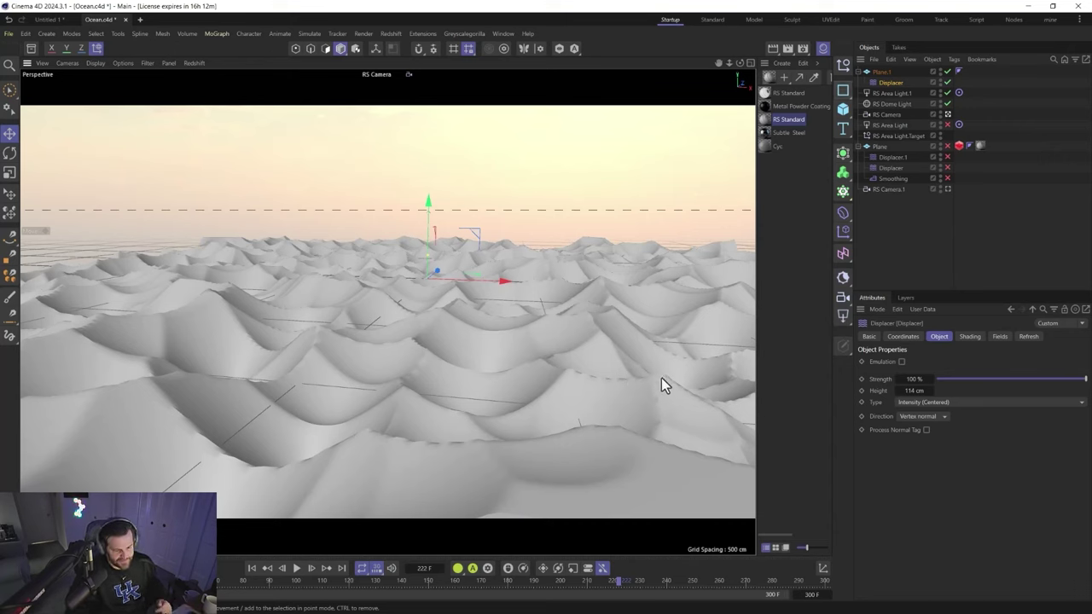
- Switch to Gouraud Shading (Lines) and edit Plane.1's Width Segments value
{"action": "left_click", "coordinate": [96, 63]}
{"action": "left_click", "coordinate": [114, 108]}
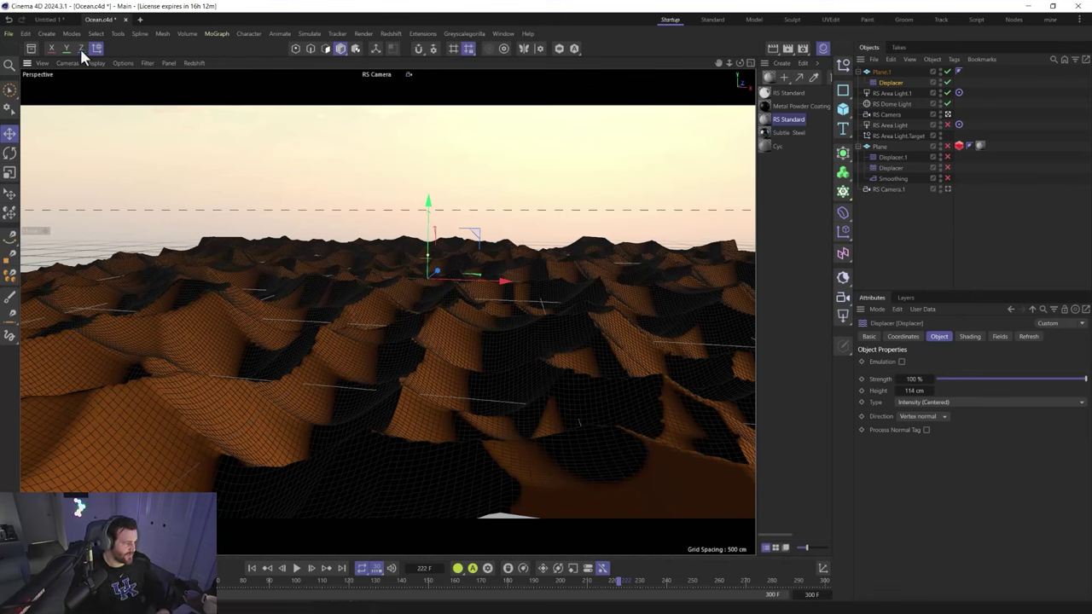
{"action": "left_click", "coordinate": [879, 73]}
{"action": "double_click", "coordinate": [936, 385]}
{"action": "type", "text": "1000"}
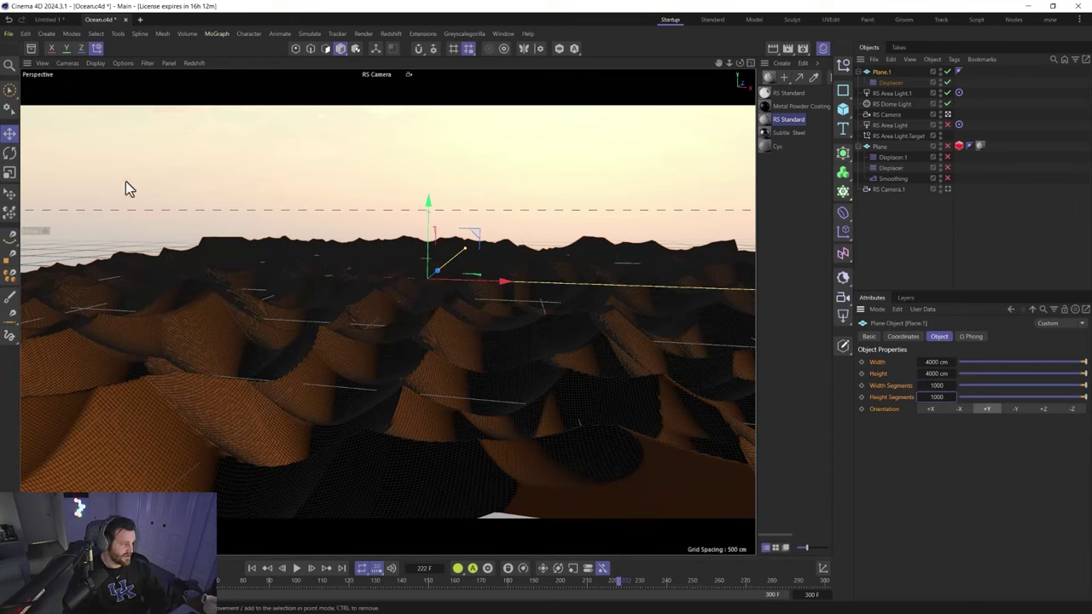
- Return the viewport to plain shading and orbit over the ocean surface
{"action": "left_click", "coordinate": [97, 64]}
{"action": "left_click", "coordinate": [113, 117]}
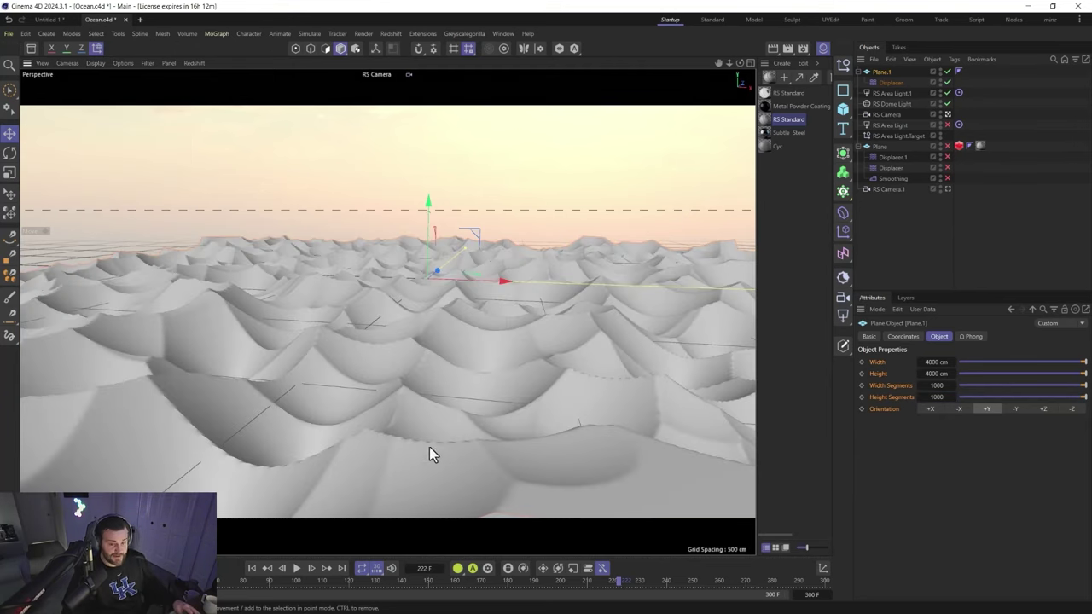
{"action": "scroll", "coordinate": [438, 450], "scroll_direction": "down", "scroll_amount": 8}
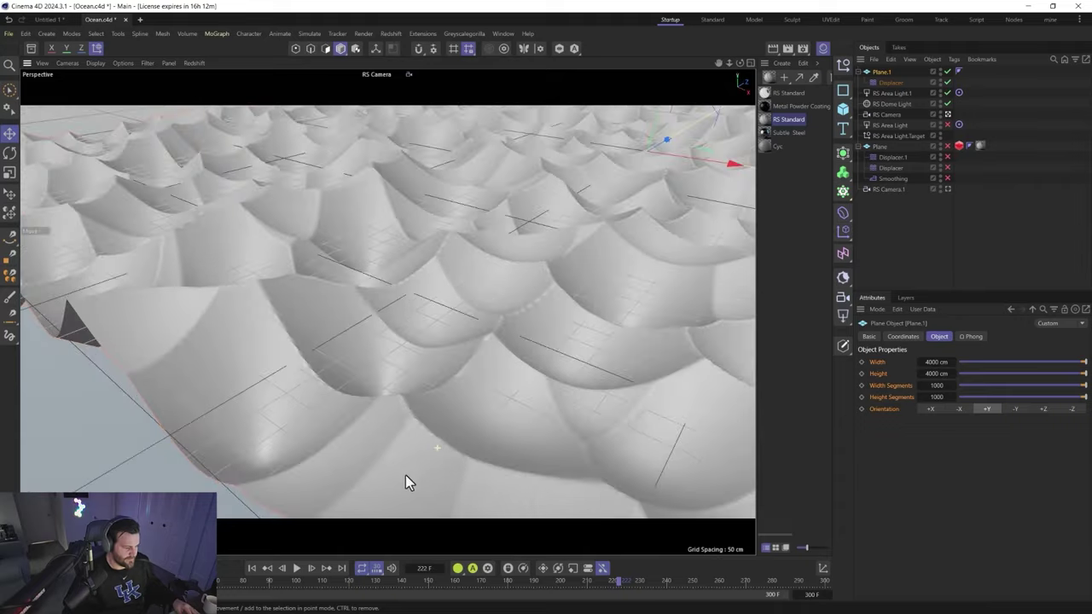
{"action": "left_click_drag", "start_coordinate": [406, 483], "coordinate": [458, 310], "text": "alt"}
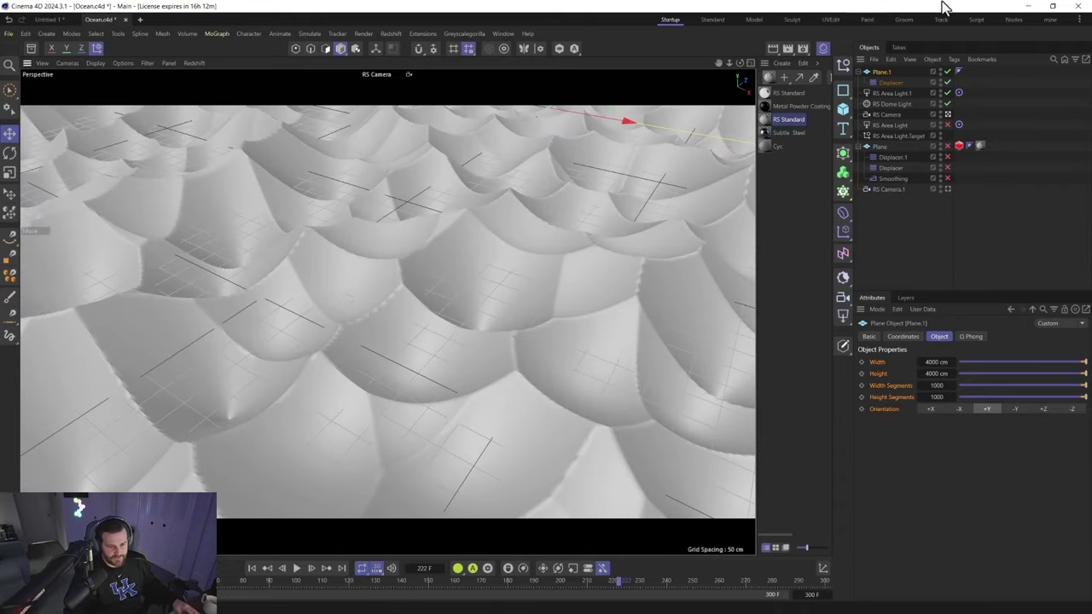
- Bring up the Displacer's Voronoi Noise shader settings from its Shading tab
{"action": "left_click", "coordinate": [891, 83]}
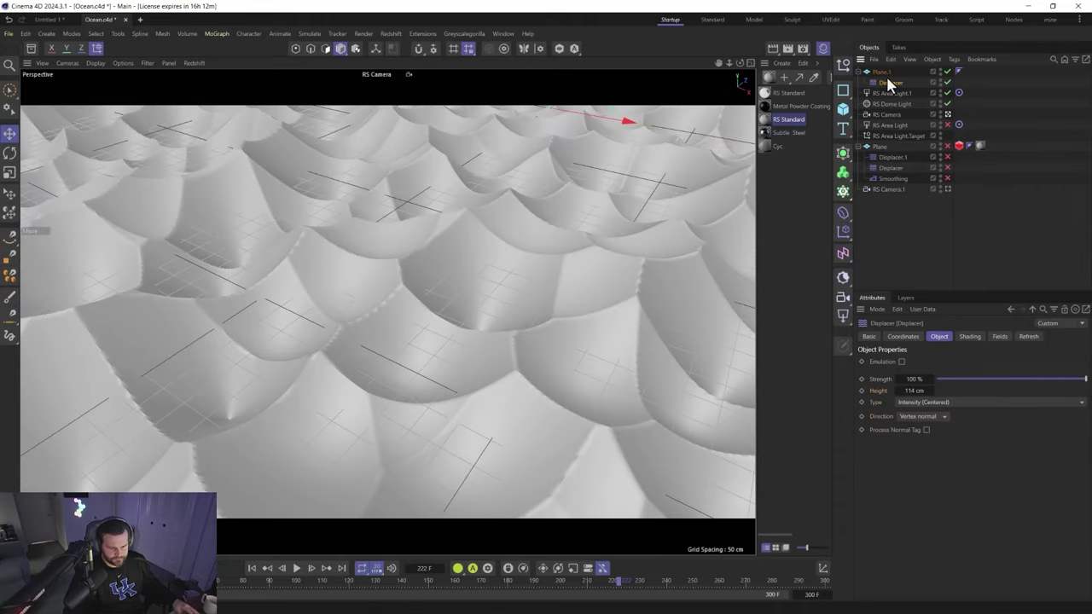
{"action": "left_click", "coordinate": [969, 338]}
{"action": "left_click", "coordinate": [937, 376]}
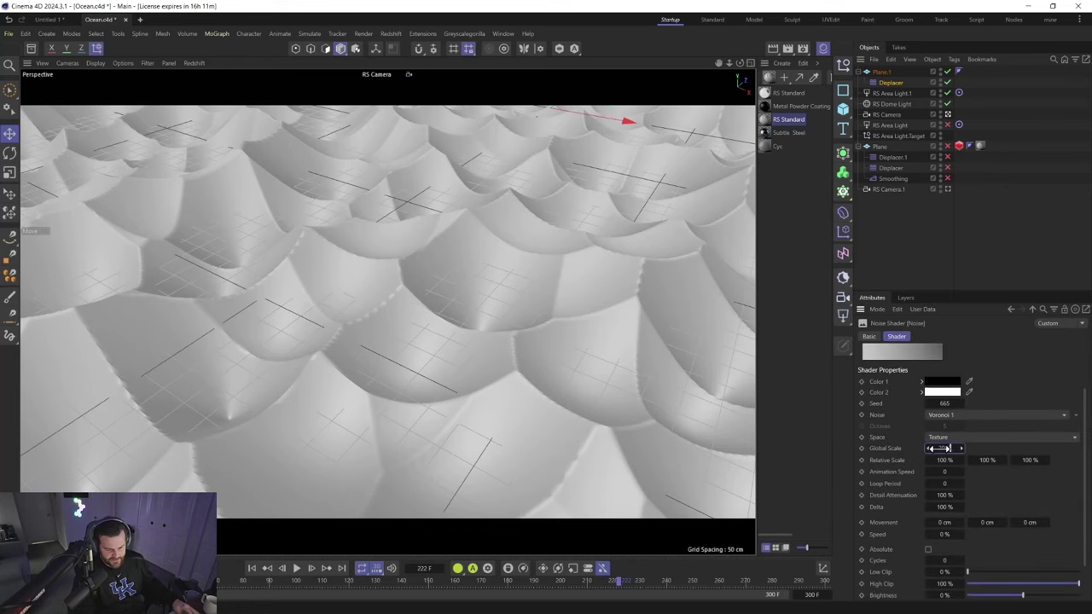
- Raise Global Scale to 2000 % and stretch Relative Scale X to 500 %, adjusting another axis
{"action": "left_click_drag", "start_coordinate": [941, 448], "coordinate": [972, 448]}
{"action": "scroll", "coordinate": [451, 298], "scroll_direction": "down", "scroll_amount": 3}
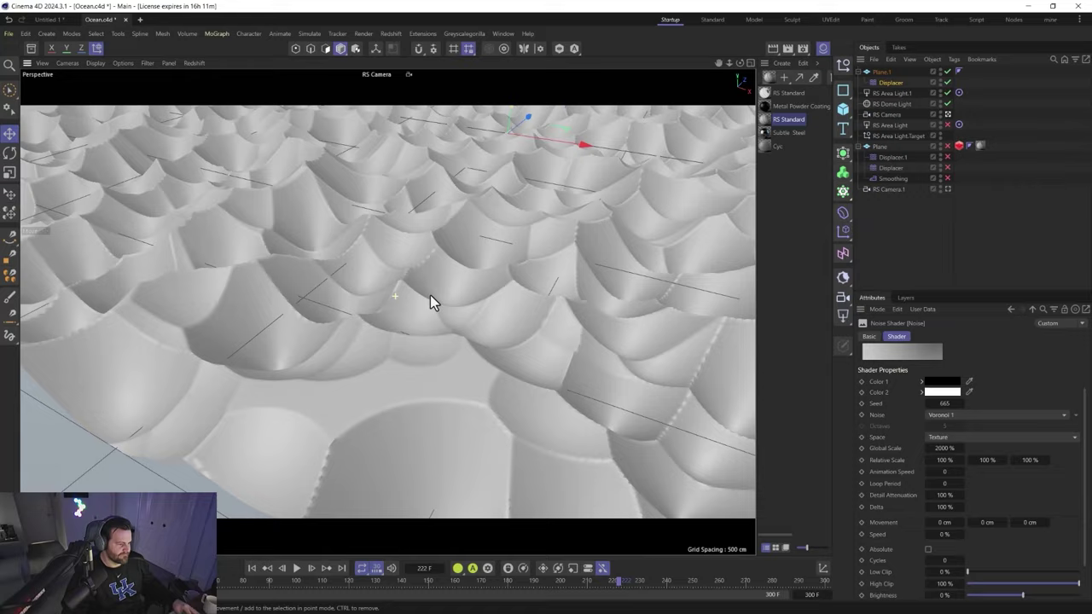
{"action": "left_click_drag", "start_coordinate": [430, 295], "coordinate": [462, 286], "text": "alt"}
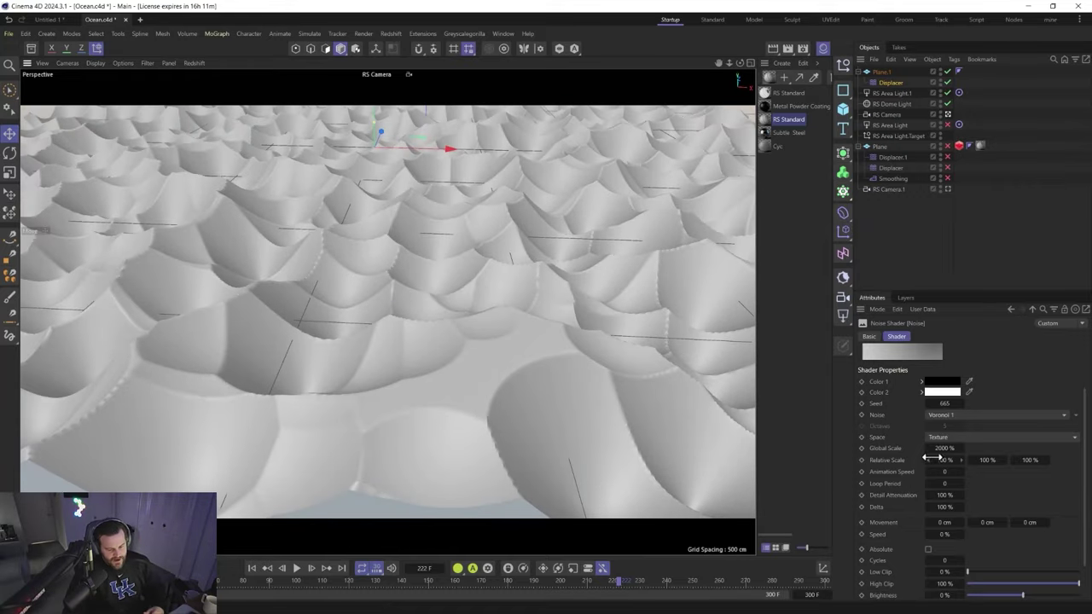
{"action": "left_click_drag", "start_coordinate": [938, 460], "coordinate": [994, 460]}
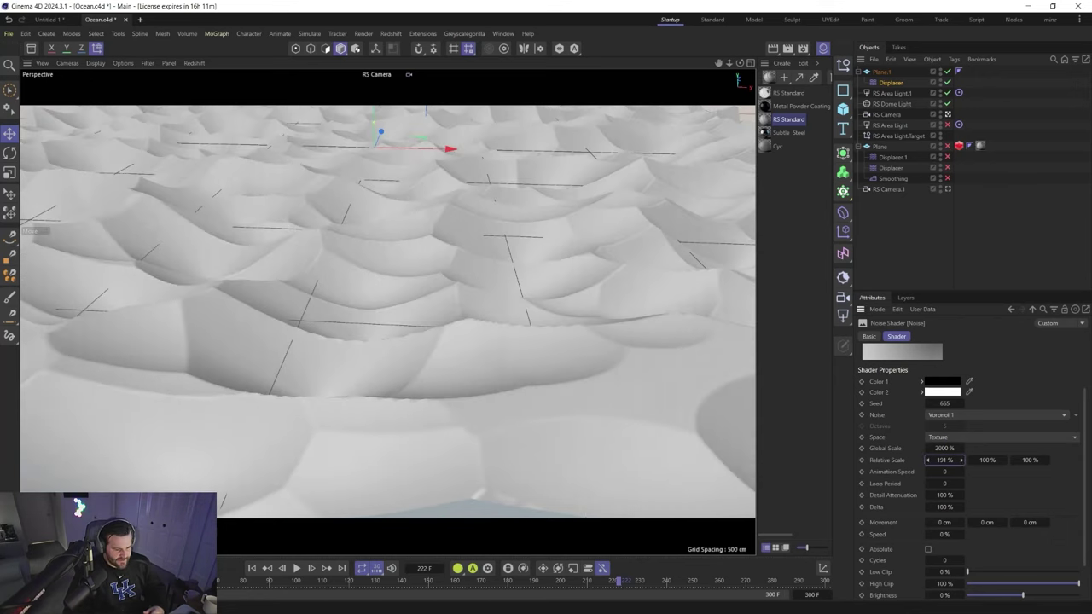
{"action": "type", "text": "500"}
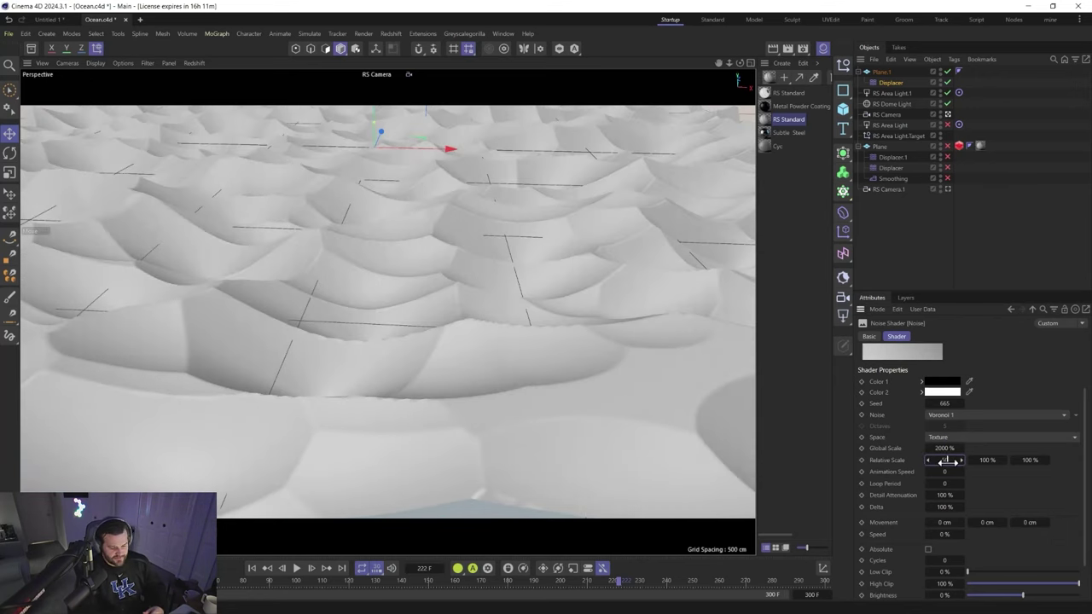
{"action": "key", "text": "Return"}
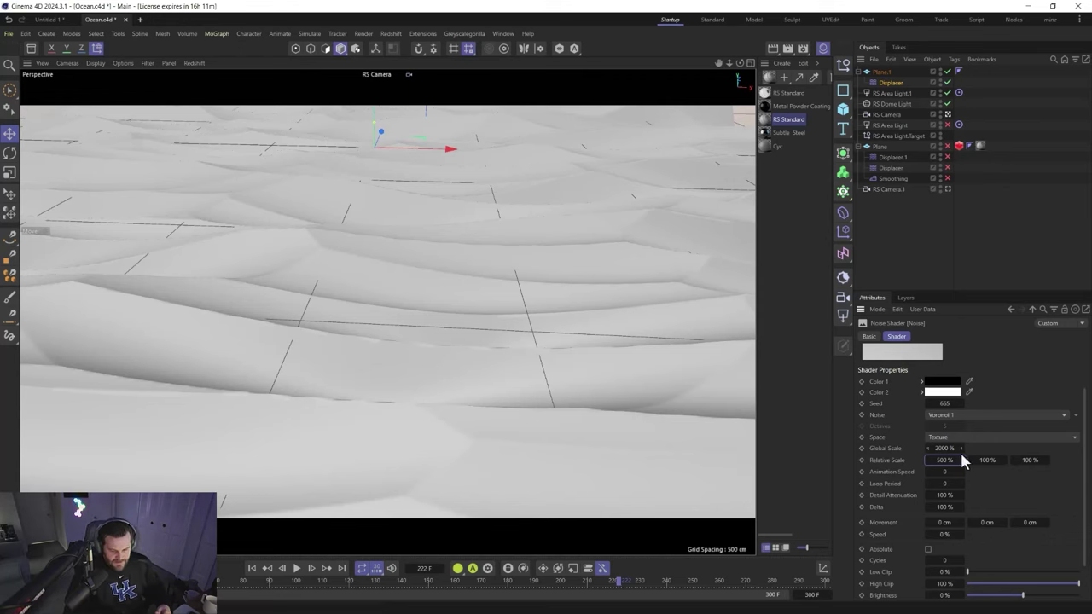
{"action": "left_click_drag", "start_coordinate": [987, 460], "coordinate": [1018, 460]}
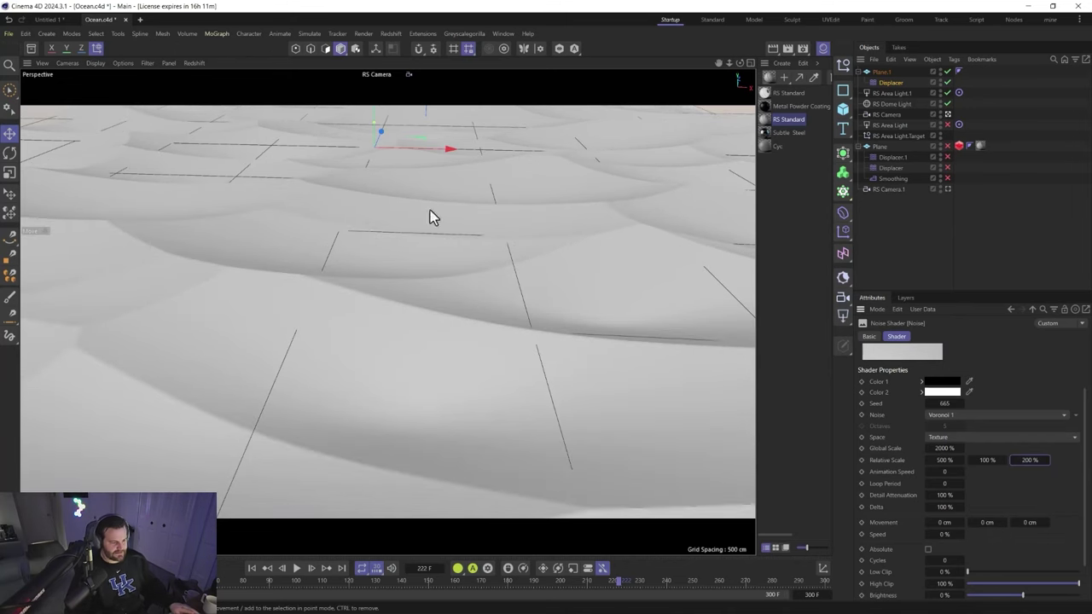
{"action": "left_click_drag", "start_coordinate": [430, 214], "coordinate": [468, 261], "text": "alt"}
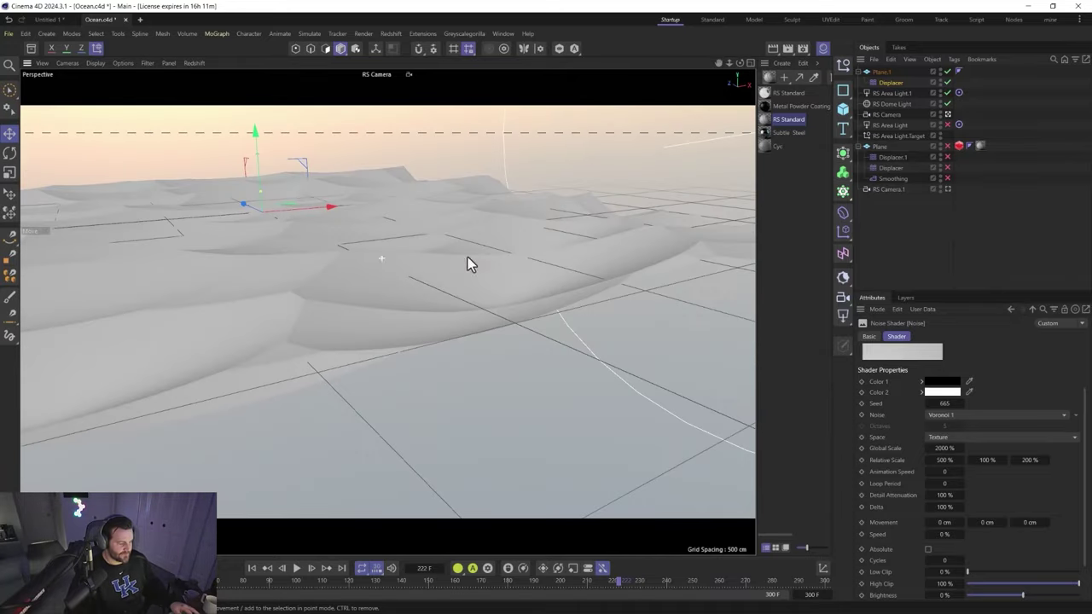
- Set Relative Scale X to 350 % and orbit closer to inspect the long waves
{"action": "double_click", "coordinate": [944, 460]}
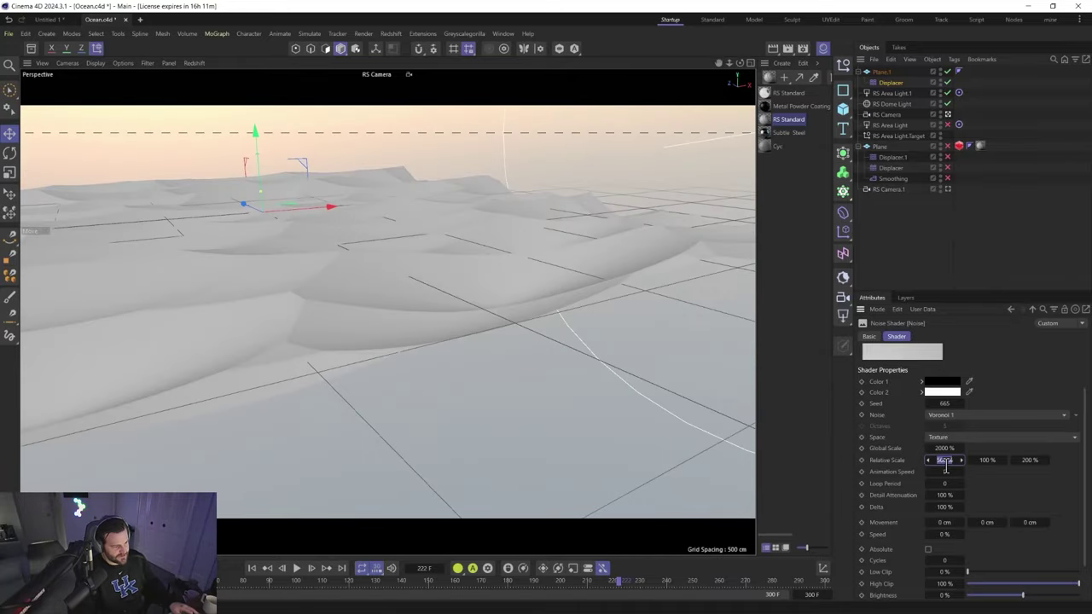
{"action": "key", "text": "BackSpace"}
{"action": "type", "text": "350"}
{"action": "key", "text": "Return"}
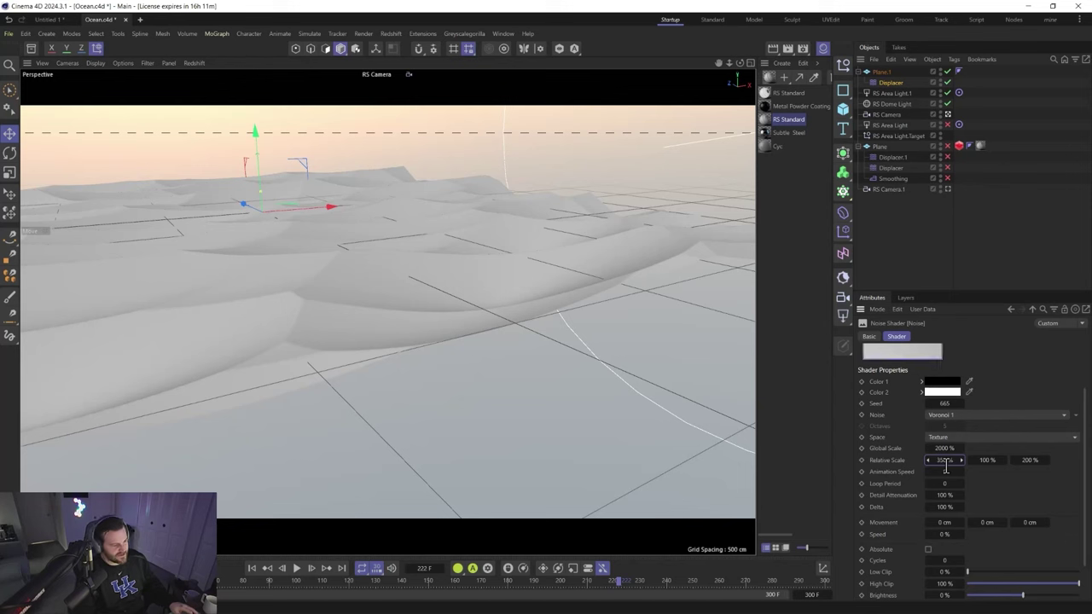
{"action": "right_click_drag", "start_coordinate": [271, 222], "coordinate": [433, 327], "text": "alt"}
{"action": "left_click_drag", "start_coordinate": [432, 327], "coordinate": [444, 295], "text": "alt"}
- Set the Displacer's Blur Scale to 20 % on its Shading tab
{"action": "left_click", "coordinate": [887, 82]}
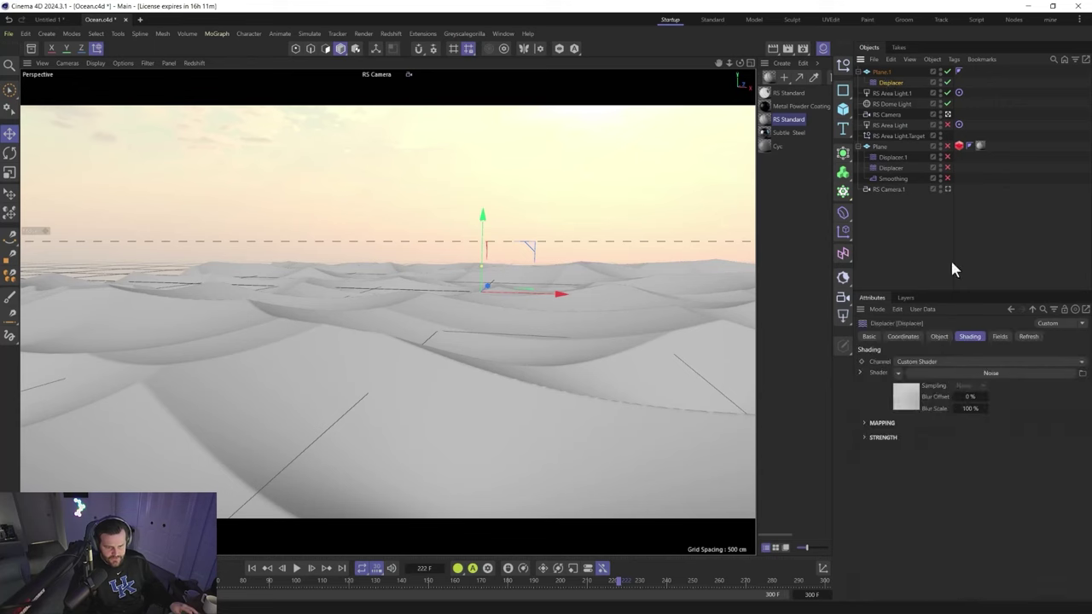
{"action": "double_click", "coordinate": [970, 407]}
{"action": "type", "text": "-100"}
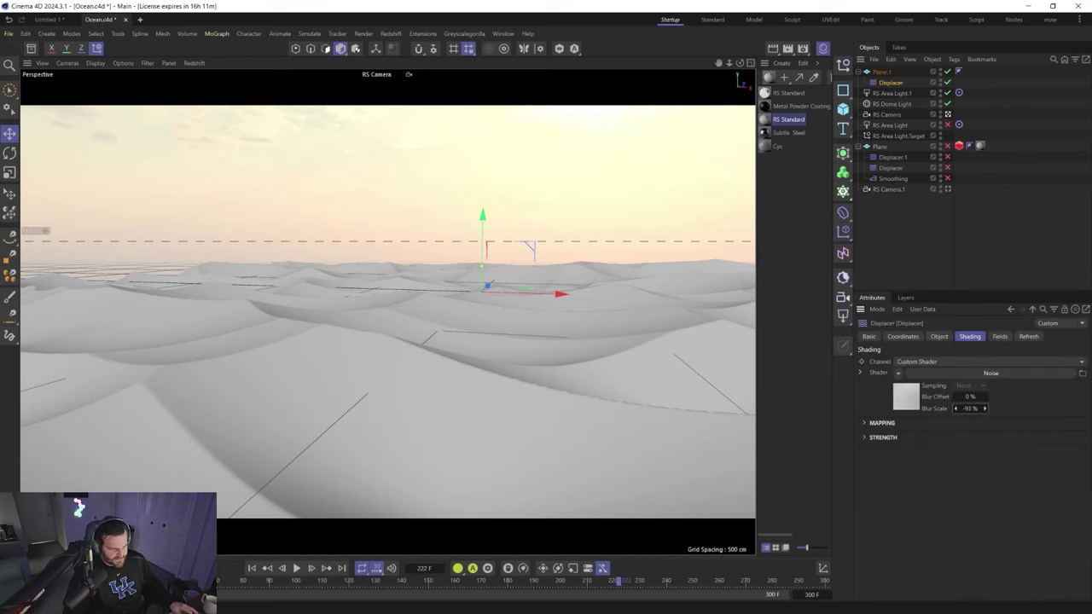
{"action": "key", "text": "Return"}
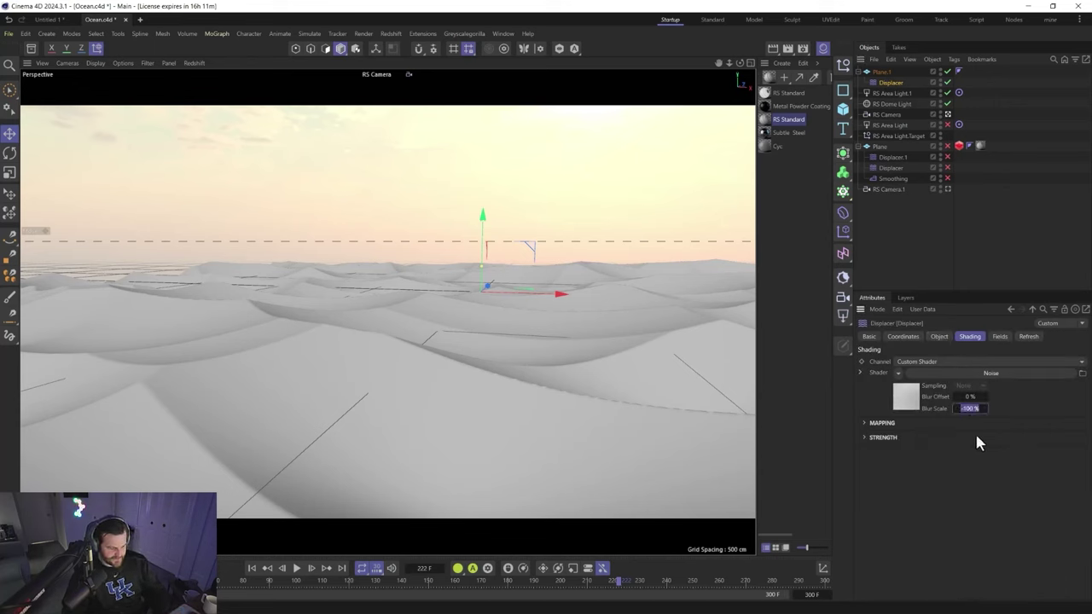
{"action": "double_click", "coordinate": [971, 408]}
{"action": "type", "text": "20"}
{"action": "key", "text": "Return"}
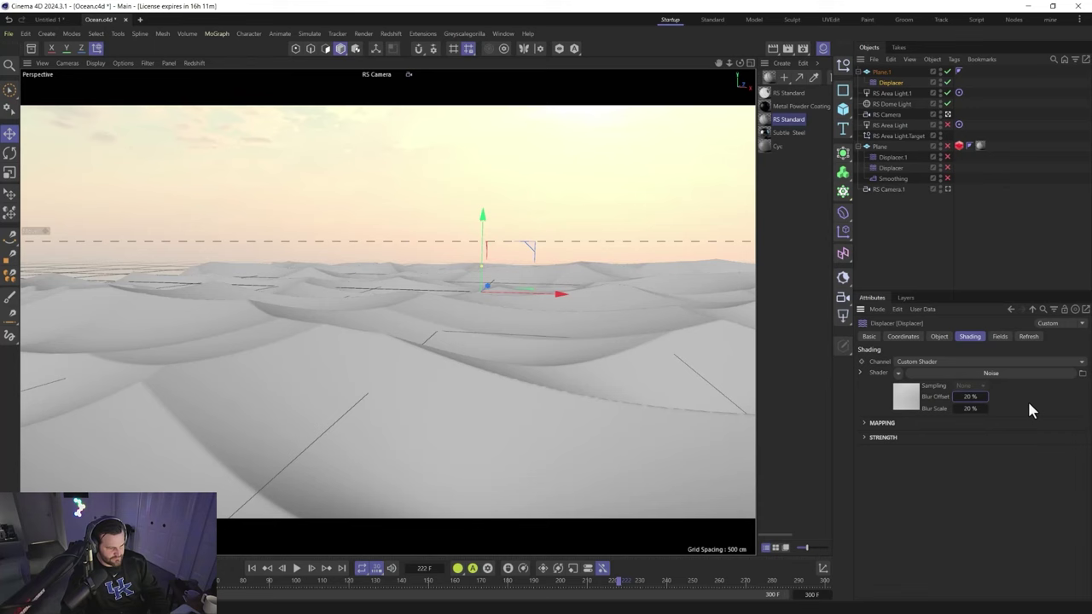
- Set the Displacer's Height to 200 cm on the Object tab
{"action": "left_click", "coordinate": [939, 336]}
{"action": "left_click_drag", "start_coordinate": [930, 390], "coordinate": [1007, 390]}
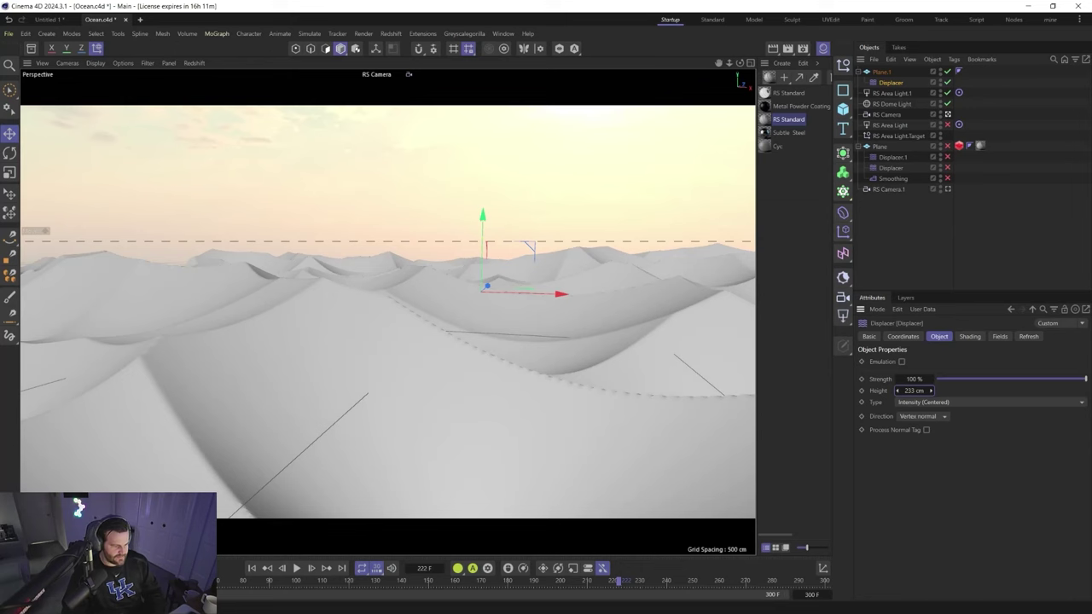
{"action": "double_click", "coordinate": [913, 390]}
{"action": "type", "text": "200"}
{"action": "key", "text": "Return"}
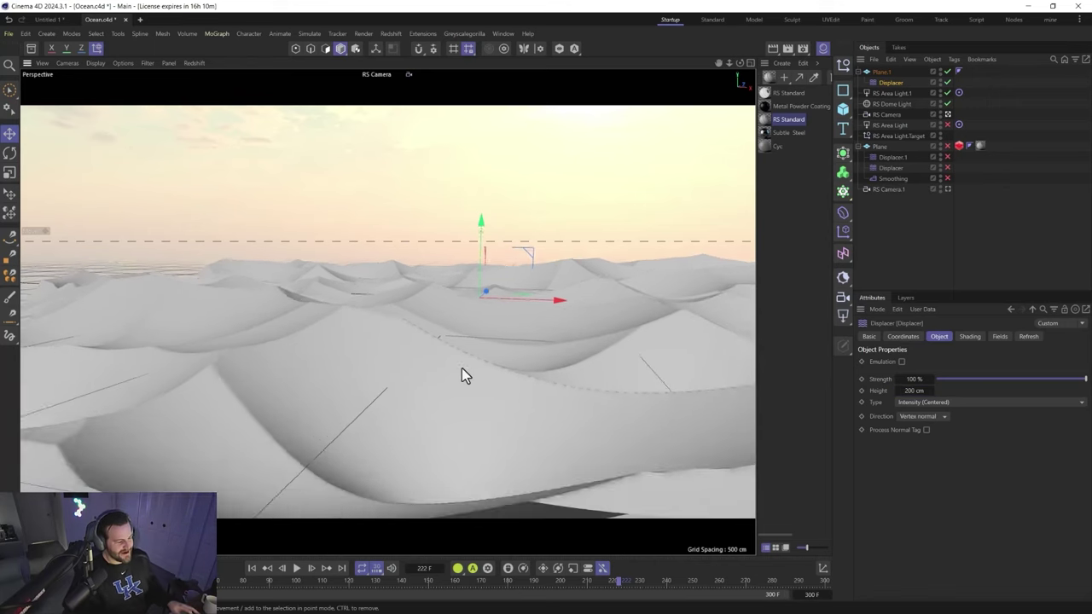
{"action": "left_click_drag", "start_coordinate": [462, 367], "coordinate": [467, 259], "text": "alt"}
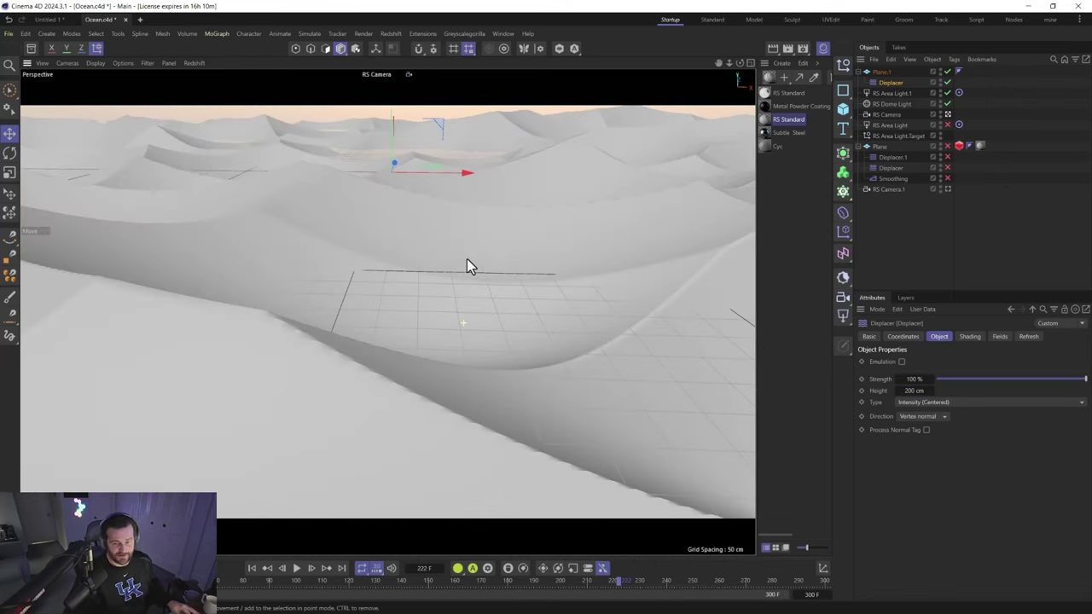
{"action": "left_click_drag", "start_coordinate": [398, 253], "coordinate": [337, 323], "text": "alt"}
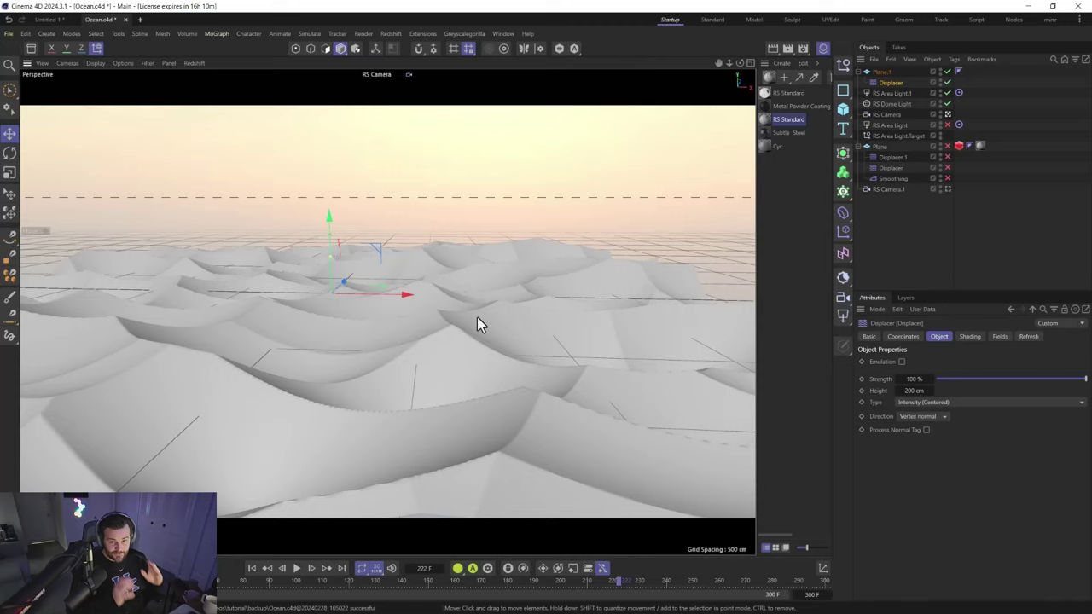
{"action": "left_click_drag", "start_coordinate": [478, 322], "coordinate": [402, 364], "text": "alt"}
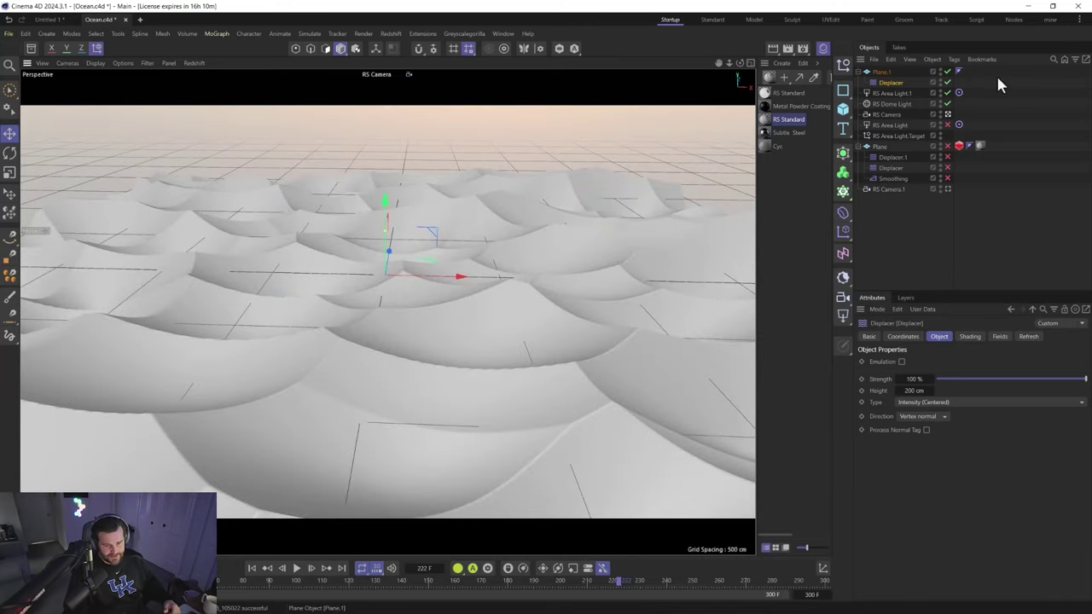
- Reopen the Displacer's Voronoi 1 Noise shader and scroll to Animation Speed and Loop Period
{"action": "left_click", "coordinate": [971, 337]}
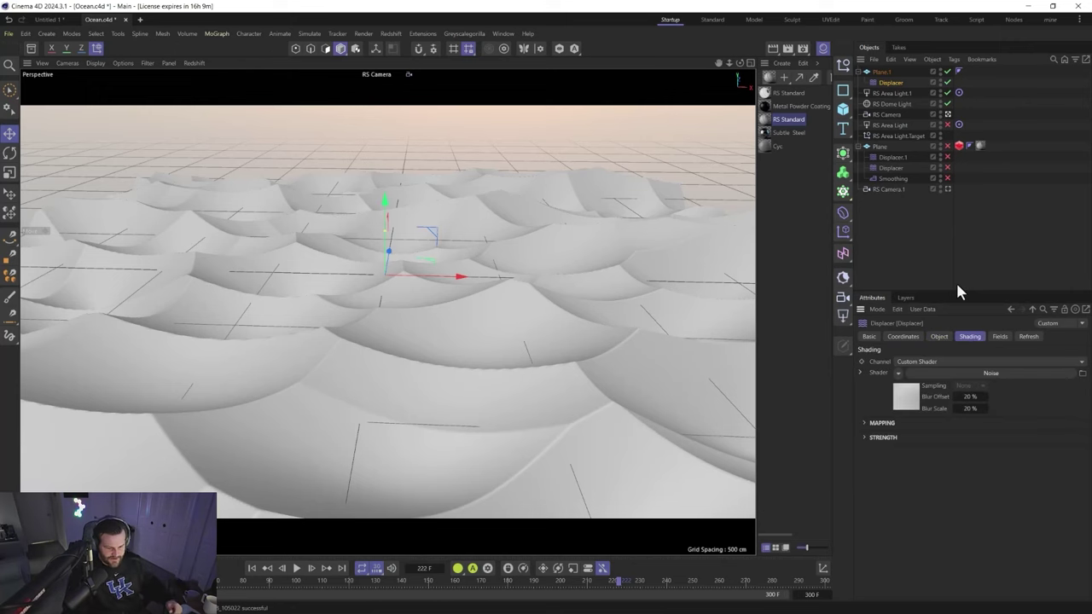
{"action": "left_click", "coordinate": [939, 373]}
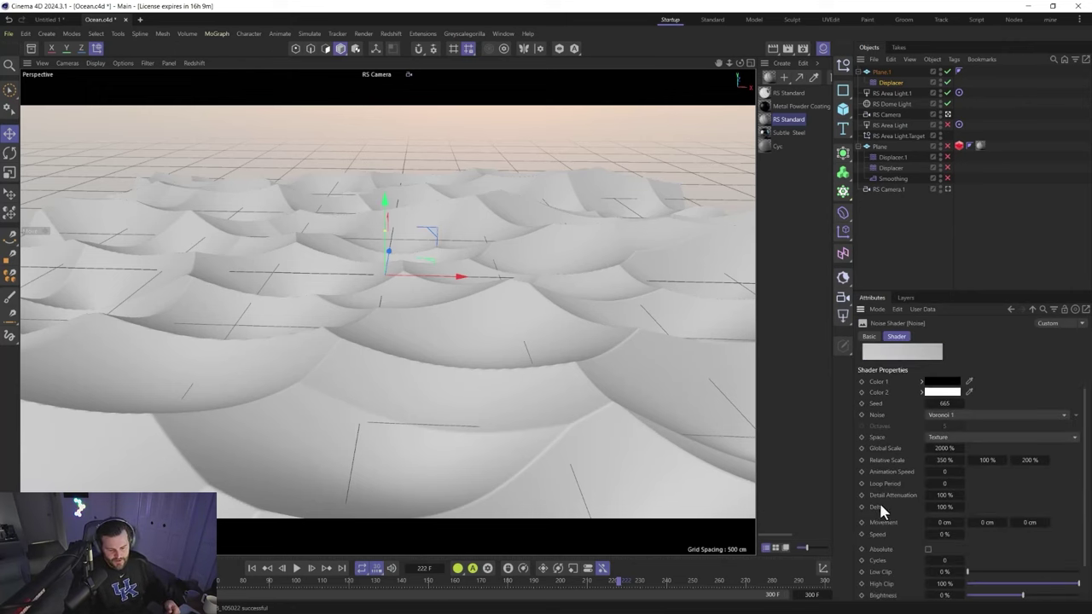
{"action": "scroll", "coordinate": [879, 500], "scroll_direction": "down", "scroll_amount": 2}
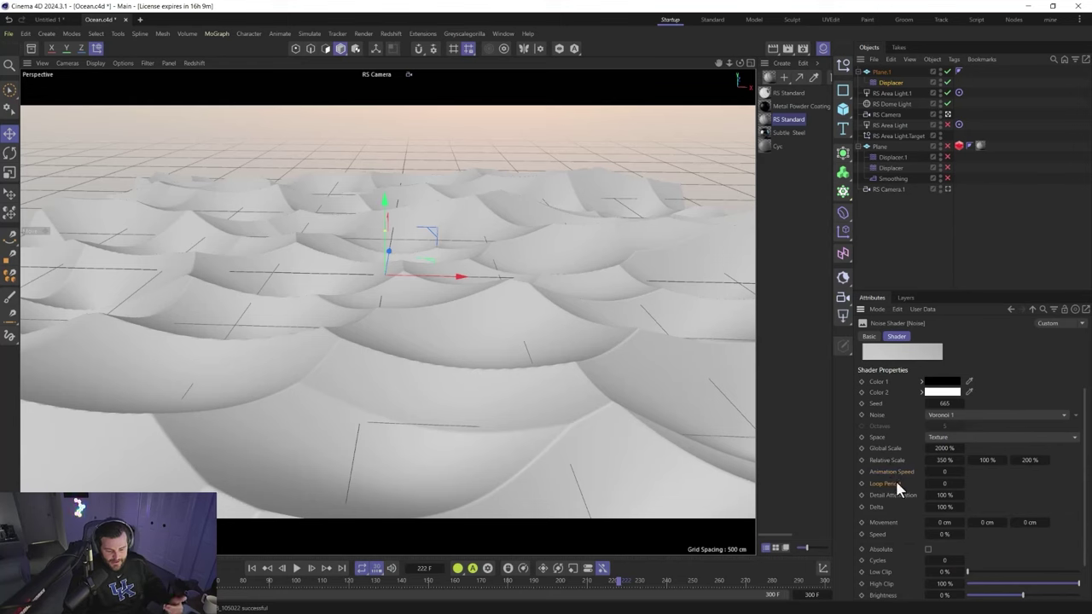
{"action": "scroll", "coordinate": [889, 501], "scroll_direction": "down", "scroll_amount": 1}
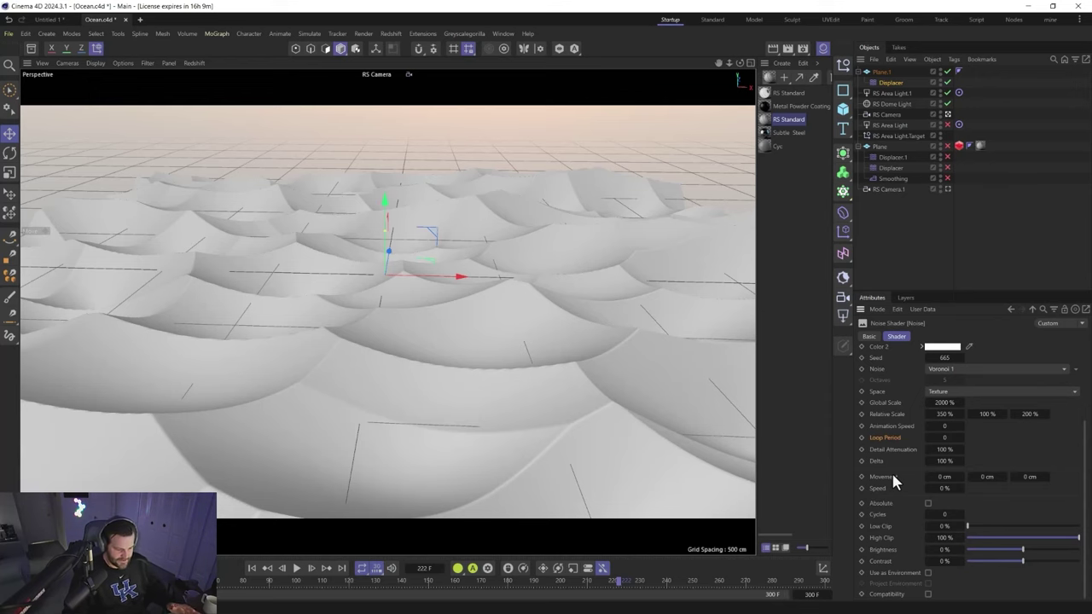
{"action": "right_click", "coordinate": [877, 441]}
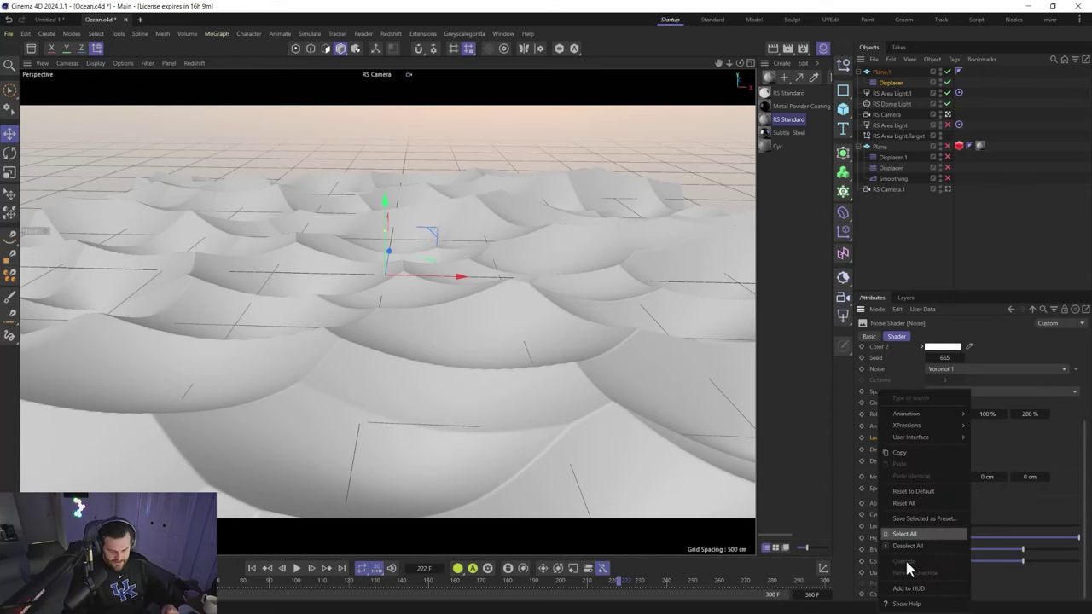
{"action": "left_click", "coordinate": [908, 604]}
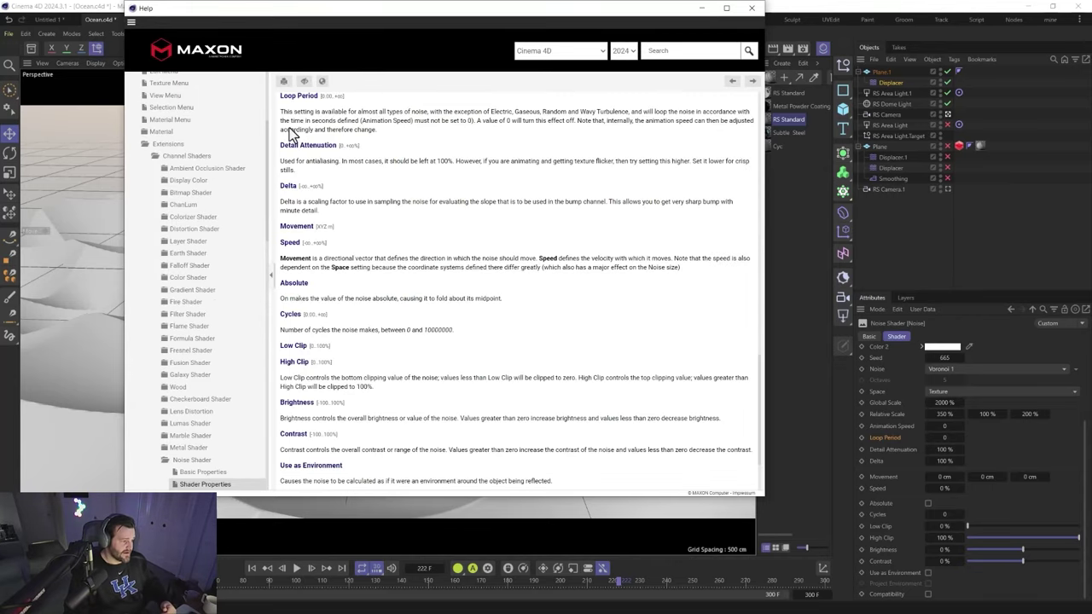
{"action": "left_click_drag", "start_coordinate": [474, 110], "coordinate": [637, 110]}
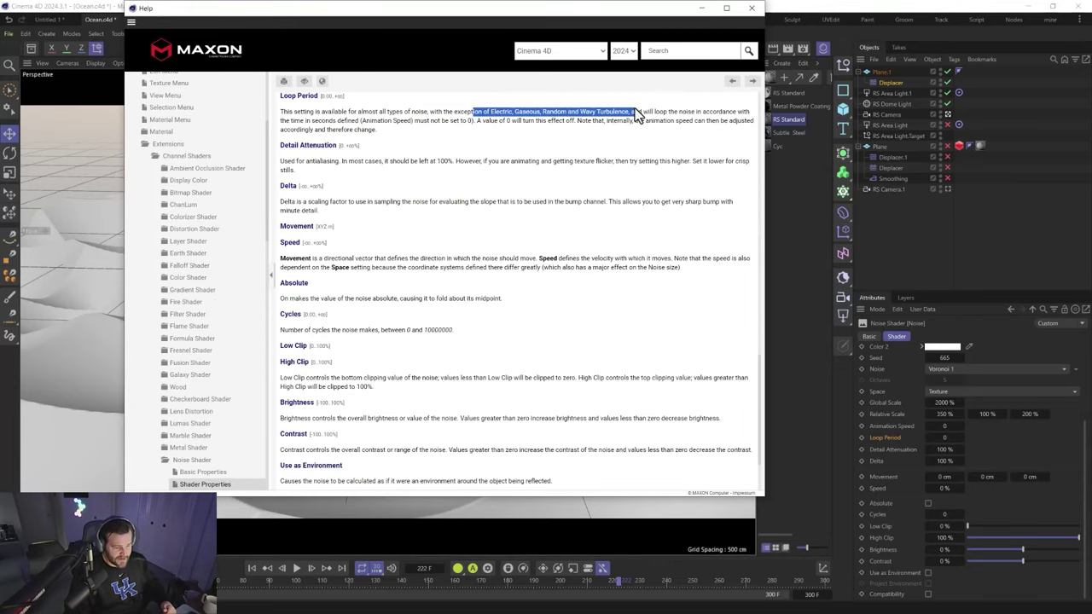
{"action": "left_click", "coordinate": [570, 126]}
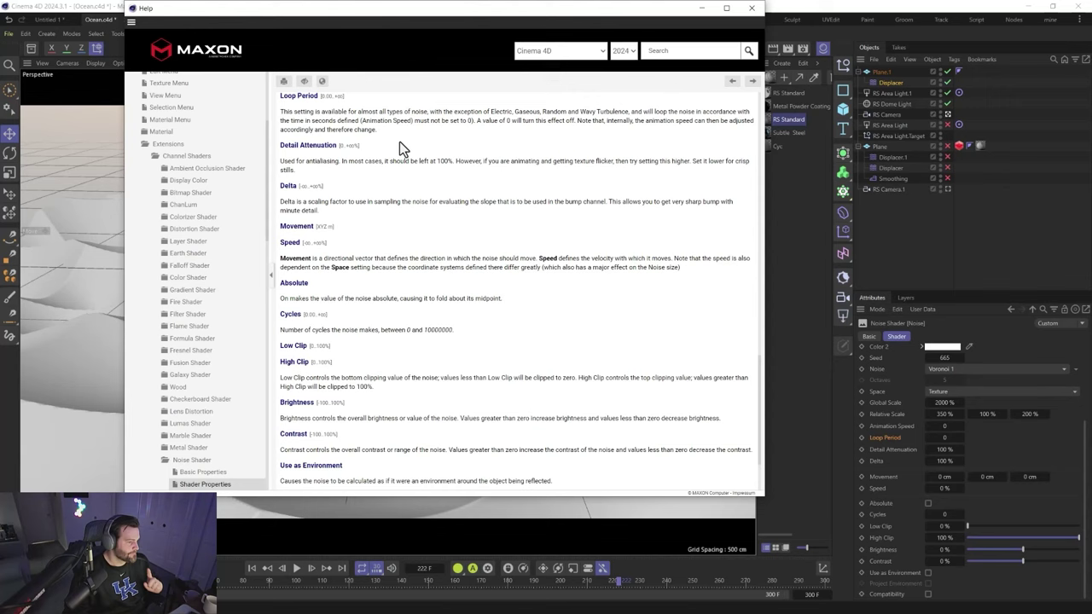
{"action": "left_click_drag", "start_coordinate": [424, 122], "coordinate": [574, 123]}
{"action": "left_click", "coordinate": [573, 147]}
{"action": "scroll", "coordinate": [368, 171], "scroll_direction": "up", "scroll_amount": 2}
{"action": "scroll", "coordinate": [369, 171], "scroll_direction": "up", "scroll_amount": 1}
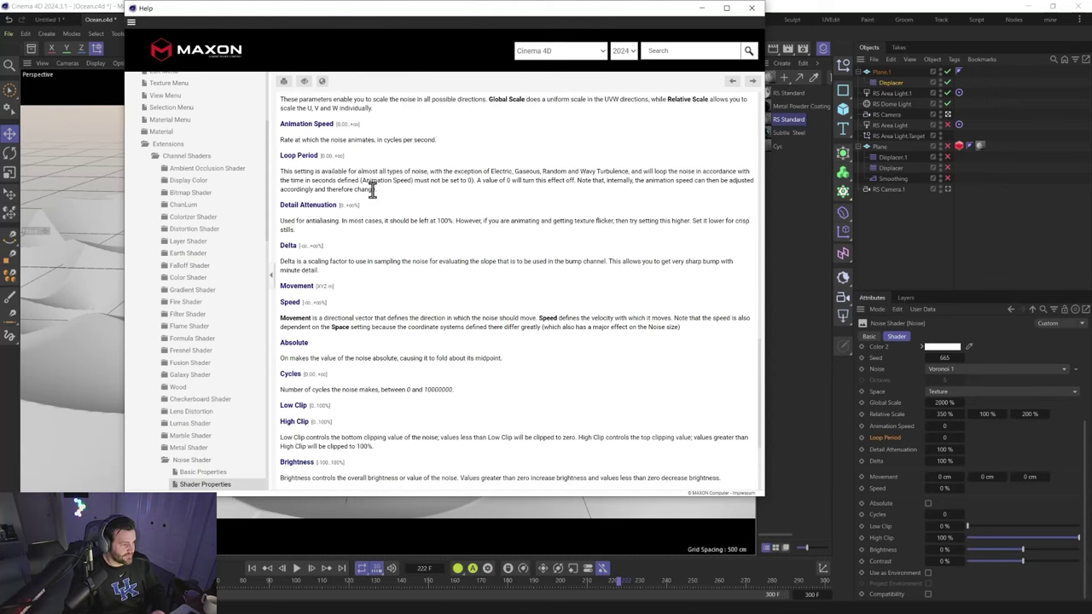
{"action": "left_click_drag", "start_coordinate": [297, 140], "coordinate": [443, 139]}
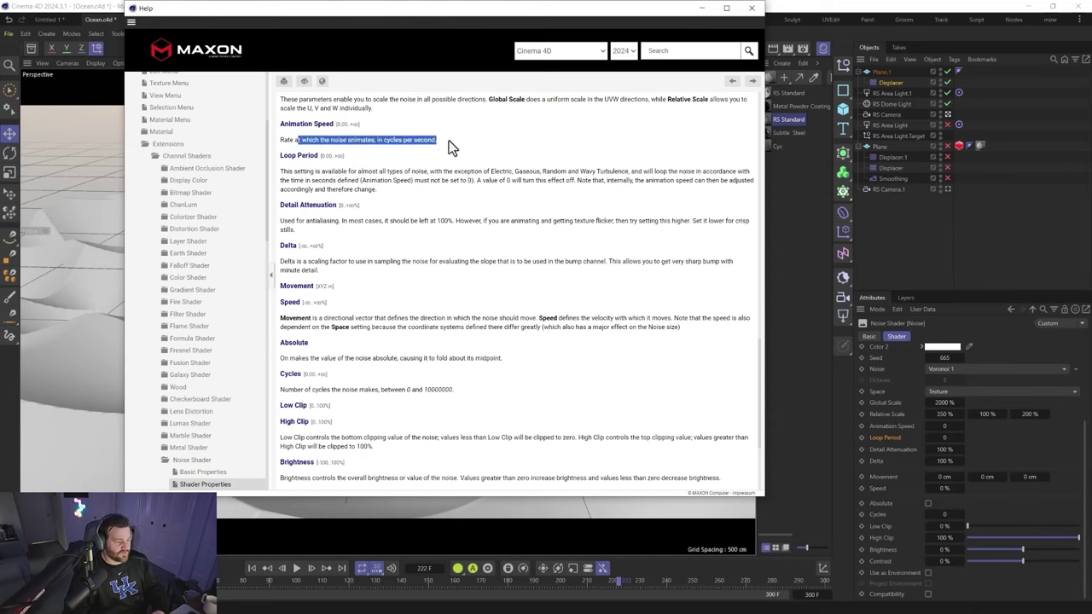
{"action": "left_click", "coordinate": [451, 147]}
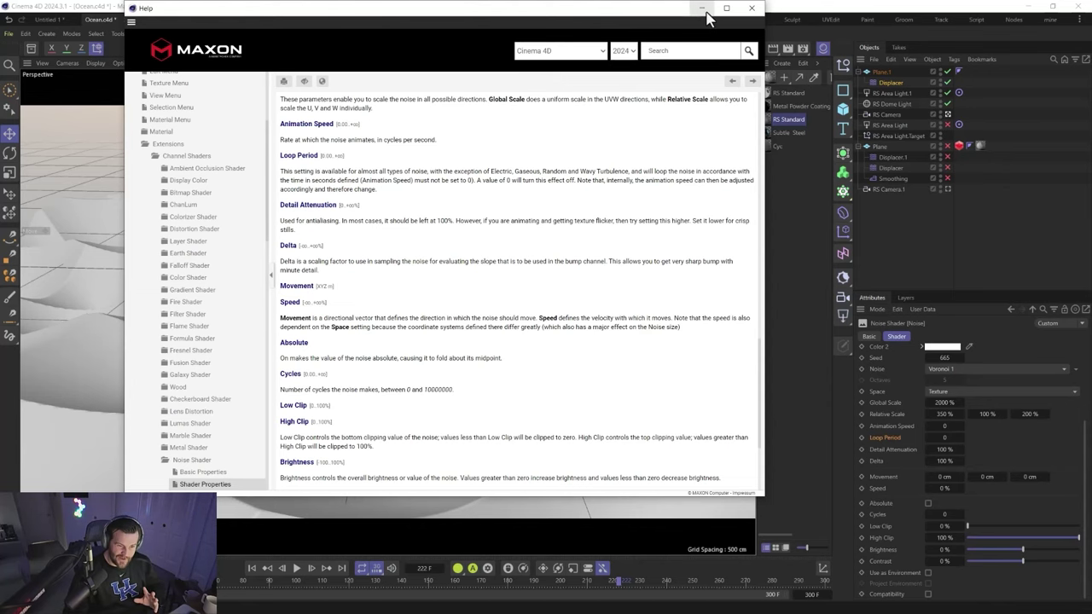
{"action": "left_click", "coordinate": [752, 8]}
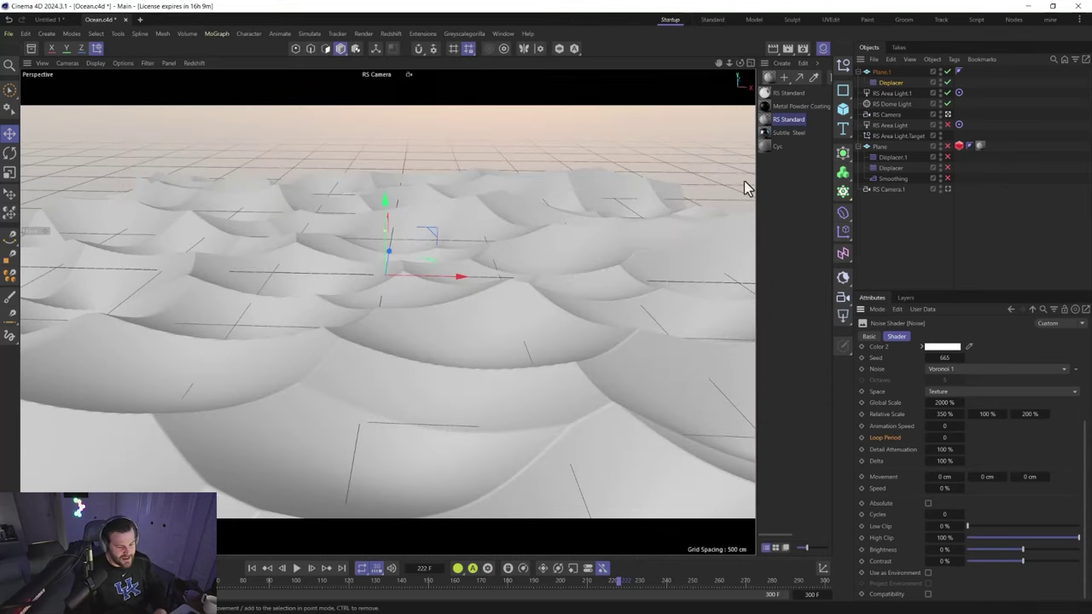
- Enlarge the noise preview, play the waves from frame 0, then set Animation Speed to 0
{"action": "scroll", "coordinate": [889, 418], "scroll_direction": "up", "scroll_amount": 3}
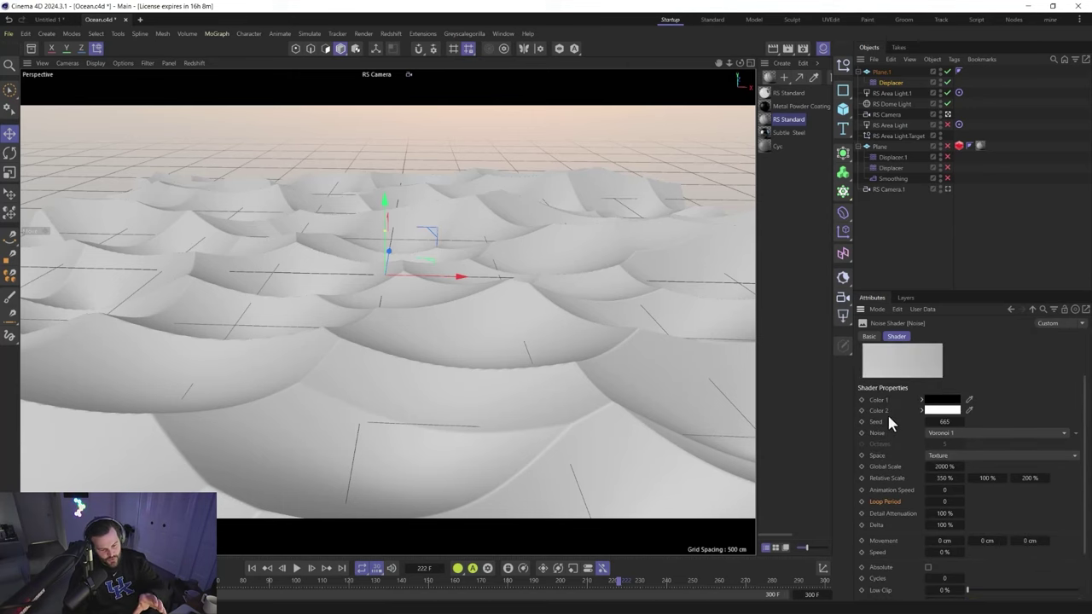
{"action": "left_click", "coordinate": [904, 371]}
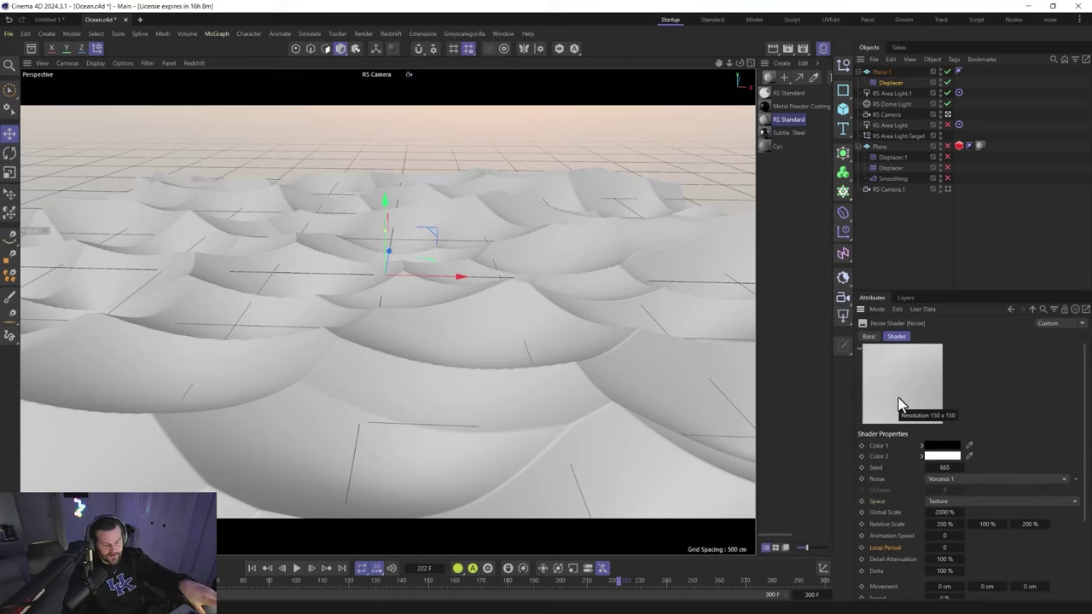
{"action": "scroll", "coordinate": [866, 431], "scroll_direction": "down", "scroll_amount": 3}
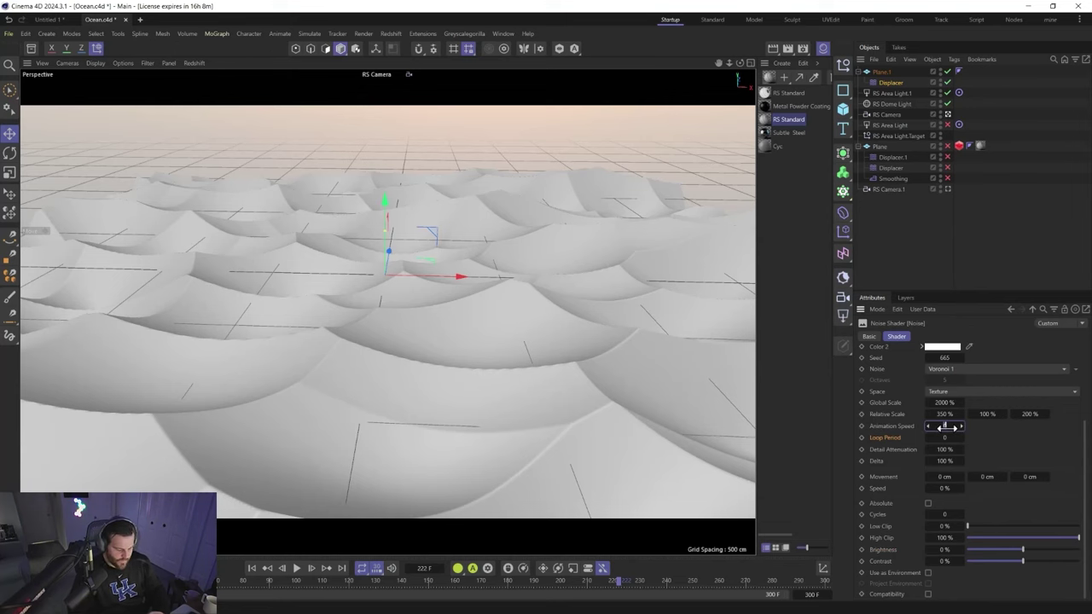
{"action": "left_click", "coordinate": [251, 568]}
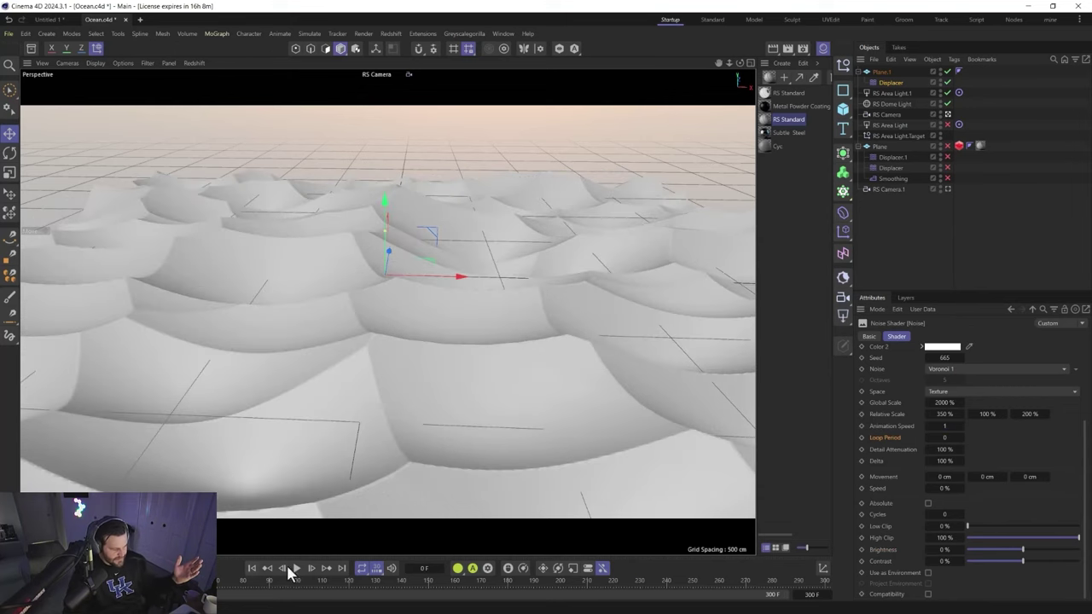
{"action": "left_click", "coordinate": [296, 568]}
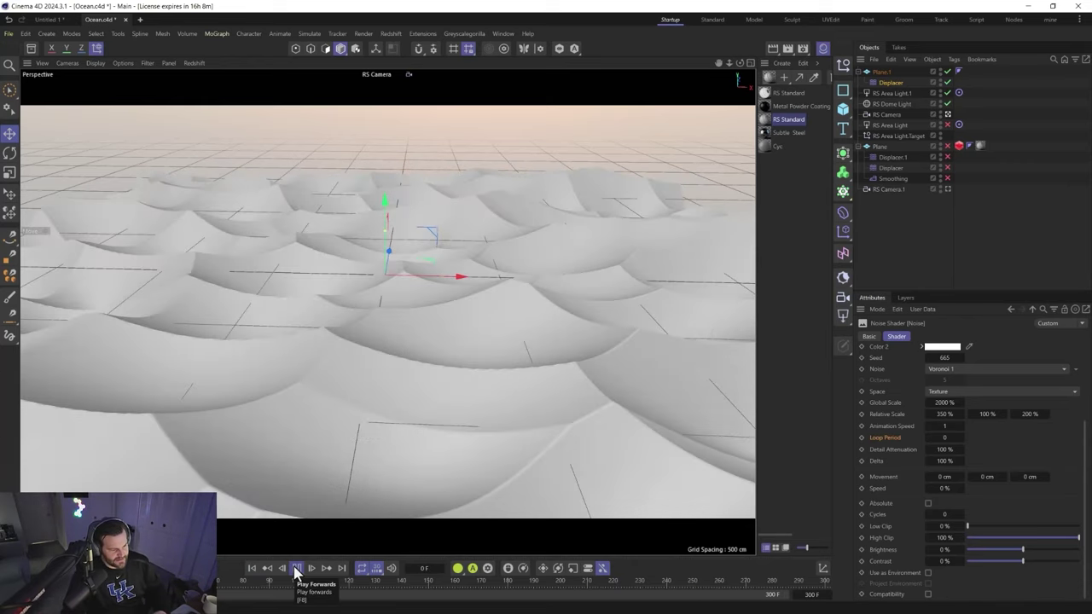
{"action": "left_click", "coordinate": [296, 568]}
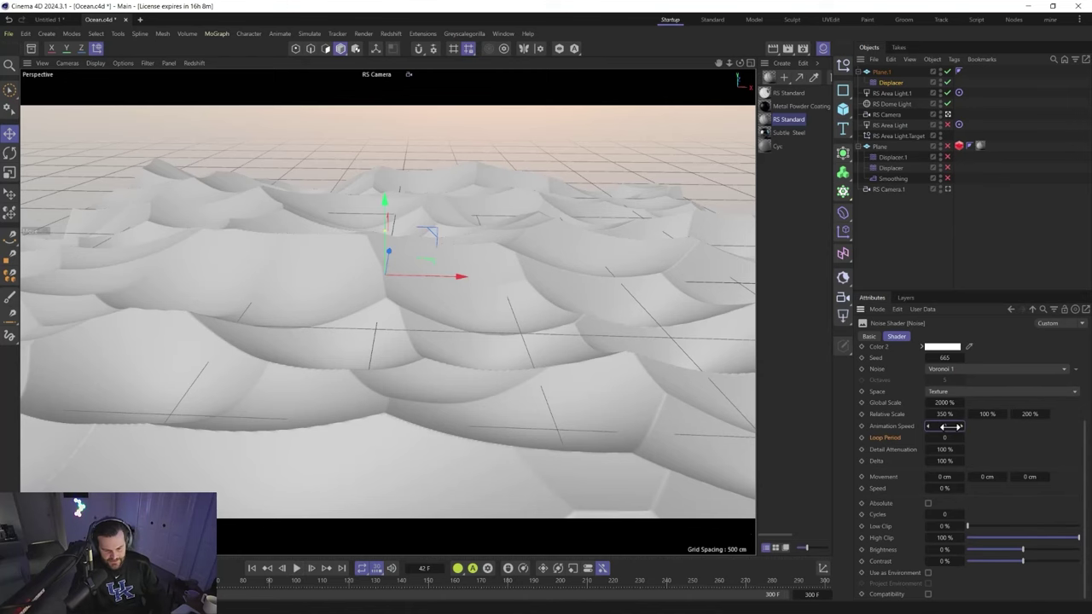
{"action": "left_click_drag", "start_coordinate": [949, 426], "coordinate": [960, 433]}
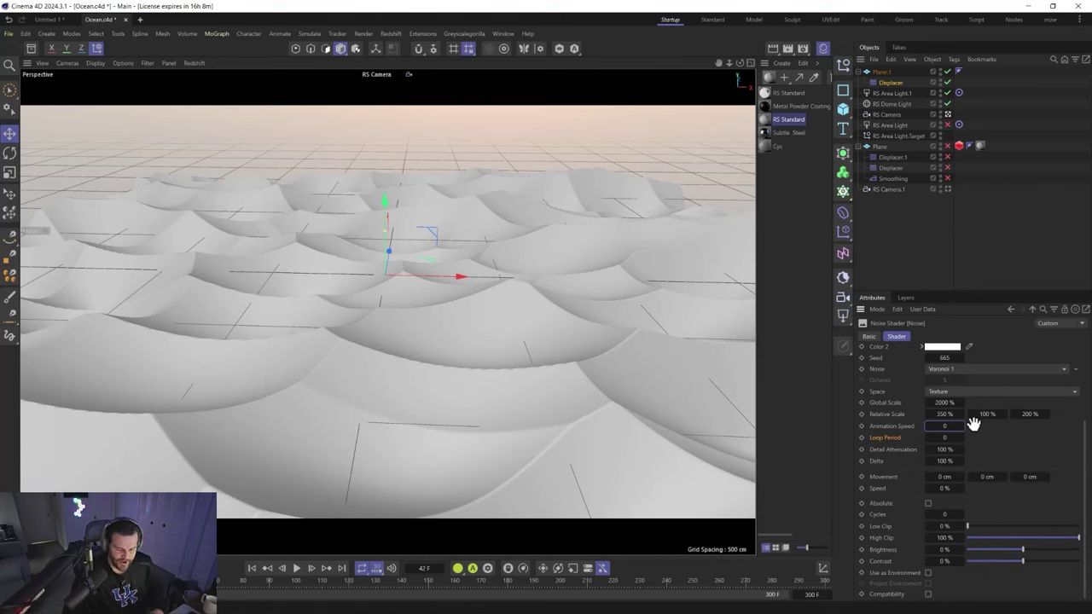
- Set the Voronoi noise Loop Period to 10
{"action": "key", "text": "Tab"}
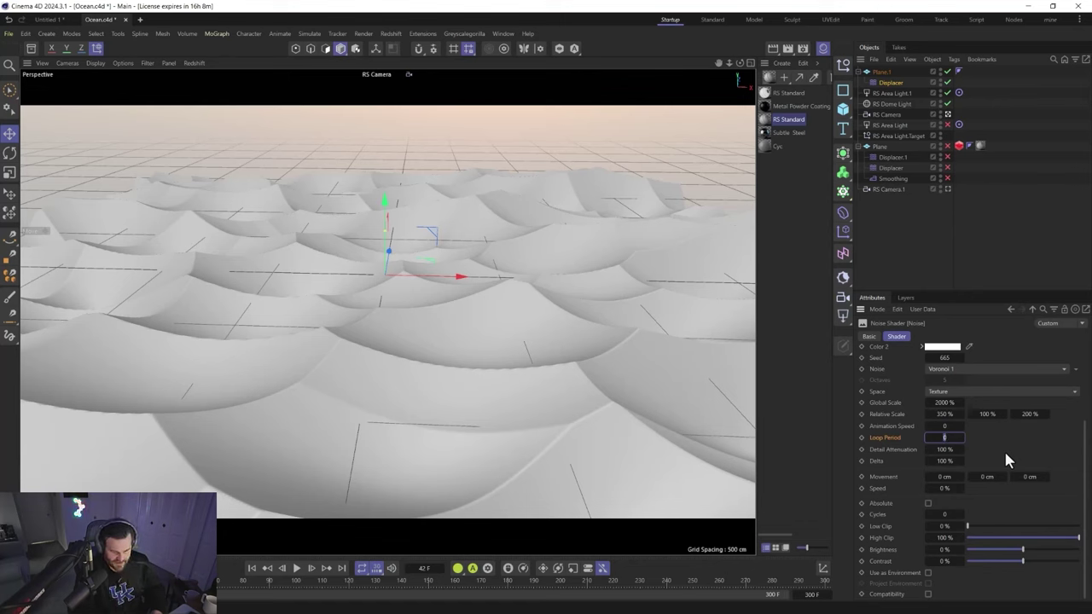
{"action": "left_click", "coordinate": [945, 437]}
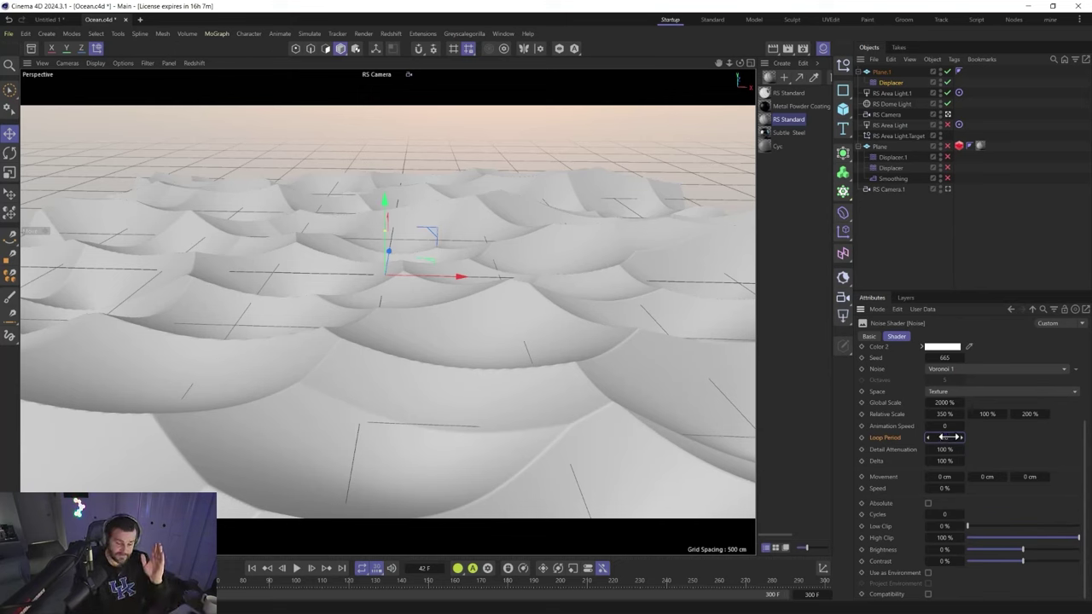
{"action": "type", "text": "10"}
- Play the looping wave animation from frame 0, then rewind to frame 0
{"action": "left_click", "coordinate": [253, 568]}
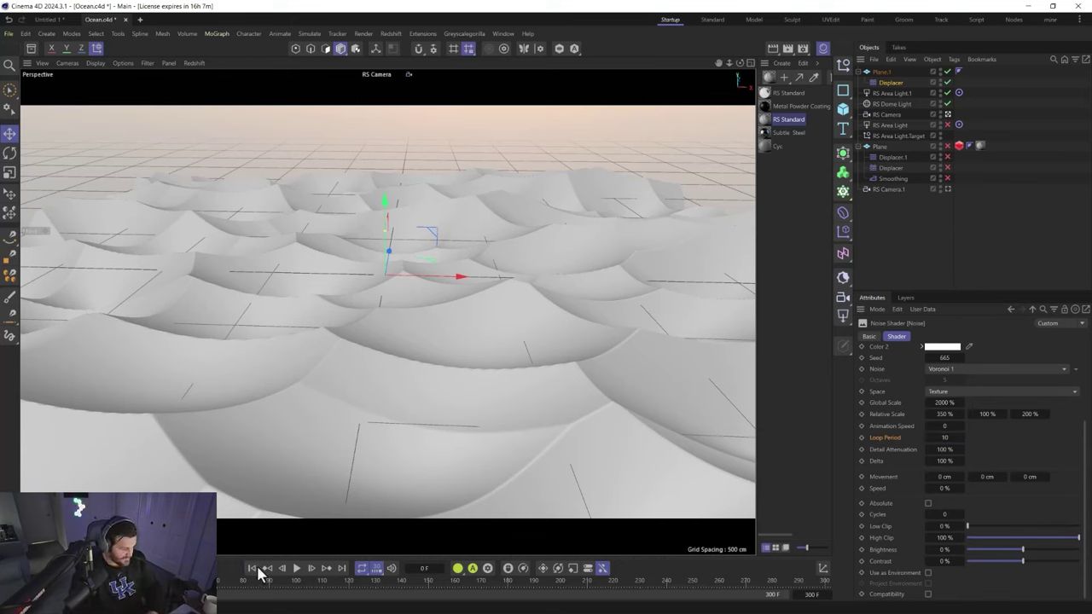
{"action": "left_click", "coordinate": [295, 569]}
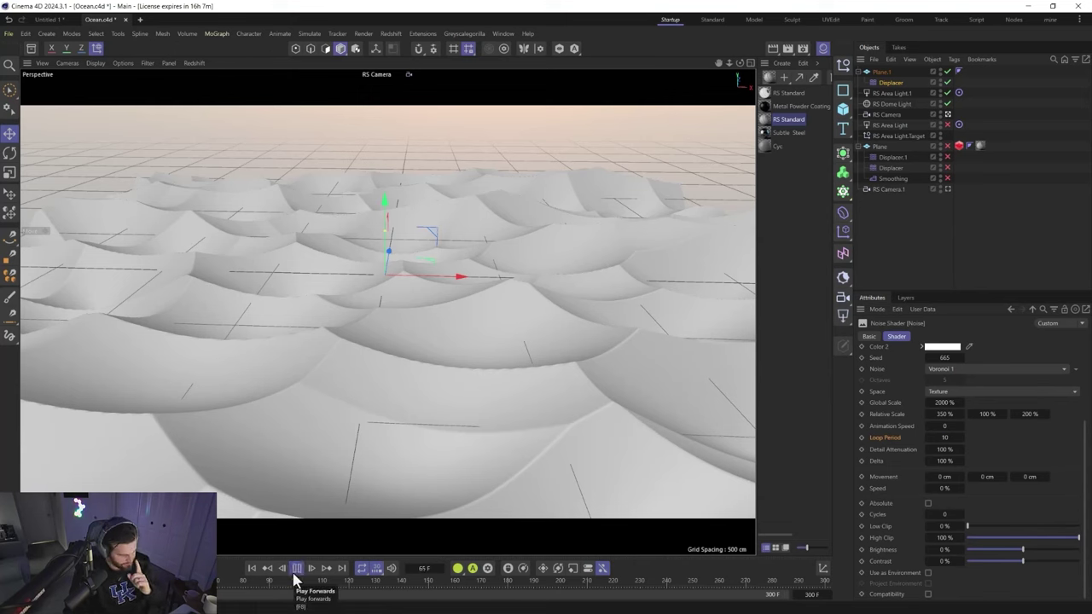
{"action": "left_click", "coordinate": [295, 570]}
{"action": "left_click", "coordinate": [252, 568]}
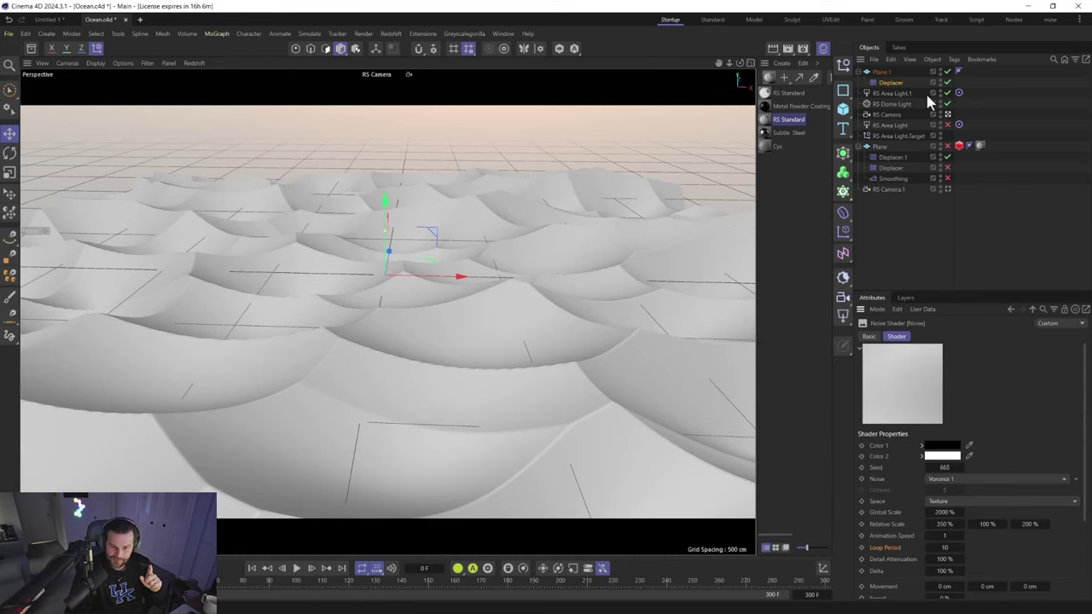
- Disable Plane.1's Displacer, enable Plane with Displacer.1, and open its Noise shader
{"action": "left_click", "coordinate": [947, 82]}
{"action": "left_click", "coordinate": [892, 145]}
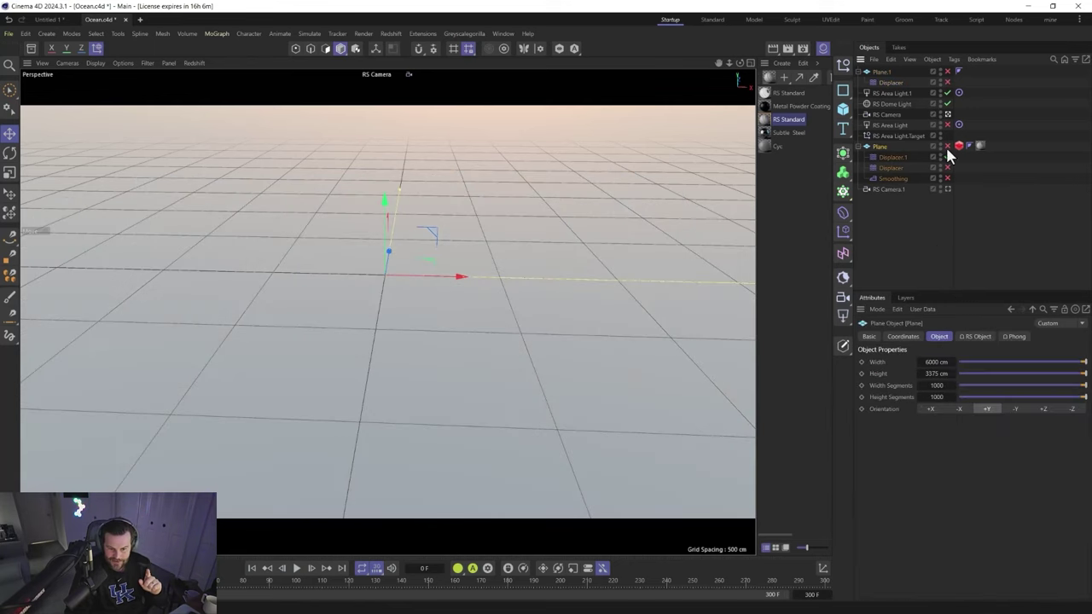
{"action": "left_click", "coordinate": [896, 157]}
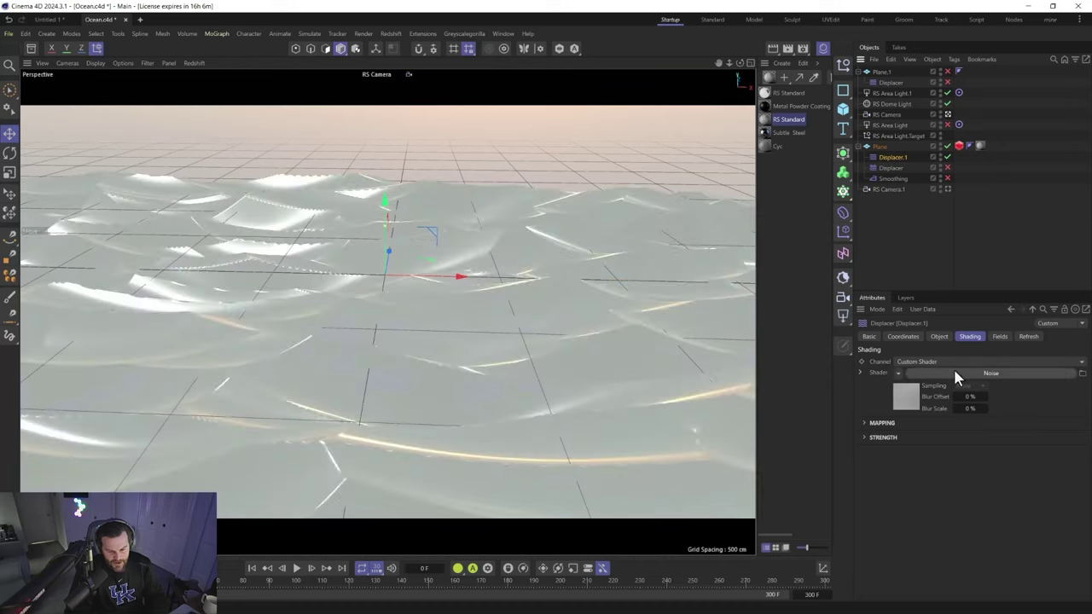
{"action": "left_click", "coordinate": [955, 368]}
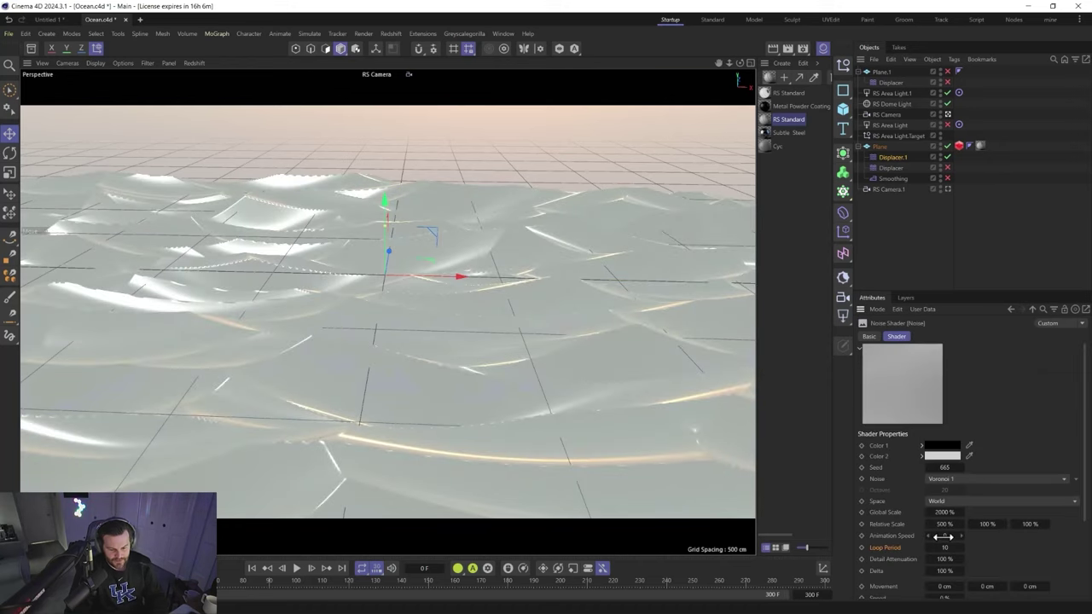
- Play and stop the Displacer.1 wave animation, then hide the second Plane
{"action": "left_click", "coordinate": [297, 569]}
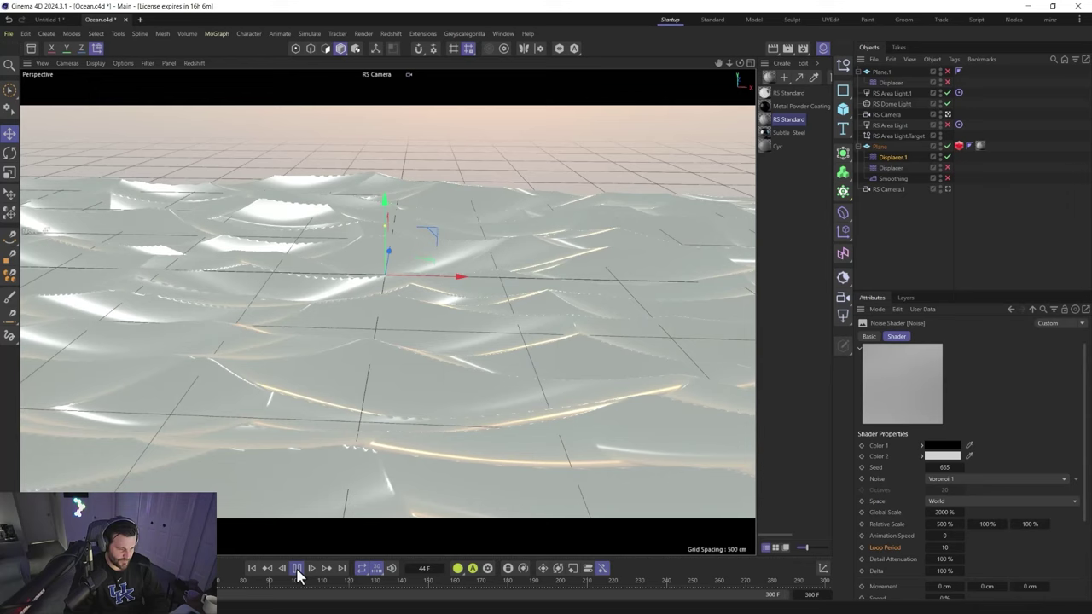
{"action": "left_click", "coordinate": [297, 569]}
{"action": "left_click", "coordinate": [947, 146]}
- Disable Displacer.1, re-enable Plane.1 and its Displacer, and open its Voronoi Noise shader
{"action": "left_click", "coordinate": [946, 157]}
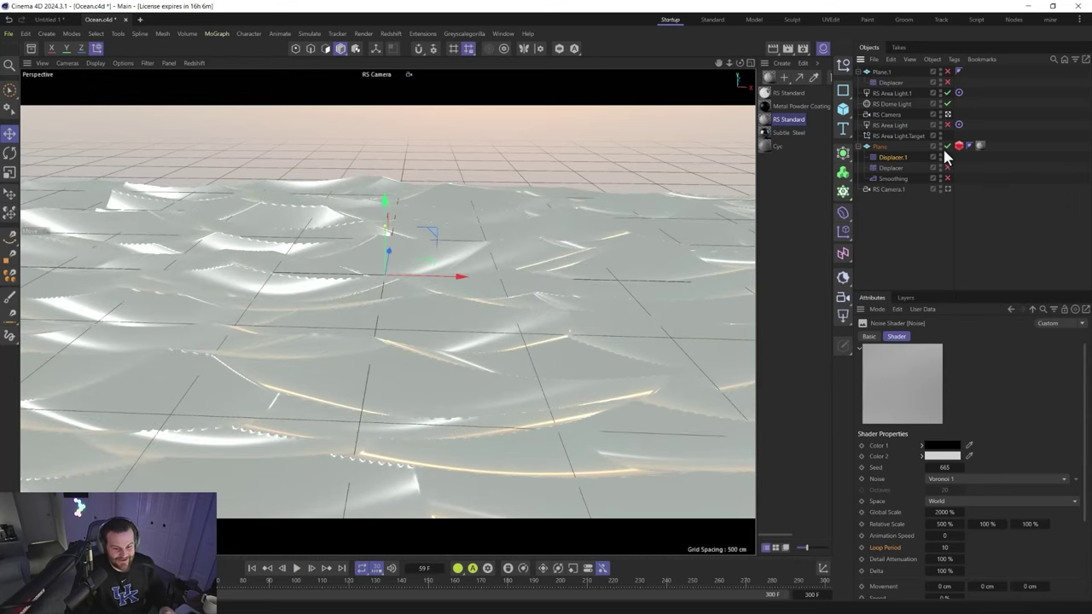
{"action": "left_click", "coordinate": [947, 71]}
{"action": "left_click", "coordinate": [891, 81]}
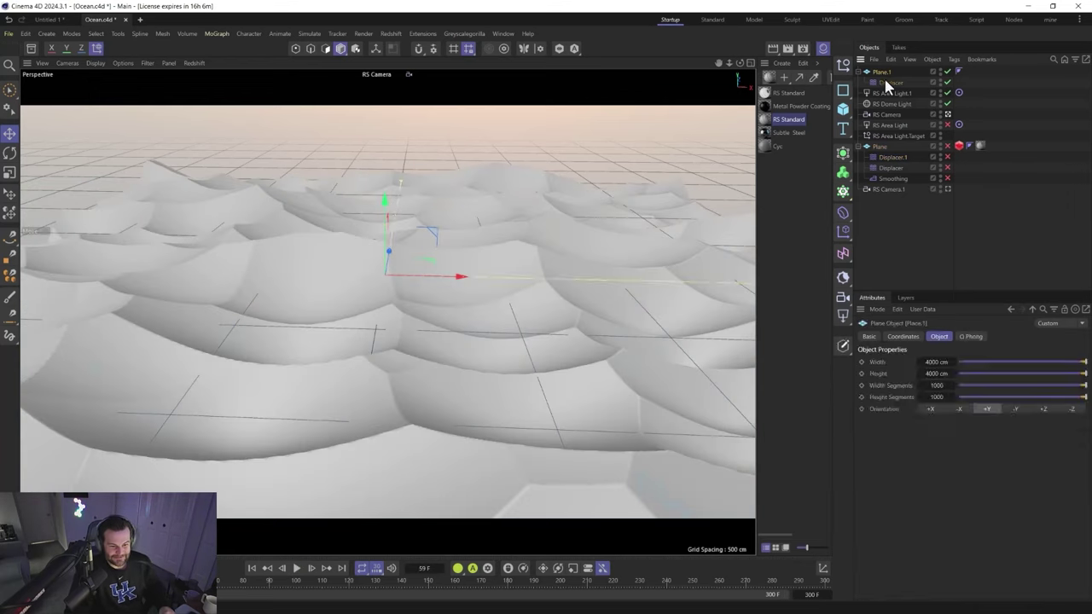
{"action": "left_click", "coordinate": [969, 336]}
{"action": "left_click", "coordinate": [964, 372]}
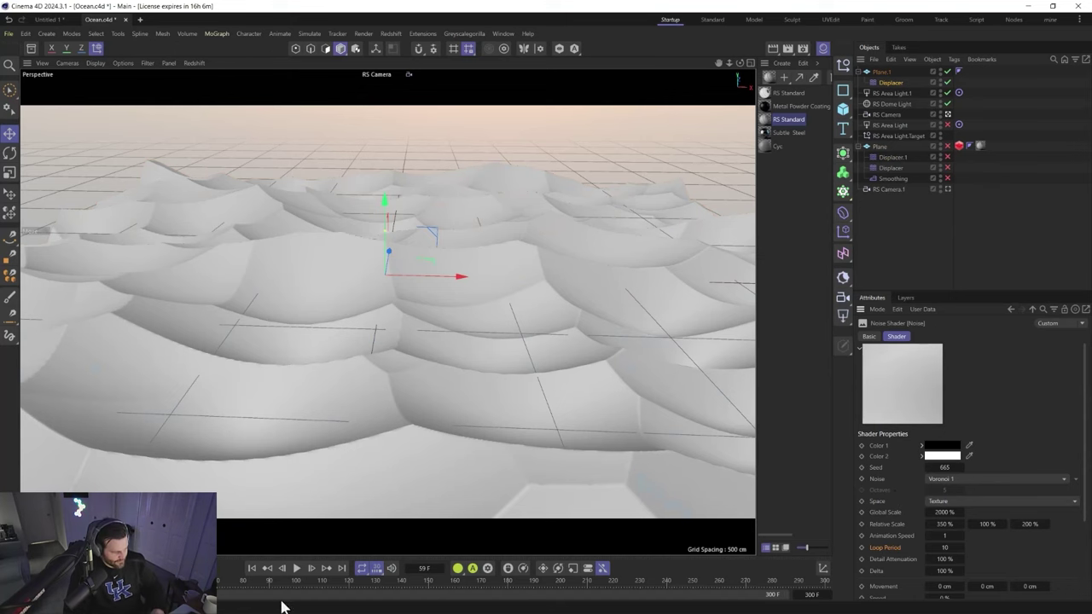
- Play the waves, drag noise Animation Speed to 0, and rewind to frame 0
{"action": "left_click", "coordinate": [252, 568]}
{"action": "left_click", "coordinate": [296, 569]}
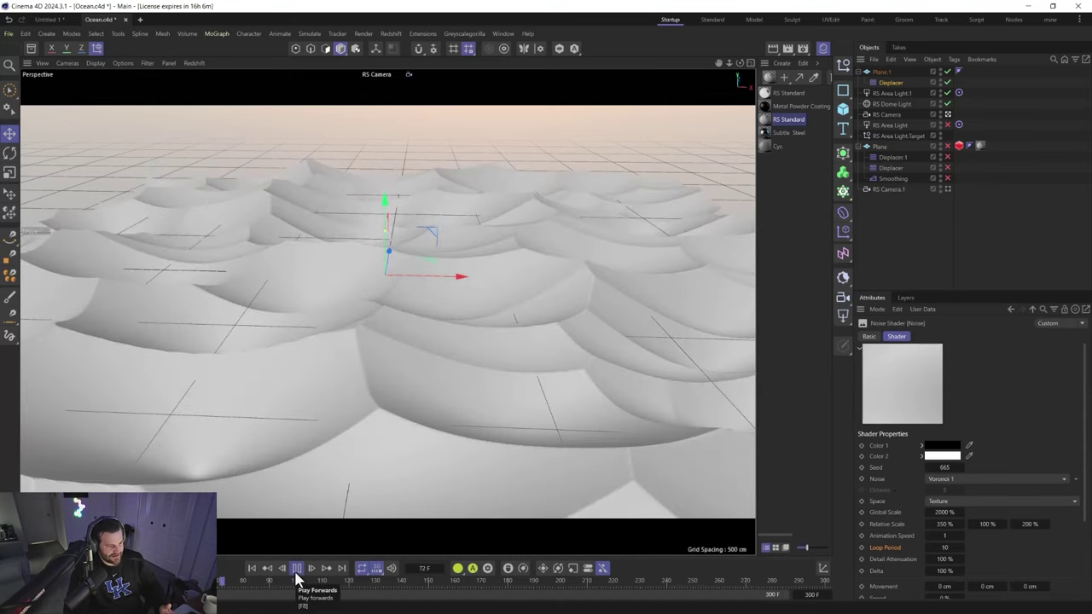
{"action": "left_click", "coordinate": [296, 577]}
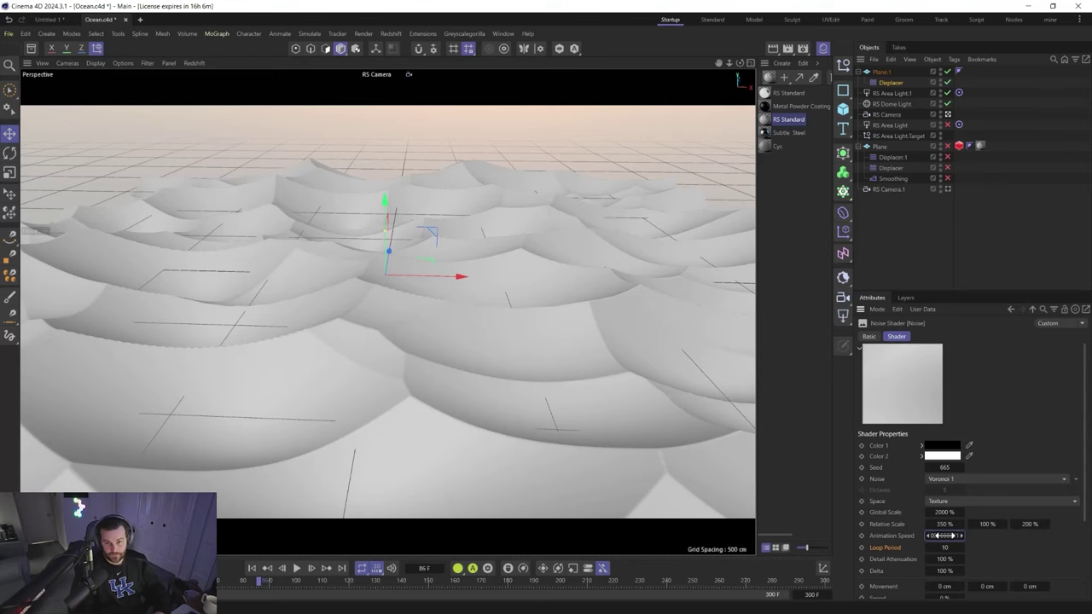
{"action": "left_click_drag", "start_coordinate": [941, 534], "coordinate": [1038, 414]}
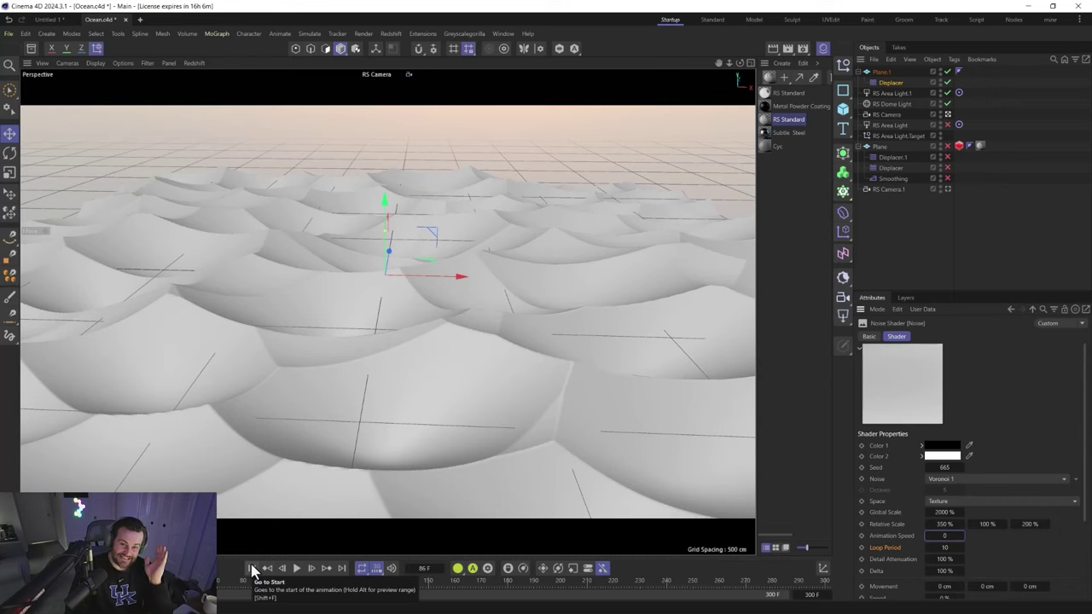
{"action": "left_click", "coordinate": [253, 570]}
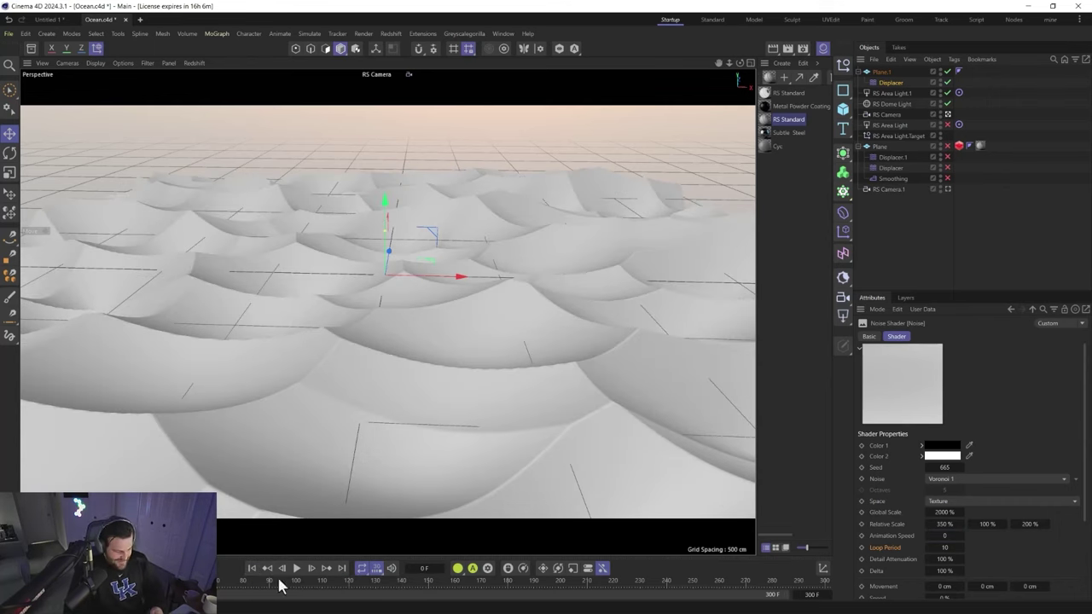
{"action": "left_click", "coordinate": [946, 537]}
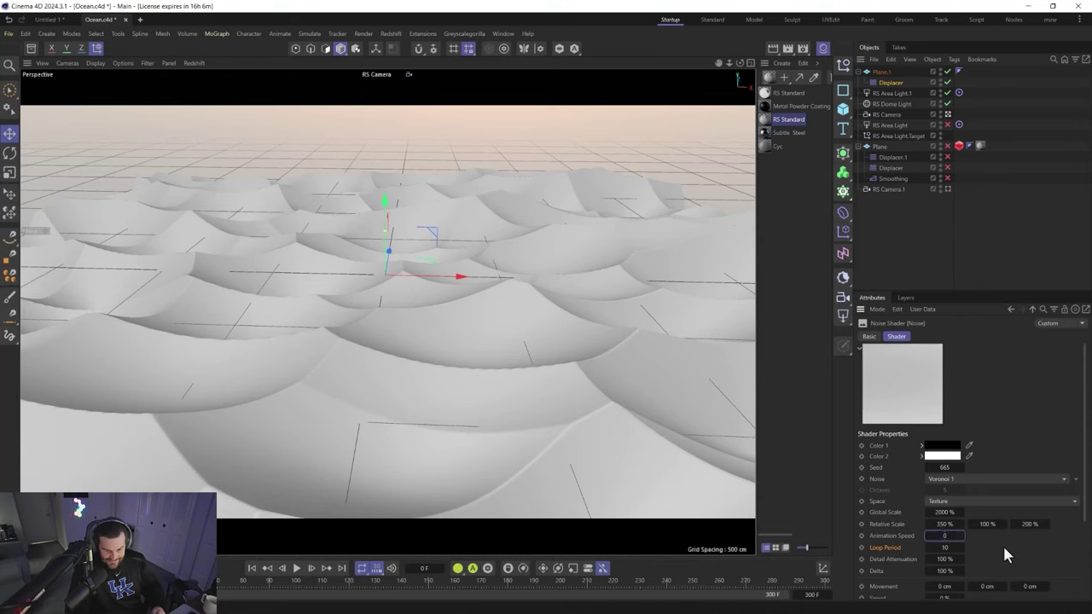
{"action": "left_click", "coordinate": [296, 568]}
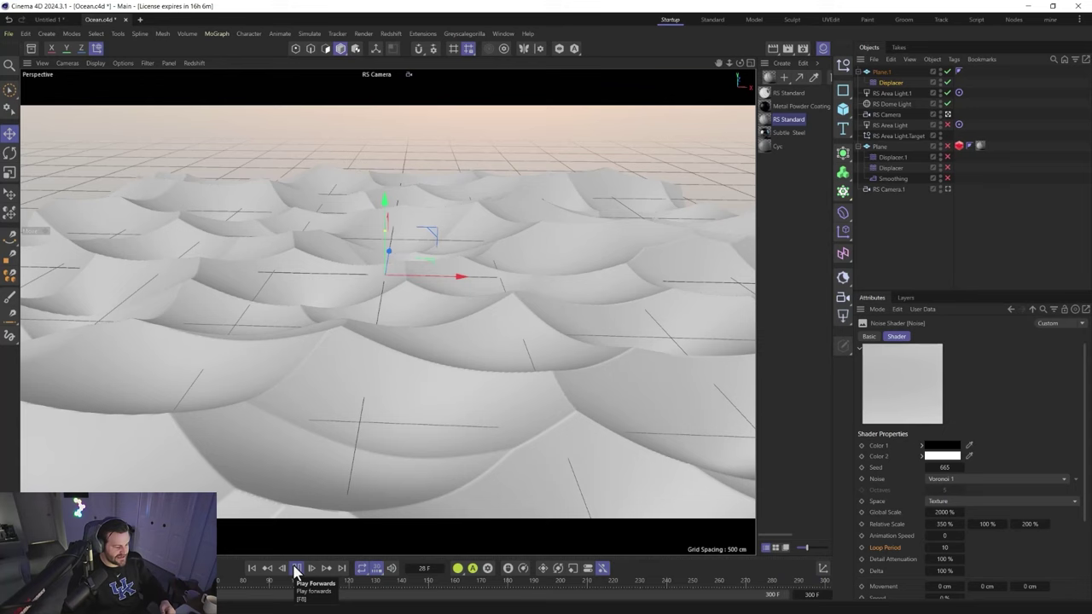
{"action": "left_click", "coordinate": [296, 568]}
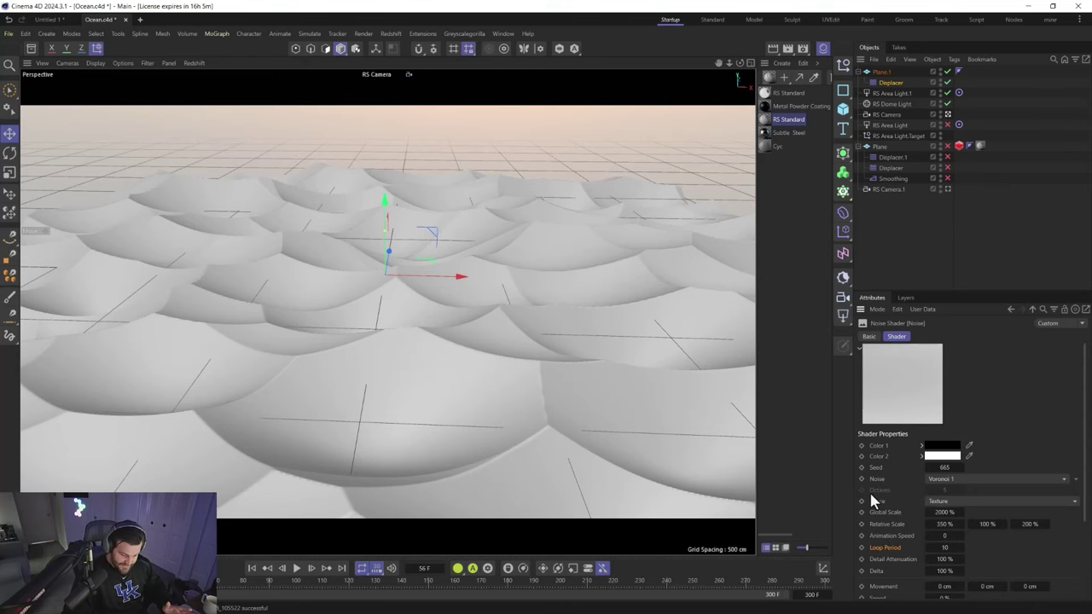
{"action": "left_click", "coordinate": [824, 583]}
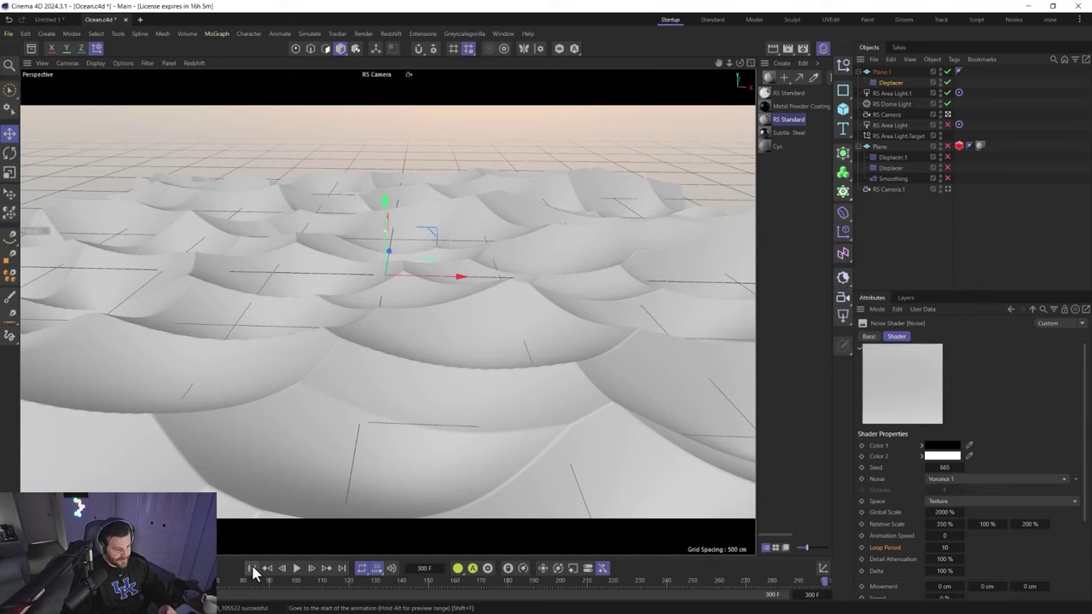
{"action": "left_click", "coordinate": [252, 569]}
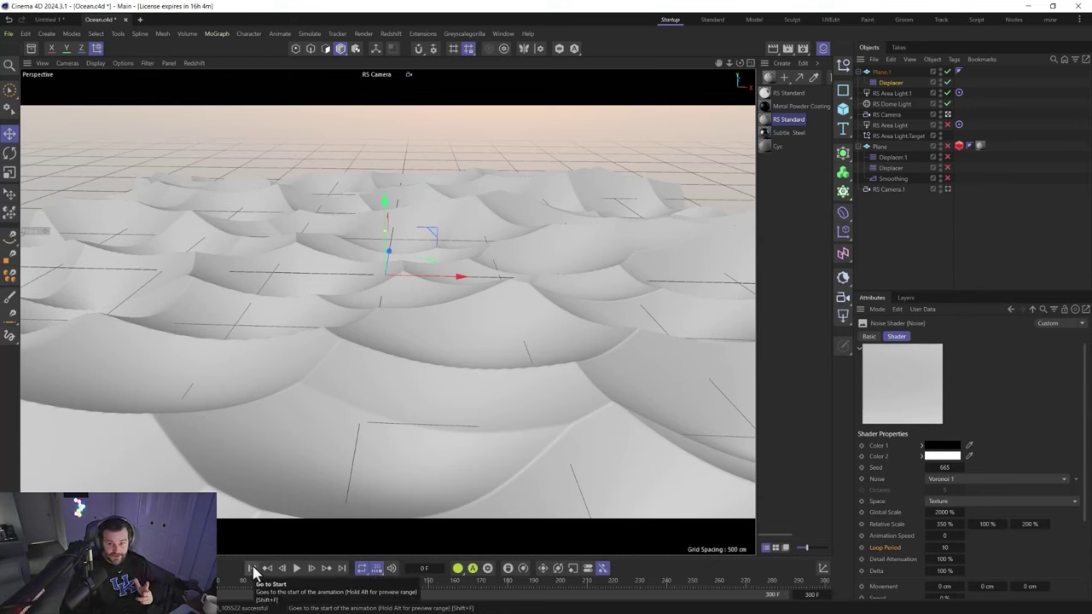
- Set the timeline's animation end frame to 299 F with the end-frame field arrows
{"action": "left_click", "coordinate": [796, 595]}
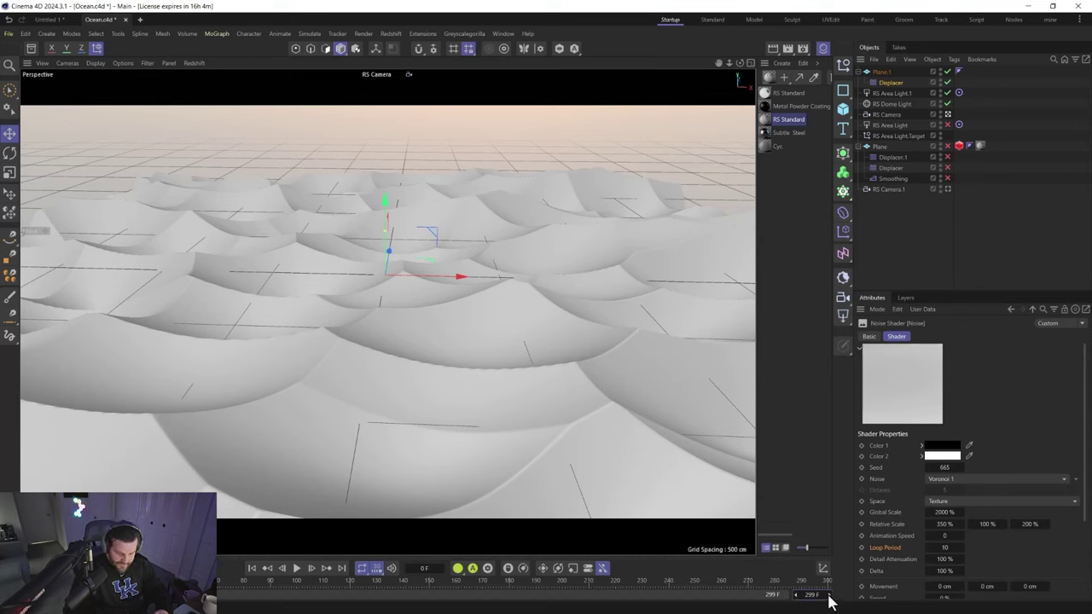
{"action": "left_click", "coordinate": [826, 595]}
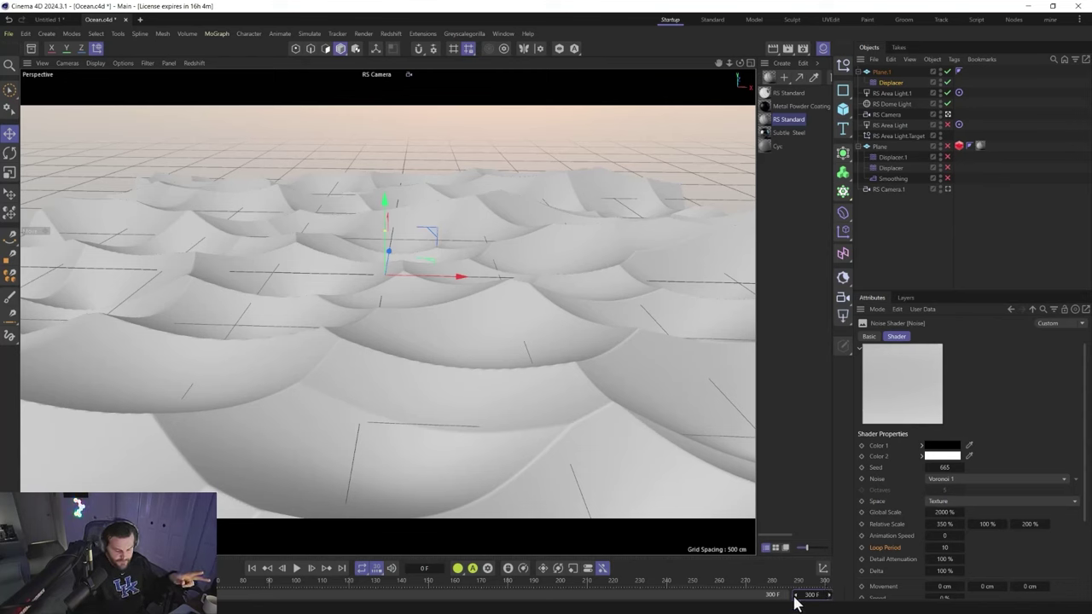
{"action": "left_click", "coordinate": [798, 596]}
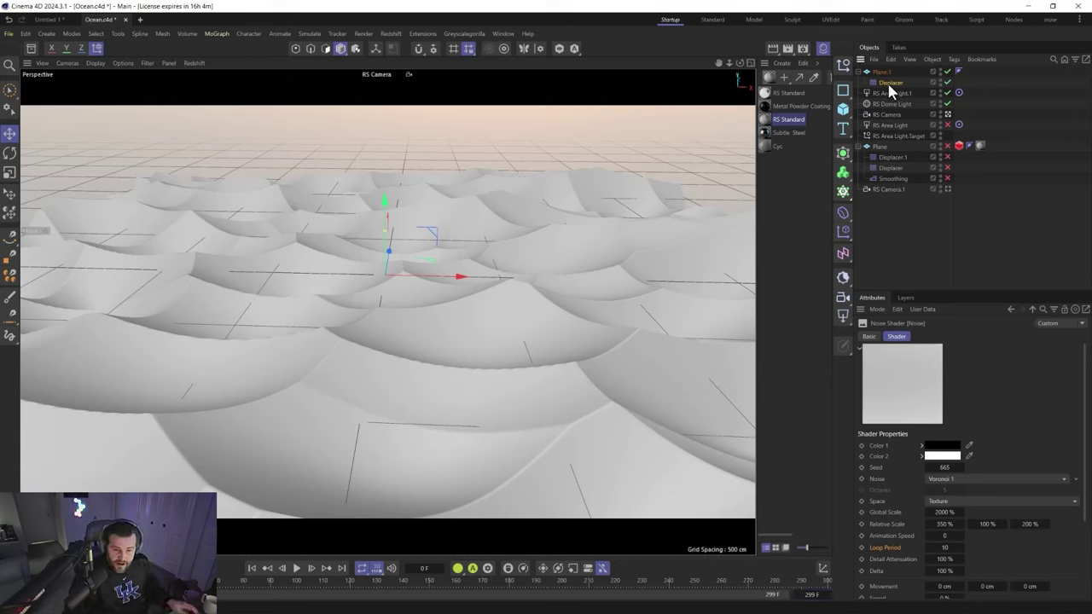
- Copy Displacer.1 onto Plane.1, then open its Noise shader's noise type list
{"action": "left_click_drag", "start_coordinate": [889, 85], "coordinate": [895, 92], "text": "ctrl"}
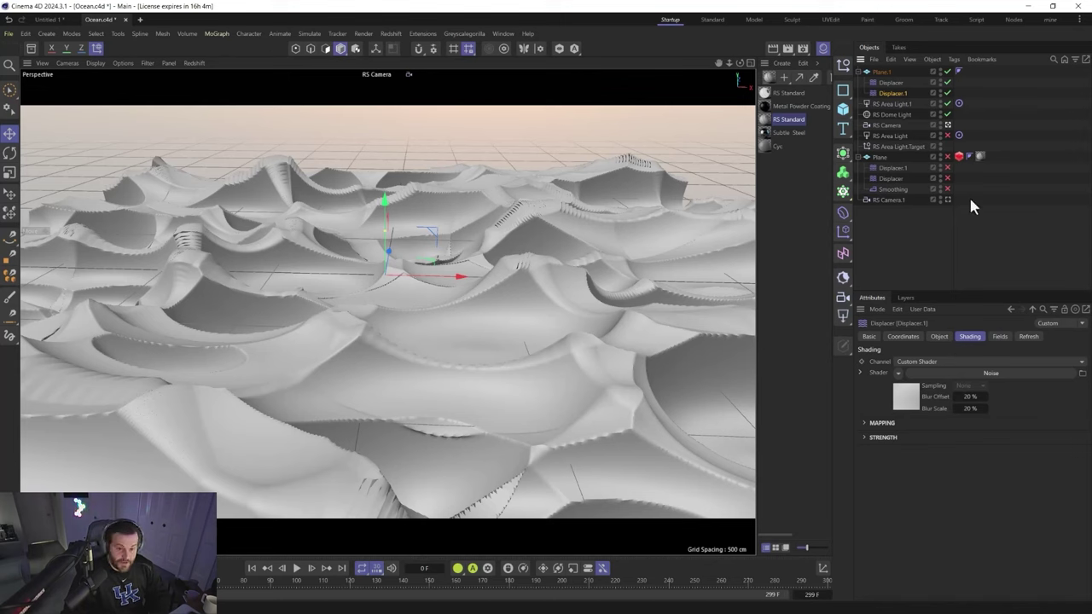
{"action": "left_click", "coordinate": [1000, 372]}
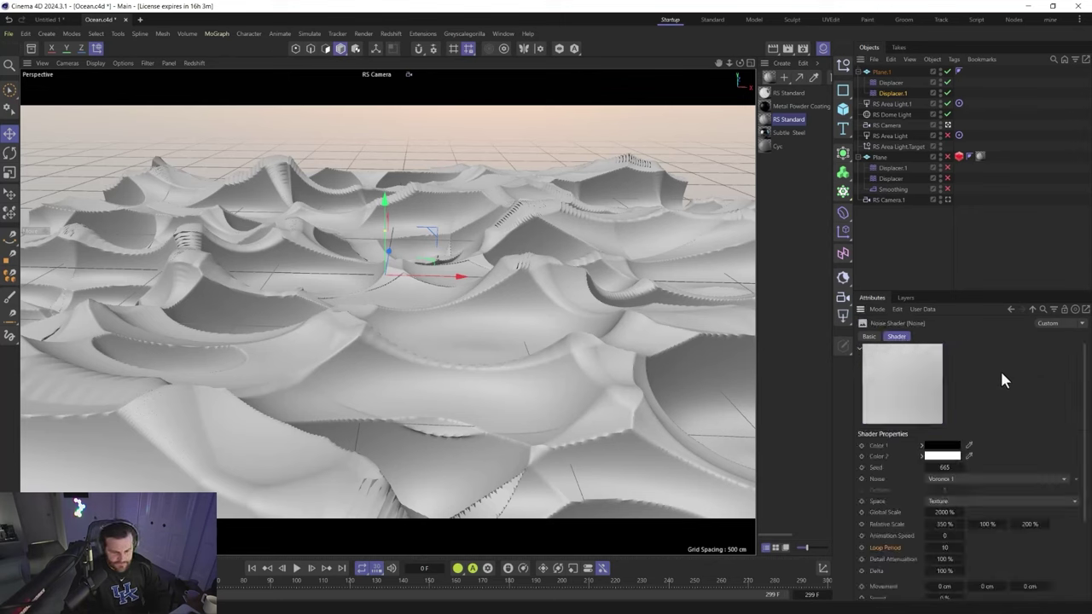
{"action": "left_click", "coordinate": [904, 93]}
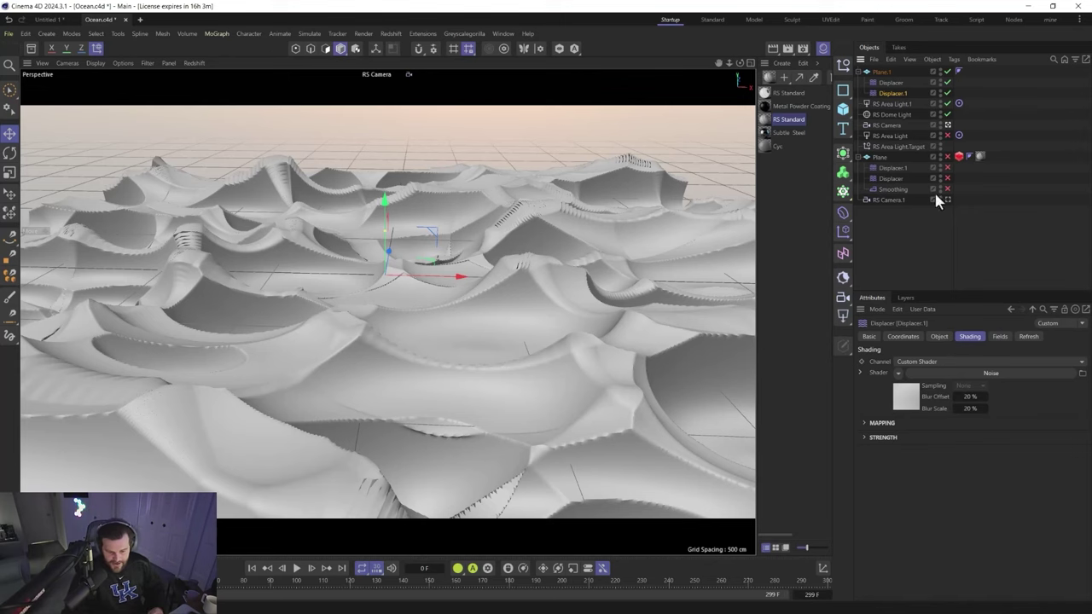
{"action": "left_click", "coordinate": [982, 374]}
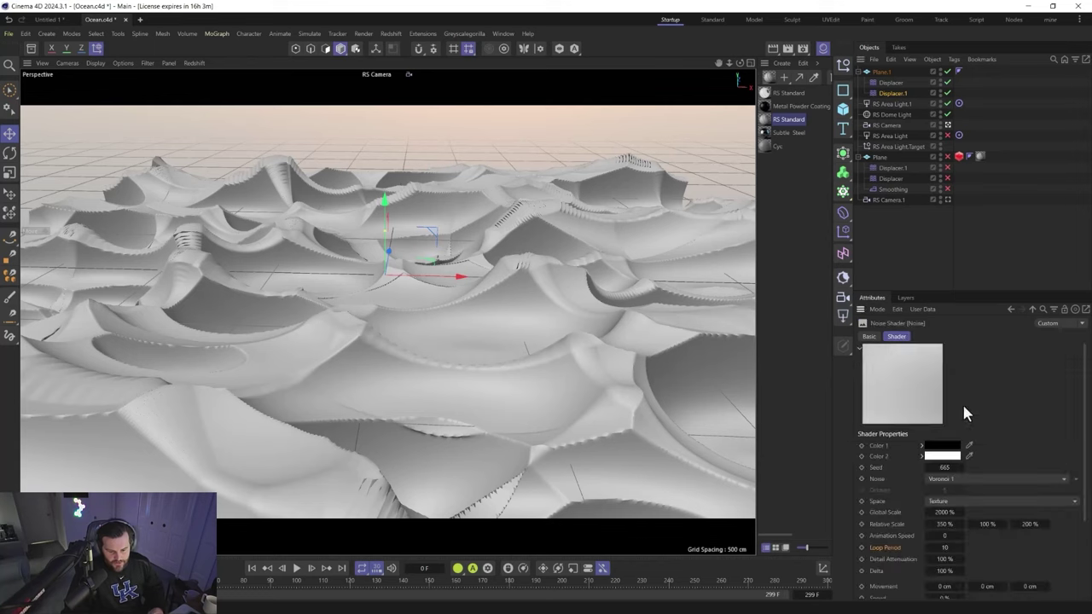
{"action": "left_click", "coordinate": [995, 480]}
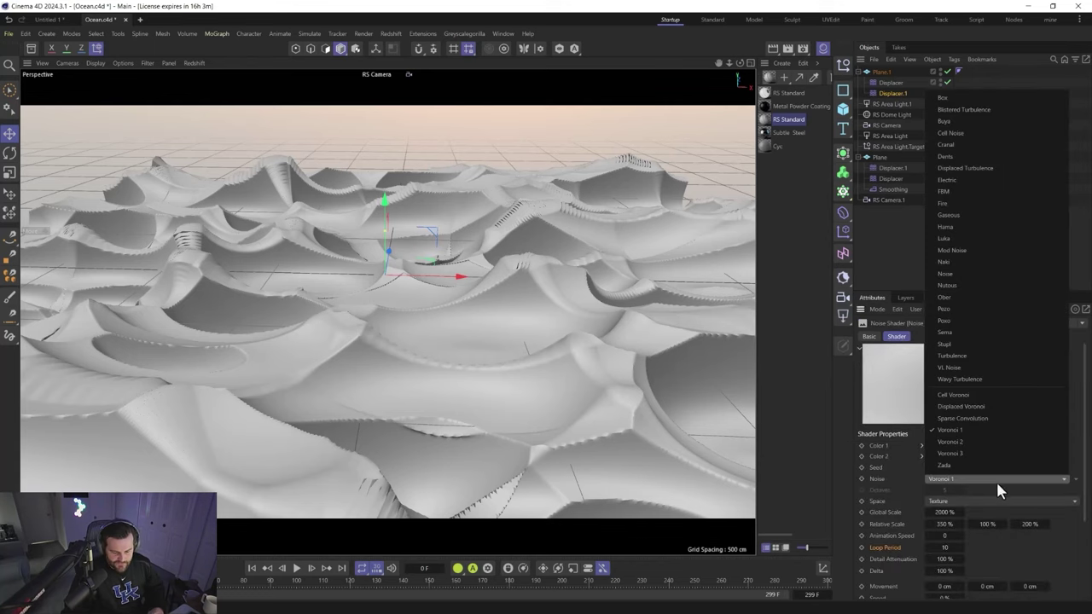
- Set Displacer.1's noise to Blistered Turbulence, Global Scale 500%, third Relative Scale 100%
{"action": "left_click", "coordinate": [978, 112]}
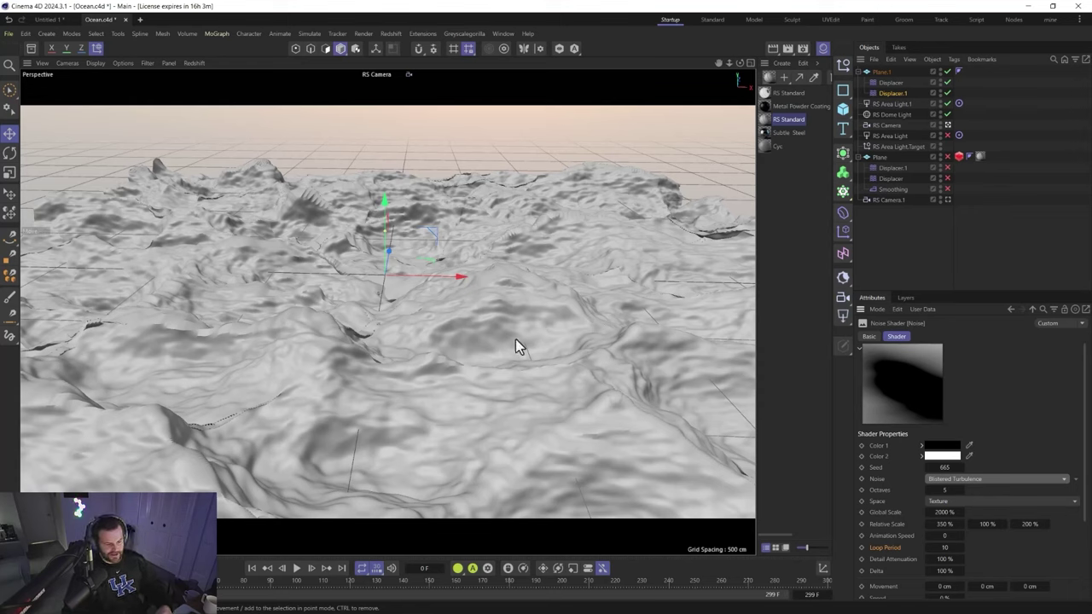
{"action": "left_click", "coordinate": [942, 511]}
{"action": "type", "text": "500"}
{"action": "key", "text": "Return"}
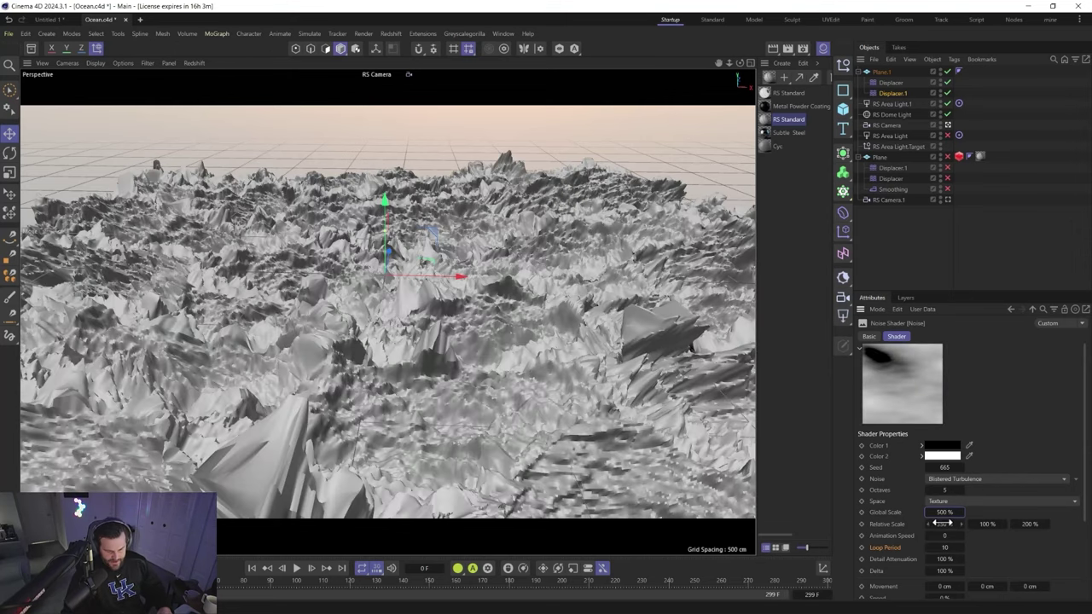
{"action": "left_click", "coordinate": [1030, 524]}
{"action": "type", "text": "10"}
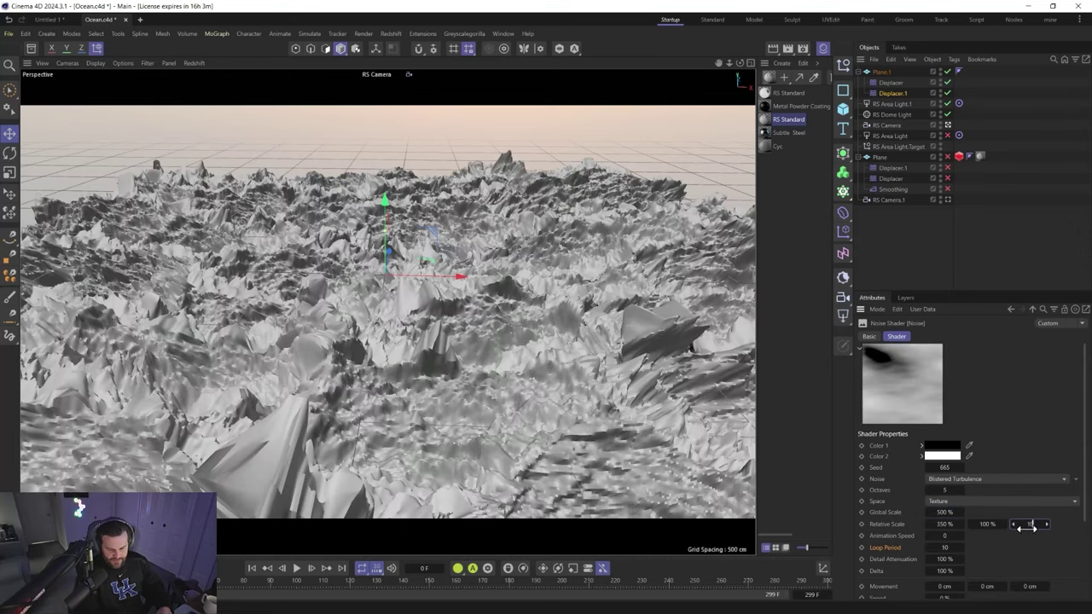
{"action": "type", "text": "0"}
{"action": "key", "text": "Return"}
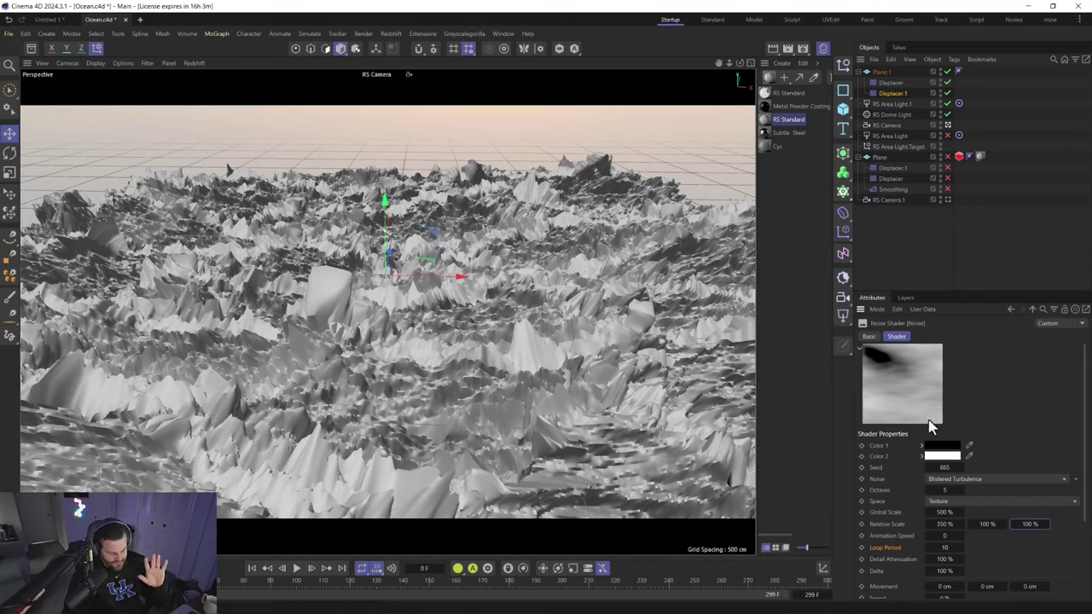
- Set Displacer.1's Height to 50 cm in its Object properties
{"action": "left_click", "coordinate": [893, 94]}
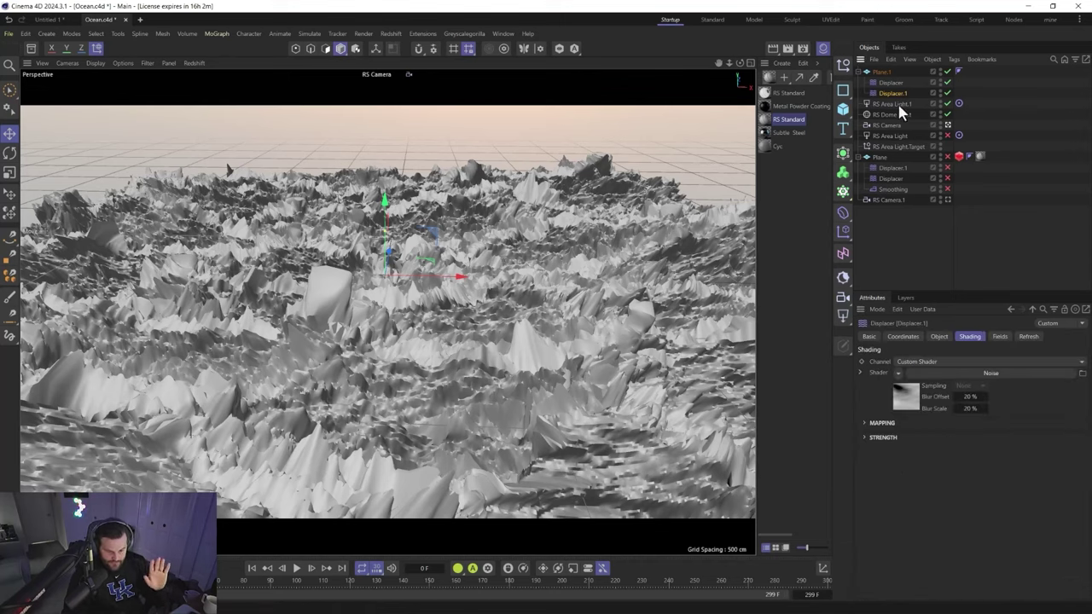
{"action": "left_click", "coordinate": [939, 336]}
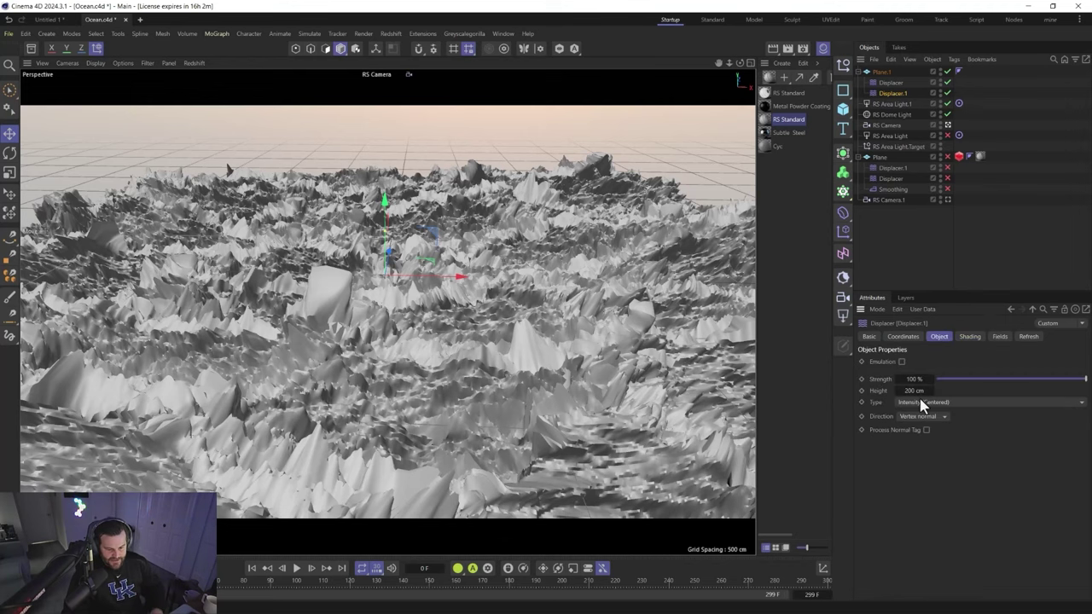
{"action": "mouse_move", "coordinate": [931, 390]}
{"action": "left_mouse_down"}
{"action": "mouse_move", "coordinate": [832, 390]}
{"action": "mouse_move", "coordinate": [914, 398]}
{"action": "left_mouse_up"}
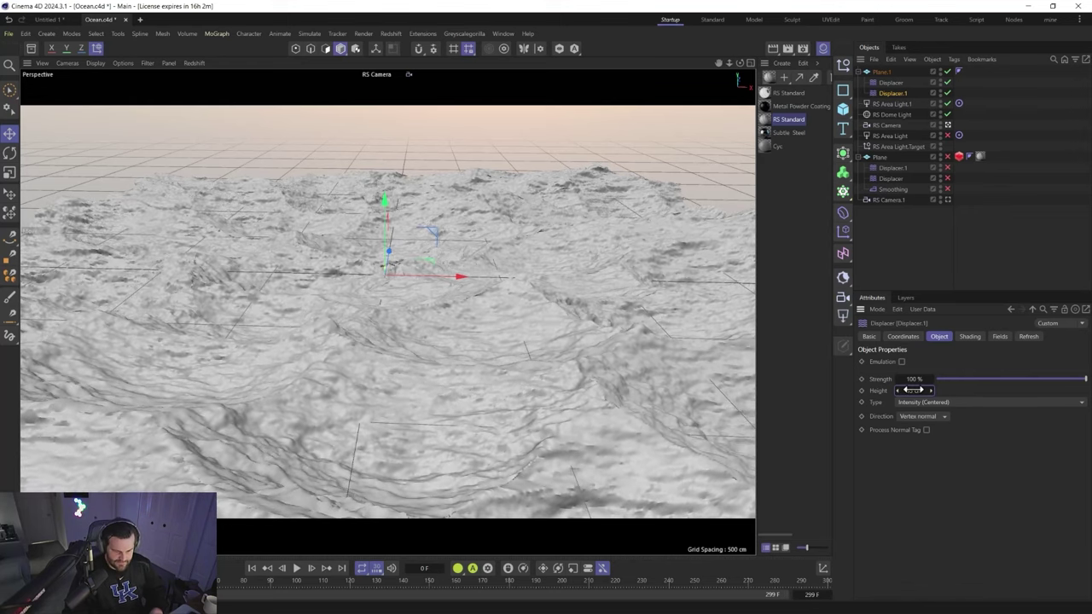
{"action": "left_click", "coordinate": [914, 390]}
{"action": "type", "text": "50"}
{"action": "key", "text": "Return"}
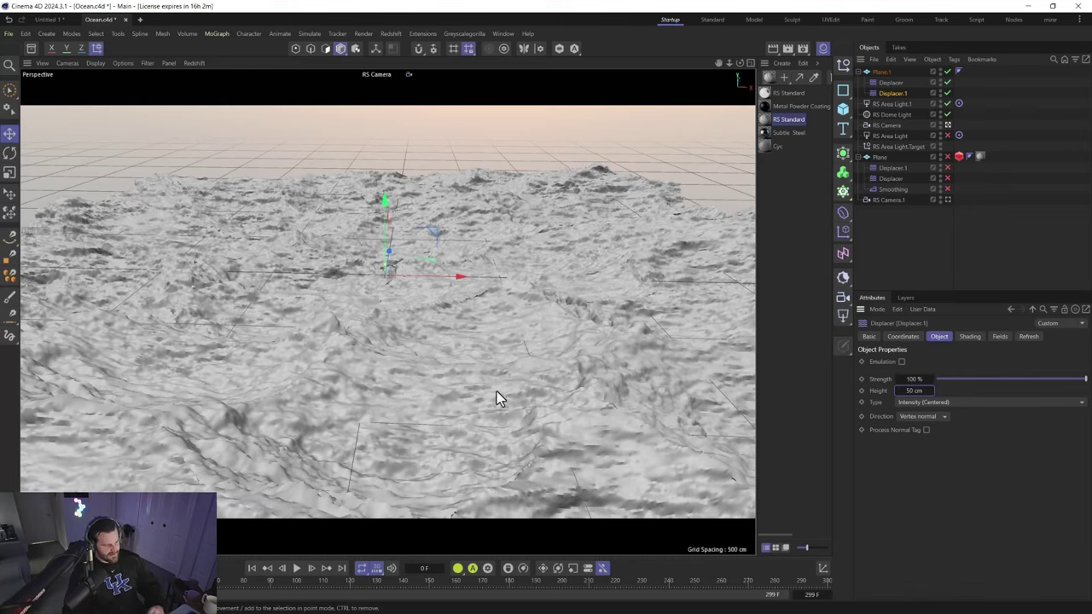
- Lower Displacer.1's Strength to 60% and inspect the calmer ocean surface
{"action": "left_click_drag", "start_coordinate": [432, 421], "coordinate": [427, 370], "text": "alt"}
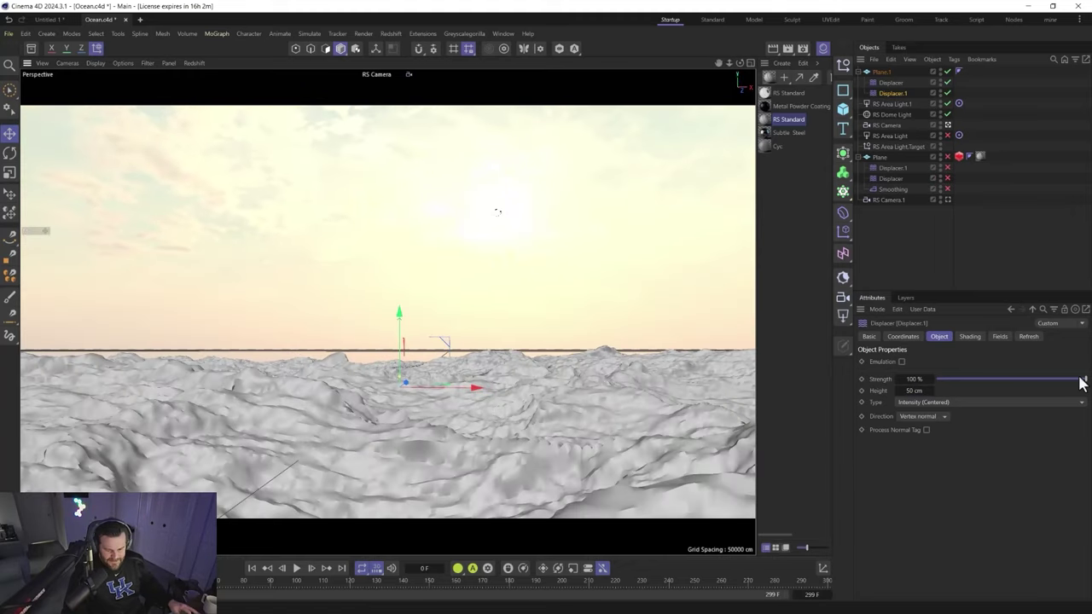
{"action": "left_click_drag", "start_coordinate": [1081, 383], "coordinate": [1060, 393]}
{"action": "left_click_drag", "start_coordinate": [319, 451], "coordinate": [201, 457], "text": "alt"}
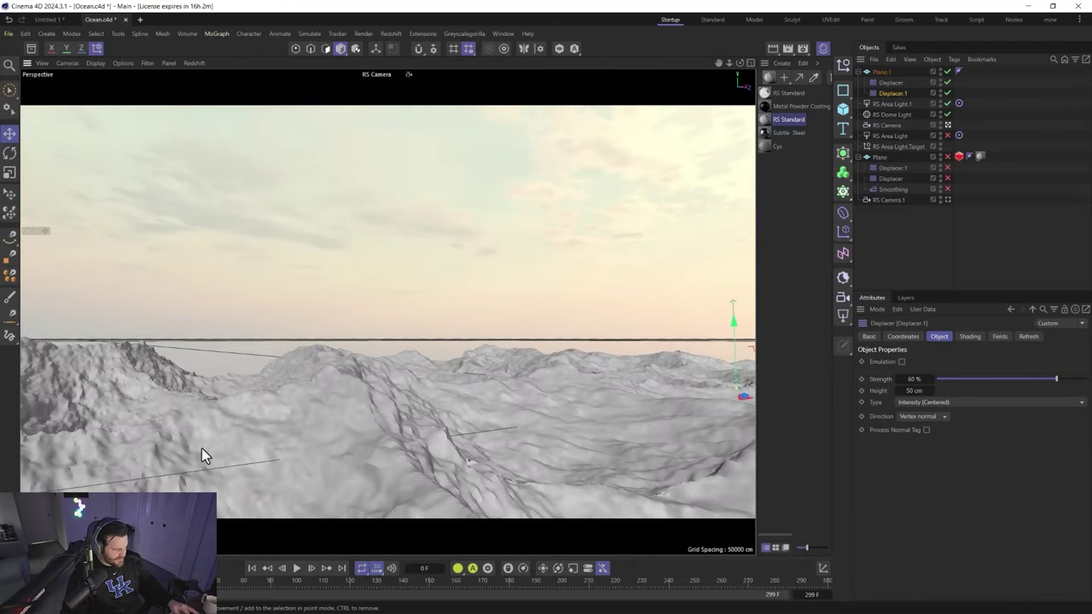
{"action": "left_click_drag", "start_coordinate": [135, 440], "coordinate": [444, 441], "text": "alt"}
- Play the ocean animation, stop at frame 283, move in over the waves, and save Ocean.c4d
{"action": "left_click", "coordinate": [297, 568]}
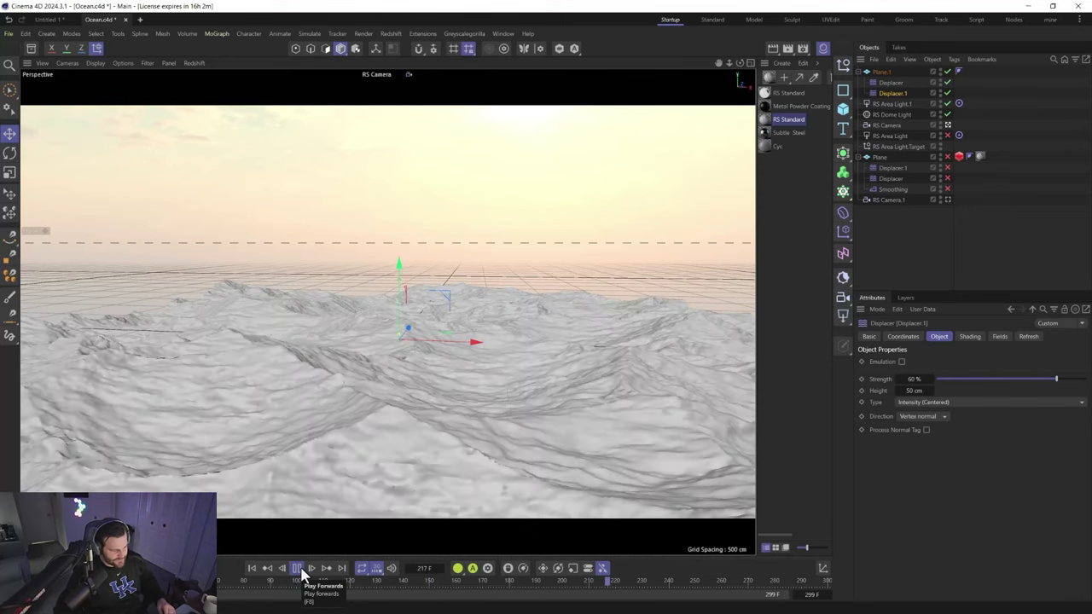
{"action": "left_click", "coordinate": [298, 568]}
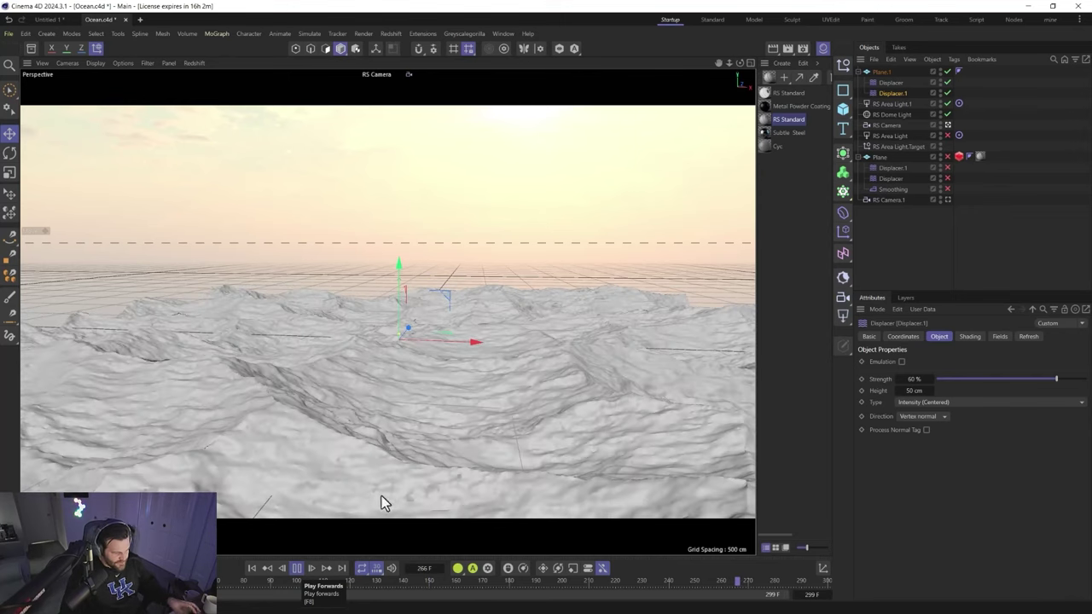
{"action": "left_click_drag", "start_coordinate": [466, 486], "coordinate": [475, 483], "text": "alt"}
{"action": "left_click_drag", "start_coordinate": [452, 441], "coordinate": [305, 395], "text": "alt"}
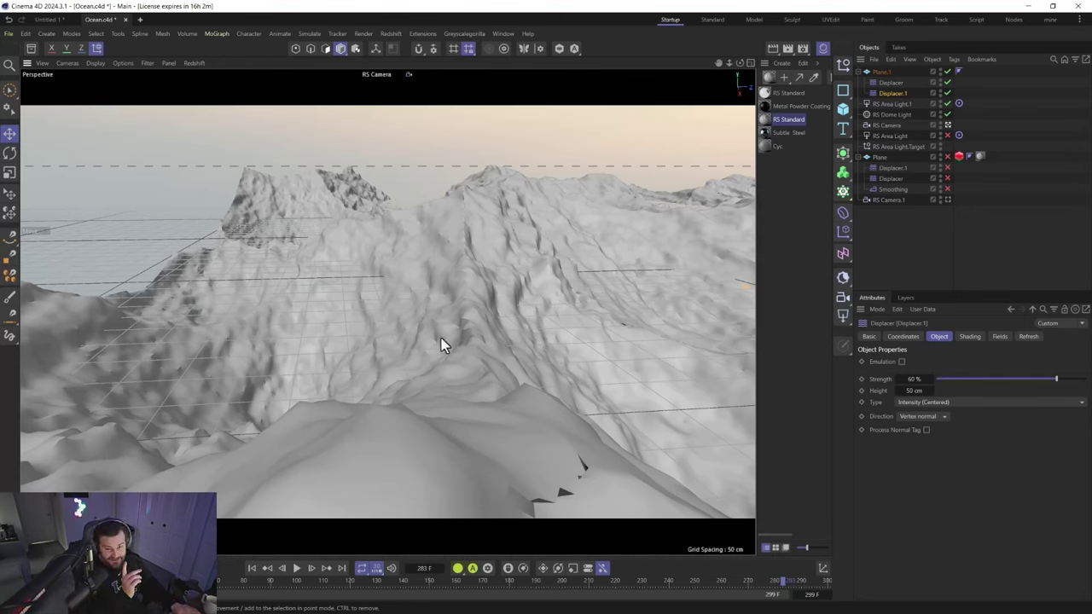
{"action": "key", "text": "ctrl+s"}
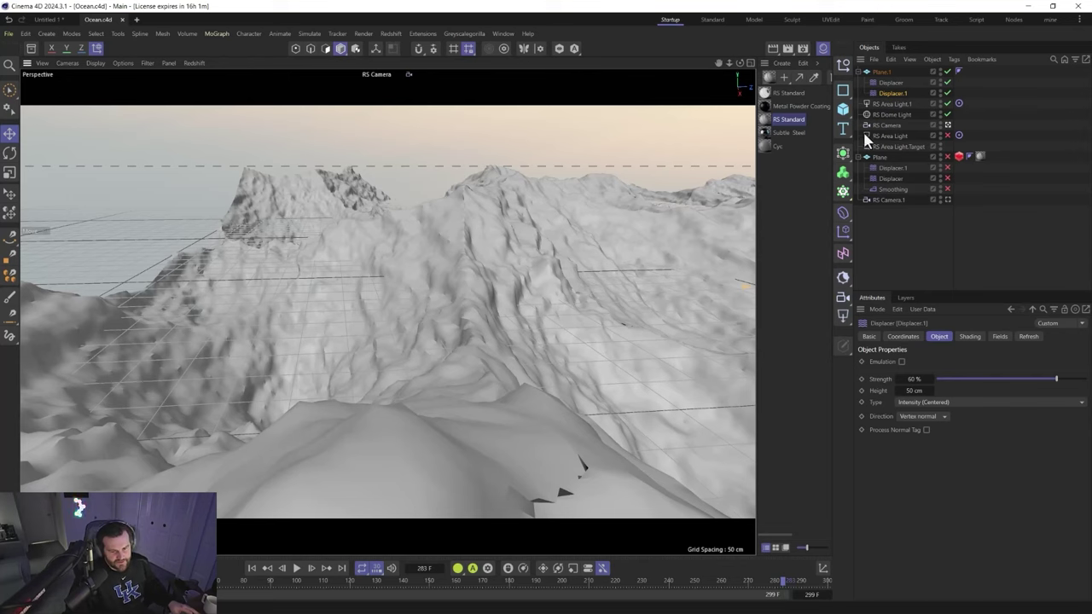
- Add a Smoothing deformer and parent it under Plane.1
{"action": "left_click", "coordinate": [844, 214]}
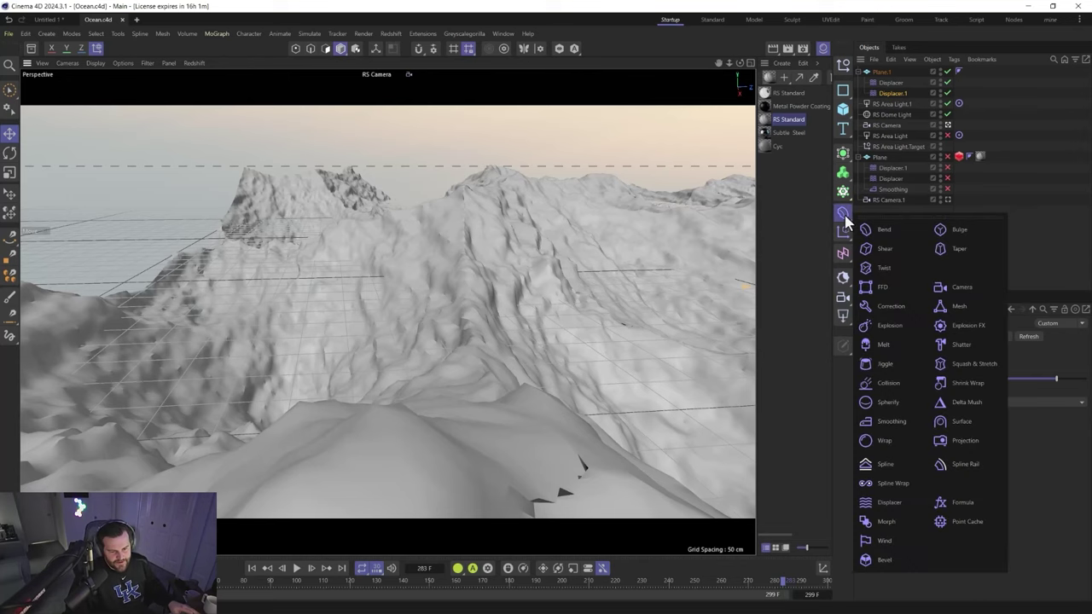
{"action": "left_click", "coordinate": [887, 421]}
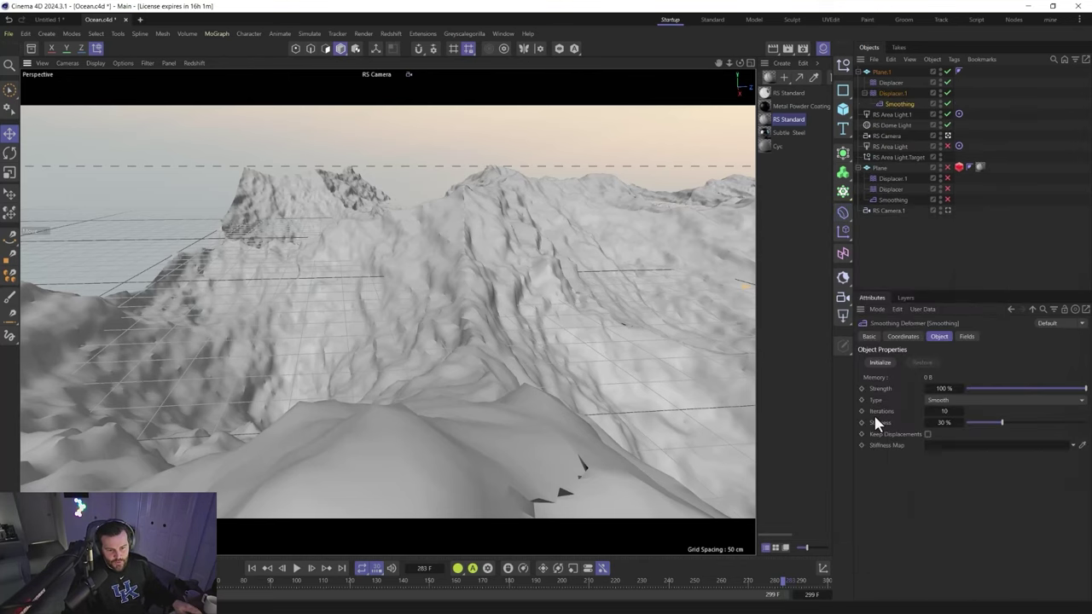
{"action": "mouse_move", "coordinate": [900, 102]}
{"action": "left_mouse_down"}
{"action": "mouse_move", "coordinate": [901, 114]}
{"action": "mouse_move", "coordinate": [900, 101]}
{"action": "mouse_move", "coordinate": [885, 108]}
{"action": "left_mouse_up"}
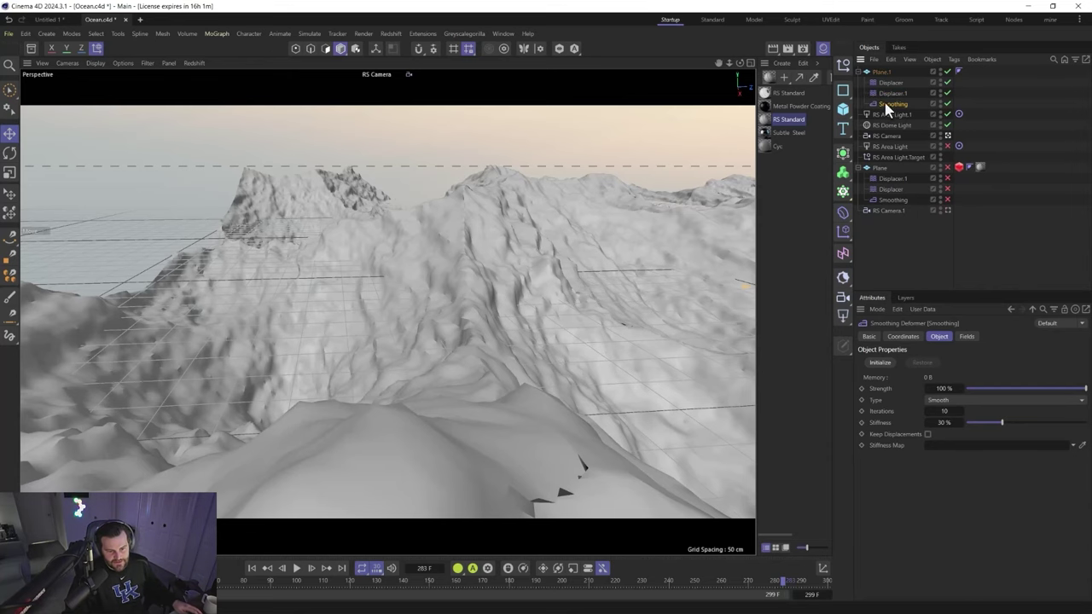
{"action": "left_click", "coordinate": [883, 74]}
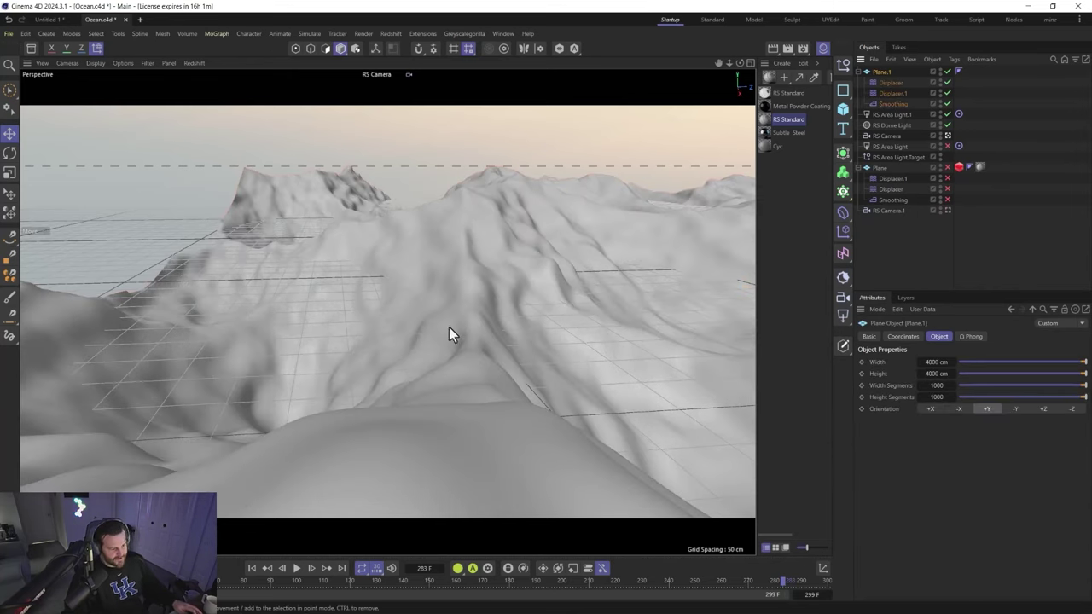
{"action": "left_click_drag", "start_coordinate": [450, 350], "coordinate": [696, 340], "text": "alt"}
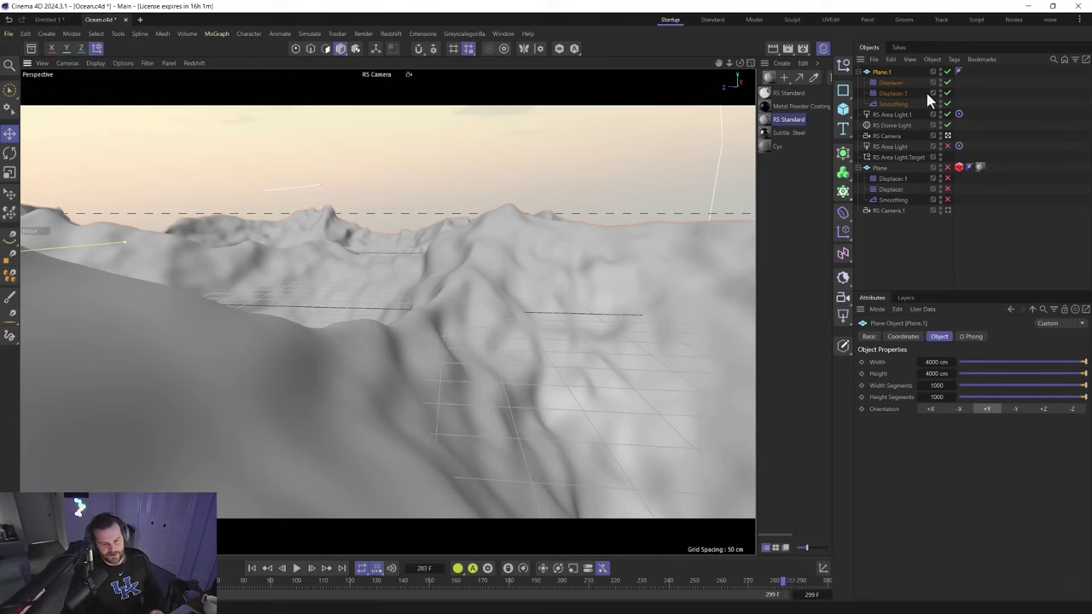
- Set the Smoothing deformer to 30% strength and 28% stiffness, then inspect the softened waves
{"action": "left_click", "coordinate": [901, 104]}
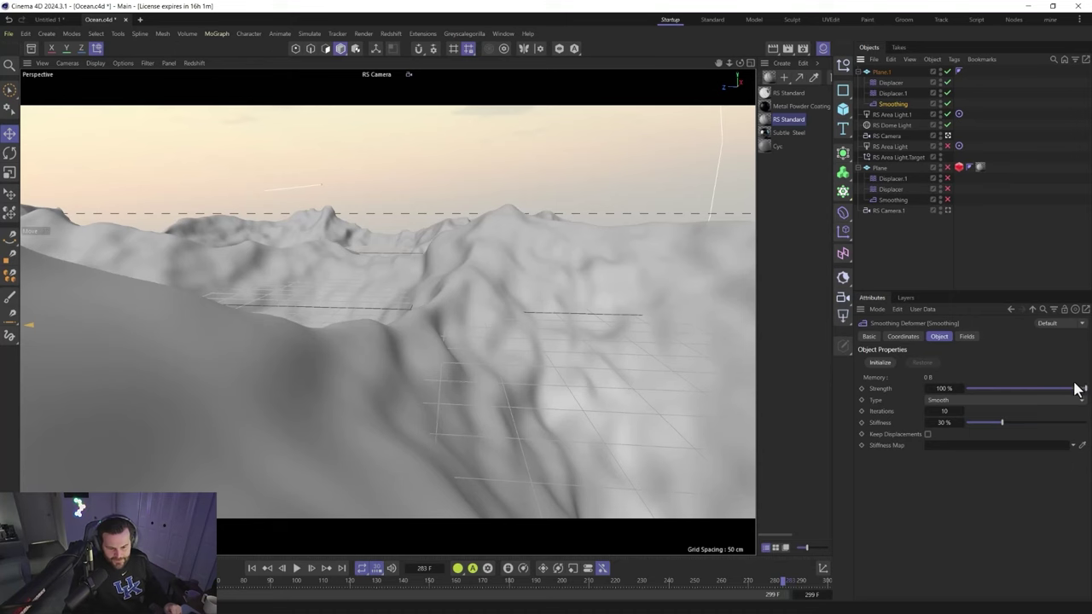
{"action": "left_click_drag", "start_coordinate": [1083, 392], "coordinate": [998, 389]}
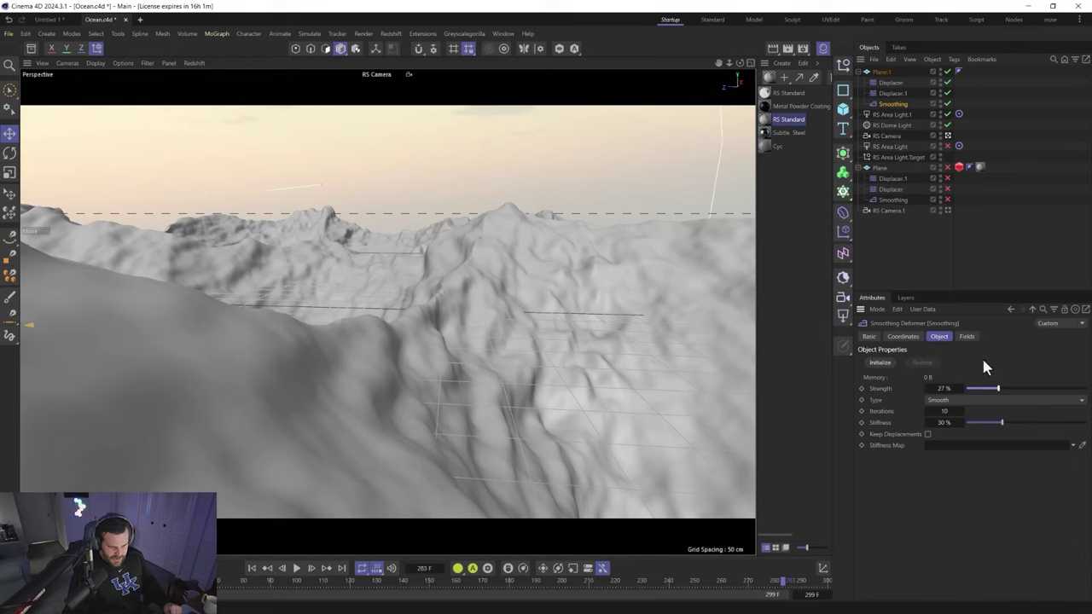
{"action": "left_click_drag", "start_coordinate": [1014, 395], "coordinate": [1018, 389]}
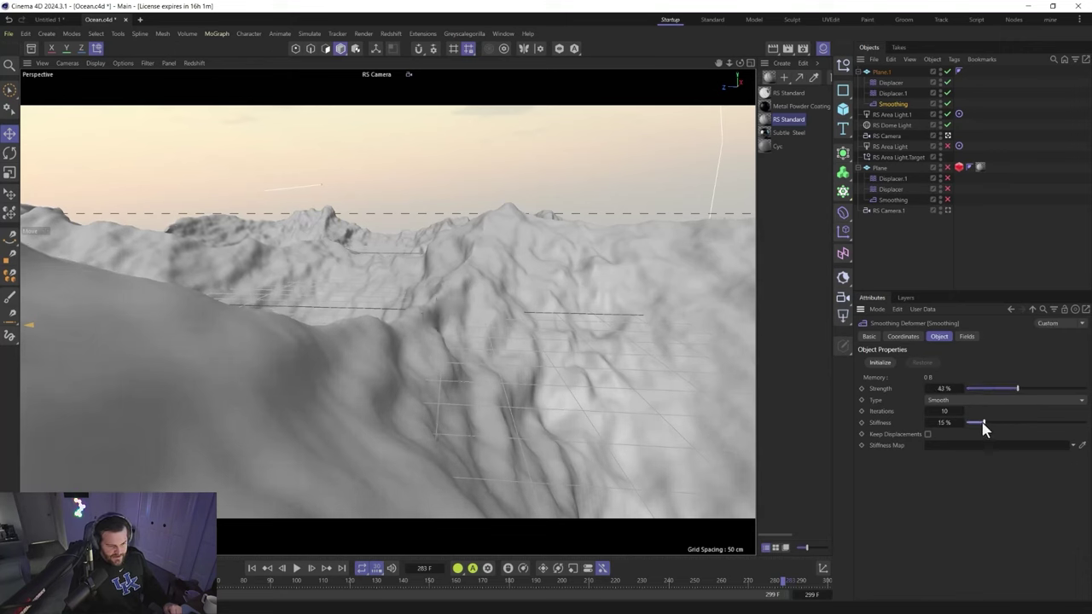
{"action": "left_click_drag", "start_coordinate": [982, 422], "coordinate": [958, 412]}
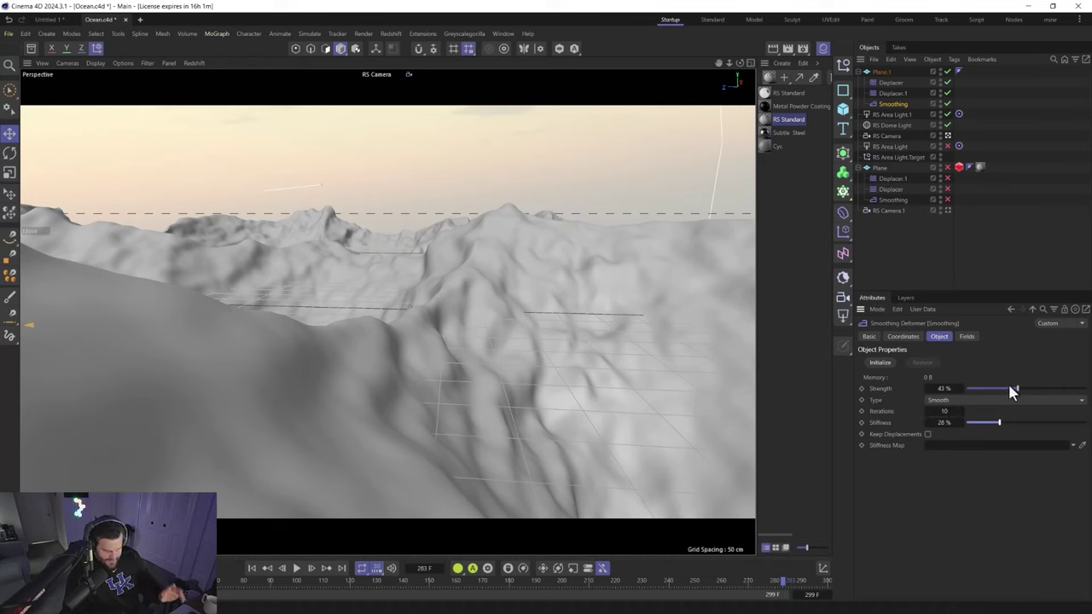
{"action": "left_click_drag", "start_coordinate": [1015, 389], "coordinate": [1002, 389]}
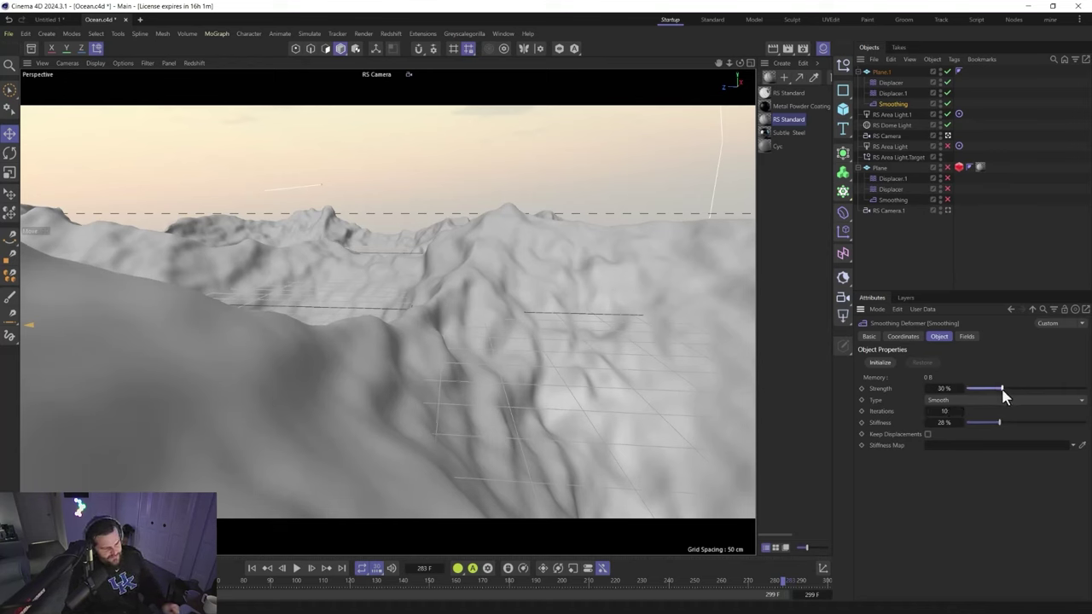
{"action": "left_click_drag", "start_coordinate": [458, 334], "coordinate": [512, 321], "text": "alt"}
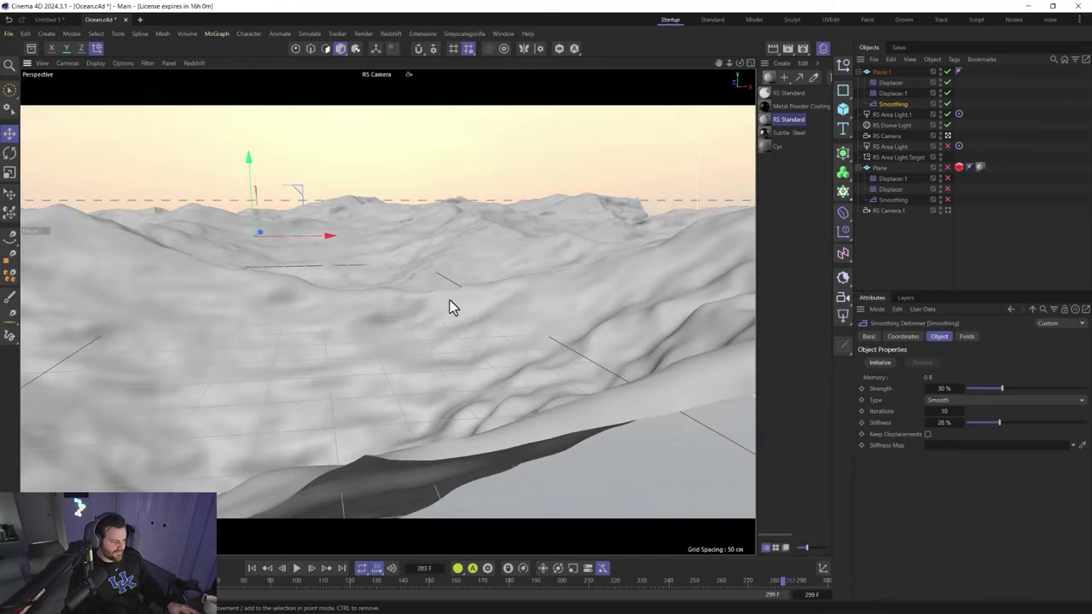
{"action": "left_click_drag", "start_coordinate": [449, 307], "coordinate": [488, 379], "text": "alt"}
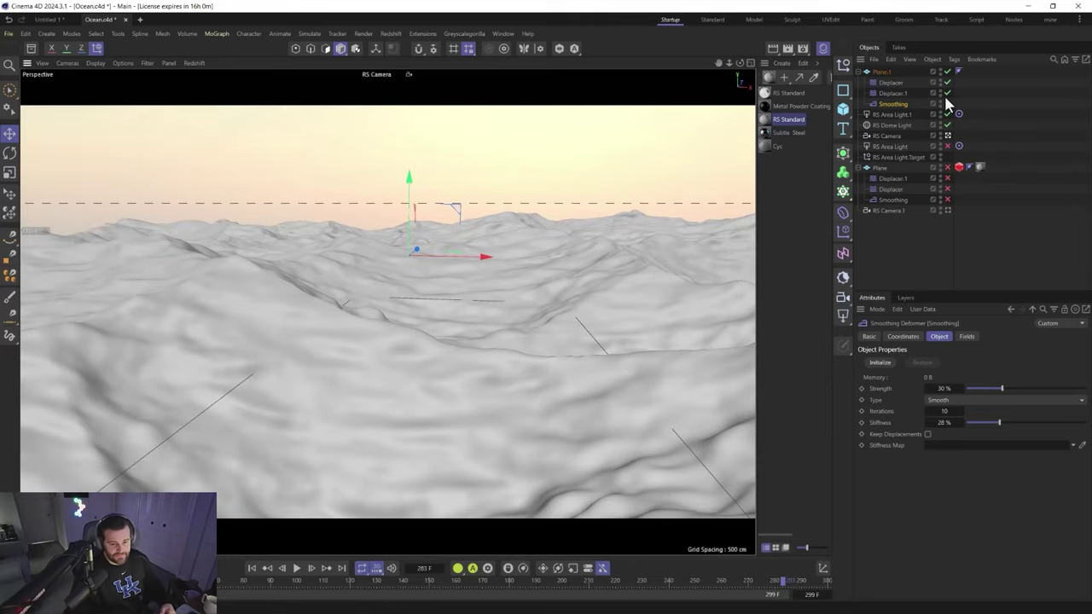
- Add a Redshift Object tag to Plane.1
{"action": "left_click", "coordinate": [887, 72]}
{"action": "right_click", "coordinate": [887, 73]}
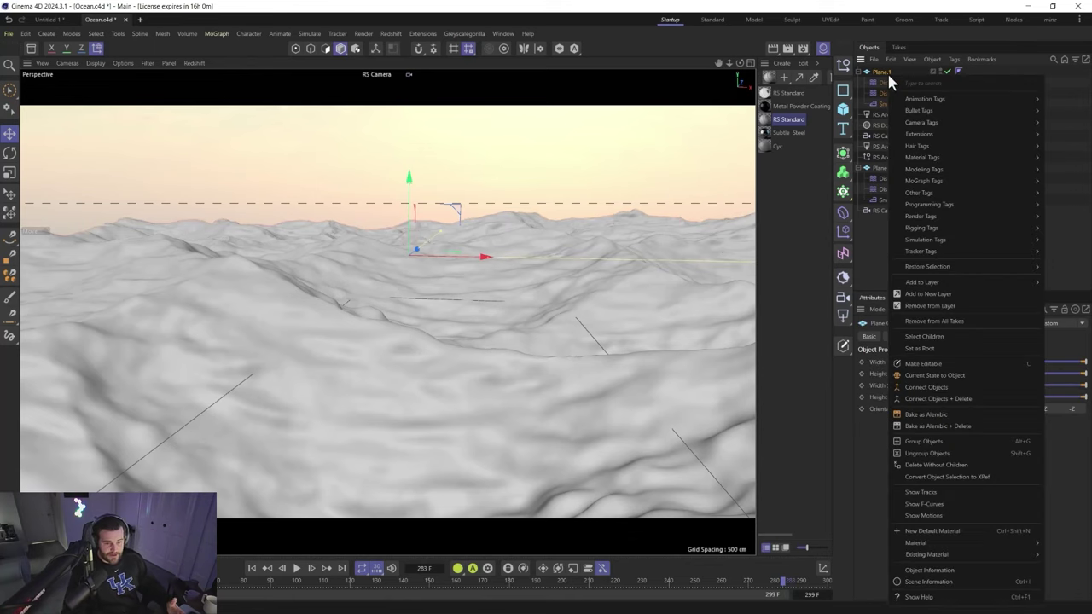
{"action": "mouse_move", "coordinate": [904, 217]}
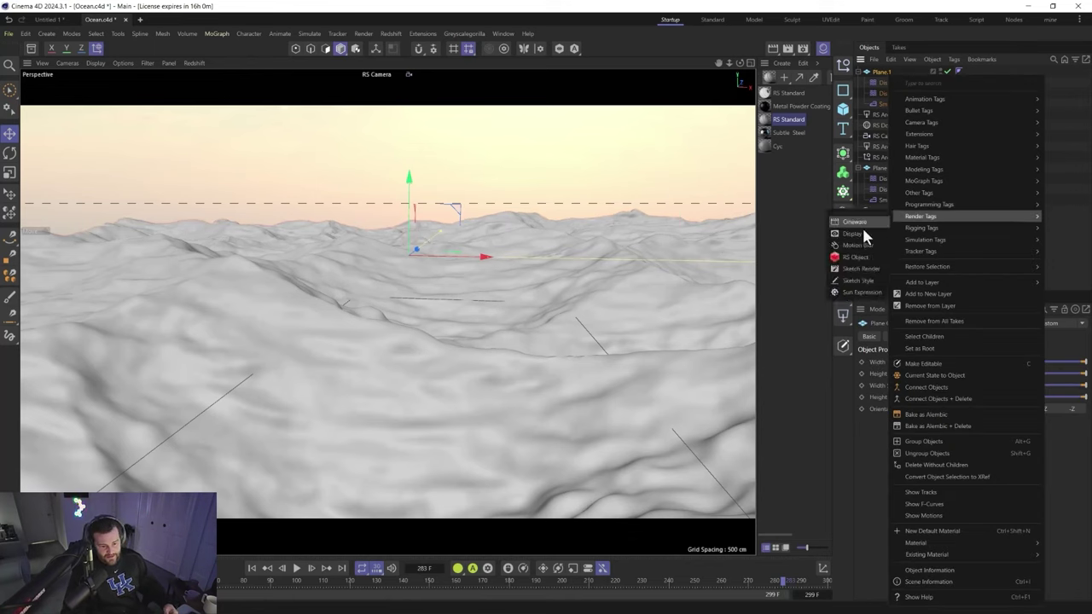
{"action": "left_click", "coordinate": [855, 257]}
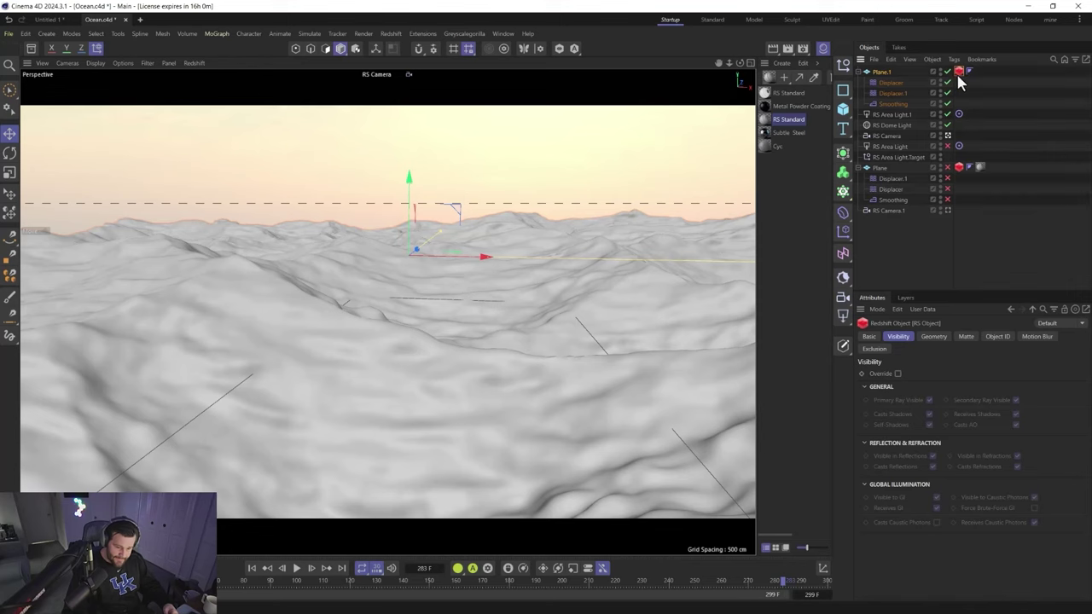
- Turn on Geometry Override in the Redshift tag, leaving Tessellation disabled
{"action": "left_click", "coordinate": [933, 337]}
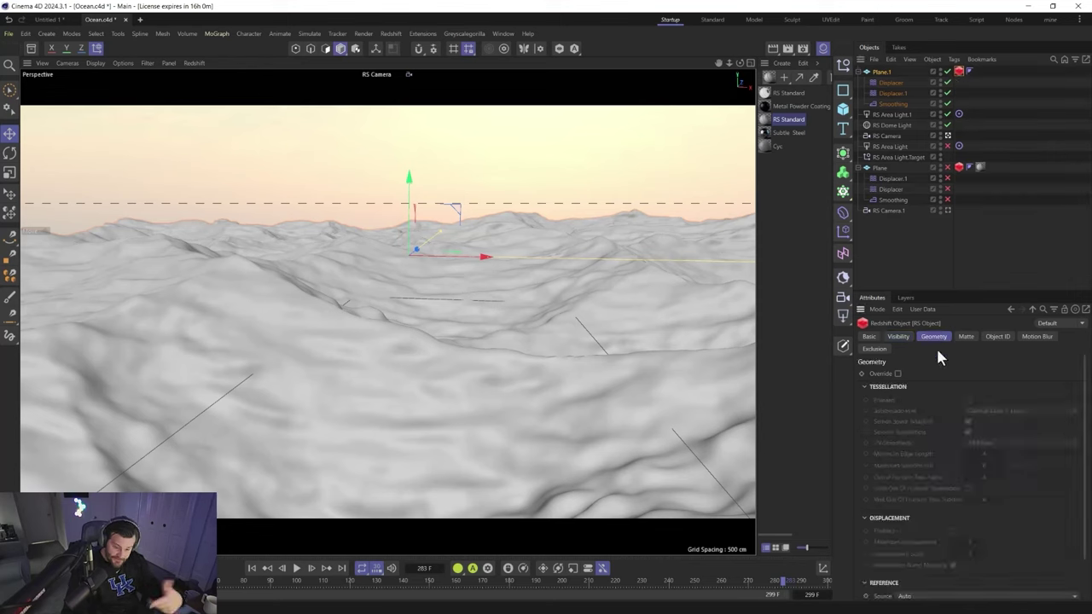
{"action": "left_click", "coordinate": [897, 375]}
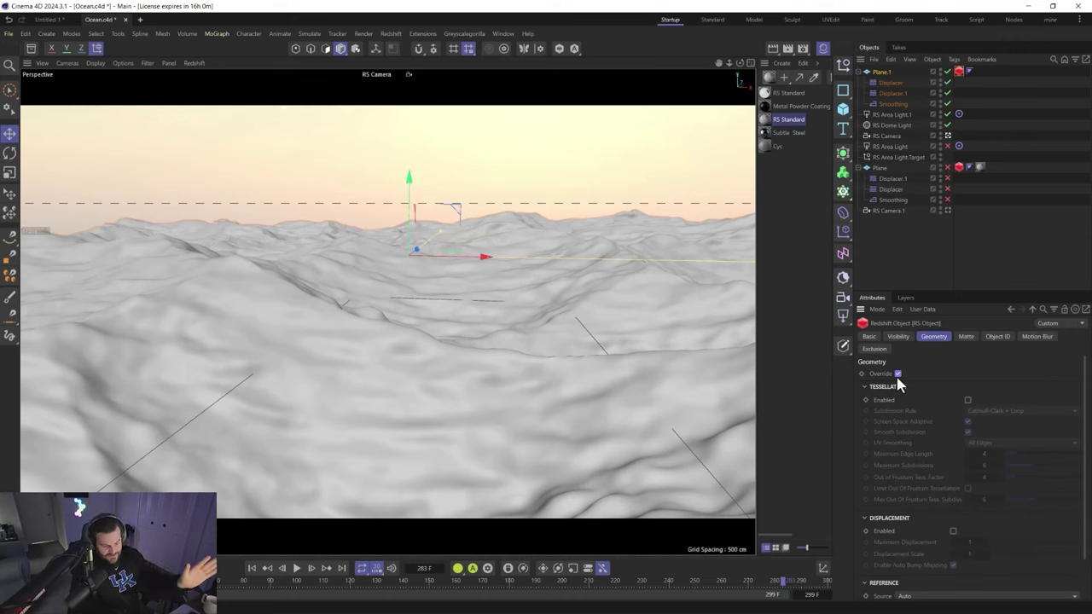
{"action": "scroll", "coordinate": [947, 546], "scroll_direction": "down", "scroll_amount": 2}
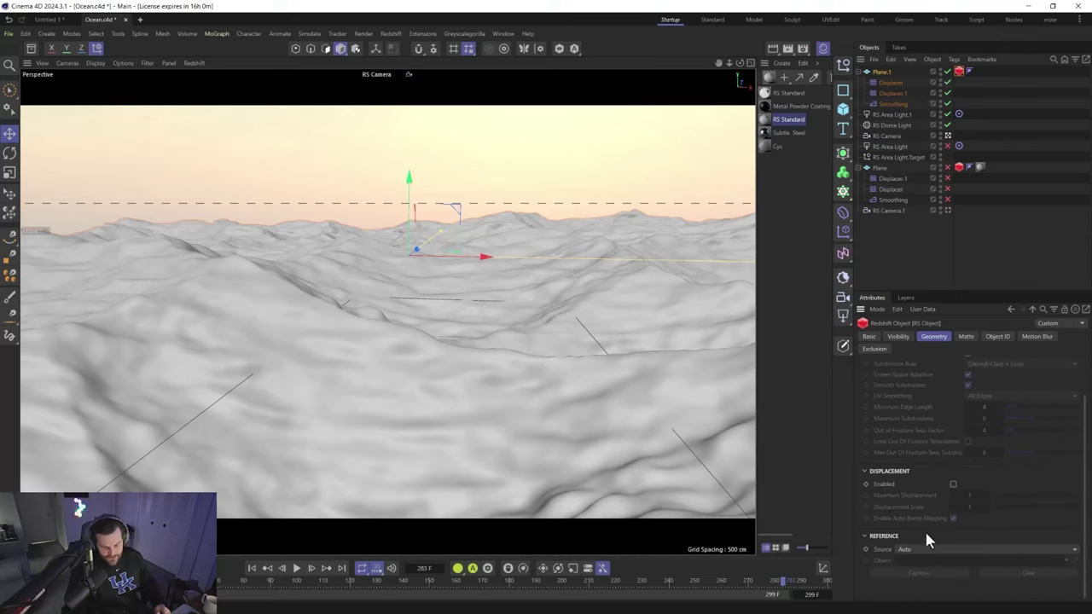
{"action": "scroll", "coordinate": [946, 486], "scroll_direction": "up", "scroll_amount": 2}
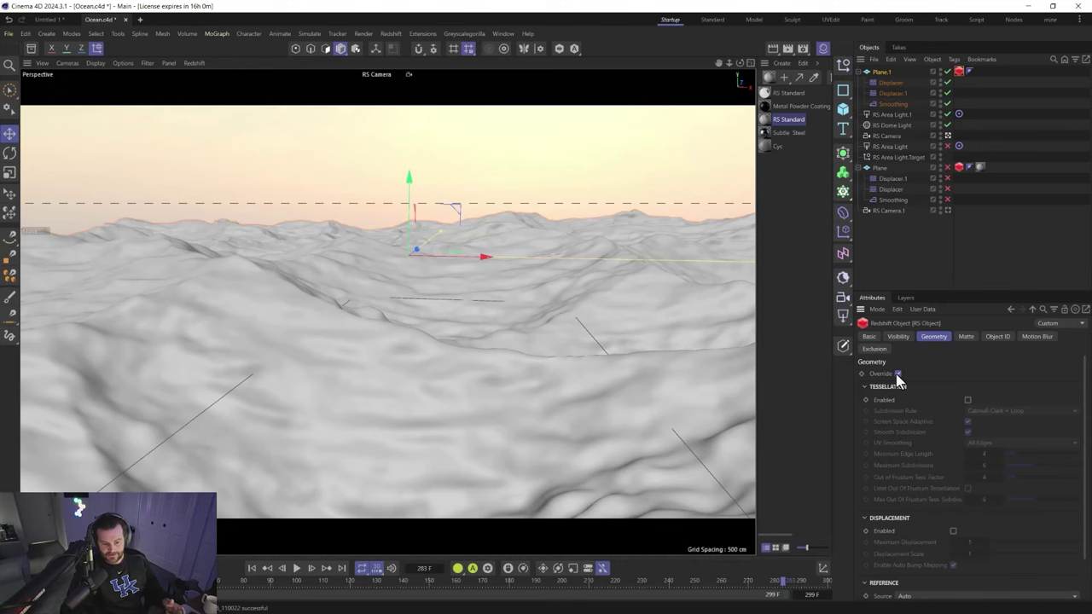
{"action": "left_click", "coordinate": [898, 374]}
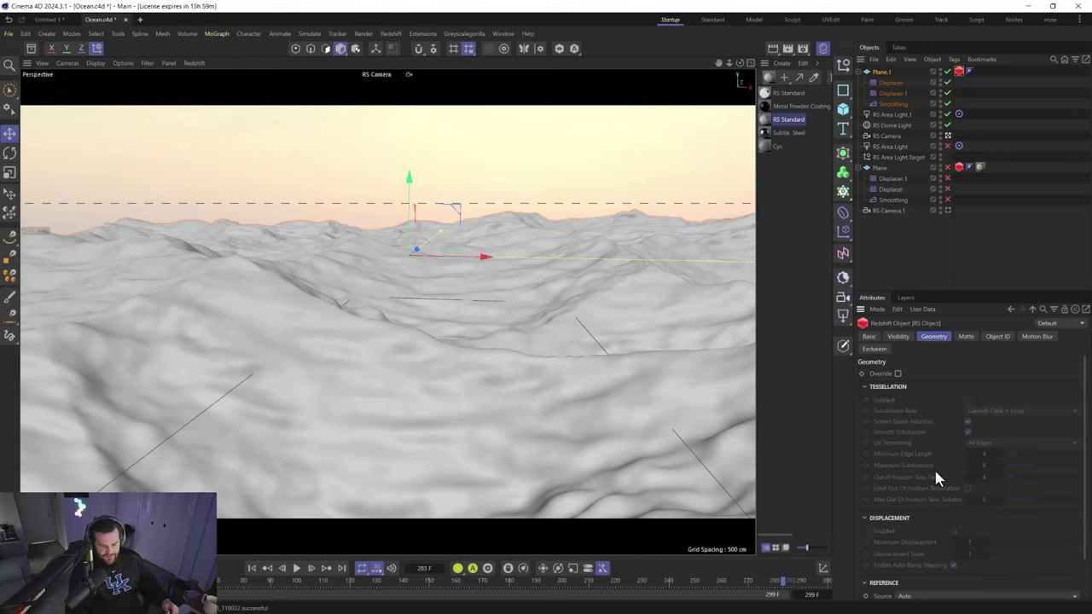
{"action": "left_click", "coordinate": [897, 375]}
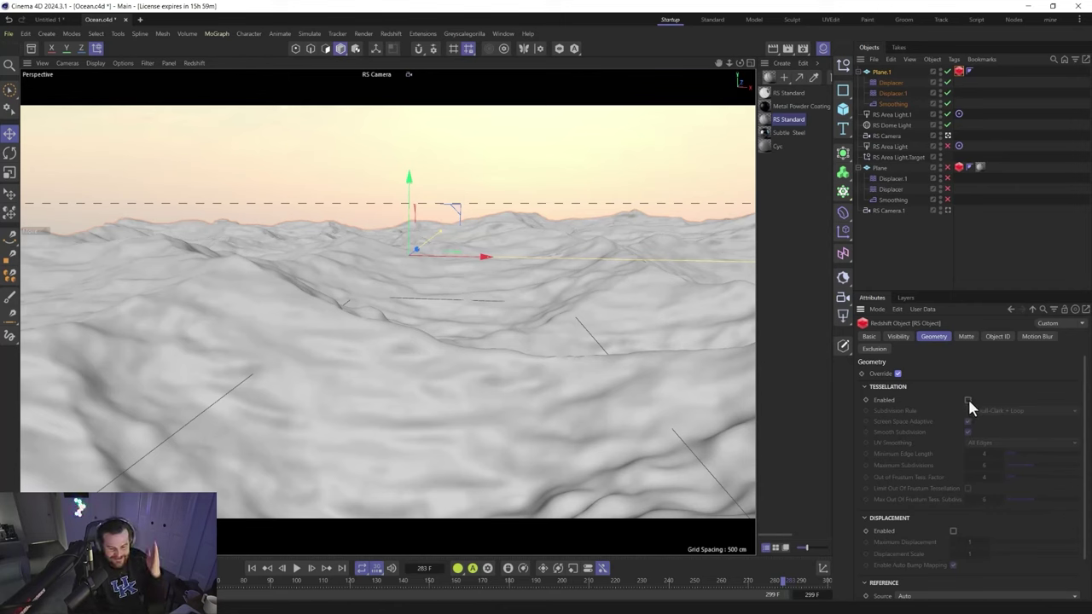
{"action": "left_click", "coordinate": [969, 401]}
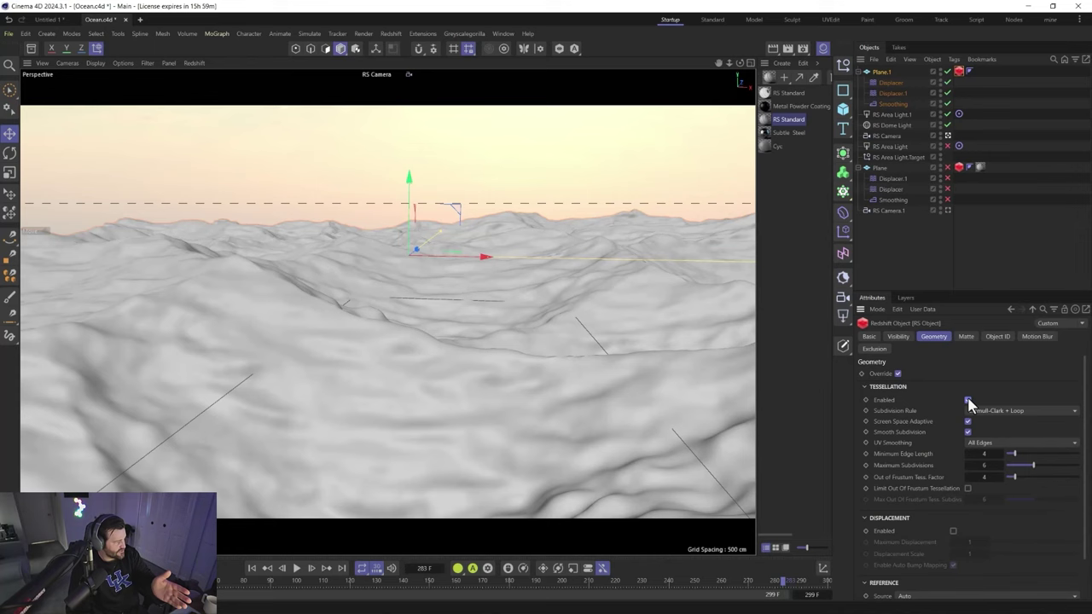
{"action": "left_click", "coordinate": [967, 400]}
- Open the Redshift RenderView and start rendering the ocean scene
{"action": "left_click", "coordinate": [393, 49]}
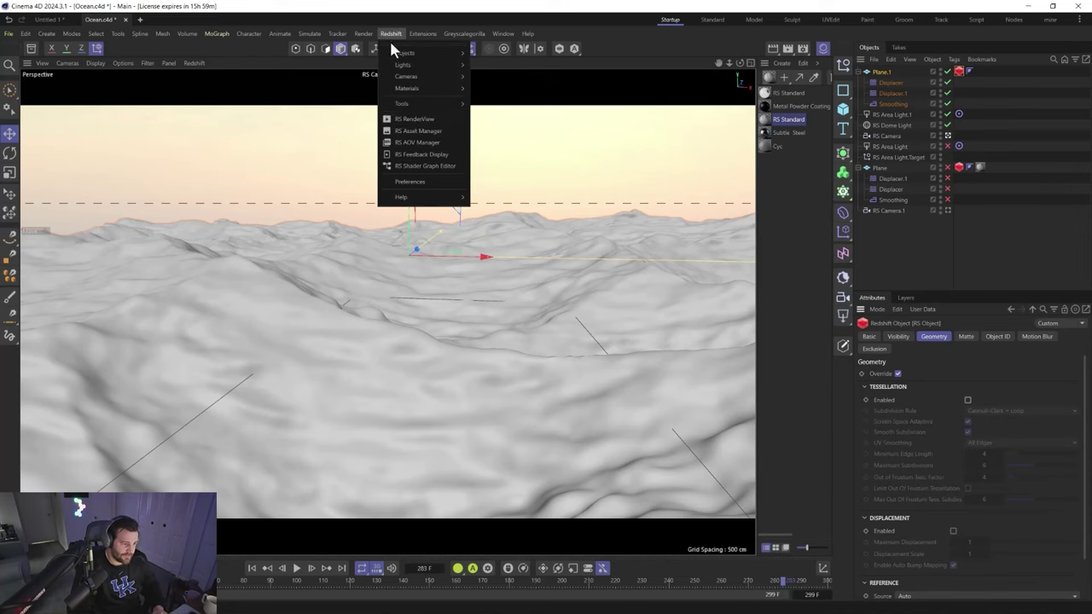
{"action": "left_click", "coordinate": [422, 124]}
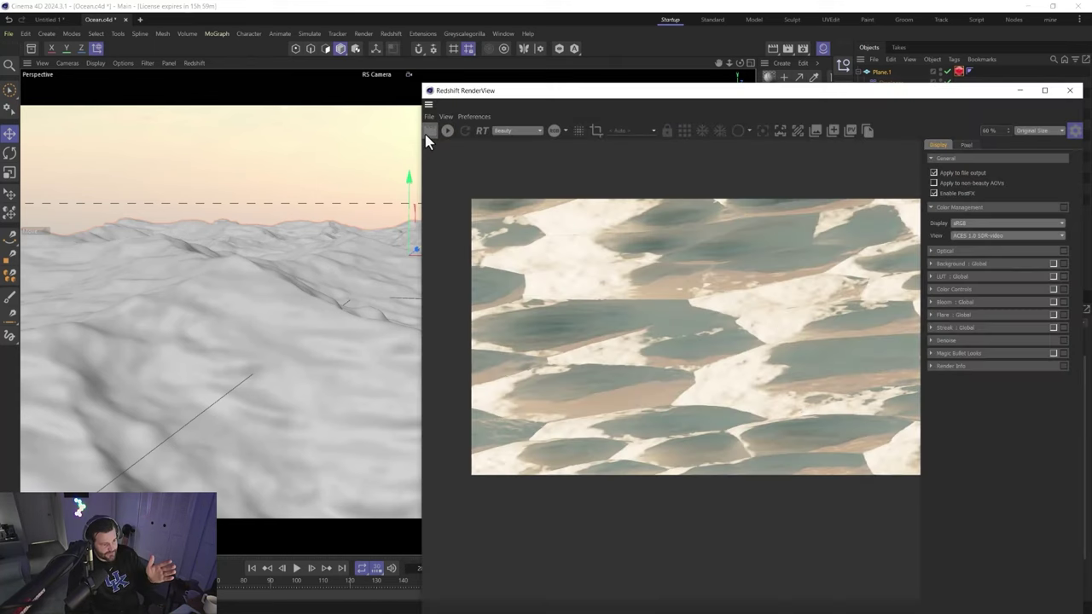
{"action": "left_click", "coordinate": [444, 131]}
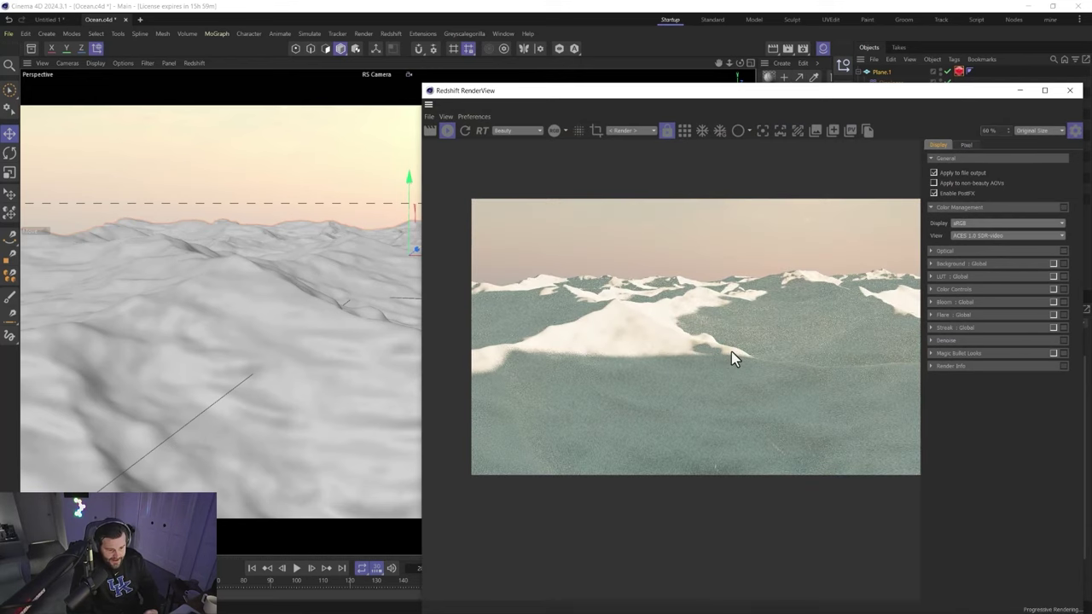
{"action": "scroll", "coordinate": [641, 324], "scroll_direction": "up", "scroll_amount": 5}
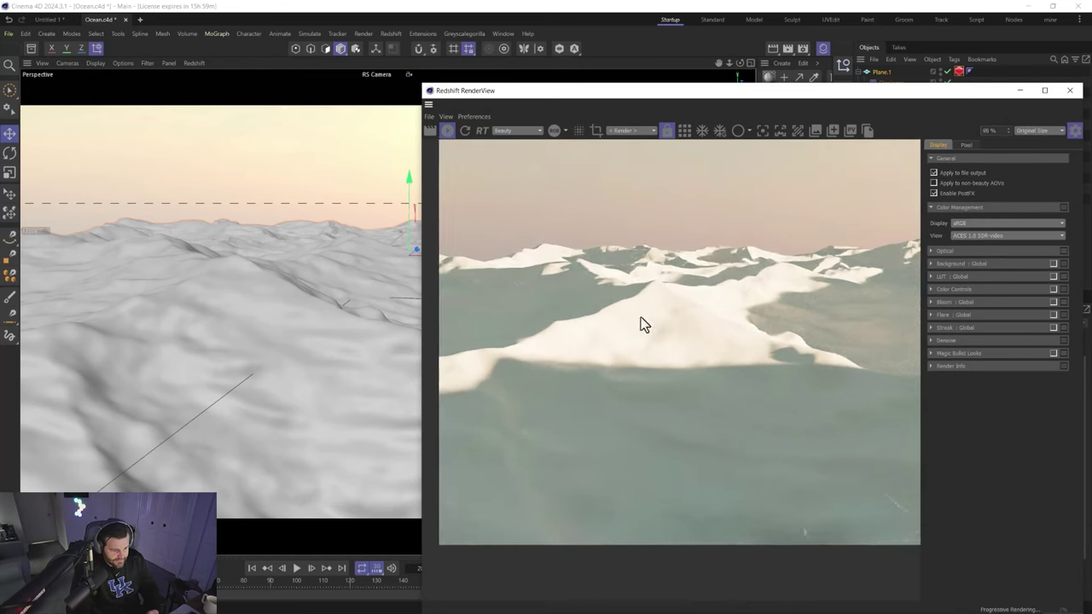
{"action": "scroll", "coordinate": [777, 346], "scroll_direction": "up", "scroll_amount": 6}
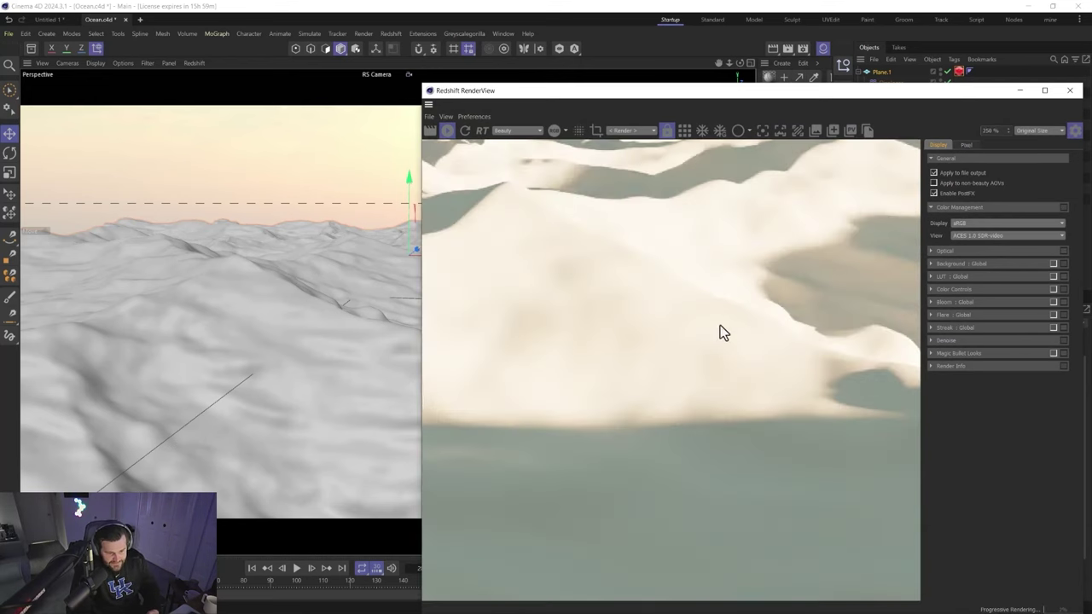
{"action": "left_click_drag", "start_coordinate": [823, 99], "coordinate": [450, 80]}
{"action": "scroll", "coordinate": [348, 301], "scroll_direction": "down", "scroll_amount": 5}
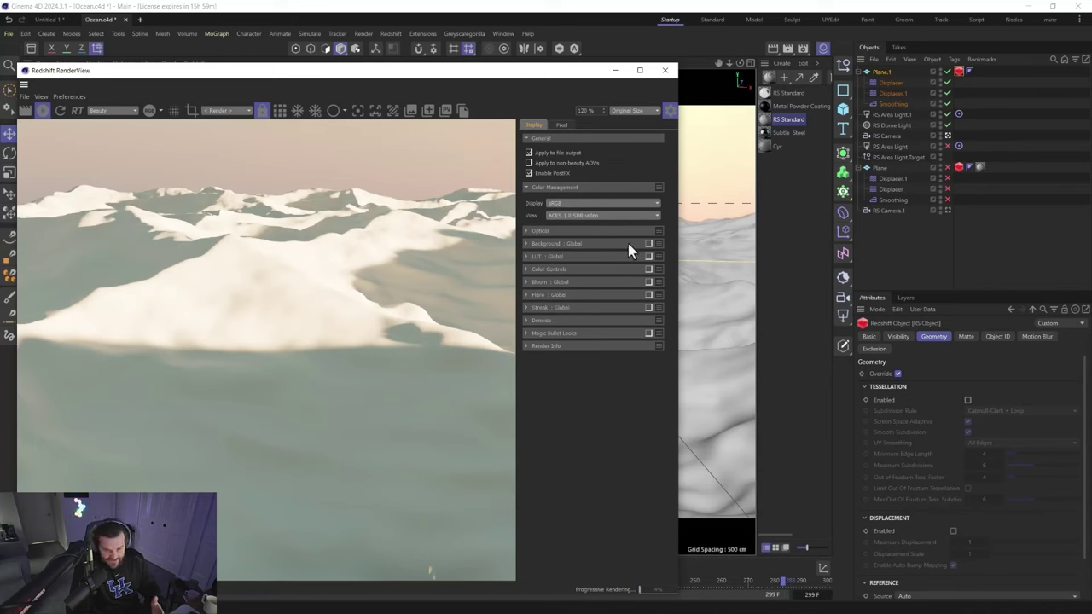
- Enable Tessellation on Plane.1 and re-render with tessellation applied
{"action": "left_click", "coordinate": [967, 400]}
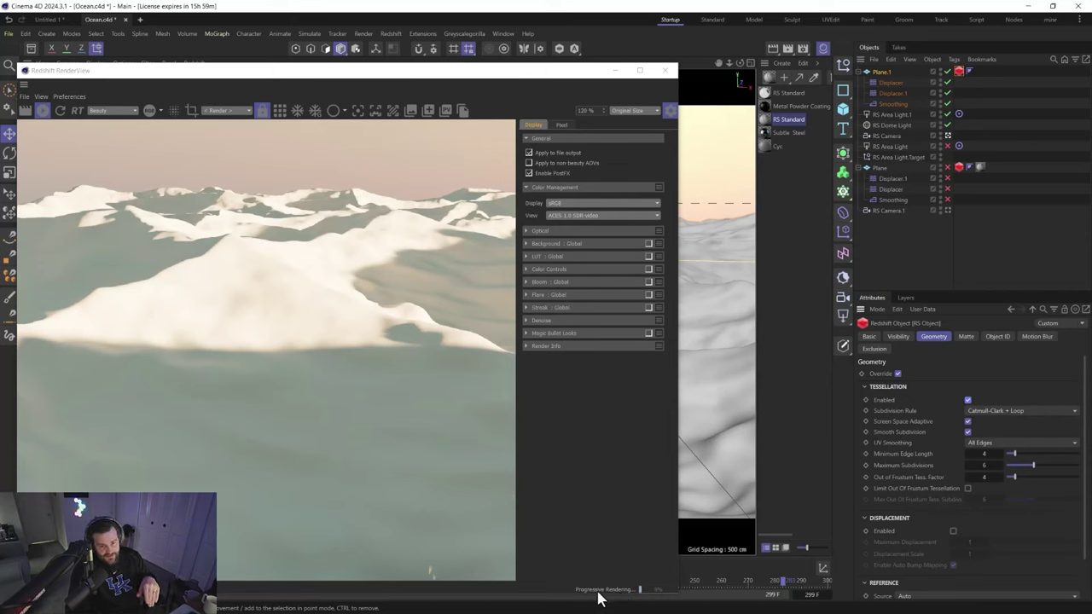
{"action": "left_click", "coordinate": [59, 113]}
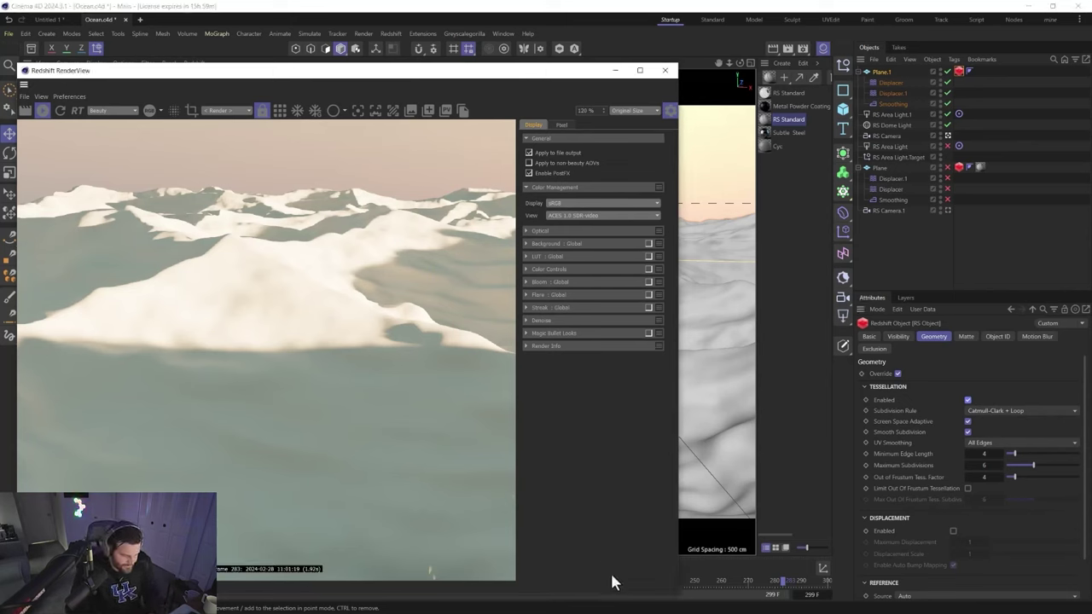
{"action": "left_click_drag", "start_coordinate": [347, 79], "coordinate": [378, 55]}
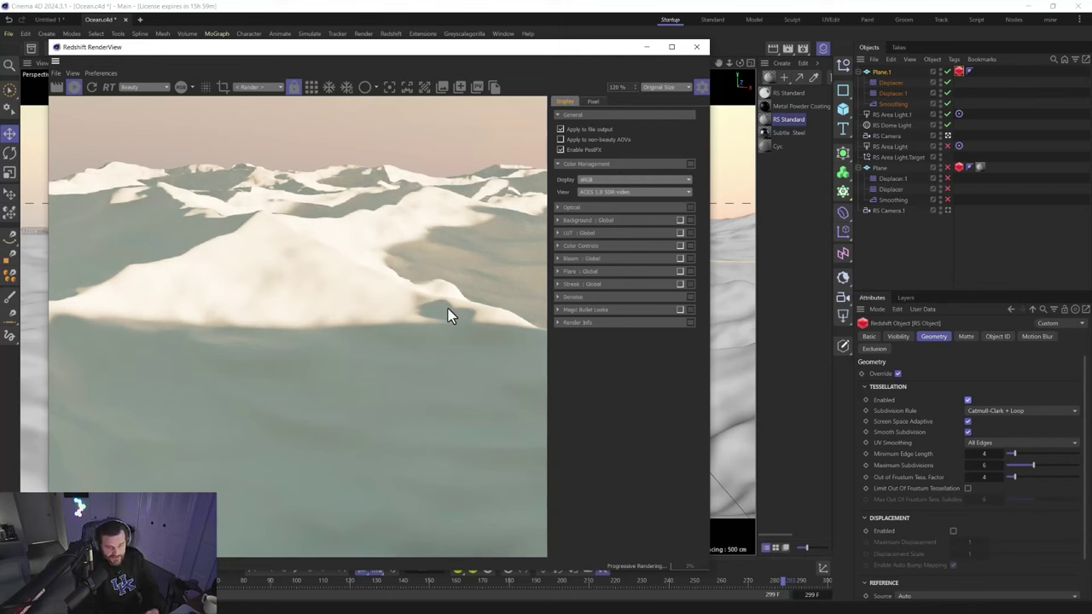
- Raise the Smoothing stiffness to 74% and reposition the RenderView window
{"action": "left_click", "coordinate": [887, 103]}
{"action": "left_click_drag", "start_coordinate": [998, 425], "coordinate": [1058, 429]}
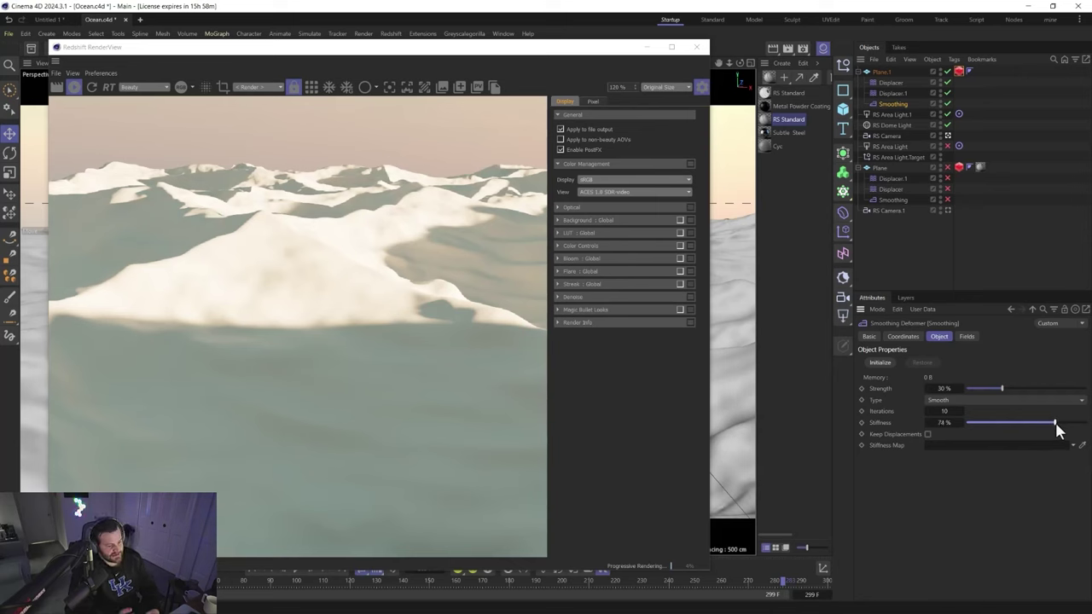
{"action": "left_click", "coordinate": [984, 389]}
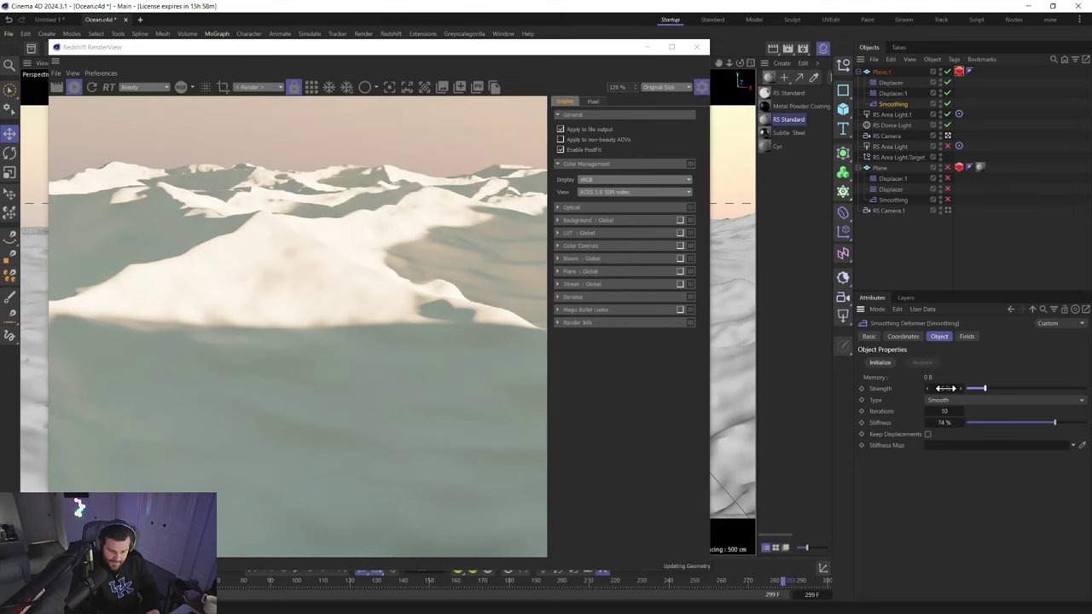
{"action": "double_click", "coordinate": [945, 388]}
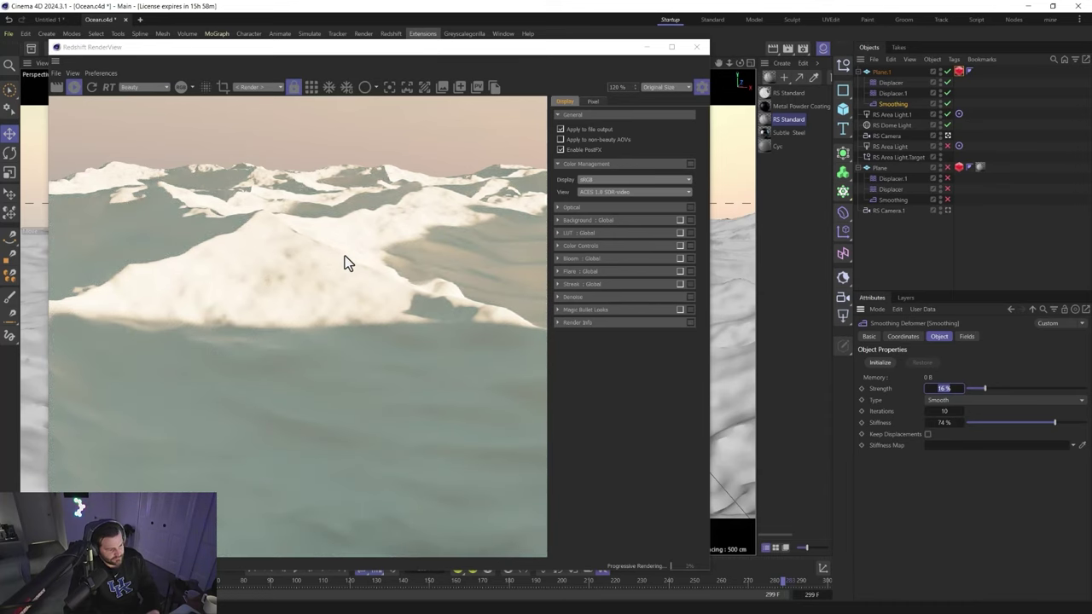
{"action": "left_click_drag", "start_coordinate": [314, 48], "coordinate": [428, 399]}
{"action": "left_click_drag", "start_coordinate": [429, 447], "coordinate": [402, 383]}
{"action": "left_click_drag", "start_coordinate": [484, 413], "coordinate": [471, 39]}
{"action": "scroll", "coordinate": [479, 283], "scroll_direction": "up", "scroll_amount": 6}
{"action": "scroll", "coordinate": [471, 278], "scroll_direction": "down", "scroll_amount": 5}
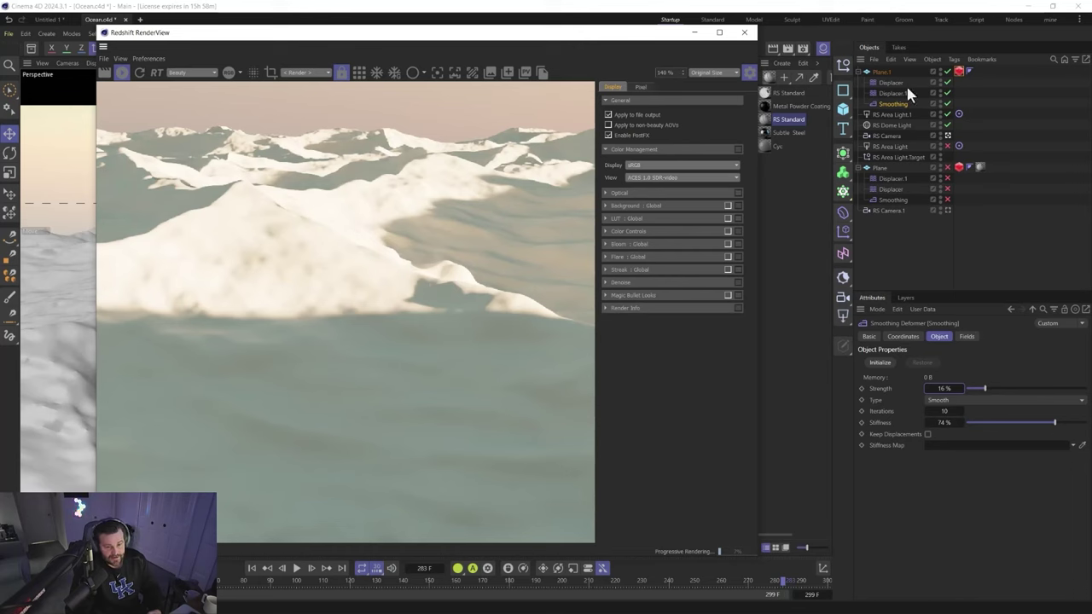
- Enter exact Smoothing values: 20% strength and 60% stiffness, keeping type Smooth
{"action": "left_click", "coordinate": [946, 400]}
{"action": "left_click", "coordinate": [957, 375]}
{"action": "double_click", "coordinate": [943, 388]}
{"action": "type", "text": "20"}
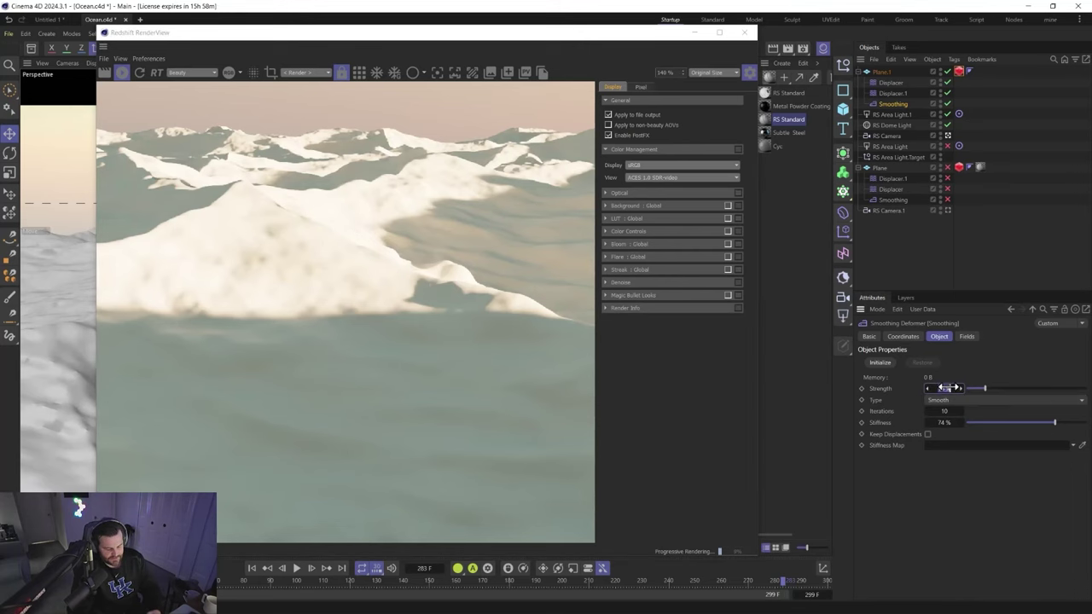
{"action": "key", "text": "Return"}
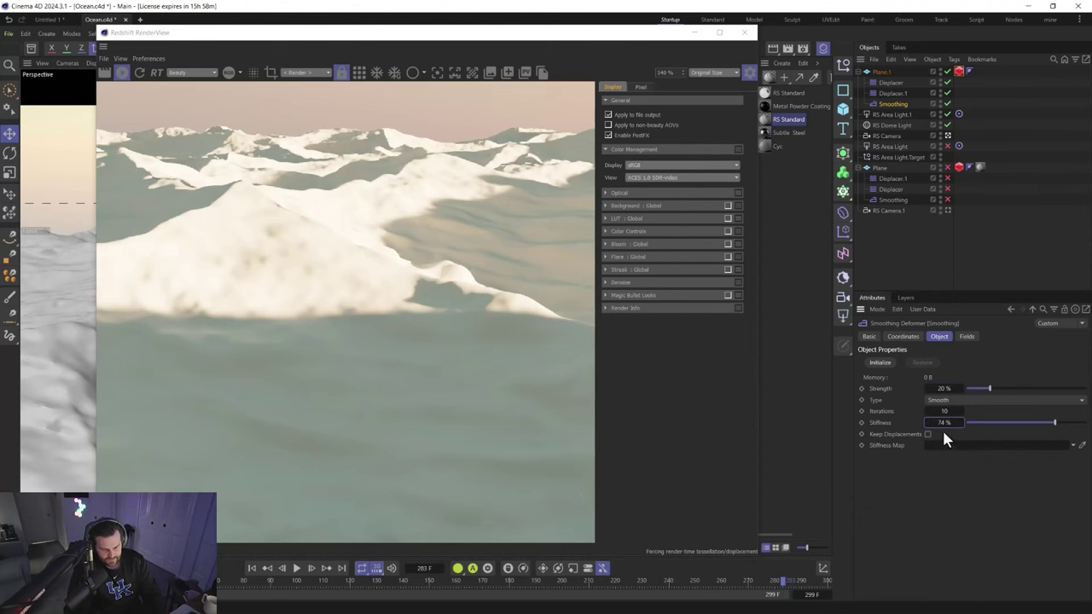
{"action": "double_click", "coordinate": [942, 424]}
{"action": "type", "text": "60"}
{"action": "key", "text": "Return"}
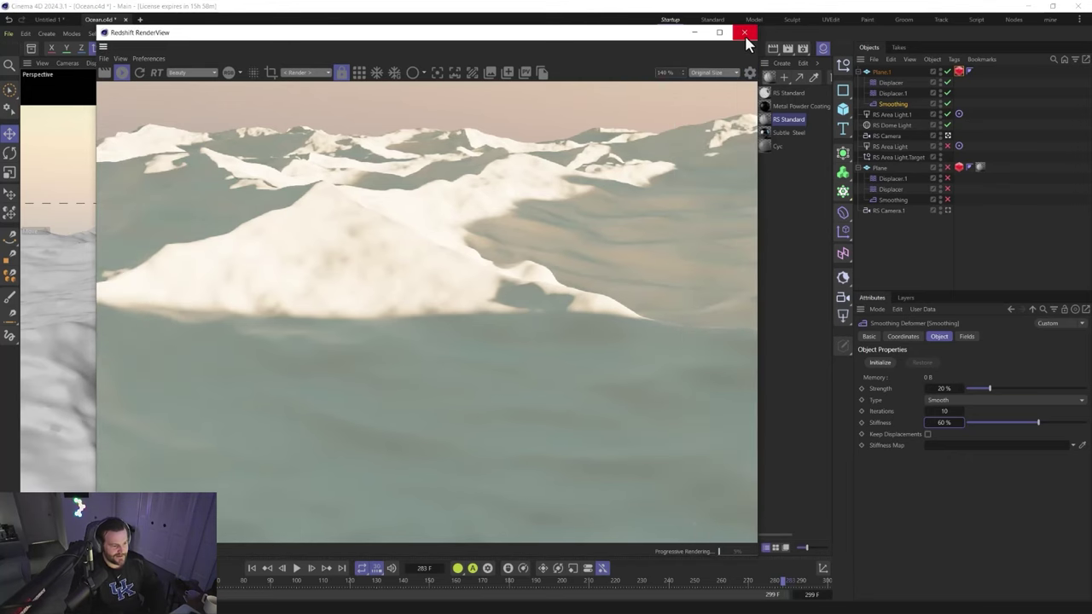
- Close the RenderView and assign the RS Standard material to Plane.1
{"action": "left_click", "coordinate": [744, 32]}
{"action": "left_click", "coordinate": [886, 238]}
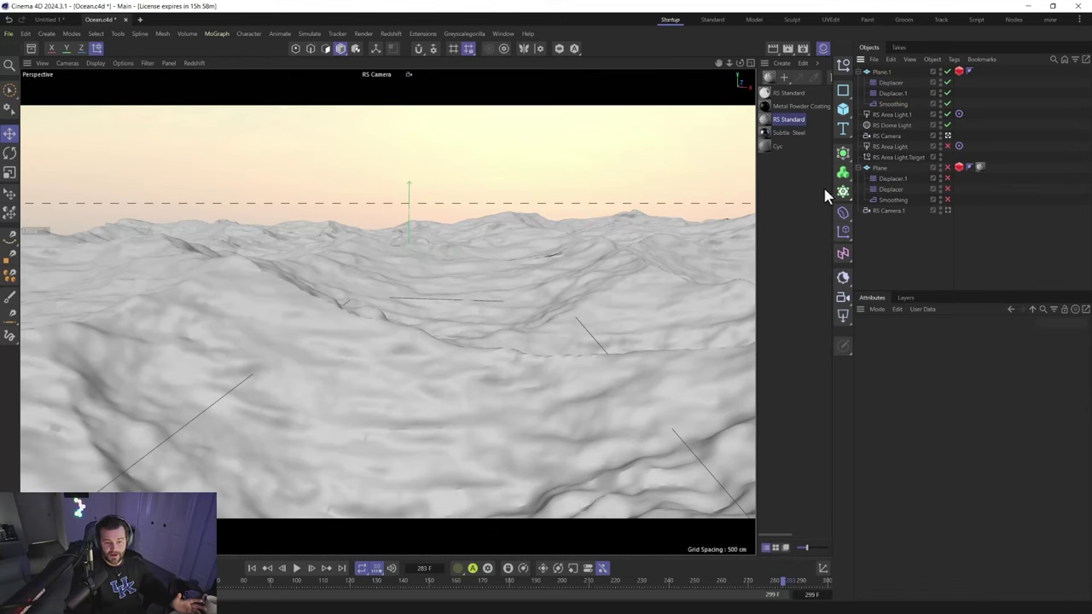
{"action": "left_click_drag", "start_coordinate": [768, 106], "coordinate": [894, 72]}
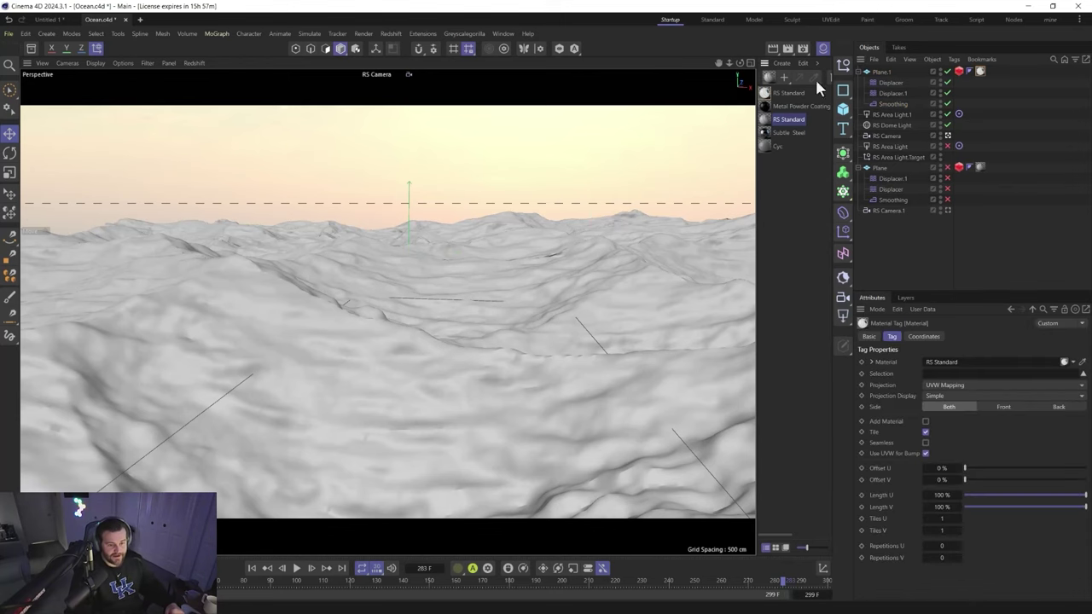
- Render the teal foam-streaked waves in Redshift RenderView, then open the material's node graph
{"action": "left_click", "coordinate": [391, 34]}
{"action": "left_click", "coordinate": [404, 120]}
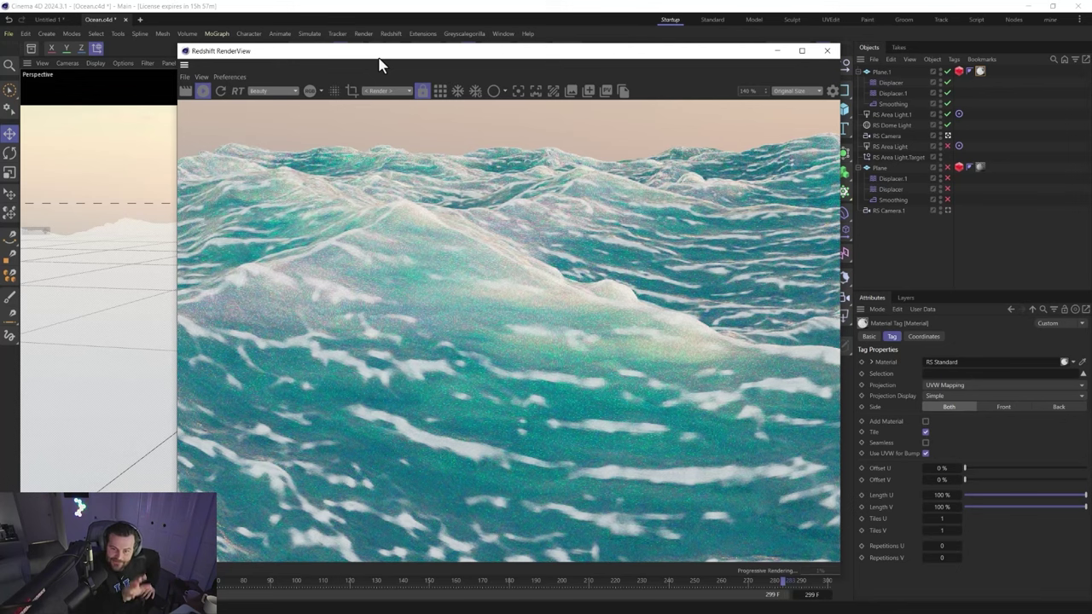
{"action": "scroll", "coordinate": [559, 293], "scroll_direction": "down", "scroll_amount": 3}
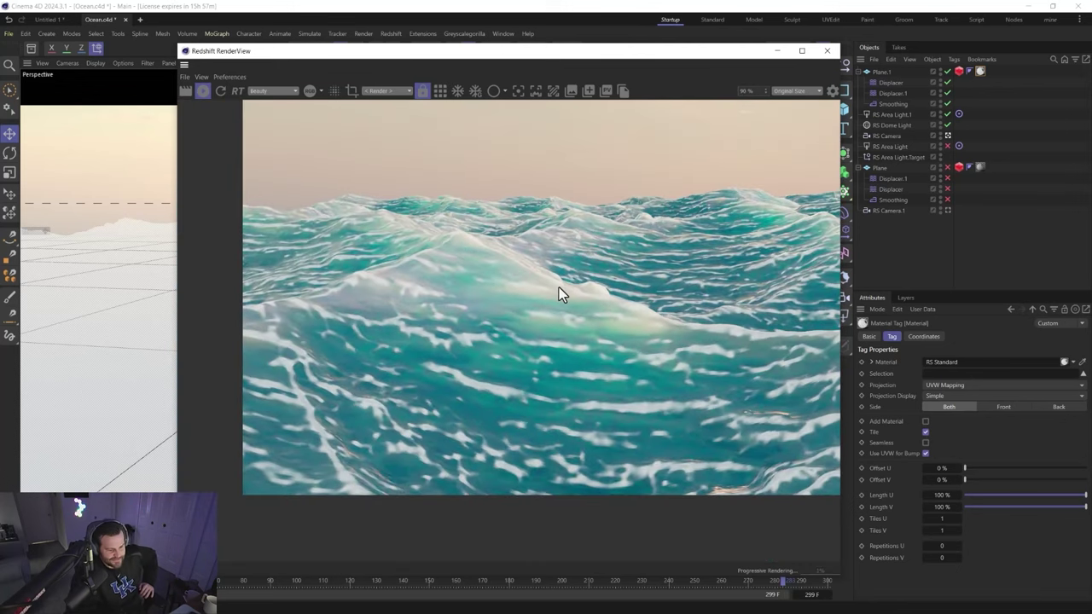
{"action": "scroll", "coordinate": [563, 299], "scroll_direction": "down", "scroll_amount": 2}
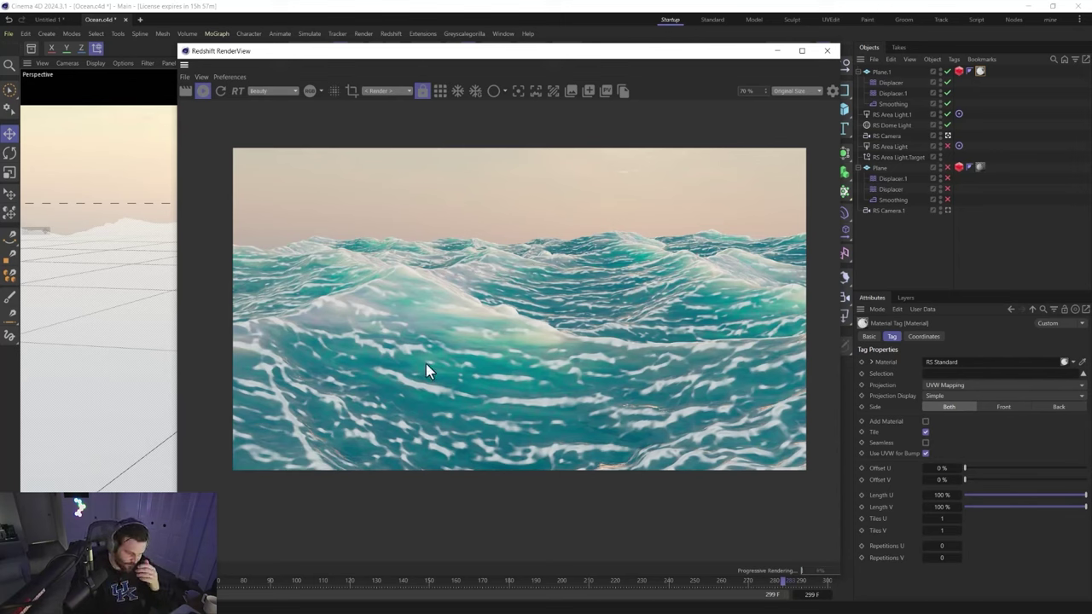
{"action": "left_click", "coordinate": [827, 50]}
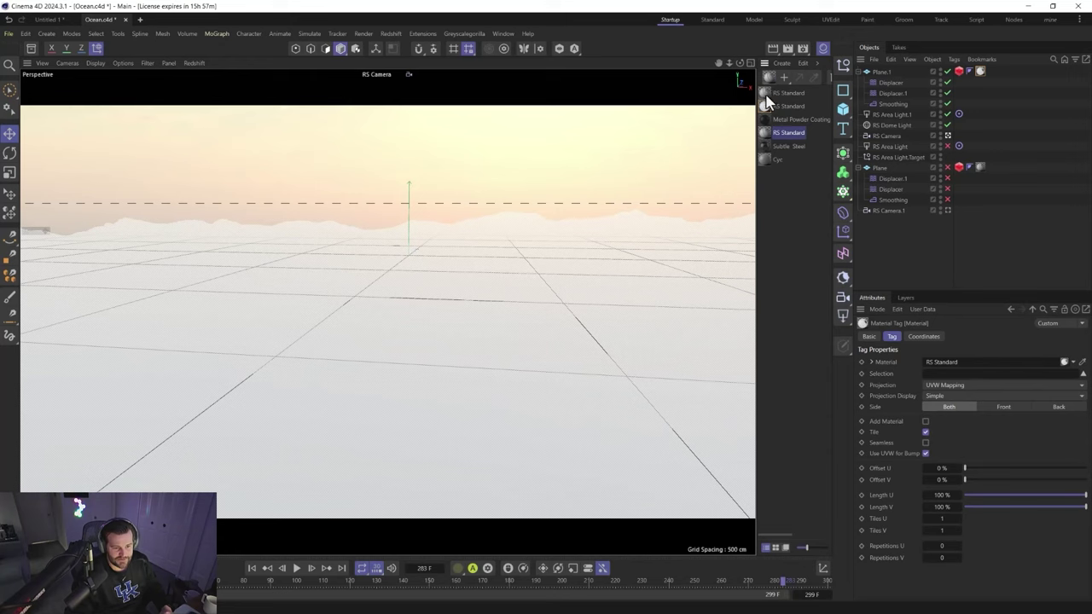
{"action": "double_click", "coordinate": [767, 92]}
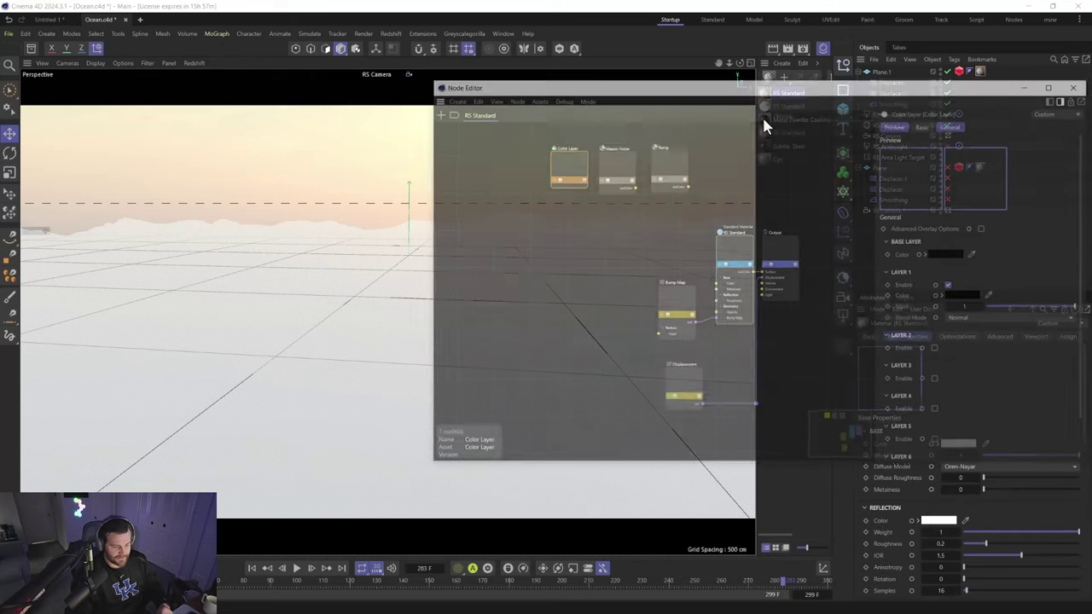
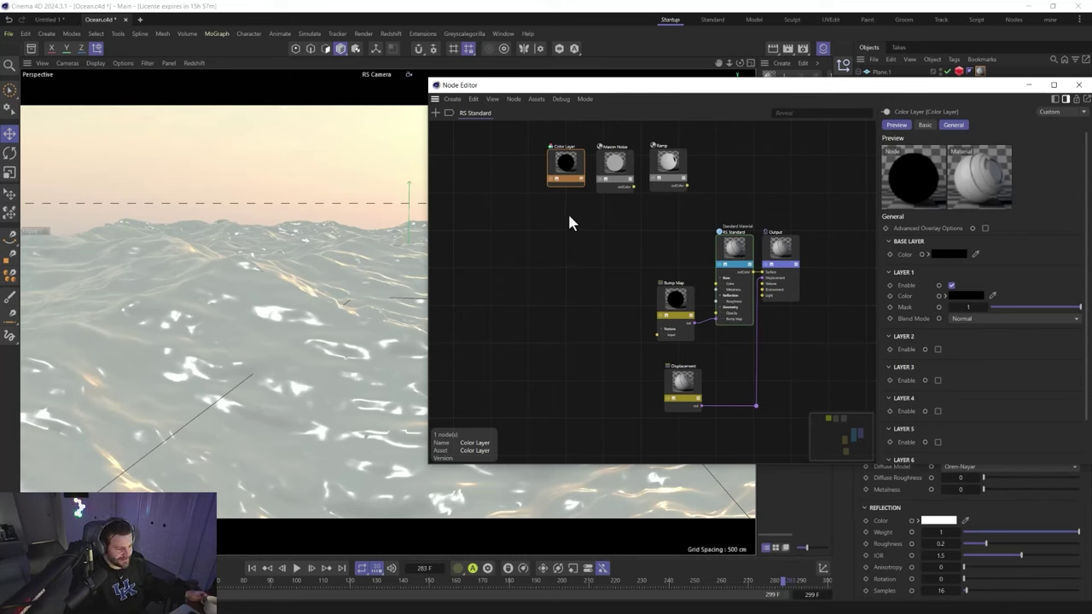
- Select the RS Standard node and move the Node Editor to uncover the viewport
{"action": "scroll", "coordinate": [567, 210], "scroll_direction": "down", "scroll_amount": 1}
{"action": "scroll", "coordinate": [606, 242], "scroll_direction": "down", "scroll_amount": 1}
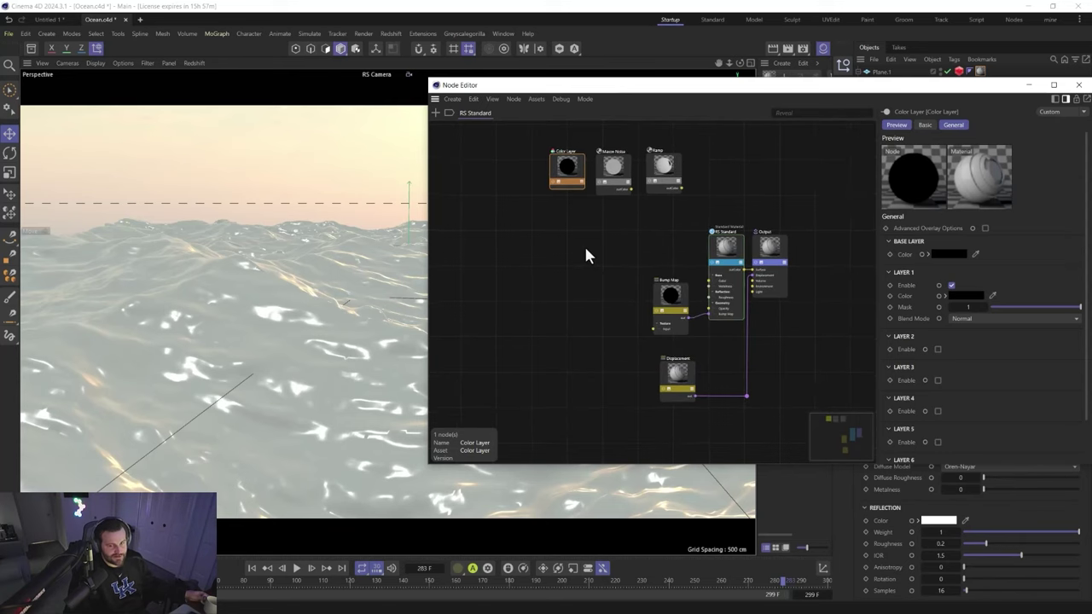
{"action": "scroll", "coordinate": [676, 266], "scroll_direction": "up", "scroll_amount": 1}
{"action": "scroll", "coordinate": [676, 269], "scroll_direction": "down", "scroll_amount": 2}
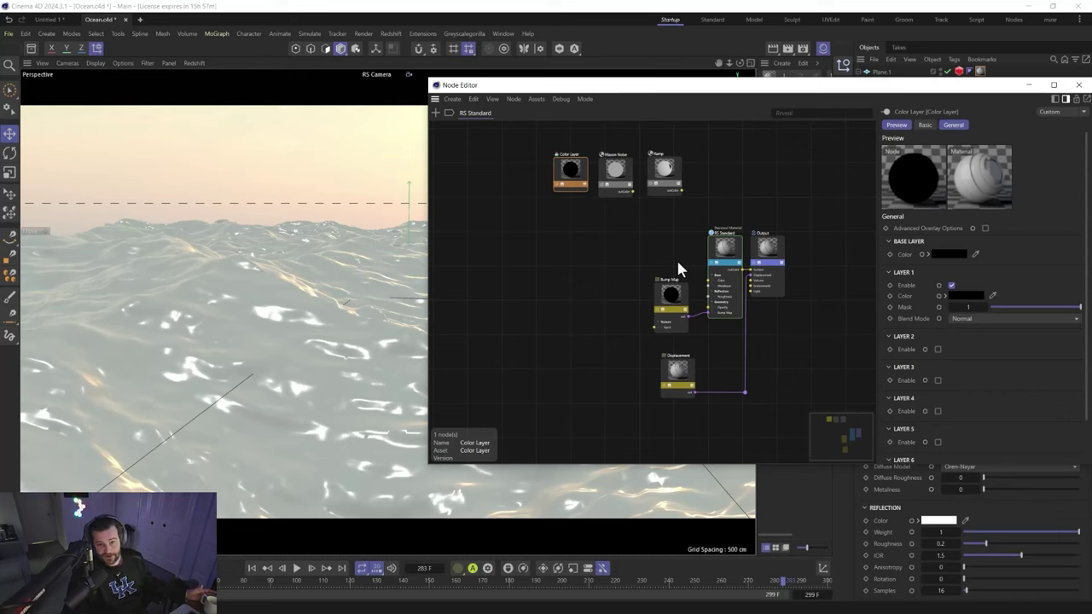
{"action": "scroll", "coordinate": [678, 266], "scroll_direction": "up", "scroll_amount": 1}
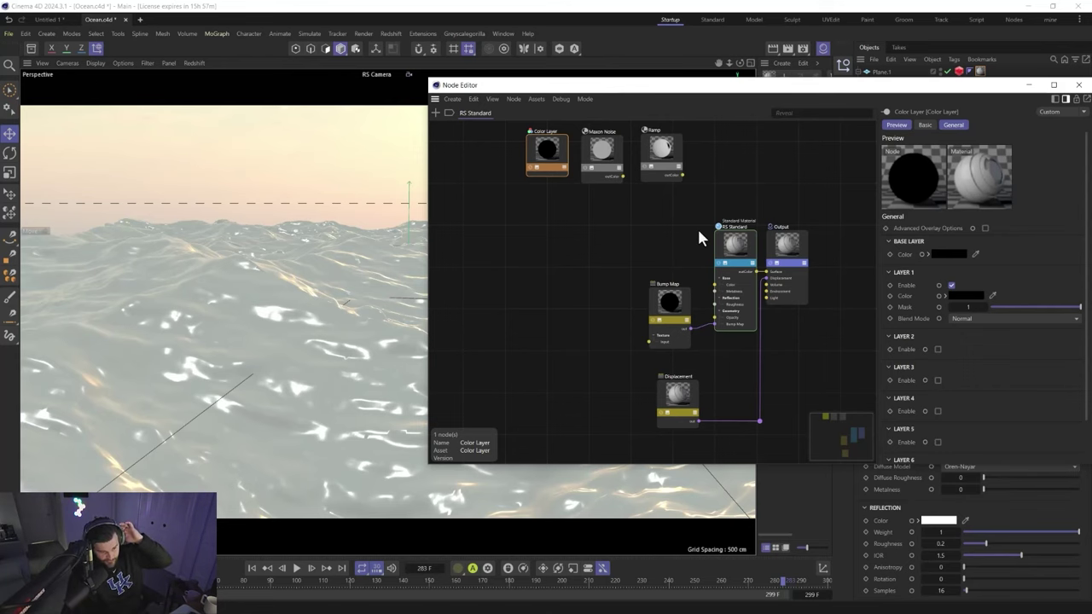
{"action": "left_click", "coordinate": [726, 243]}
{"action": "left_click_drag", "start_coordinate": [597, 86], "coordinate": [633, 186]}
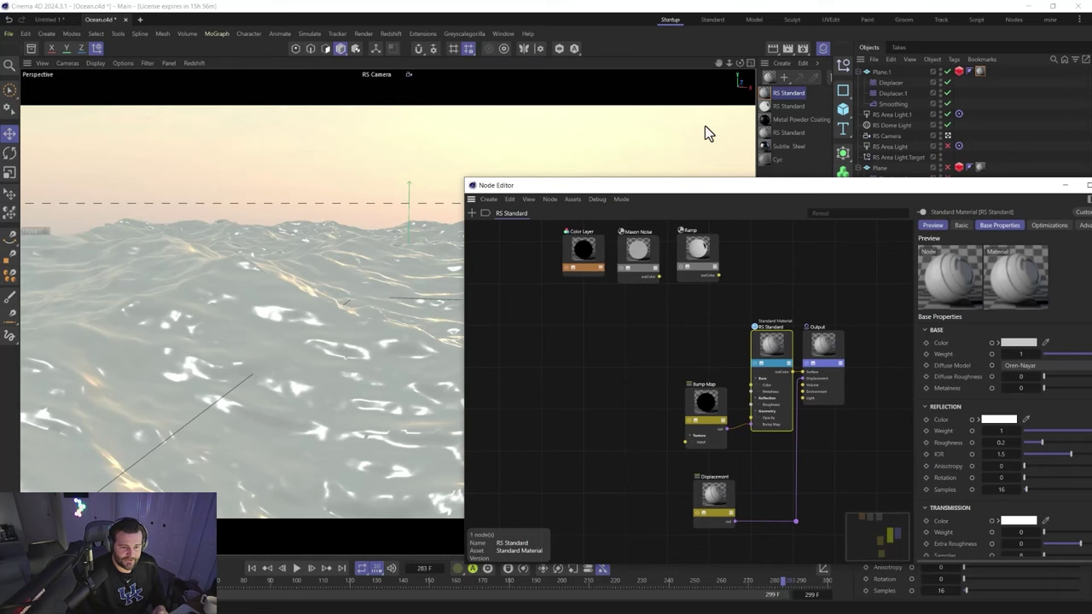
{"action": "left_click_drag", "start_coordinate": [760, 185], "coordinate": [761, 89]}
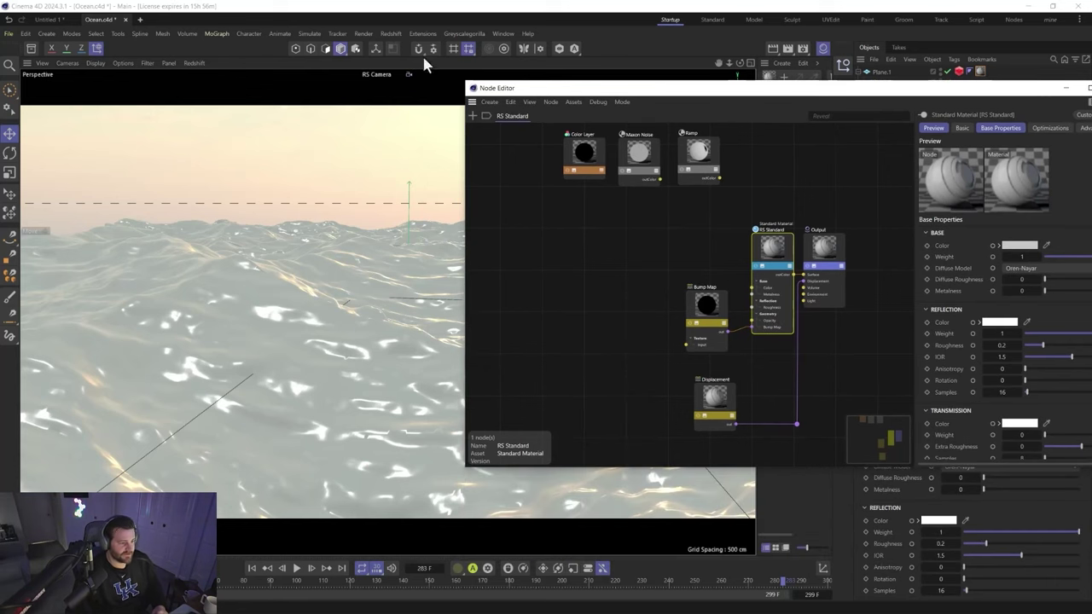
- Open the Redshift RenderView and arrange it beside the Node Editor
{"action": "left_click", "coordinate": [379, 32]}
{"action": "left_click", "coordinate": [418, 115]}
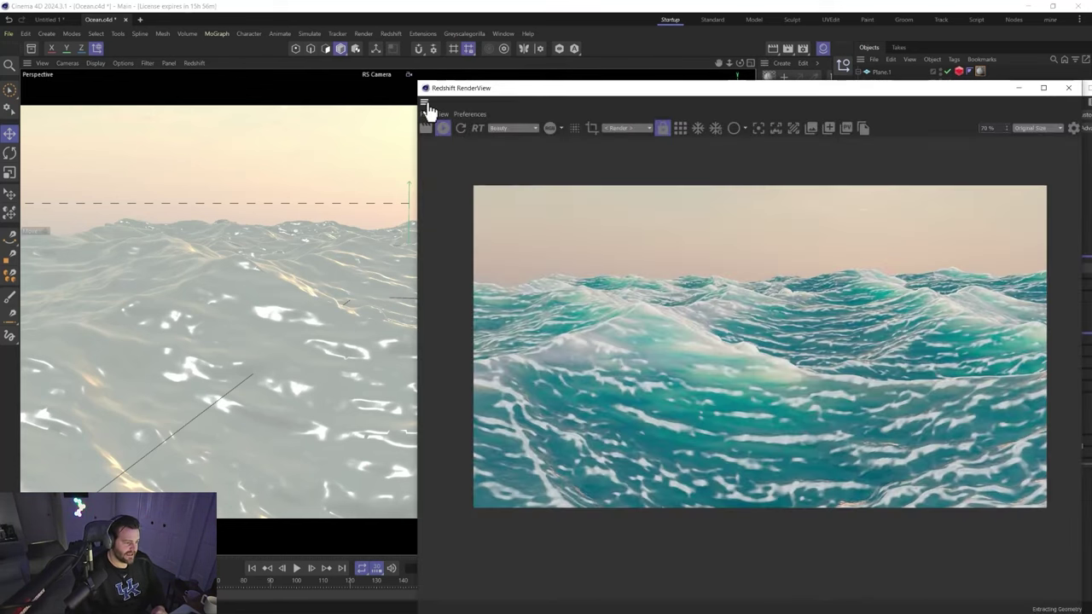
{"action": "left_click", "coordinate": [34, 170]}
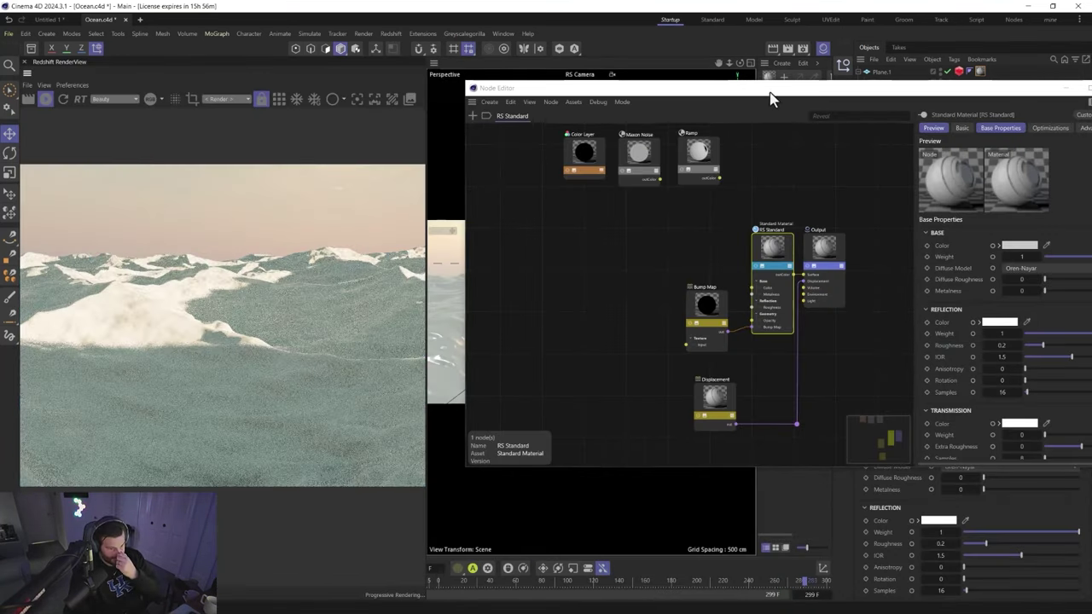
{"action": "left_click_drag", "start_coordinate": [767, 89], "coordinate": [722, 88]}
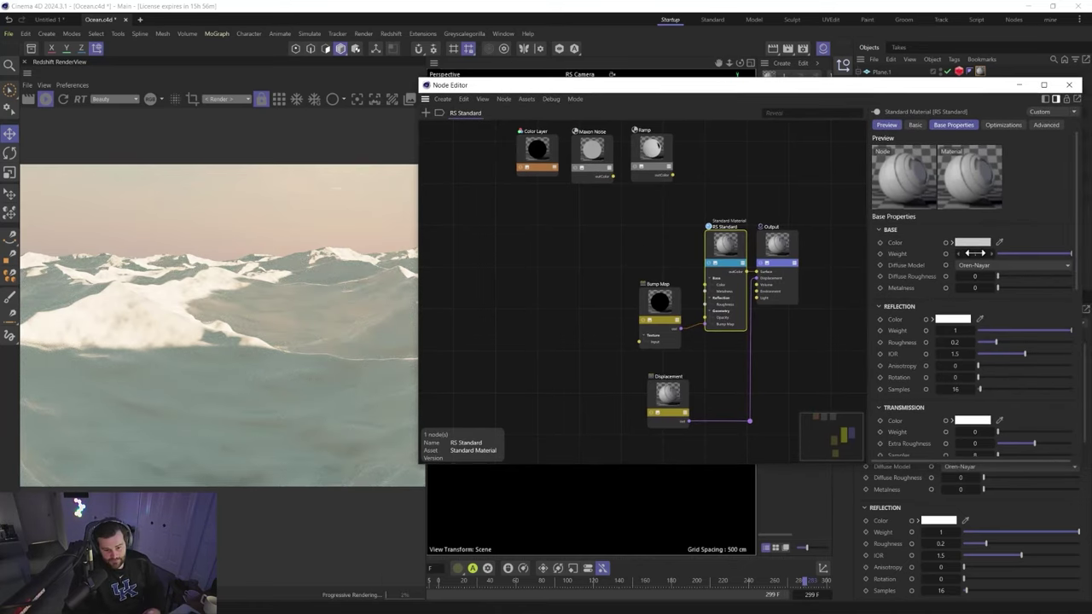
- Change the ocean's base colour to teal blue and shift the Maxon Noise node down-left
{"action": "mouse_move", "coordinate": [971, 249]}
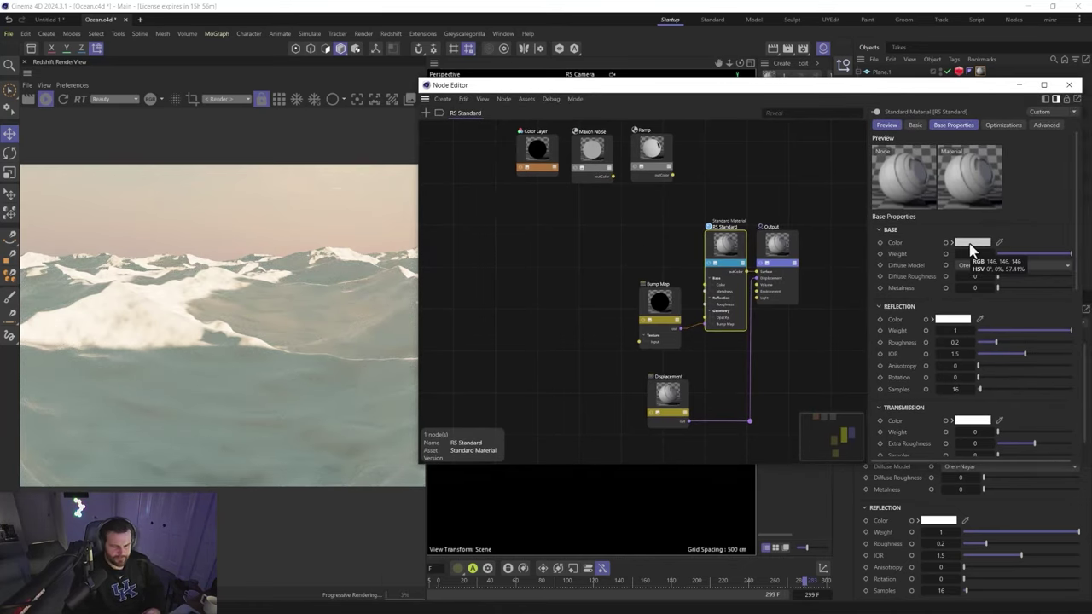
{"action": "left_click", "coordinate": [971, 247]}
{"action": "left_click_drag", "start_coordinate": [1040, 302], "coordinate": [1011, 313]}
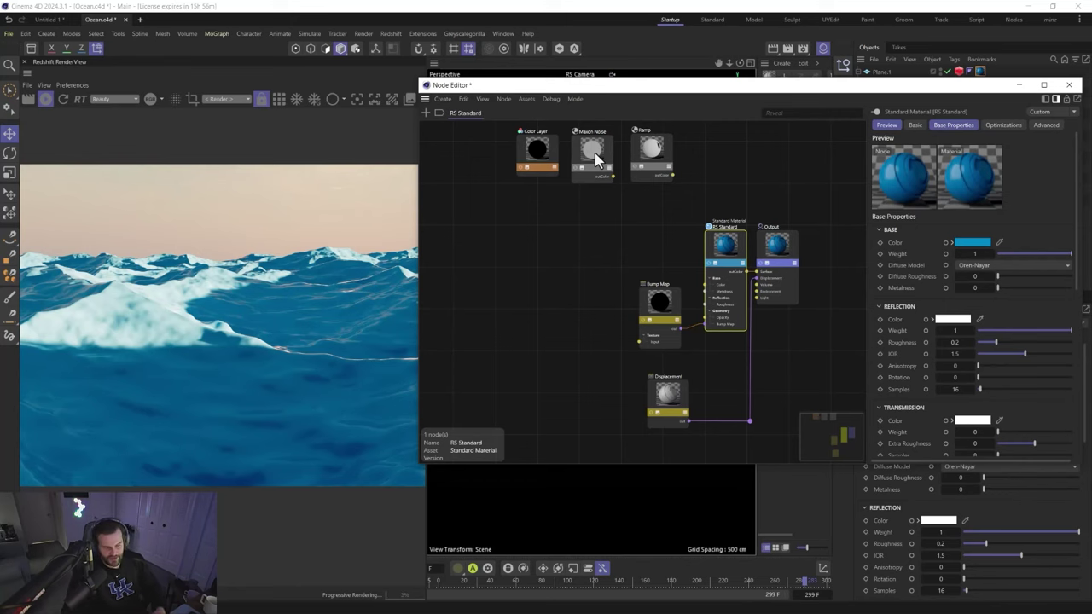
{"action": "left_click_drag", "start_coordinate": [595, 158], "coordinate": [569, 235]}
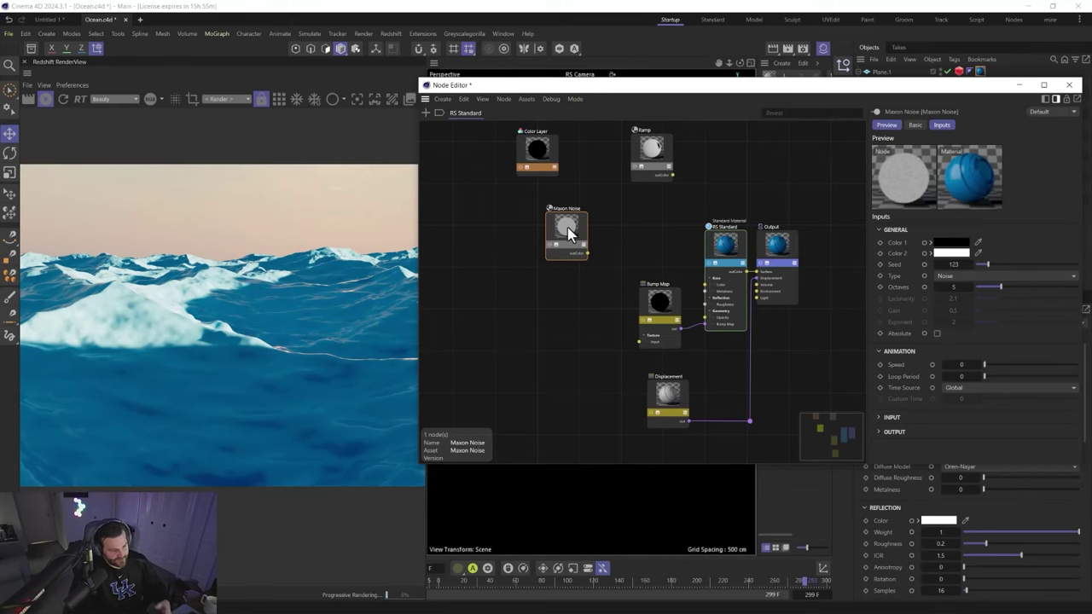
- Raise diffuse roughness, reset metalness to 0, and set reflection roughness 0.165 with IOR 1.365
{"action": "left_click", "coordinate": [735, 266]}
{"action": "left_click_drag", "start_coordinate": [1012, 278], "coordinate": [1045, 277]}
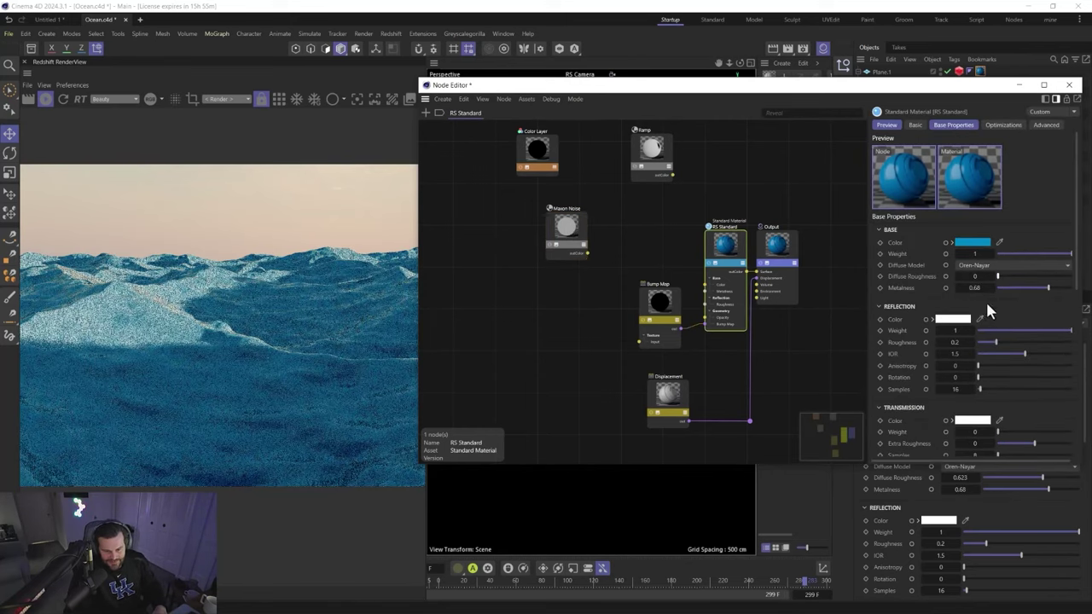
{"action": "left_click_drag", "start_coordinate": [995, 342], "coordinate": [1029, 354]}
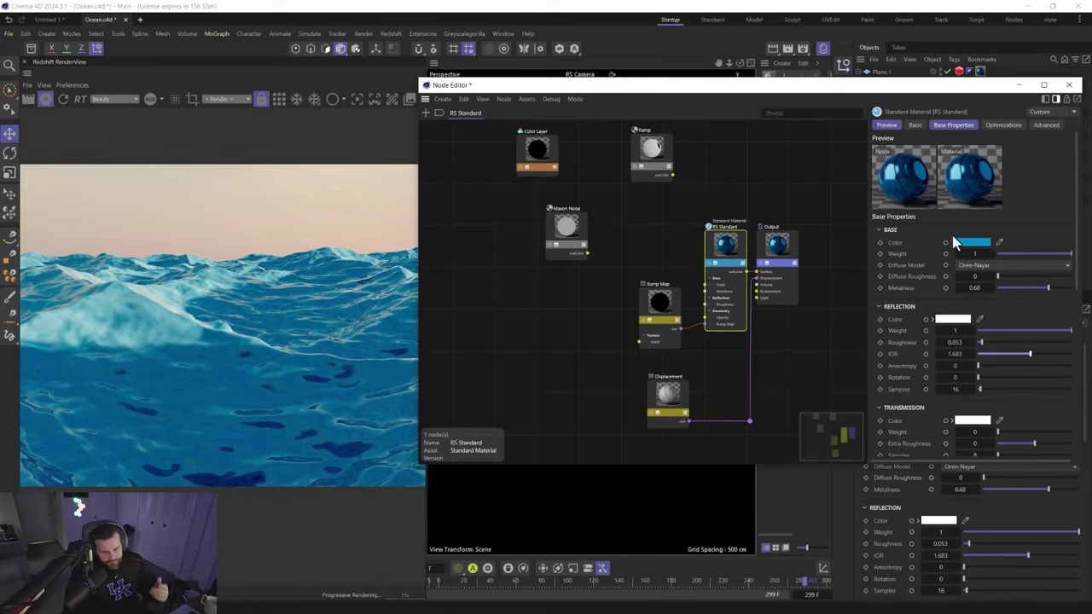
{"action": "left_click_drag", "start_coordinate": [1049, 287], "coordinate": [997, 287]}
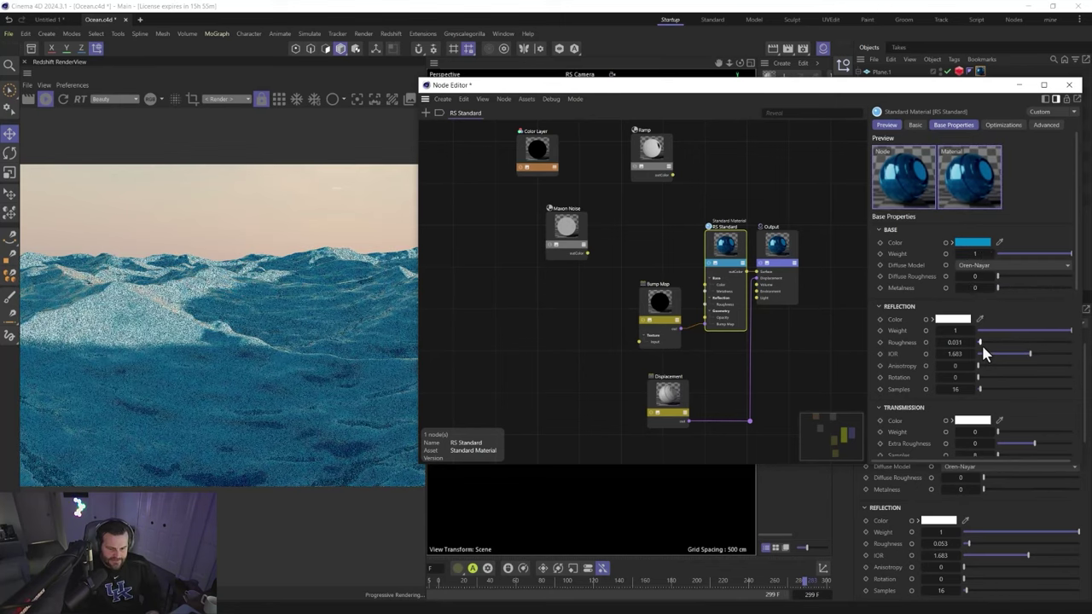
{"action": "left_click_drag", "start_coordinate": [982, 345], "coordinate": [1009, 353]}
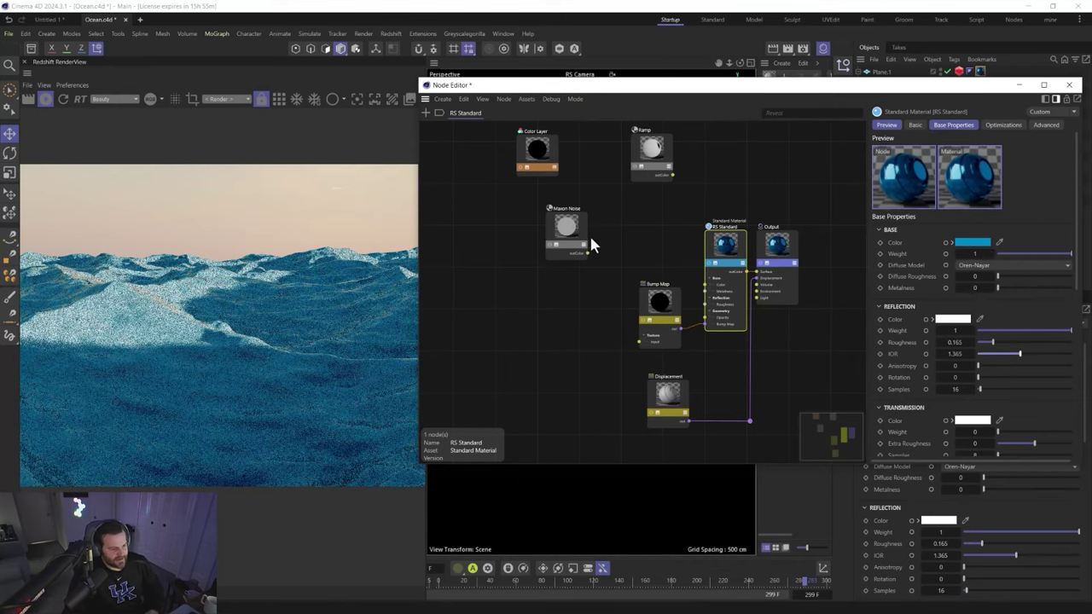
{"action": "left_click", "coordinate": [556, 248]}
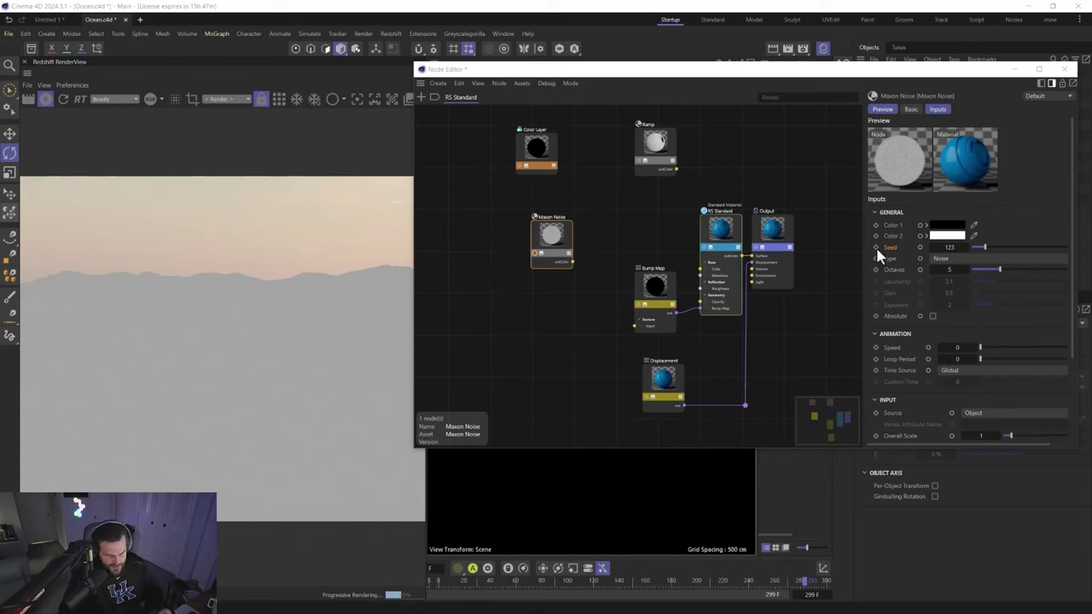
- Give the Maxon Noise an Overall Scale of 250 and the Turbulence noise type
{"action": "scroll", "coordinate": [896, 396], "scroll_direction": "down", "scroll_amount": 3}
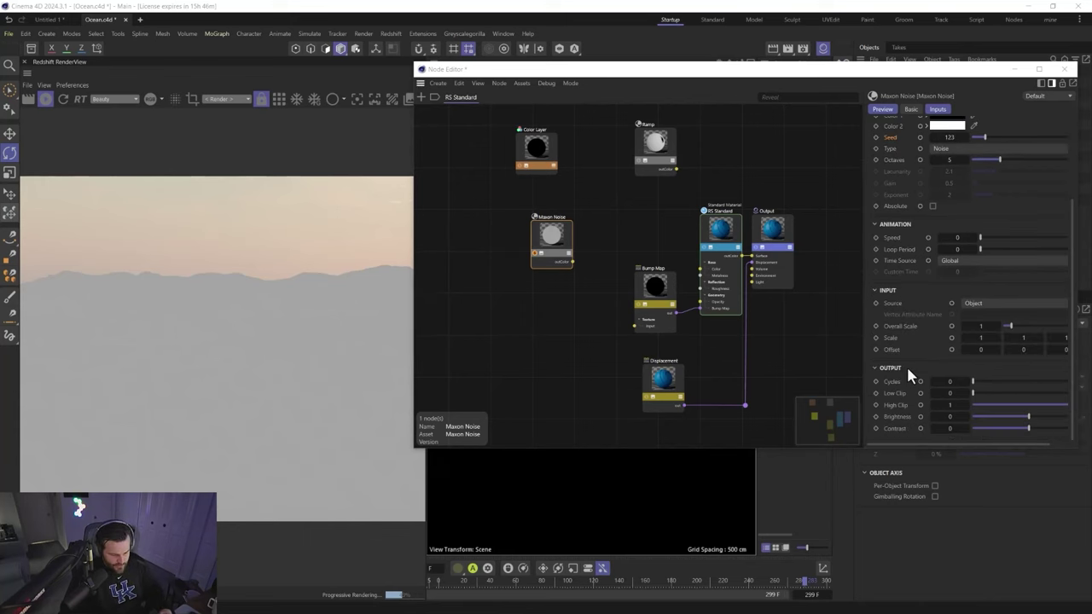
{"action": "left_click", "coordinate": [978, 325]}
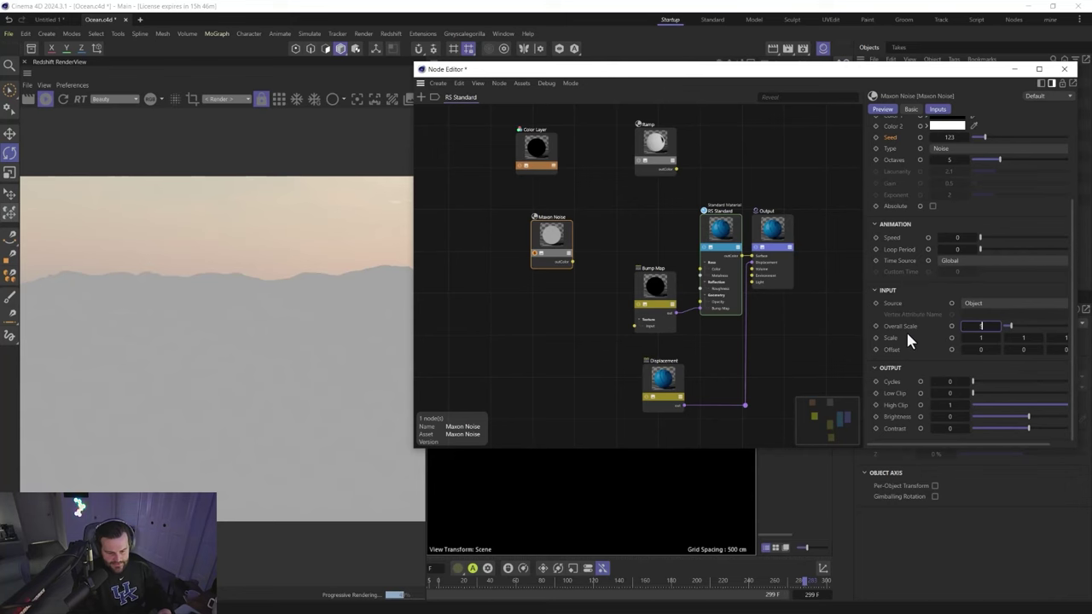
{"action": "type", "text": "250"}
{"action": "key", "text": "Return"}
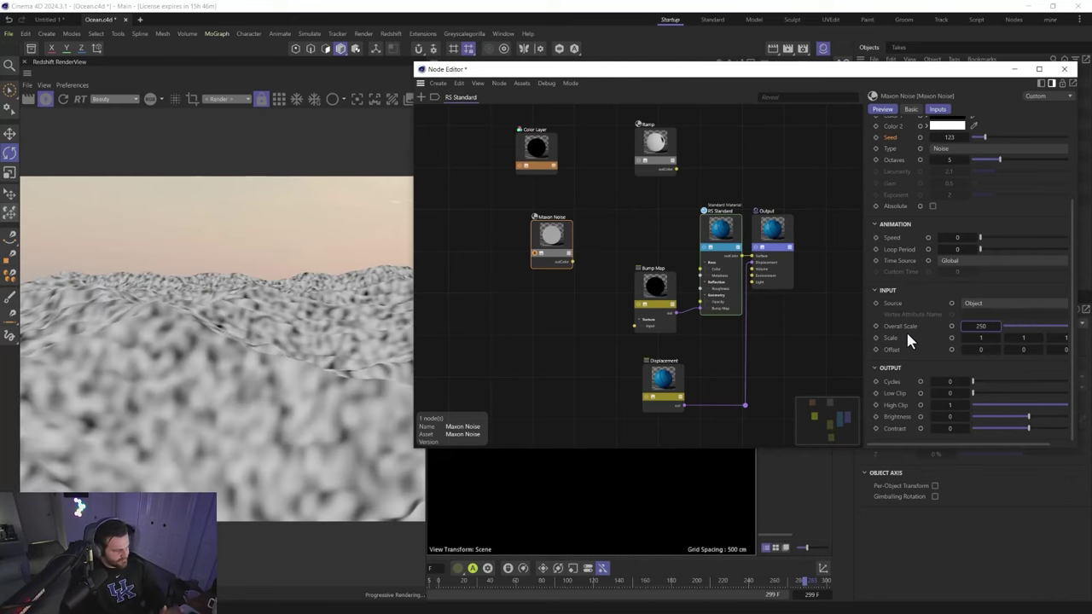
{"action": "left_click", "coordinate": [959, 150]}
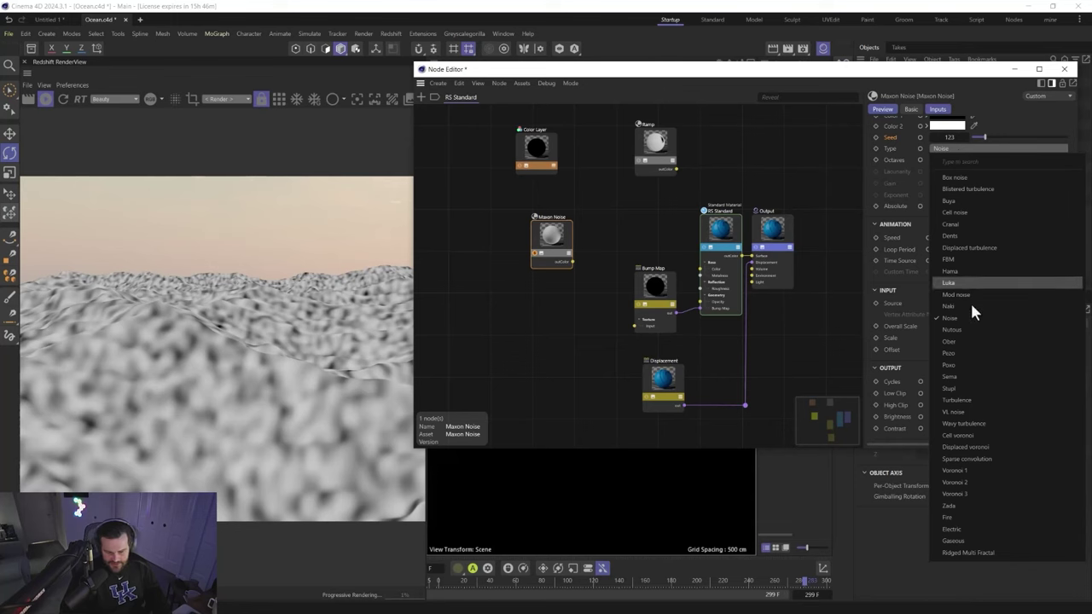
{"action": "left_click", "coordinate": [982, 398]}
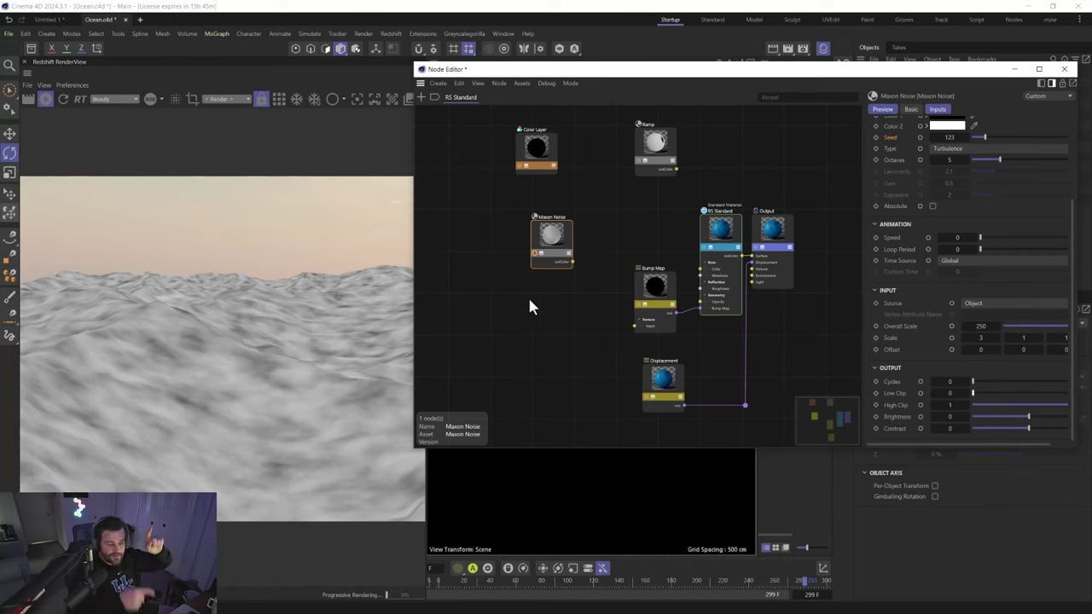
{"action": "left_click", "coordinate": [653, 285]}
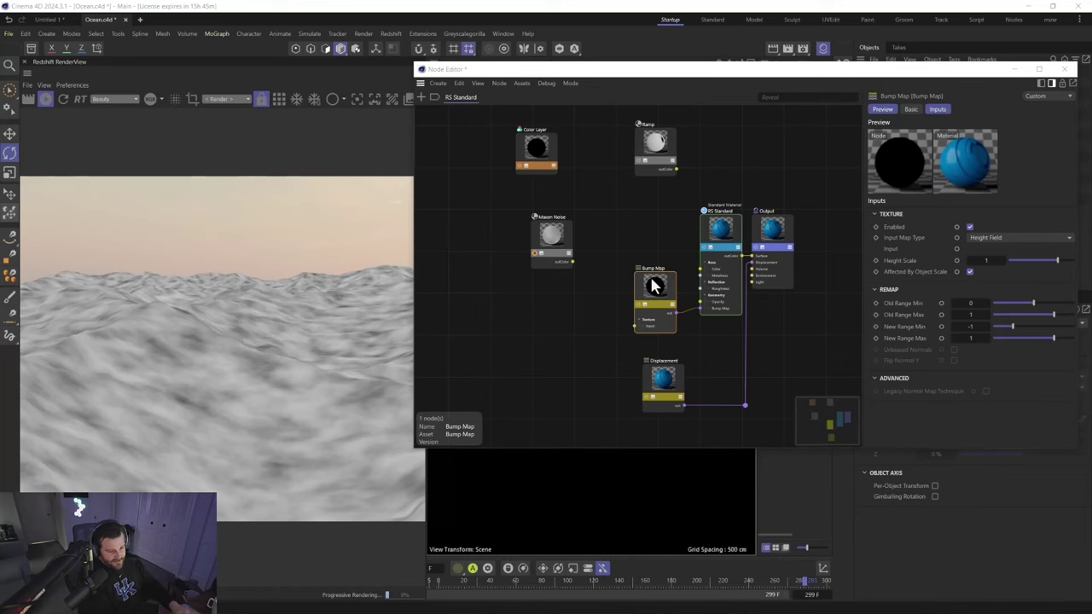
- Adjust the Bump Map's New Range Min and wire the Maxon Noise output into its Input
{"action": "key", "text": "Tab"}
{"action": "type", "text": "bum"}
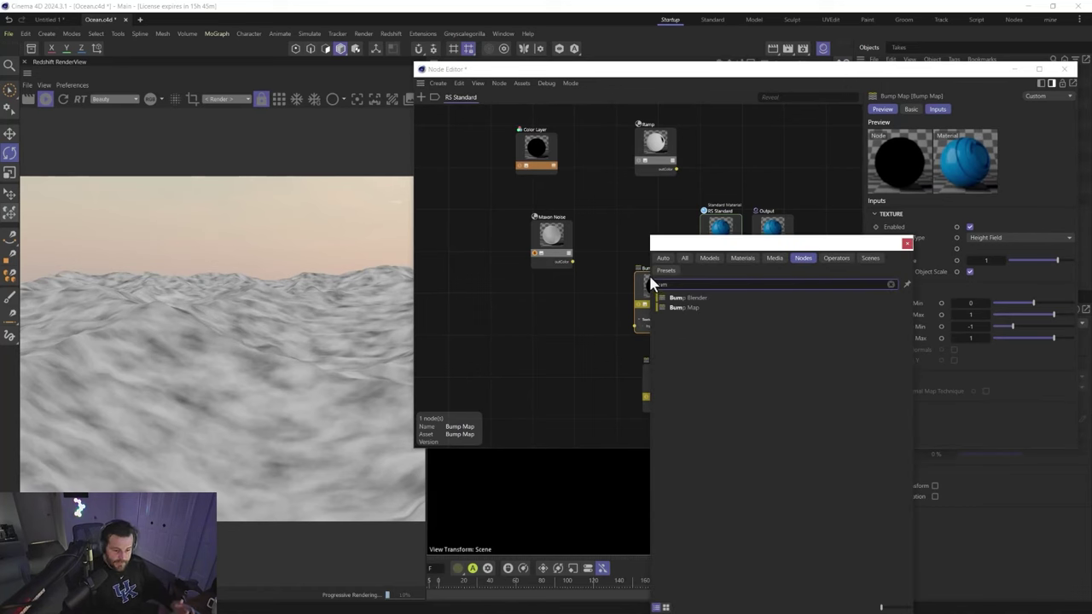
{"action": "left_click", "coordinate": [906, 244]}
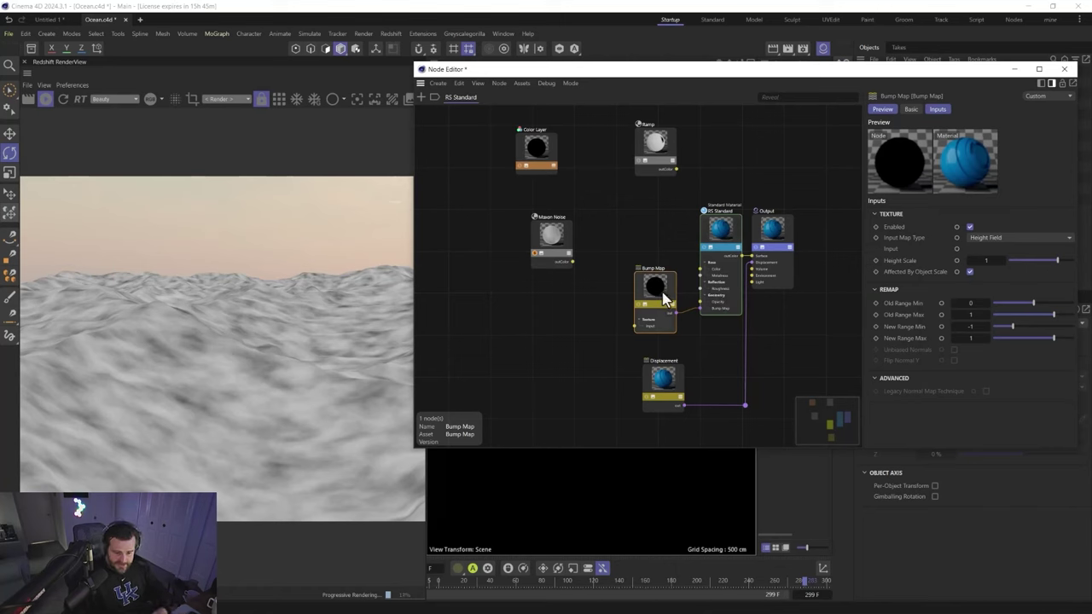
{"action": "left_click_drag", "start_coordinate": [970, 327], "coordinate": [977, 327]}
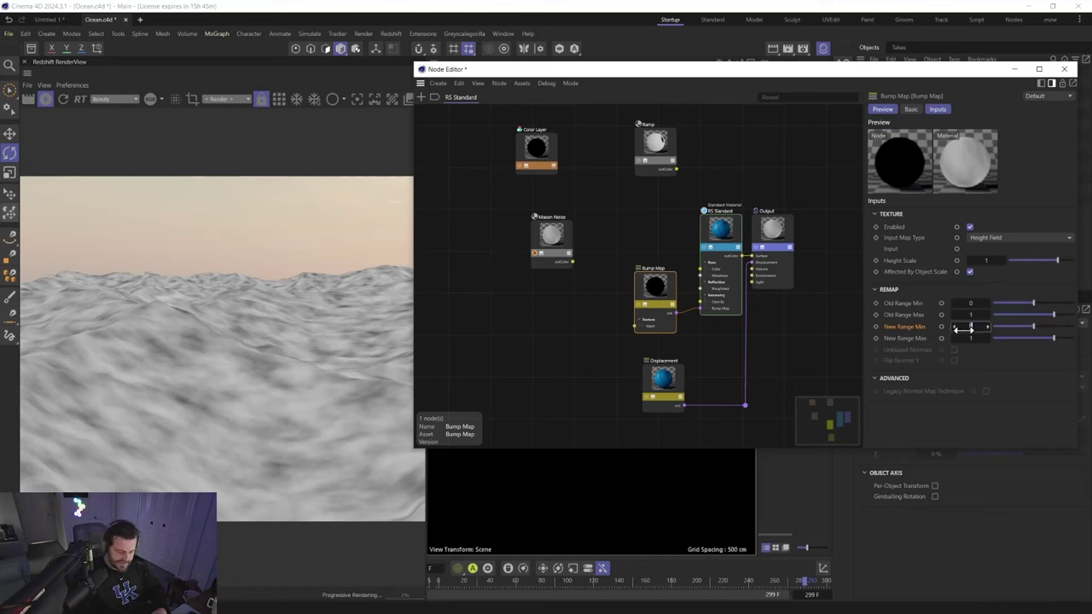
{"action": "left_click_drag", "start_coordinate": [962, 329], "coordinate": [963, 328]}
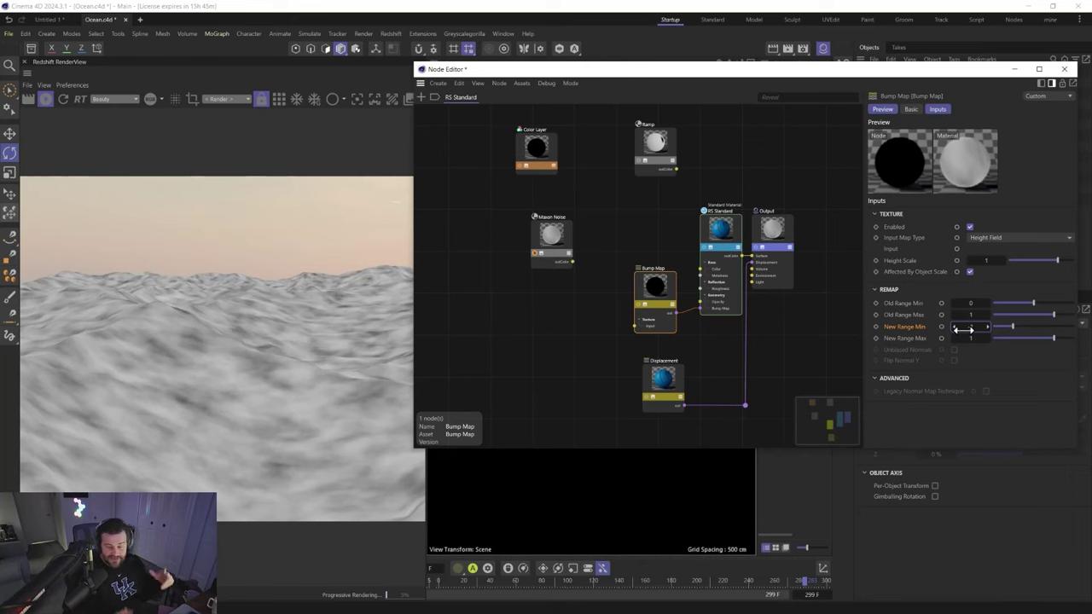
{"action": "left_click_drag", "start_coordinate": [552, 235], "coordinate": [560, 273]}
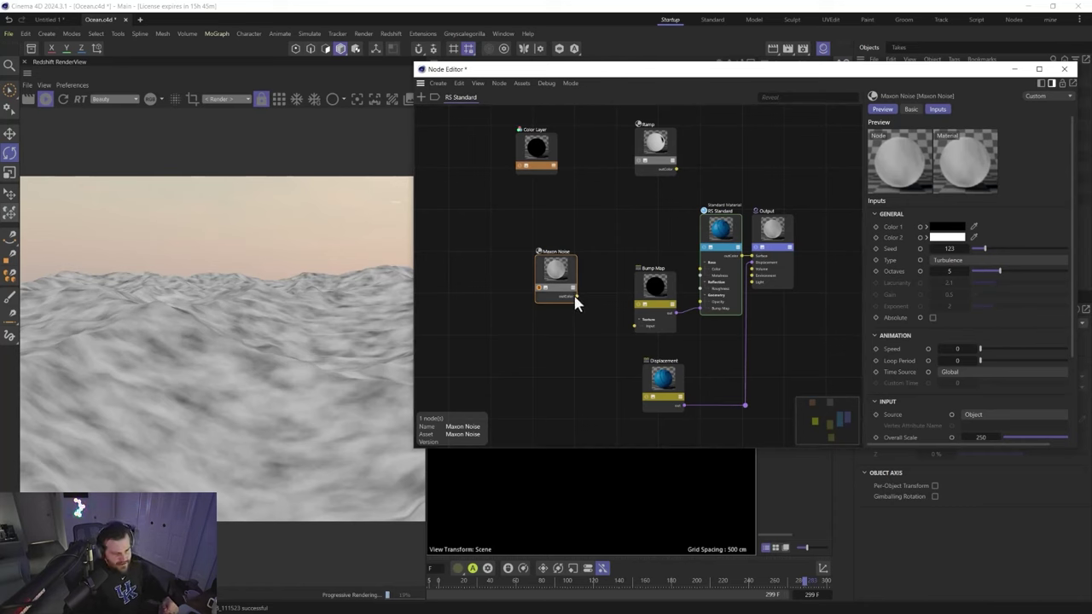
{"action": "left_click_drag", "start_coordinate": [616, 317], "coordinate": [636, 325]}
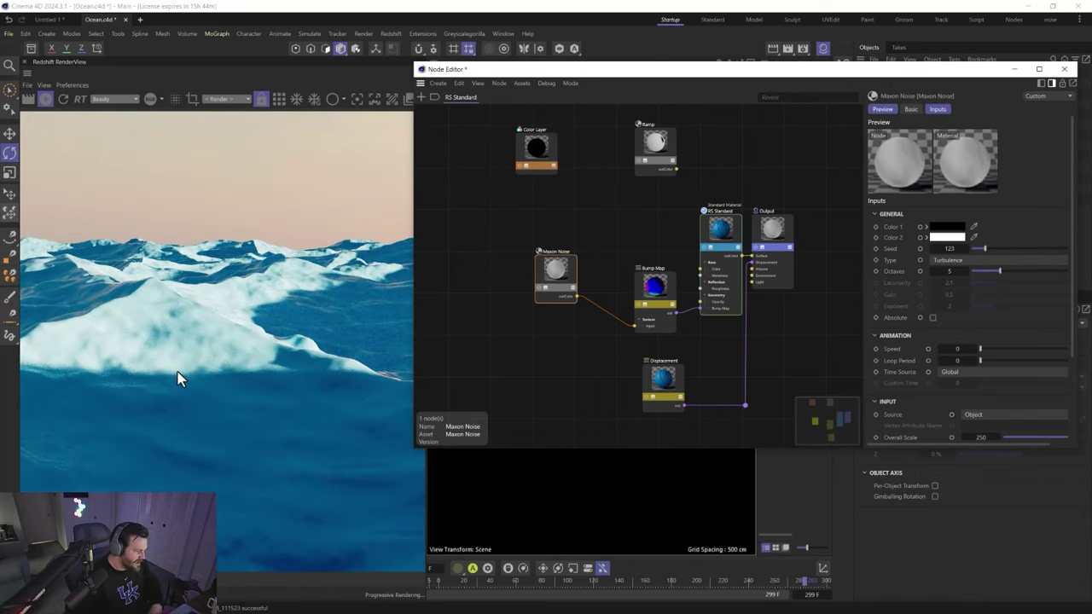
- Raise the Bump Map's Height Scale to 3
{"action": "left_click", "coordinate": [658, 302]}
{"action": "left_click", "coordinate": [980, 261]}
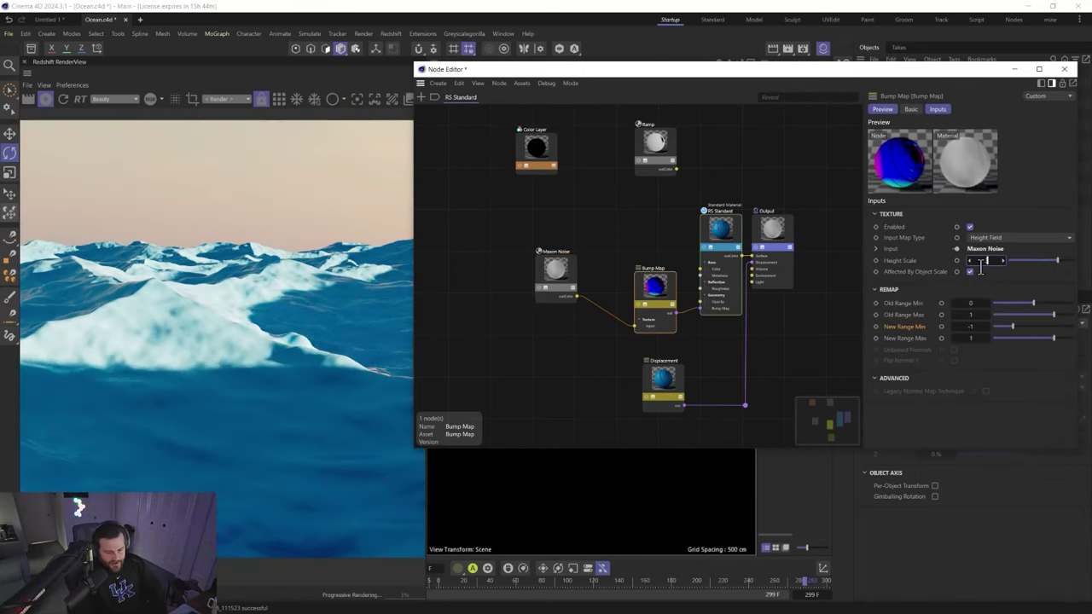
{"action": "type", "text": "3"}
{"action": "key", "text": "Return"}
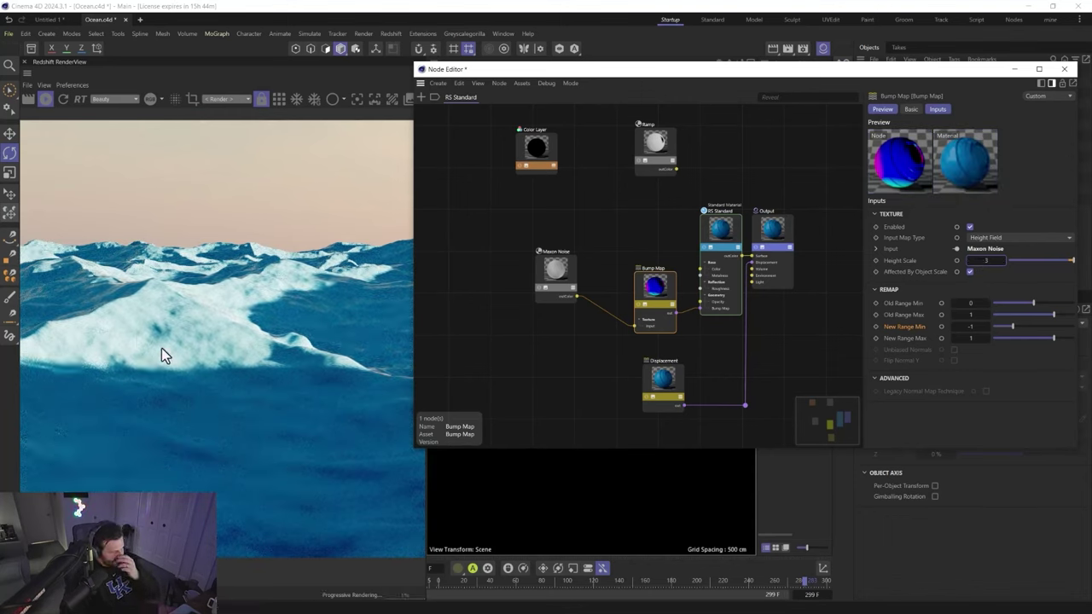
- Clip the Maxon Noise output to Low Clip 0.171 and High Clip 0.731
{"action": "left_click", "coordinate": [550, 270]}
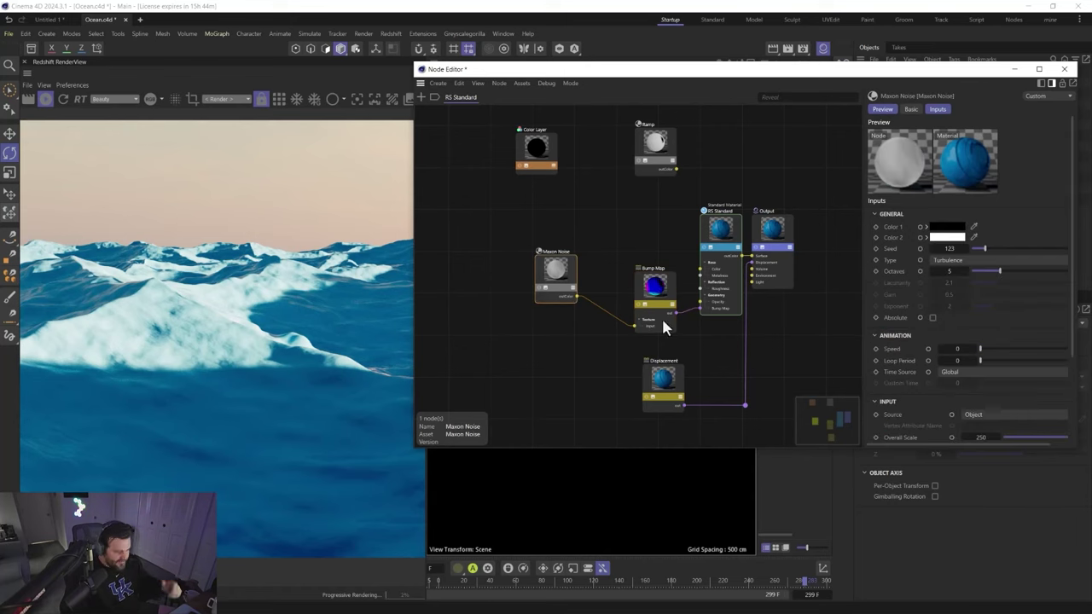
{"action": "scroll", "coordinate": [924, 373], "scroll_direction": "down", "scroll_amount": 3}
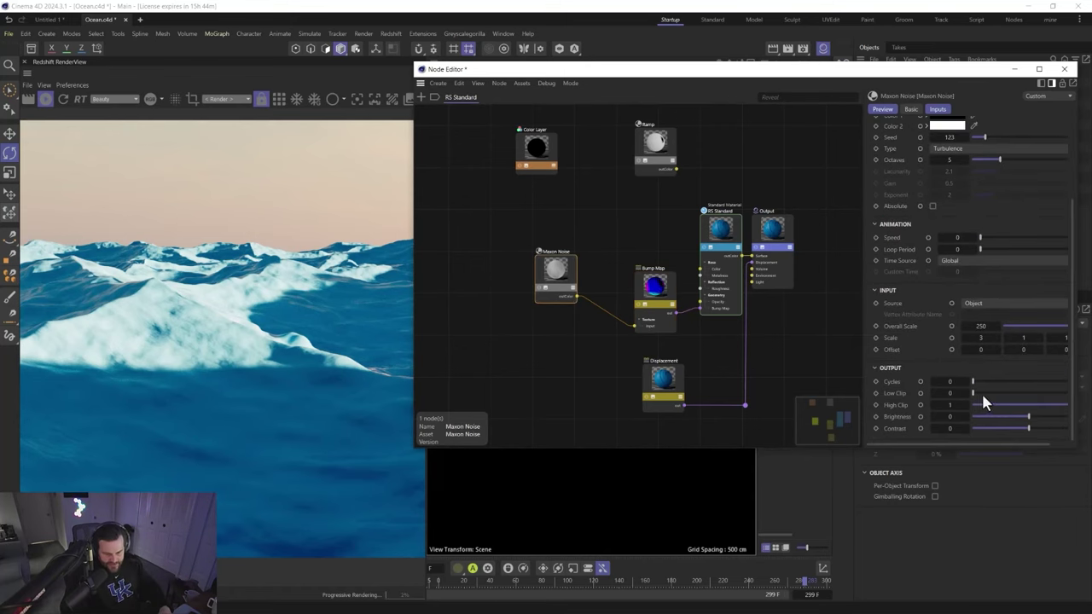
{"action": "left_click_drag", "start_coordinate": [973, 393], "coordinate": [990, 393]}
{"action": "left_click_drag", "start_coordinate": [1067, 405], "coordinate": [1056, 409]}
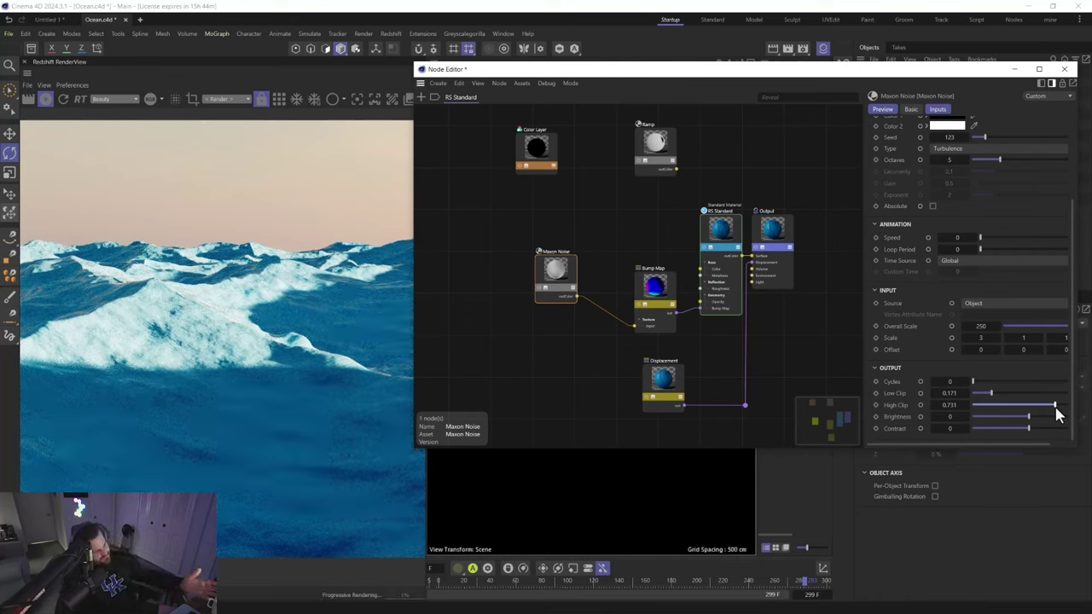
{"action": "left_click", "coordinate": [166, 364]}
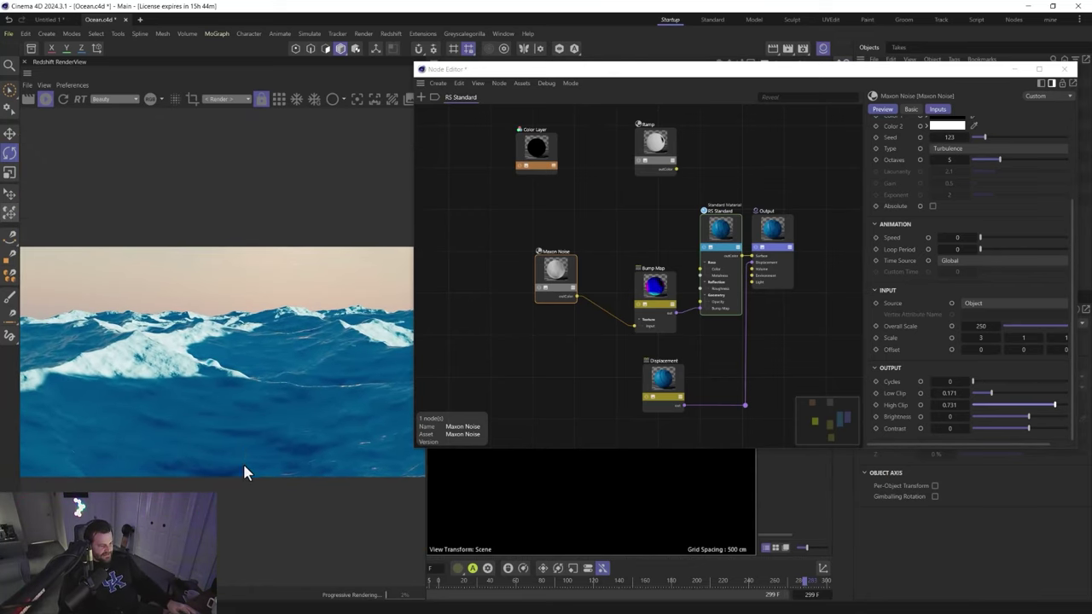
- Set the RS Standard reflection to roughness 0.053 and IOR 1.398, then move the graph aside
{"action": "left_click", "coordinate": [721, 229]}
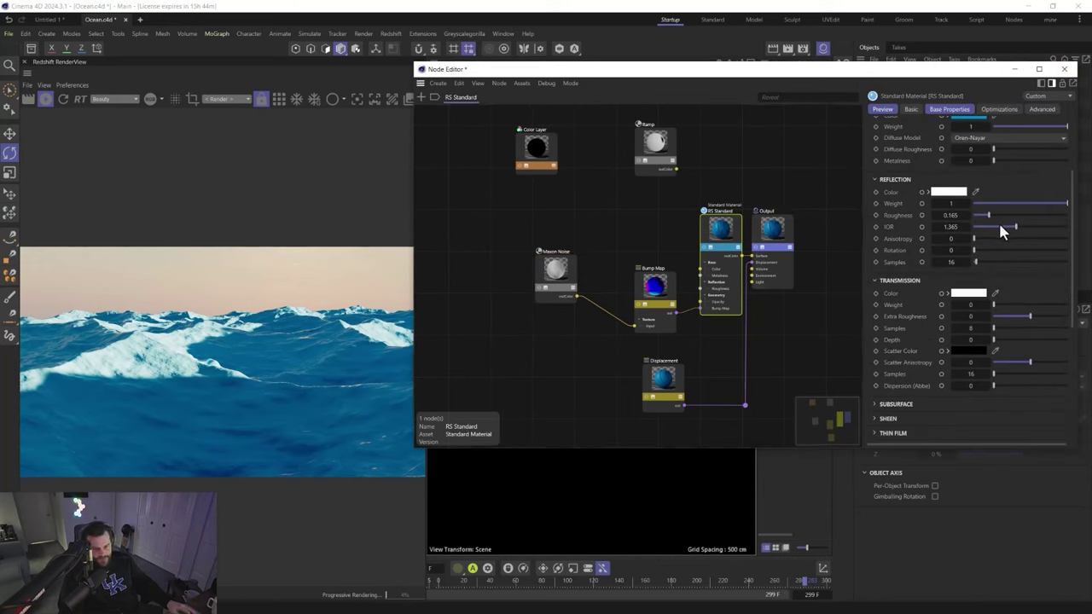
{"action": "left_click", "coordinate": [1024, 227]}
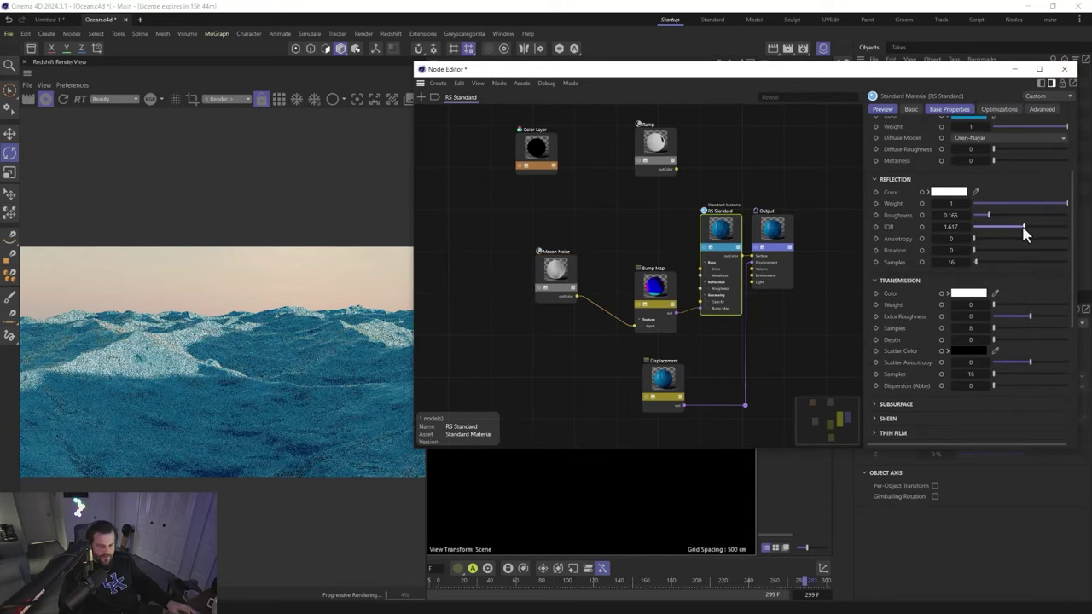
{"action": "left_click_drag", "start_coordinate": [1024, 228], "coordinate": [978, 218]}
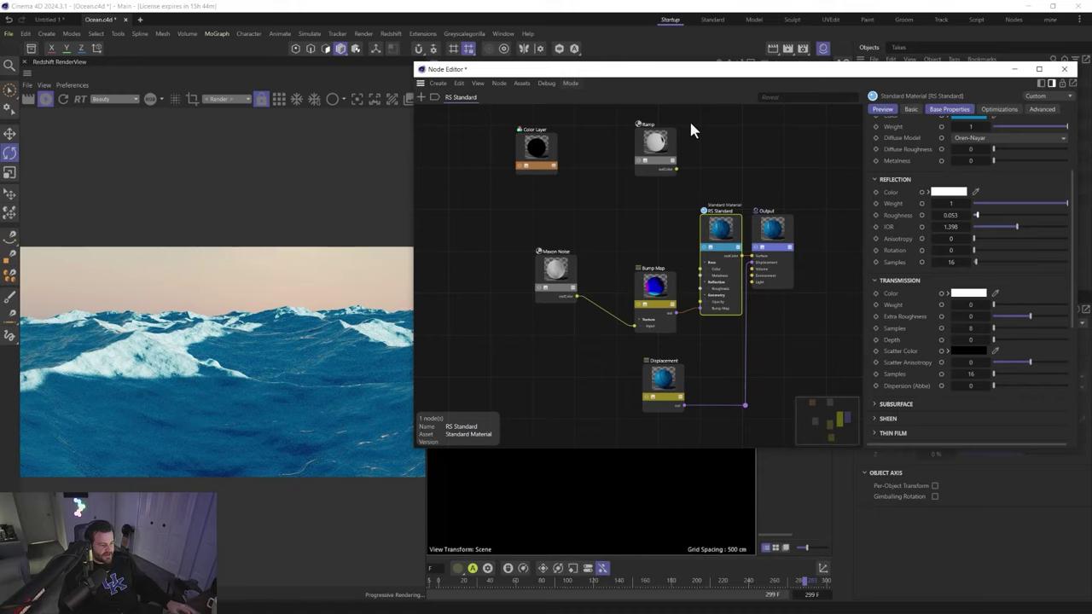
{"action": "left_click_drag", "start_coordinate": [682, 69], "coordinate": [917, 157]}
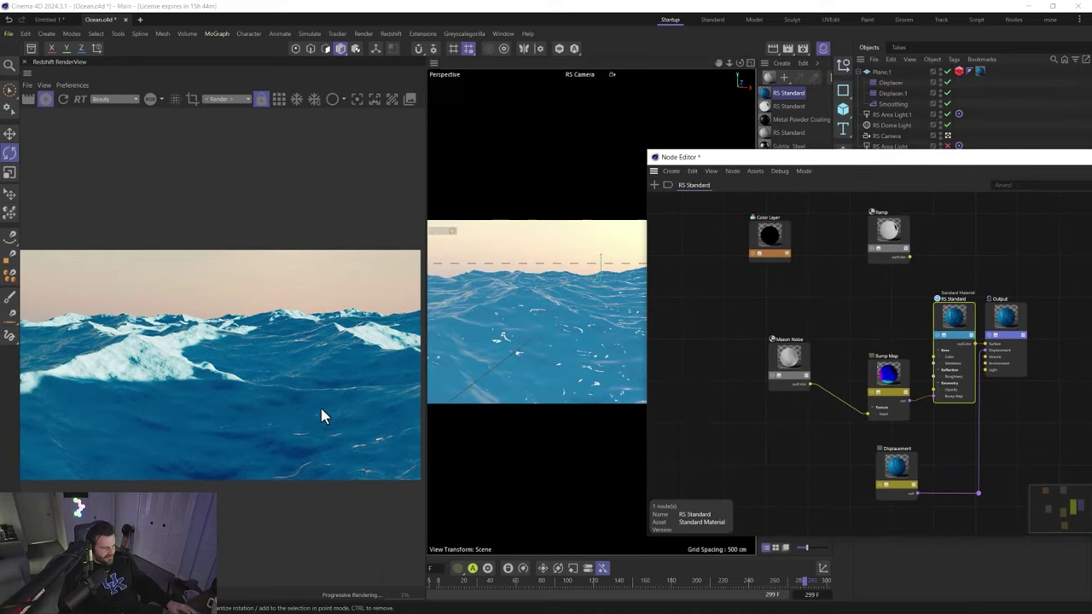
- Orbit the viewport low over the ocean to inspect the waves and horizon
{"action": "left_click_drag", "start_coordinate": [559, 267], "coordinate": [592, 339], "text": "alt"}
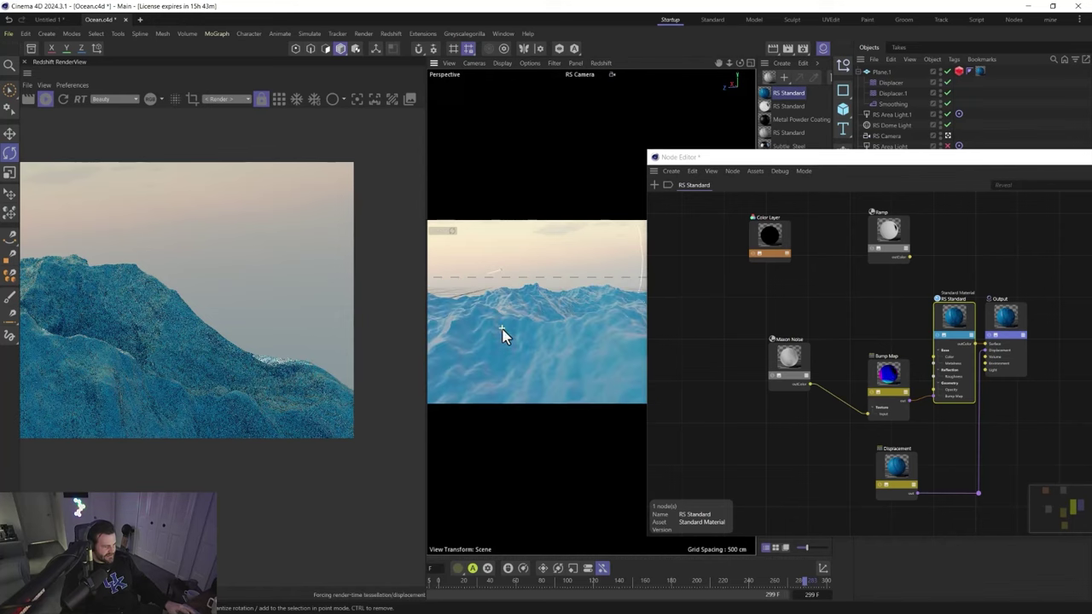
{"action": "left_click_drag", "start_coordinate": [495, 360], "coordinate": [474, 388], "text": "alt"}
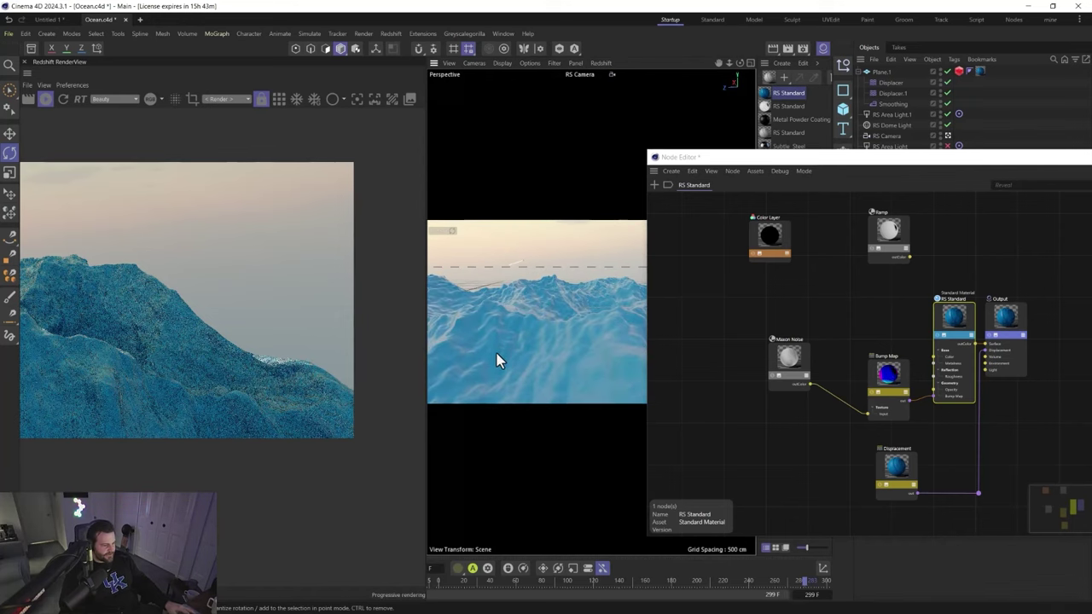
{"action": "left_click_drag", "start_coordinate": [496, 353], "coordinate": [471, 384], "text": "alt"}
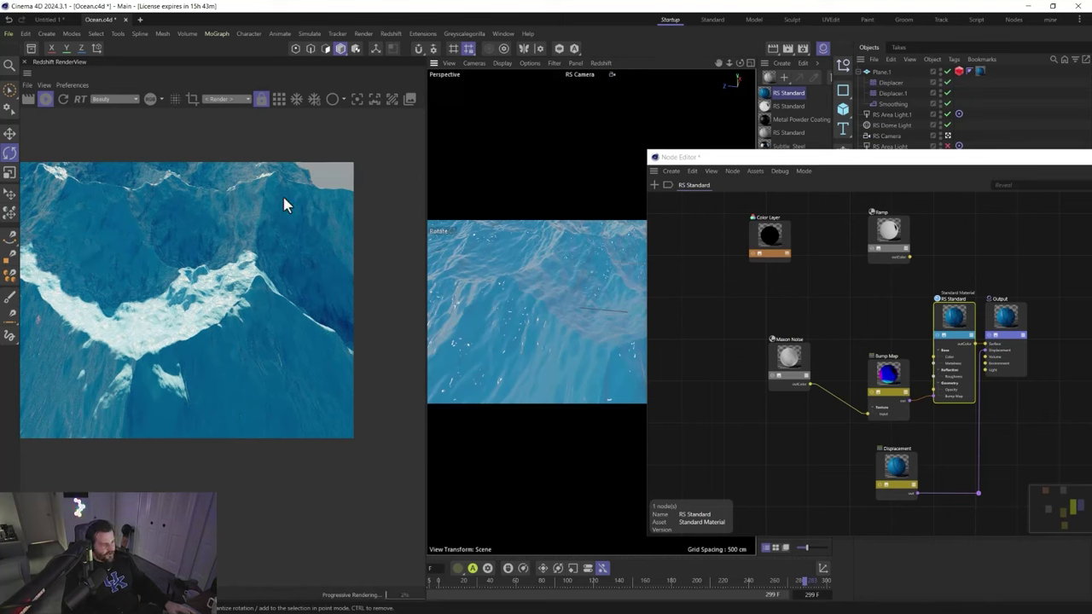
{"action": "left_click_drag", "start_coordinate": [593, 337], "coordinate": [464, 309], "text": "alt"}
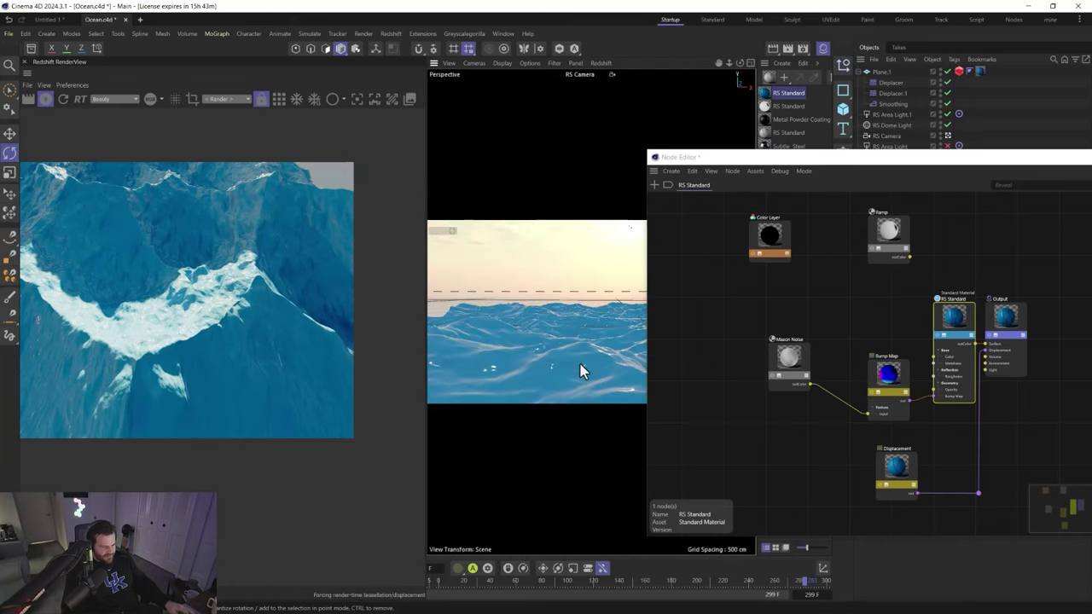
{"action": "left_click_drag", "start_coordinate": [577, 359], "coordinate": [634, 331], "text": "alt"}
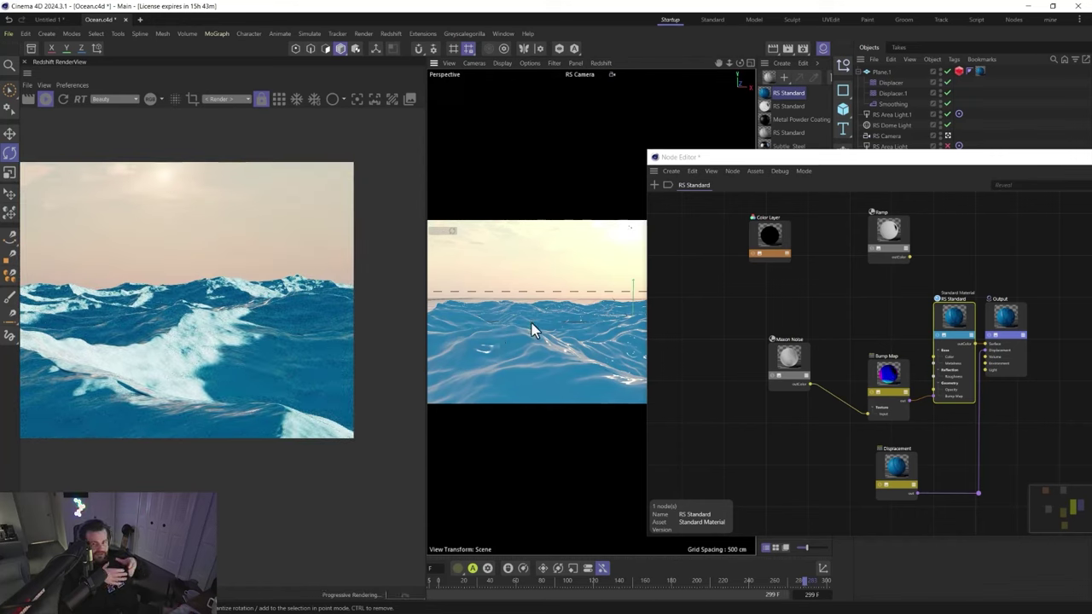
- Close the Node Editor and rotate the ocean plane to change the wave pattern
{"action": "left_click", "coordinate": [995, 162]}
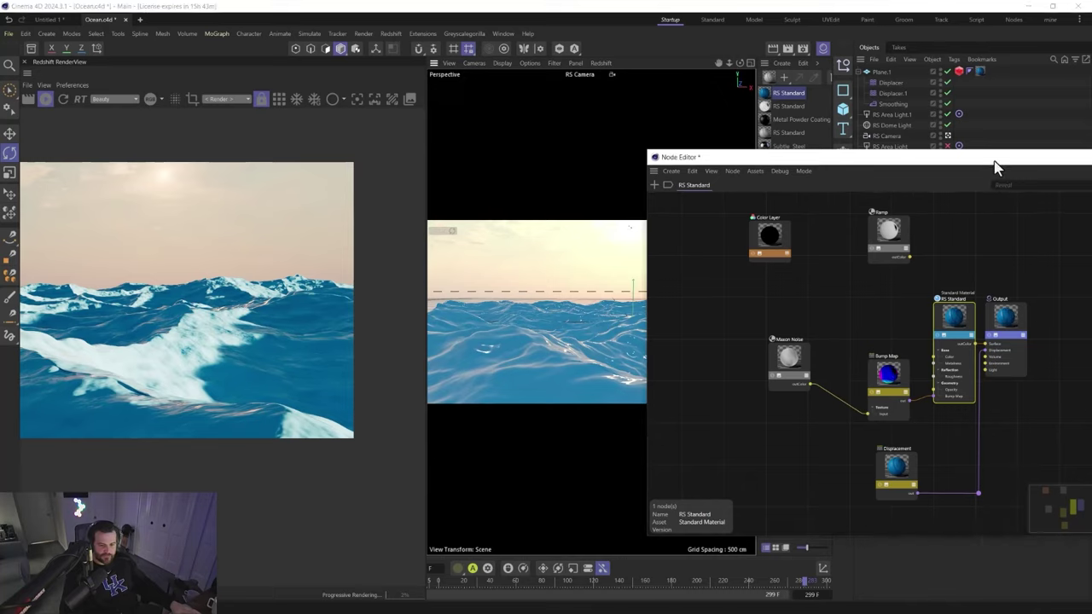
{"action": "double_click", "coordinate": [995, 162]}
{"action": "left_click", "coordinate": [1071, 180]}
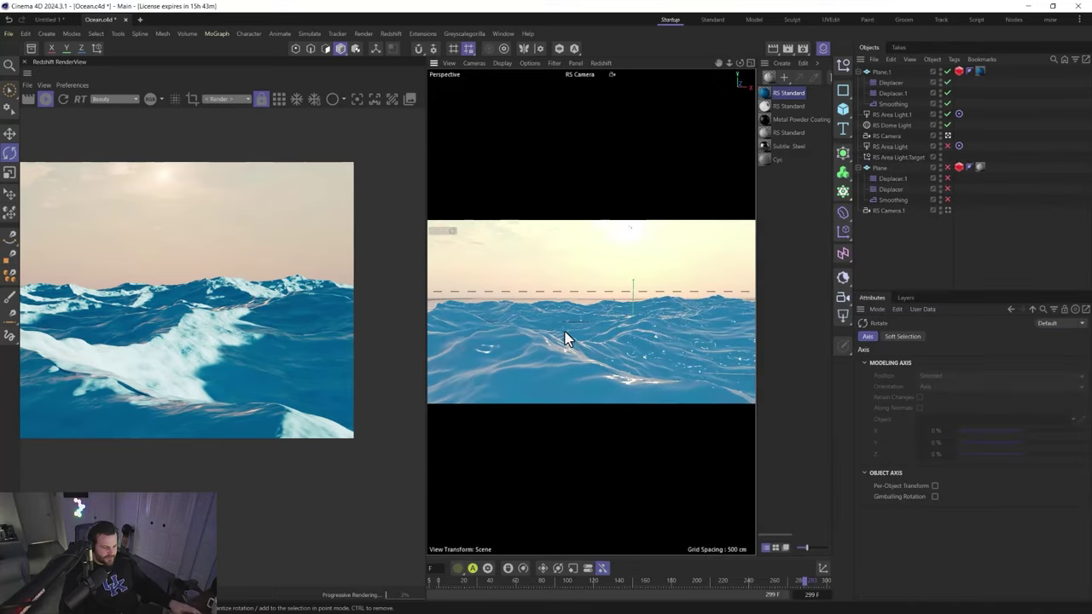
{"action": "left_click_drag", "start_coordinate": [567, 337], "coordinate": [633, 337]}
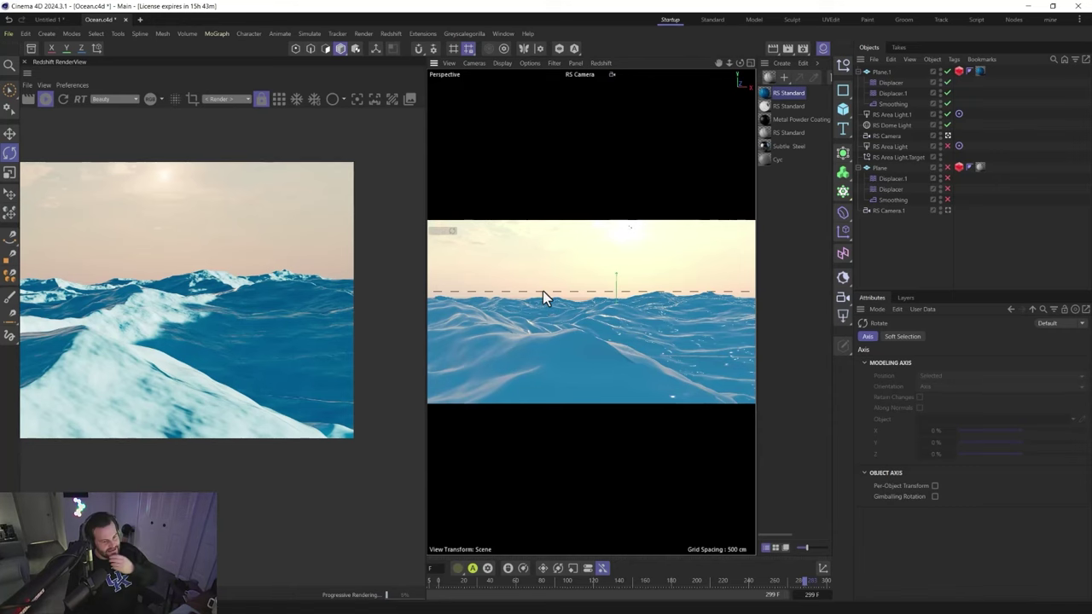
- Reopen the ocean material's graph, shift Maxon Noise and Bump Map lower-left, and review subsurface settings
{"action": "double_click", "coordinate": [791, 106]}
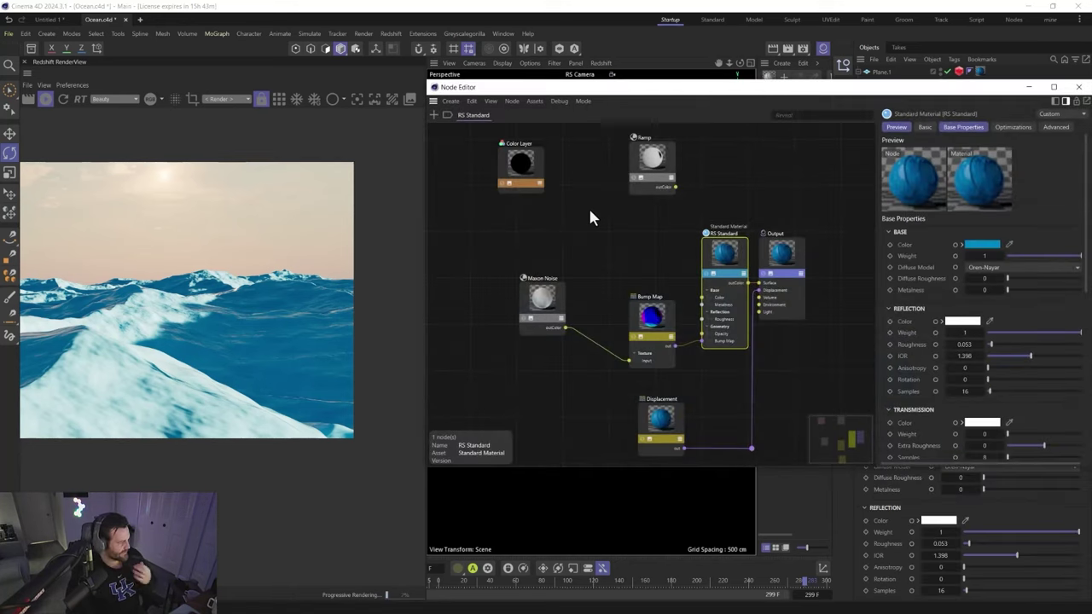
{"action": "left_click_drag", "start_coordinate": [507, 291], "coordinate": [578, 348]}
{"action": "left_click", "coordinate": [728, 252]}
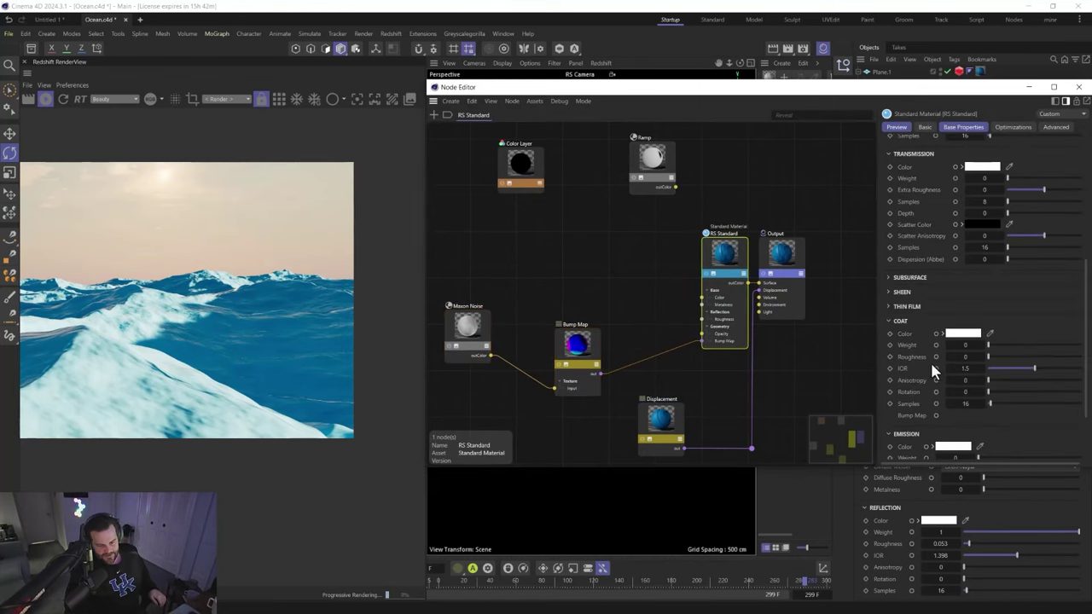
{"action": "scroll", "coordinate": [929, 360], "scroll_direction": "down", "scroll_amount": 5}
{"action": "left_click", "coordinate": [901, 278]}
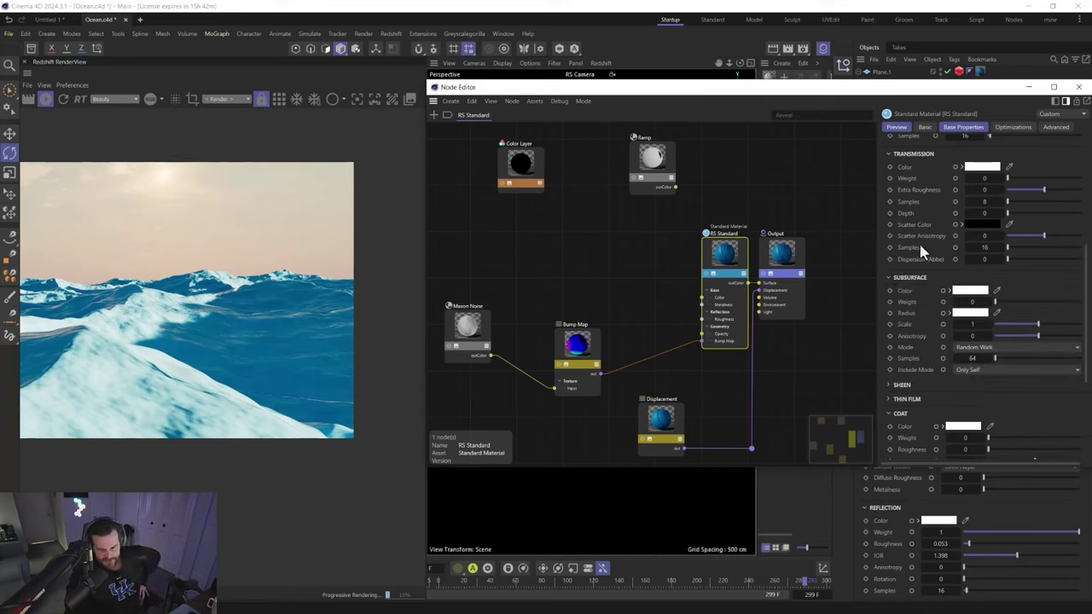
{"action": "left_click", "coordinate": [689, 253]}
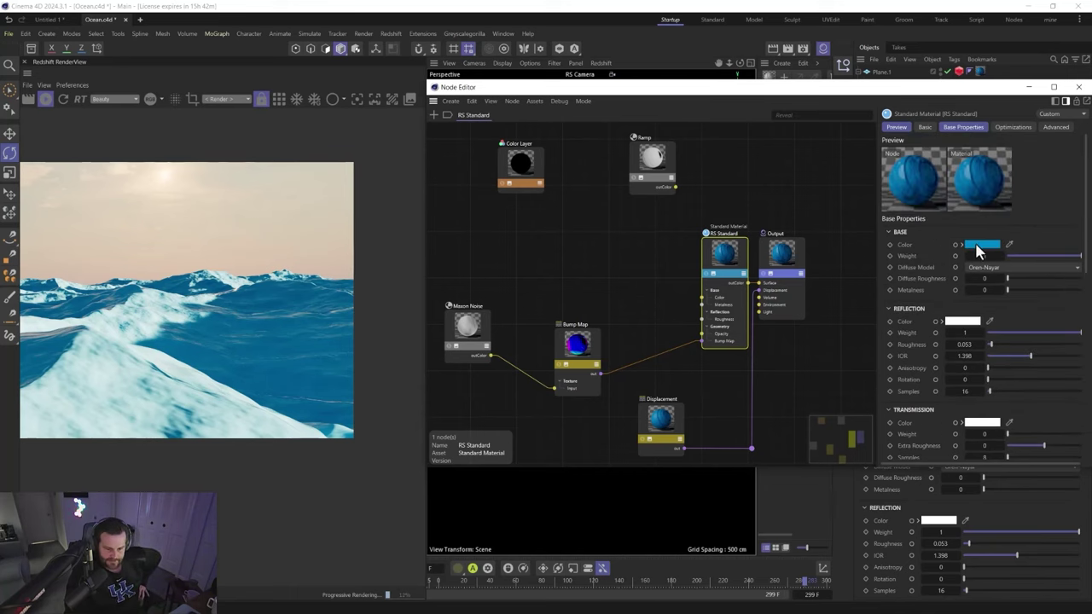
- Add a new Maxon Noise node to the graph from the node browser
{"action": "double_click", "coordinate": [626, 257]}
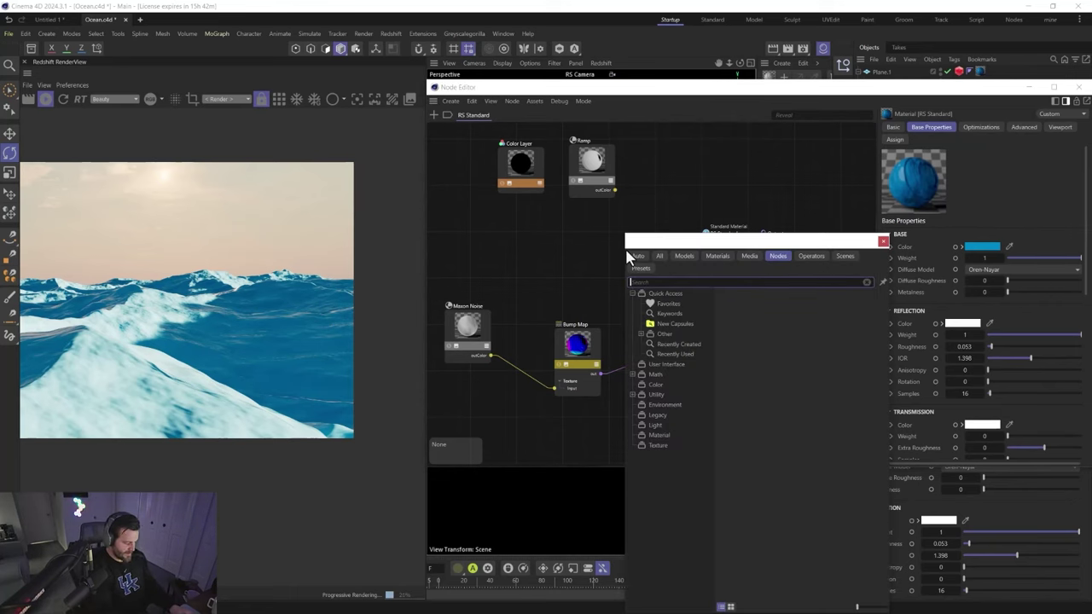
{"action": "type", "text": "maxo"}
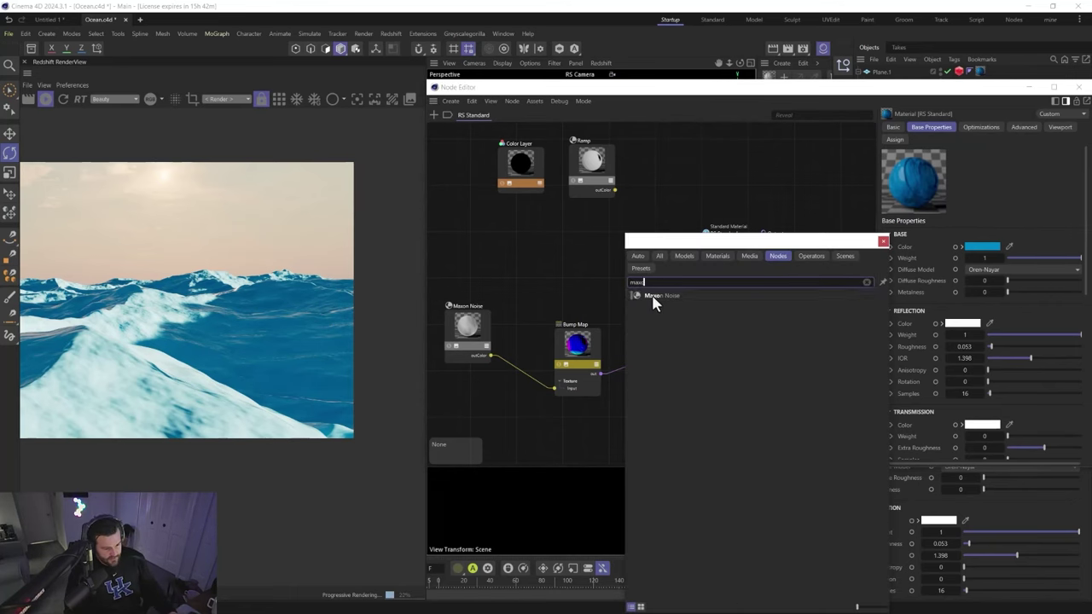
{"action": "key", "text": "Return"}
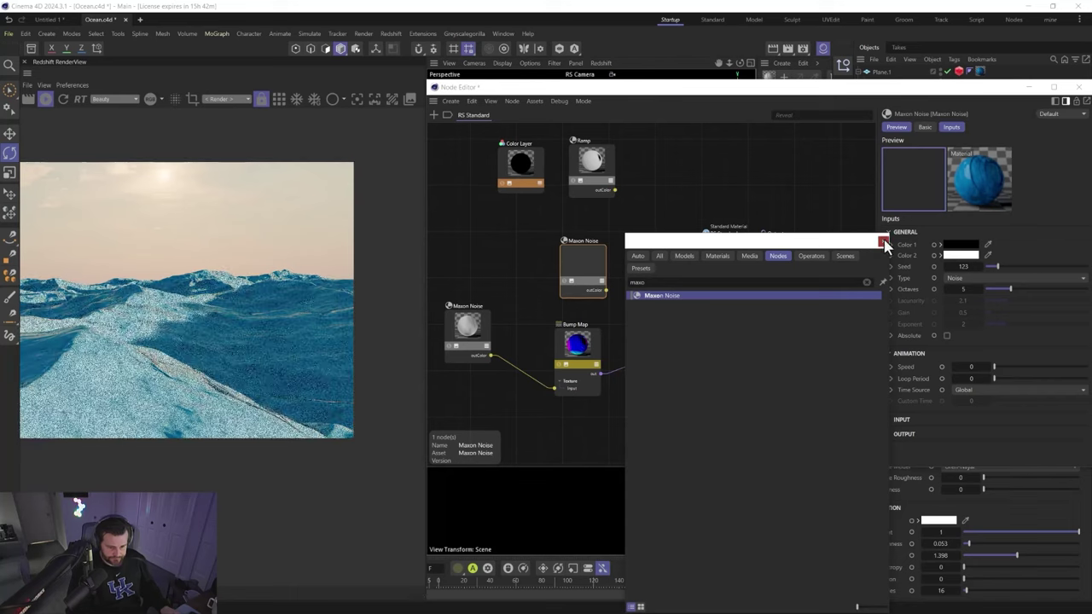
{"action": "left_click", "coordinate": [585, 248]}
- Set the new noise to FBM type with Overall Scale 1200
{"action": "left_click", "coordinate": [987, 279]}
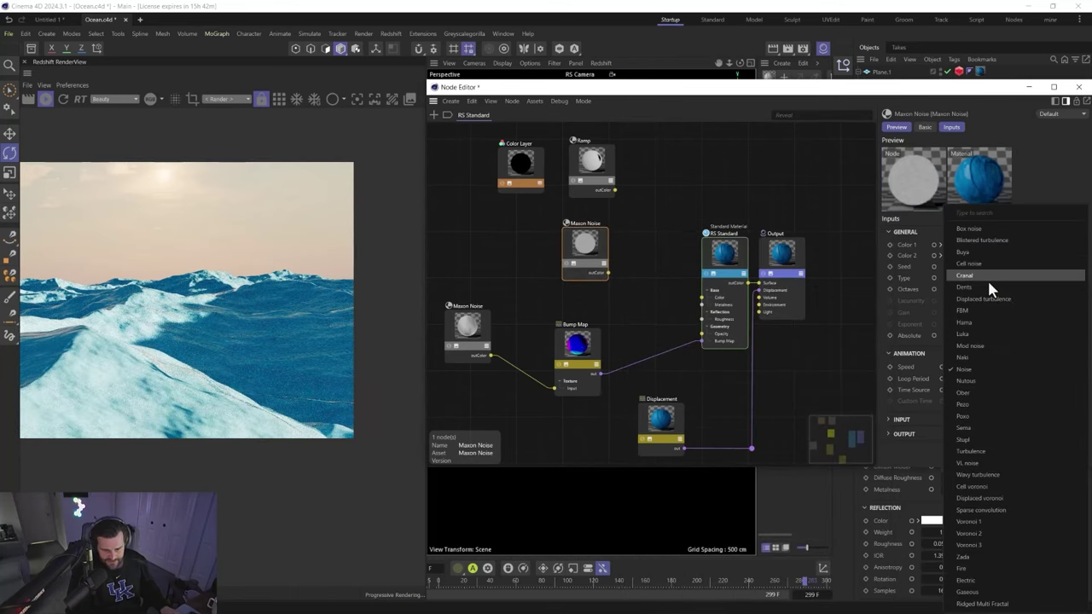
{"action": "left_click", "coordinate": [987, 312]}
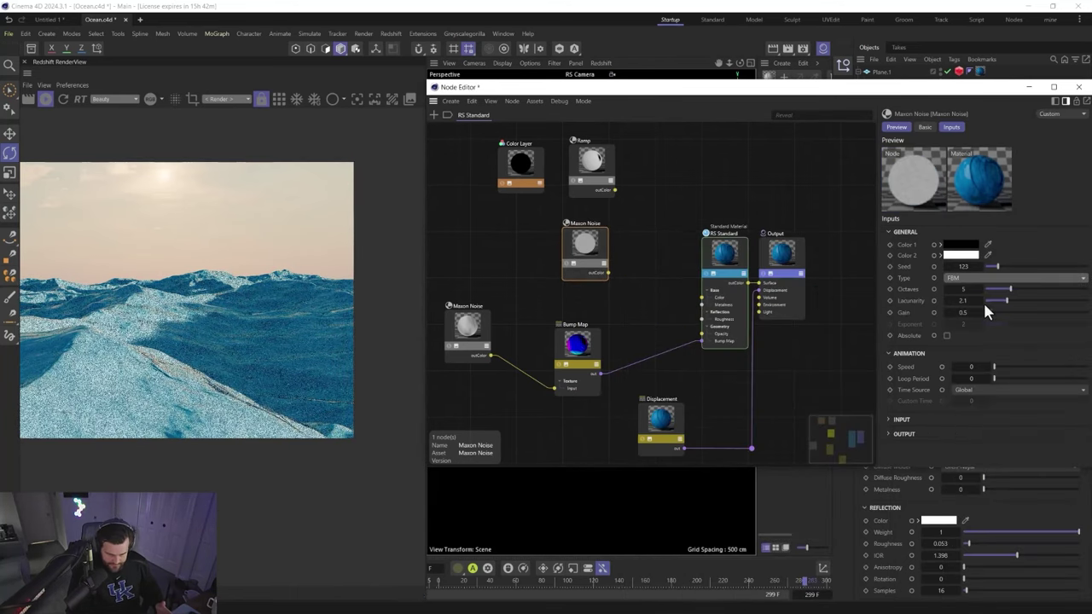
{"action": "scroll", "coordinate": [912, 418], "scroll_direction": "down", "scroll_amount": 2}
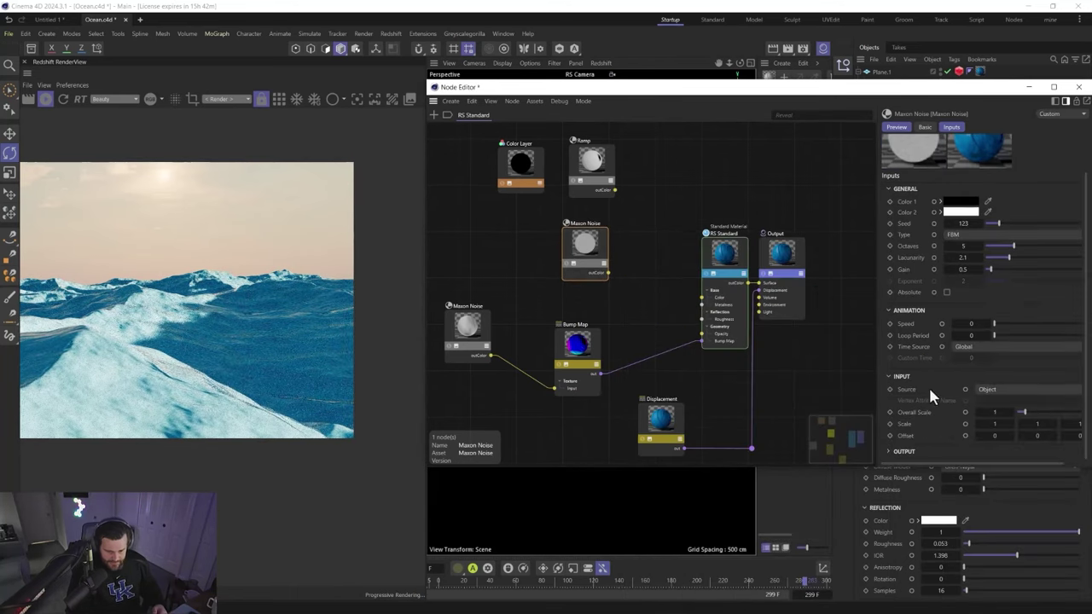
{"action": "double_click", "coordinate": [989, 411]}
{"action": "type", "text": "300"}
{"action": "key", "text": "Return"}
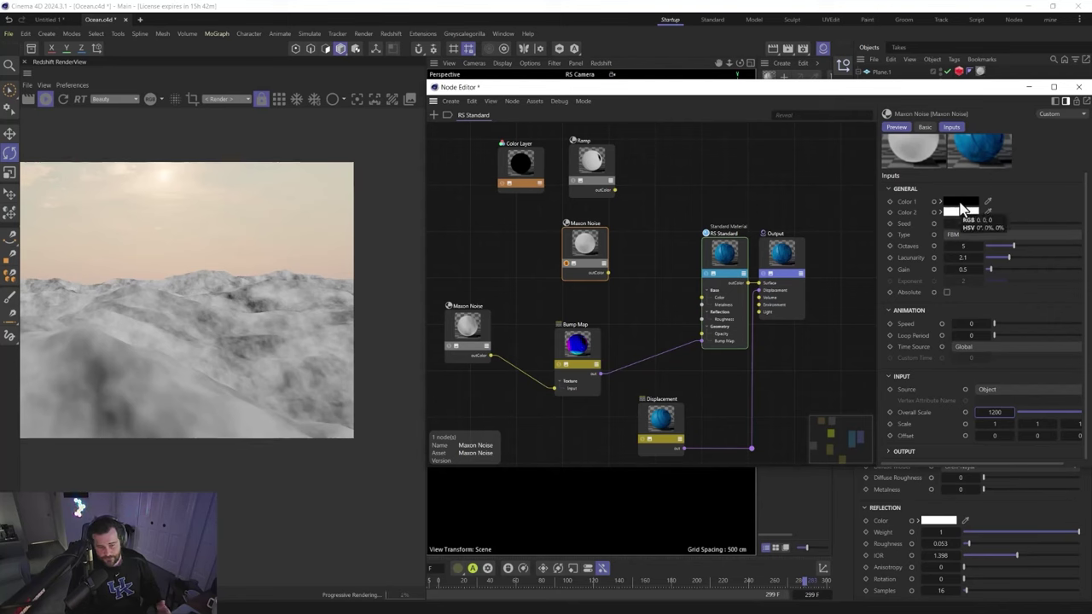
- Set the Maxon Noise's Color 1 and Color 2 to blue shades
{"action": "left_click", "coordinate": [917, 226]}
{"action": "right_click", "coordinate": [980, 205]}
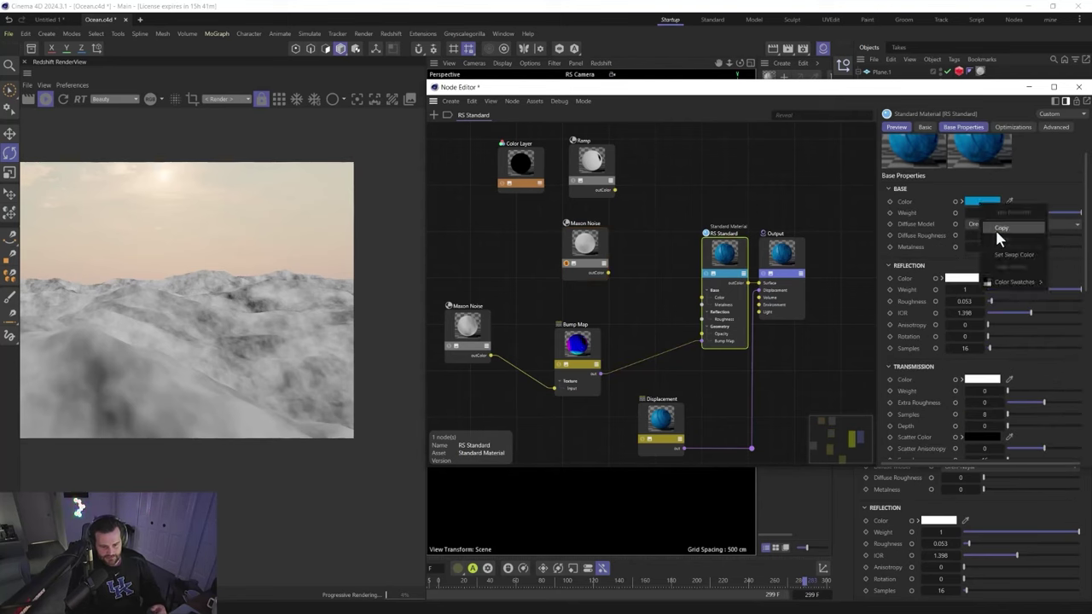
{"action": "left_click", "coordinate": [831, 240]}
{"action": "left_click", "coordinate": [598, 246]}
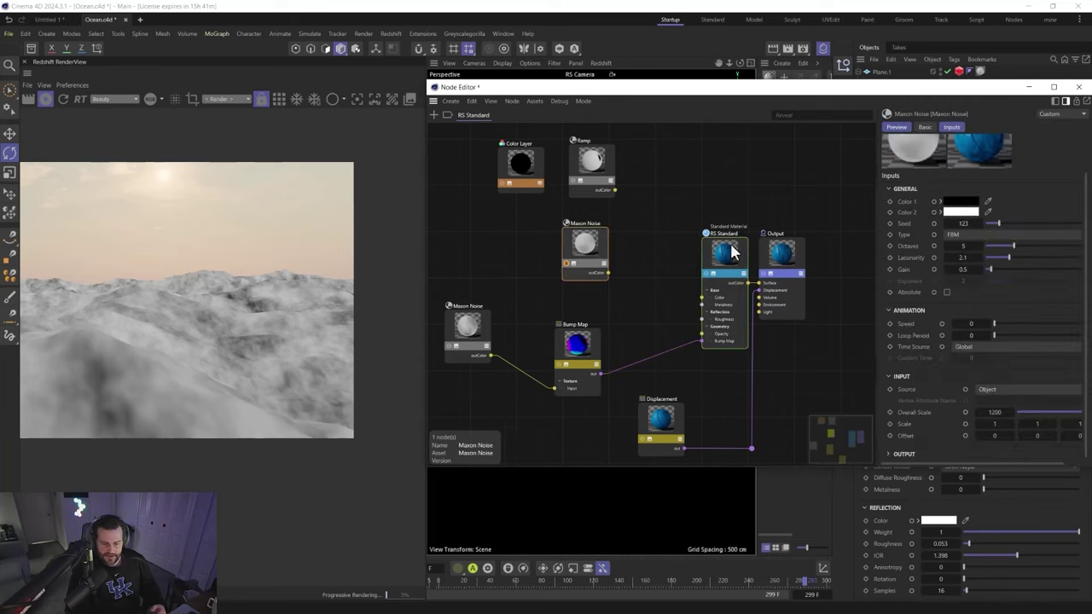
{"action": "right_click", "coordinate": [961, 203]}
{"action": "left_click", "coordinate": [976, 244]}
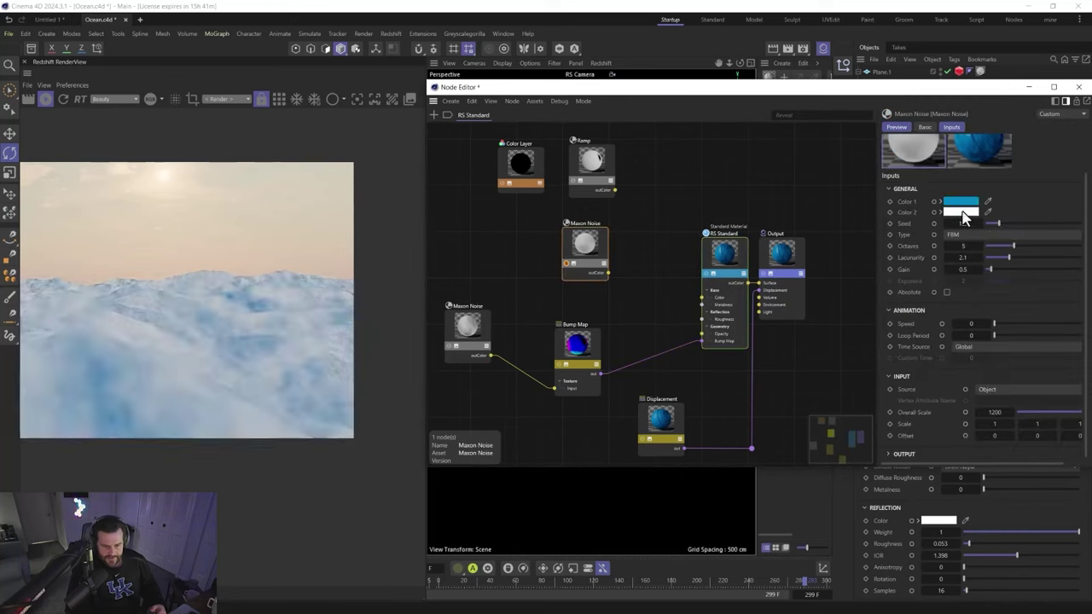
{"action": "right_click", "coordinate": [962, 213]}
{"action": "left_click", "coordinate": [979, 252]}
- Darken the second noise blue and wire the noise outColor into RS Standard Base Color
{"action": "left_click", "coordinate": [963, 213]}
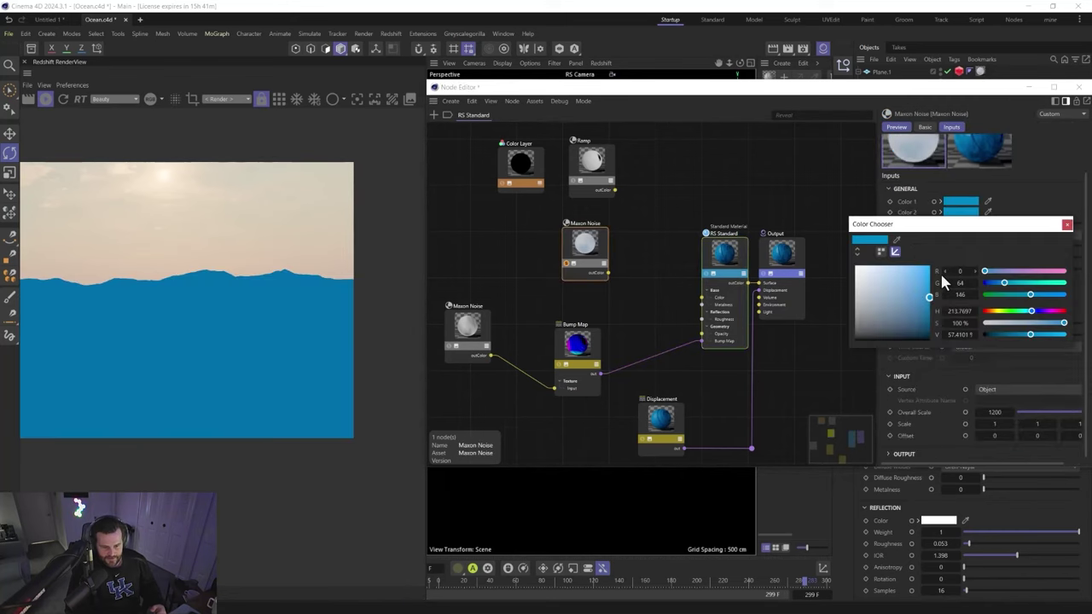
{"action": "left_click_drag", "start_coordinate": [930, 286], "coordinate": [929, 320]}
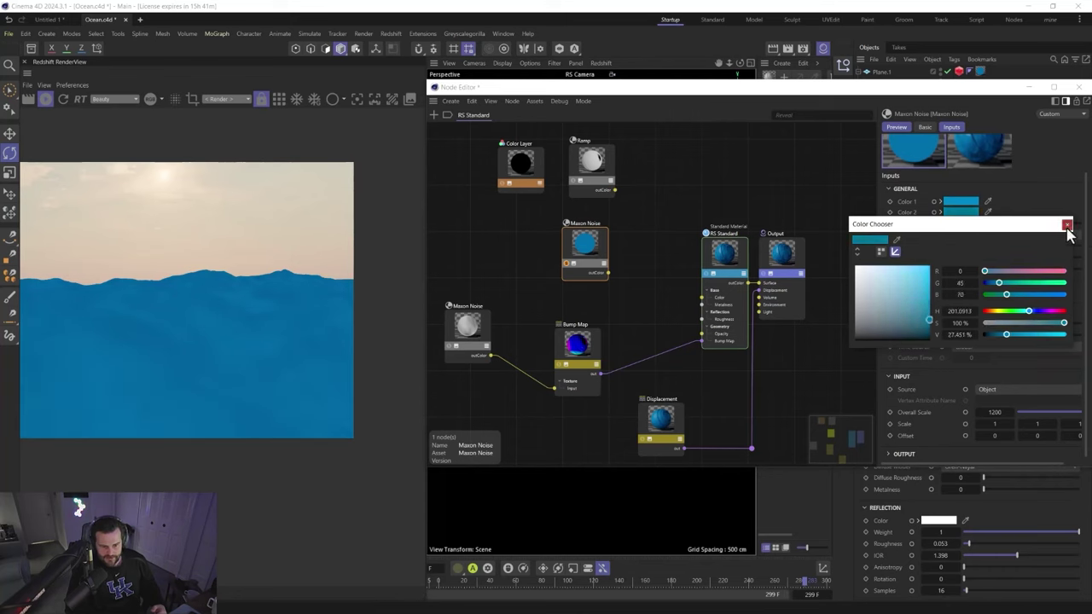
{"action": "left_click", "coordinate": [1067, 224]}
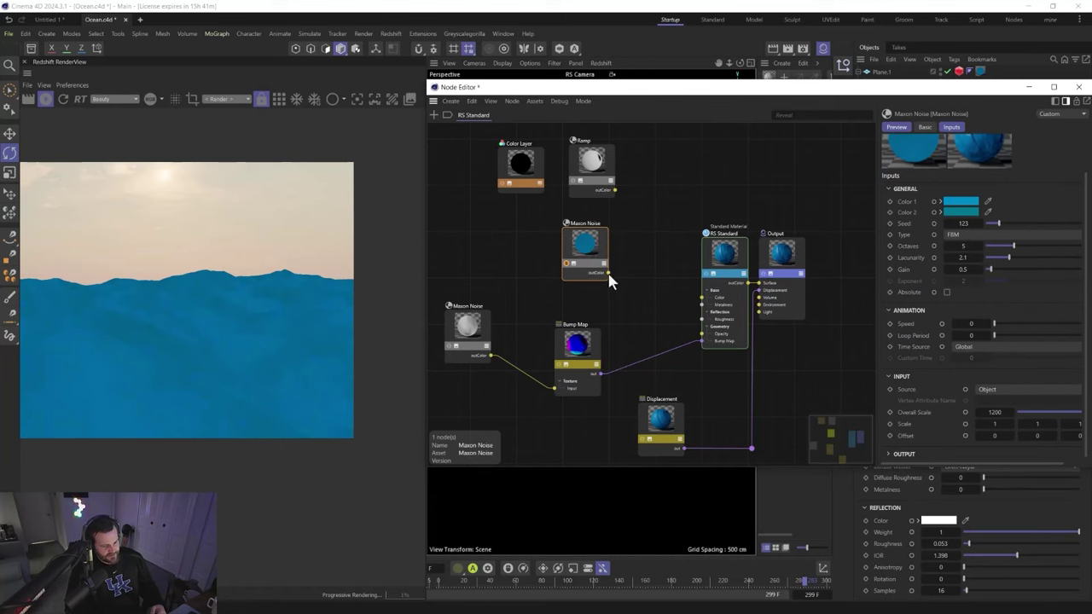
{"action": "left_click_drag", "start_coordinate": [607, 273], "coordinate": [702, 298]}
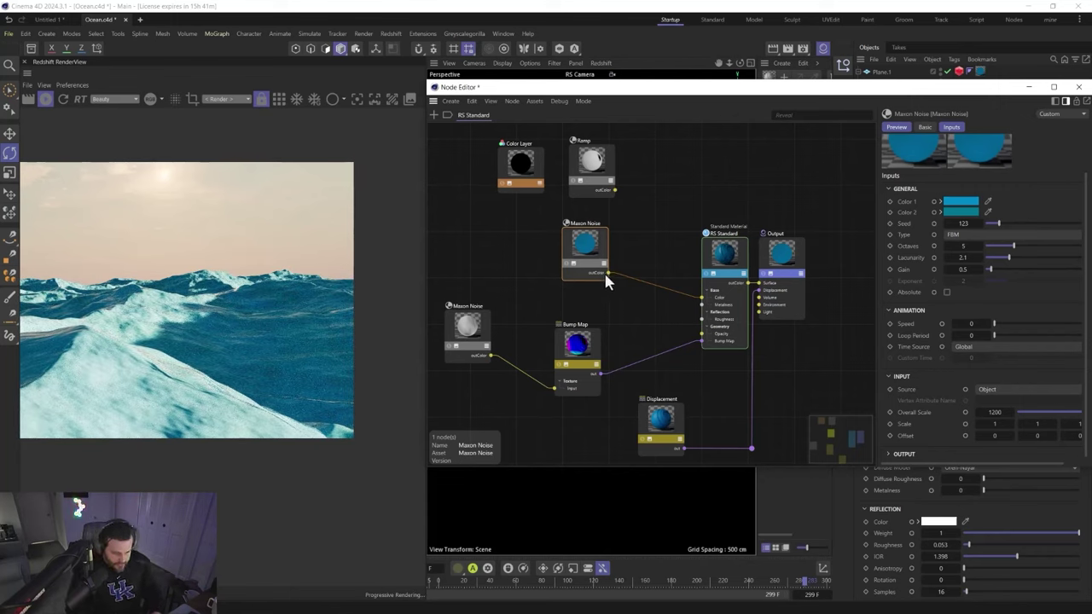
- Connect the Maxon Noise outColor to the RS Standard Subsurface colour input
{"action": "left_click_drag", "start_coordinate": [647, 304], "coordinate": [722, 248]}
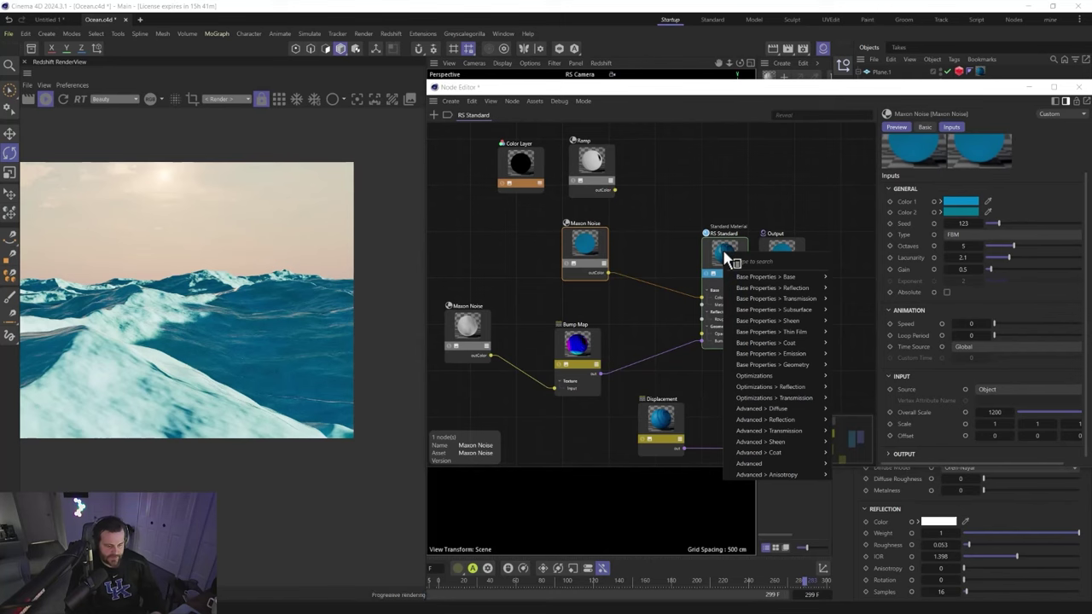
{"action": "mouse_move", "coordinate": [807, 317]}
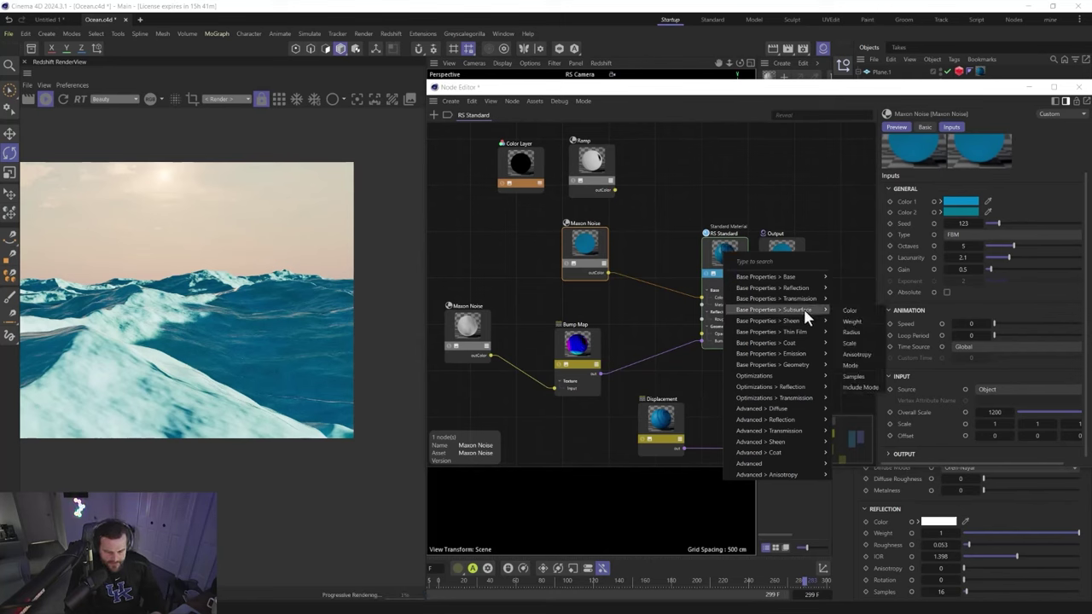
{"action": "left_click", "coordinate": [860, 321]}
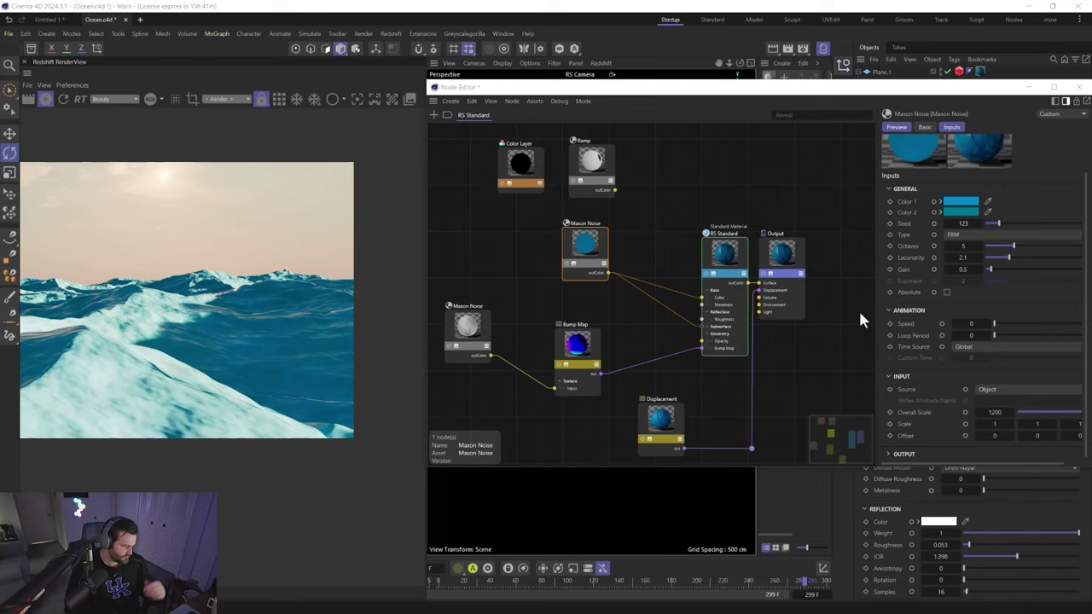
- Raise the ocean material's Subsurface Weight to 1
{"action": "left_click", "coordinate": [717, 256]}
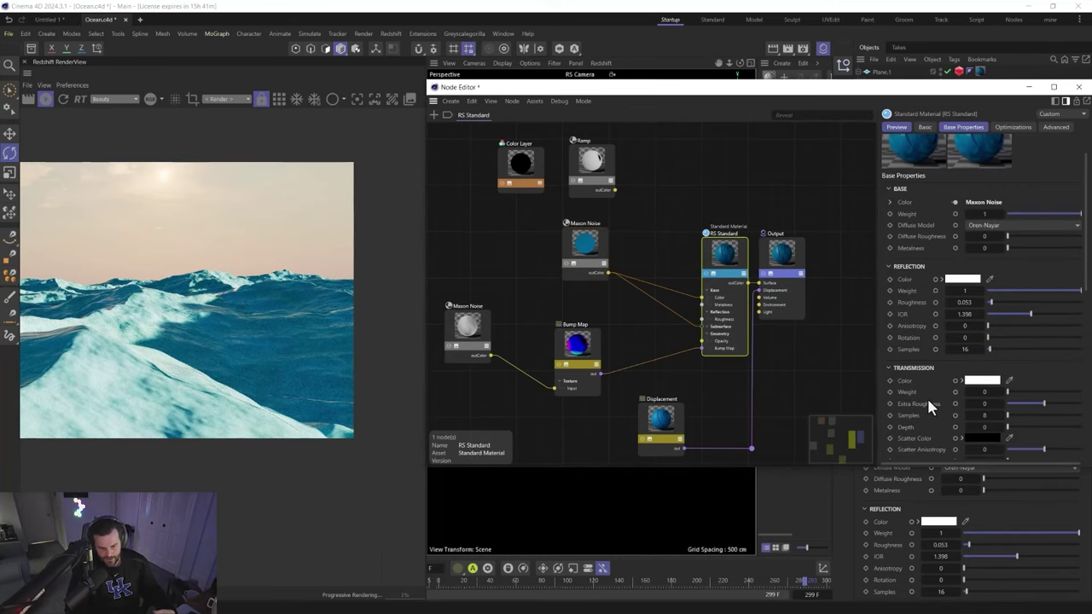
{"action": "scroll", "coordinate": [926, 395], "scroll_direction": "down", "scroll_amount": 3}
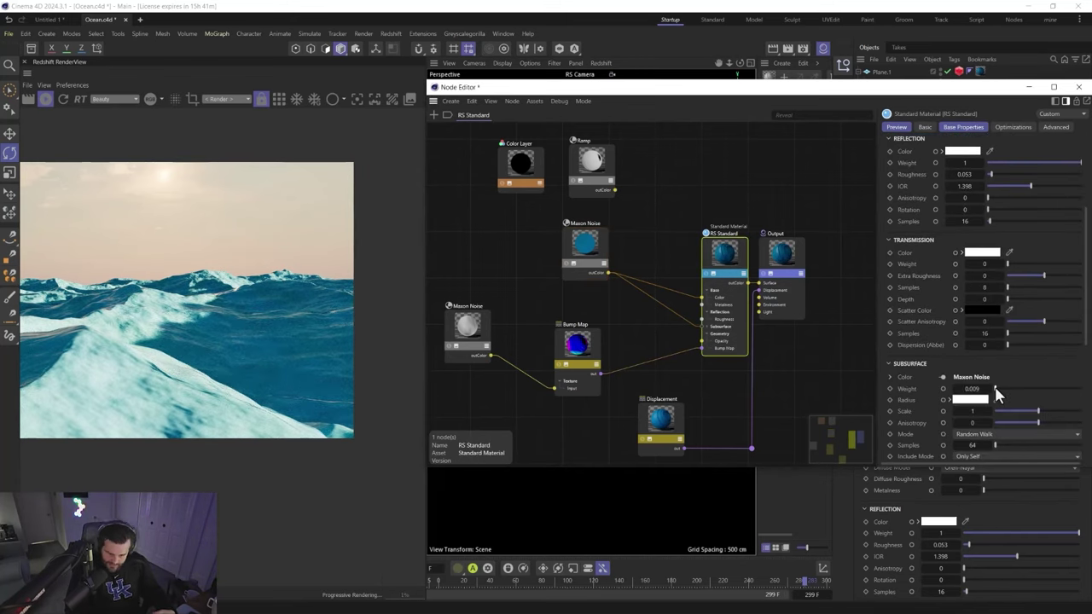
{"action": "left_click_drag", "start_coordinate": [994, 385], "coordinate": [1081, 388]}
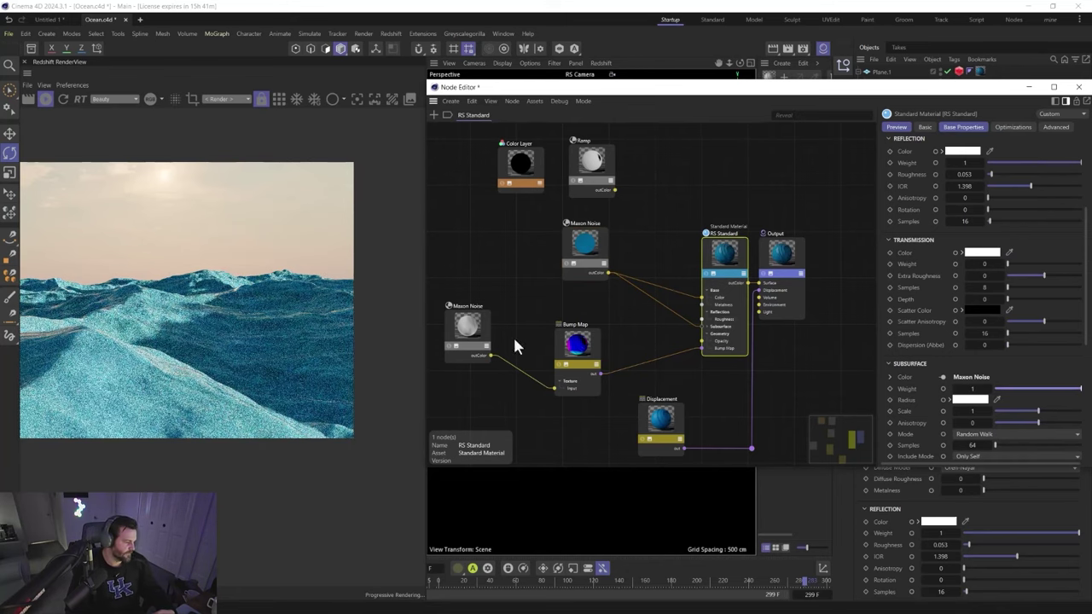
- Check RS Dome Light, then show RS Area Light.1's settings with the Node Editor moved aside
{"action": "left_click_drag", "start_coordinate": [643, 87], "coordinate": [276, 93]}
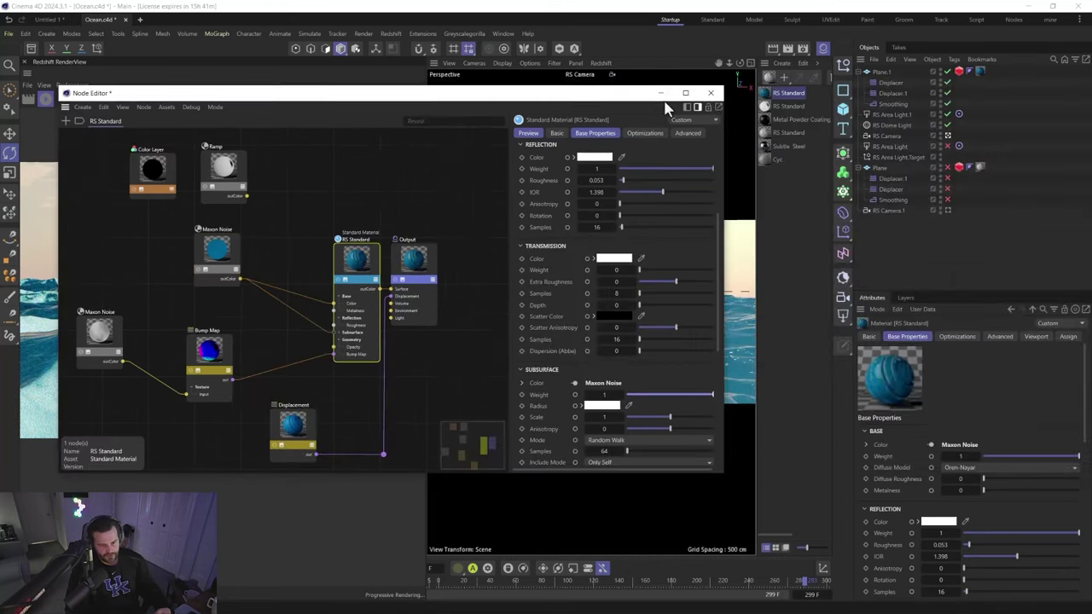
{"action": "left_click", "coordinate": [891, 125]}
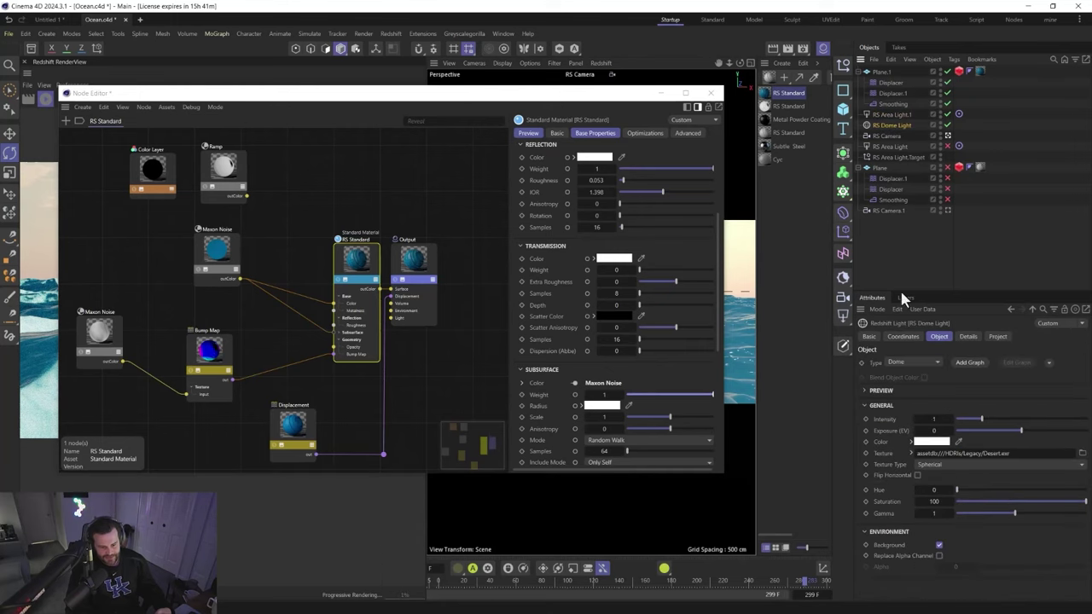
{"action": "left_click", "coordinate": [889, 115]}
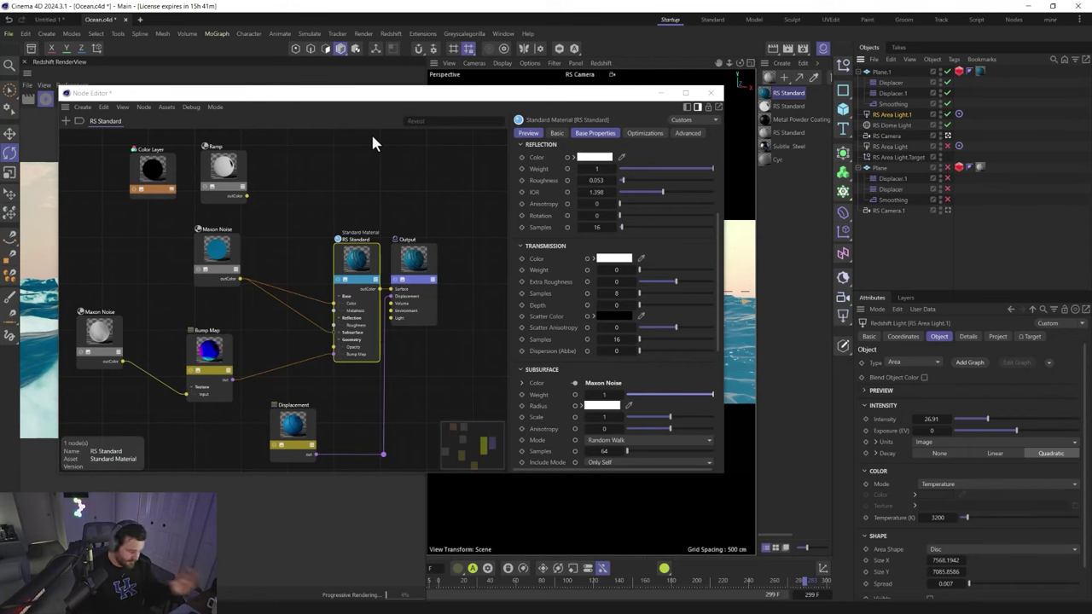
{"action": "left_click_drag", "start_coordinate": [601, 93], "coordinate": [812, 103]}
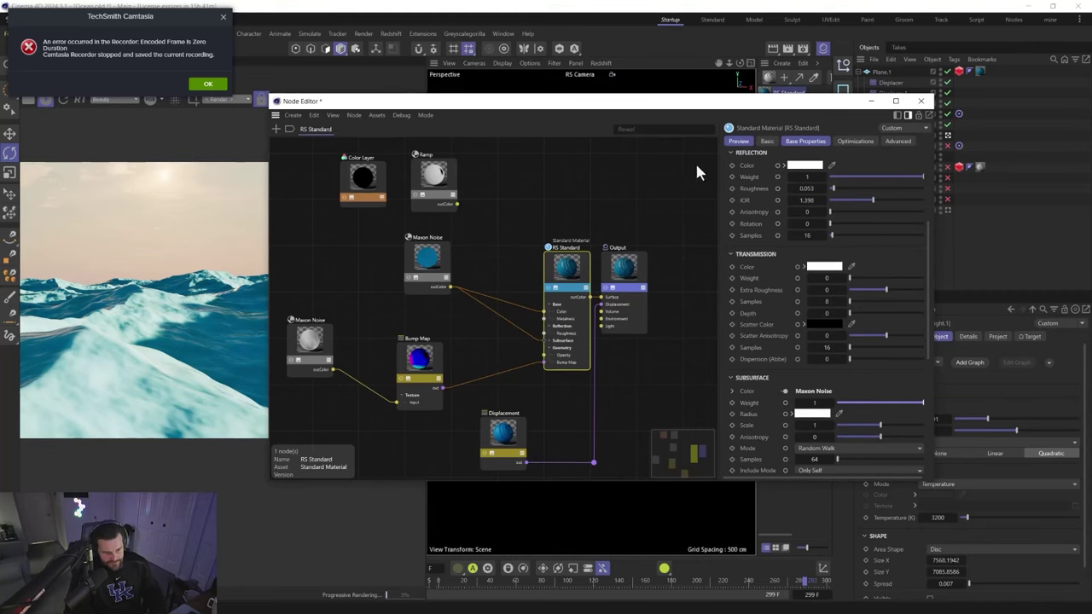
{"action": "left_click", "coordinate": [215, 81]}
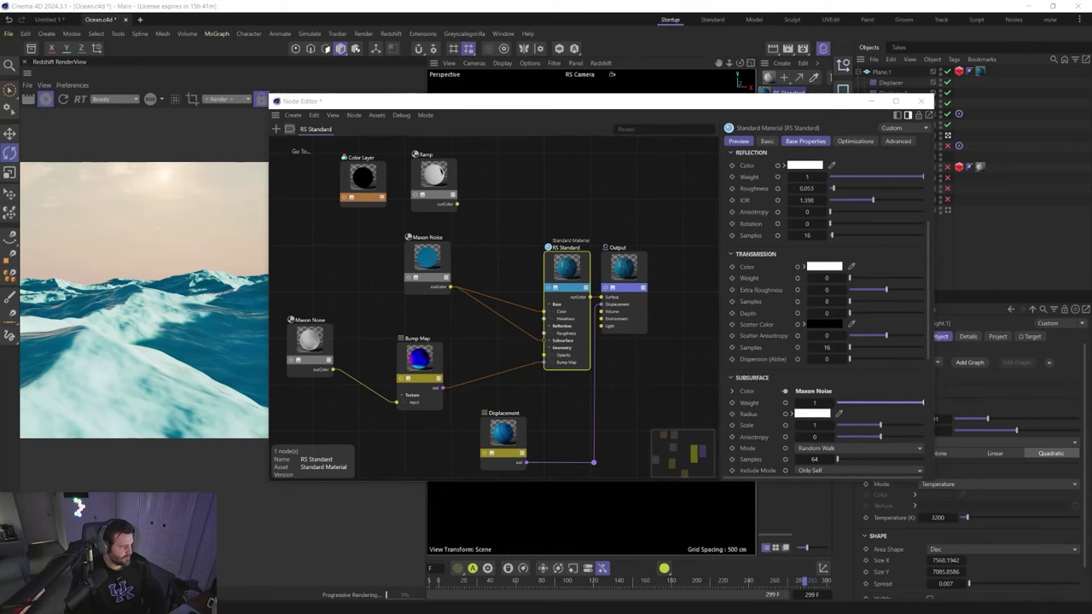
{"action": "left_click_drag", "start_coordinate": [785, 102], "coordinate": [733, 30]}
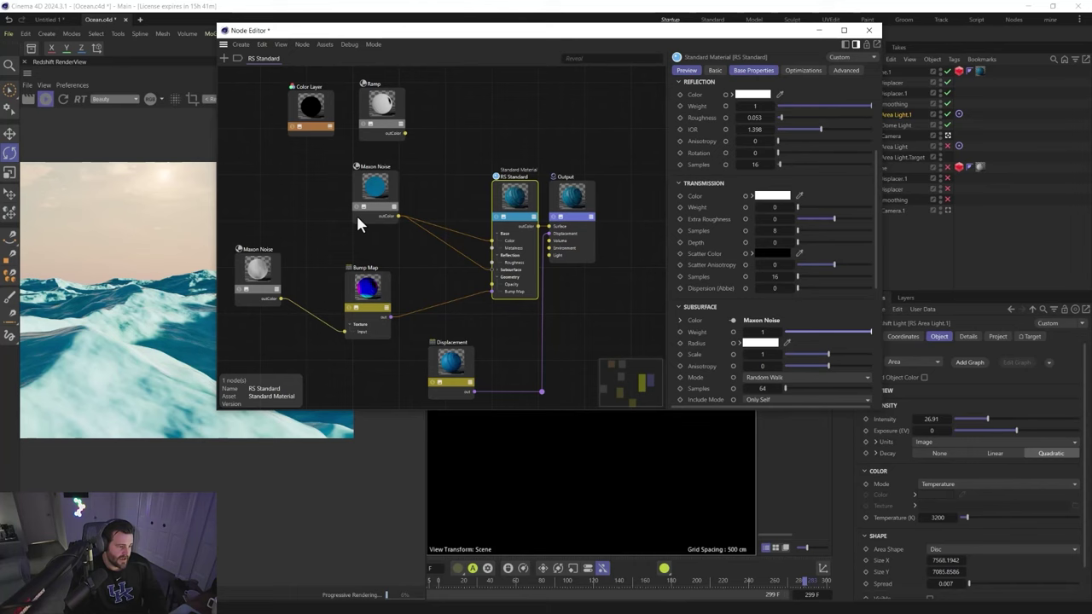
- Duplicate the Maxon Noise and wire the copy into RS Standard Subsurface Radius
{"action": "left_click_drag", "start_coordinate": [355, 213], "coordinate": [458, 134]}
{"action": "key", "text": "ctrl+z"}
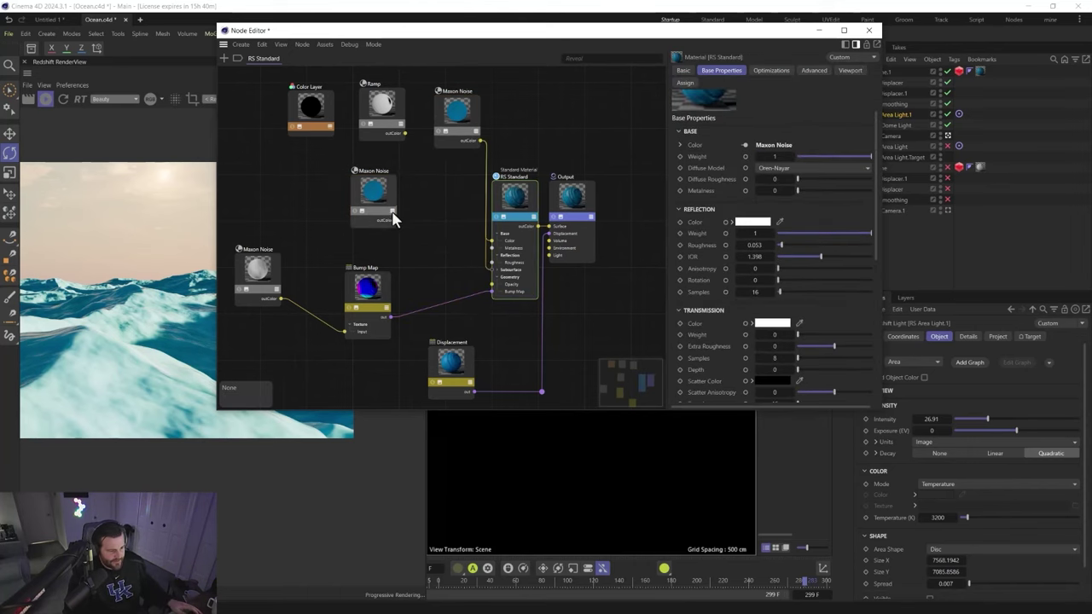
{"action": "left_click_drag", "start_coordinate": [397, 220], "coordinate": [517, 192]}
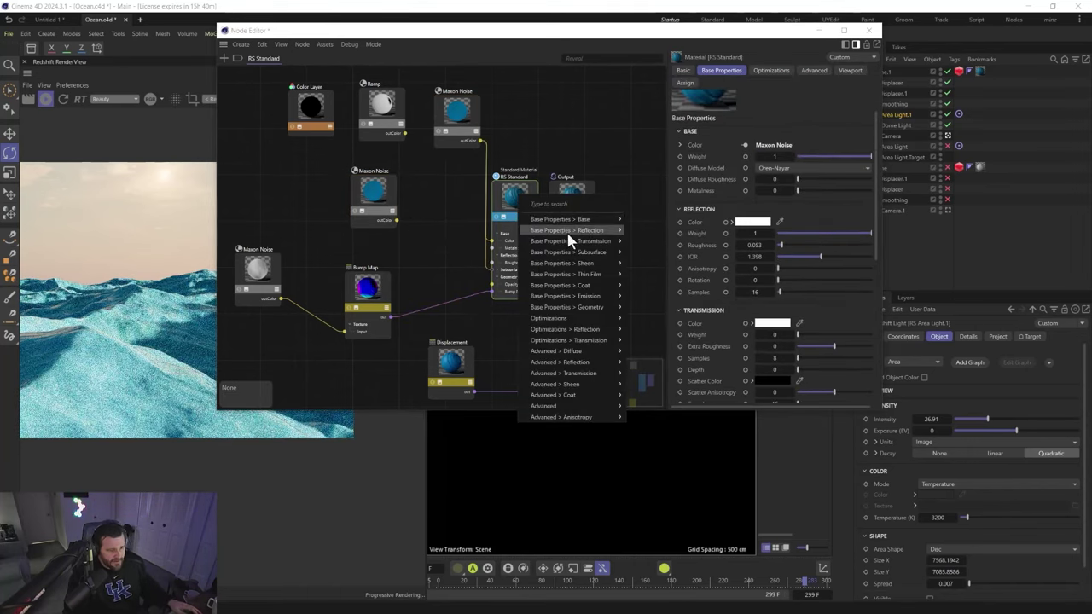
{"action": "mouse_move", "coordinate": [580, 254]}
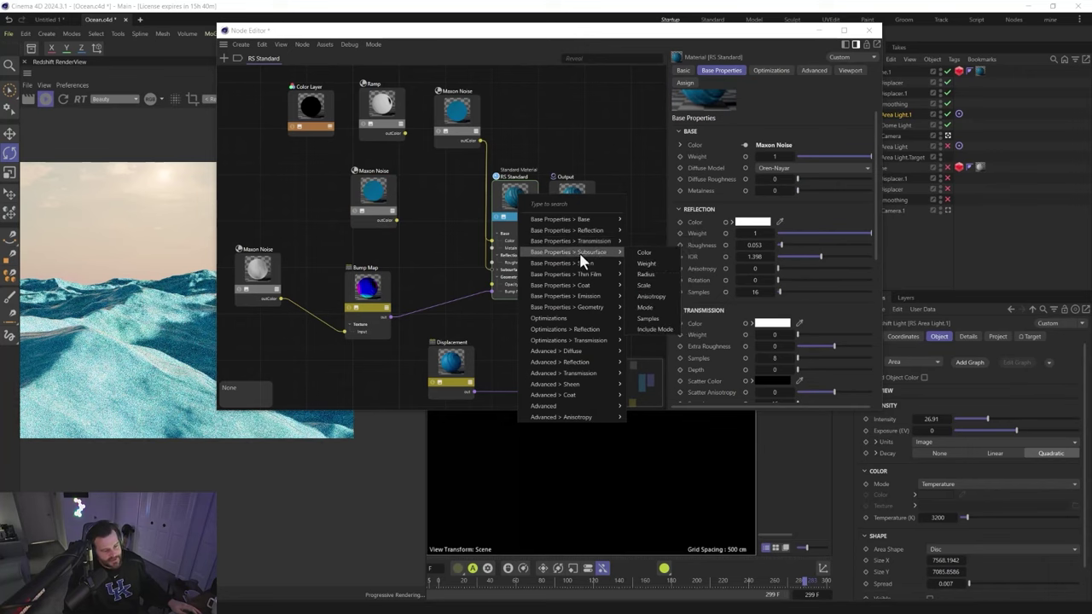
{"action": "left_click", "coordinate": [650, 278]}
- Set the radius noise's Color 1 and Color 2 to light cyan and teal shades
{"action": "left_click", "coordinate": [376, 190]}
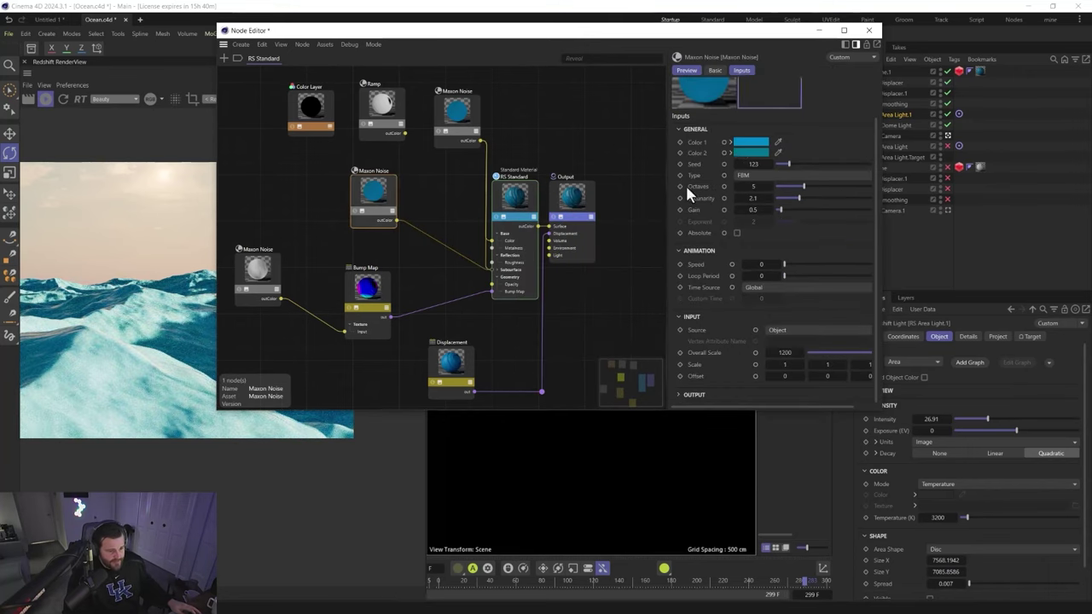
{"action": "left_click", "coordinate": [739, 145]}
{"action": "left_click_drag", "start_coordinate": [736, 184], "coordinate": [813, 212]}
{"action": "left_click_drag", "start_coordinate": [703, 223], "coordinate": [688, 224]}
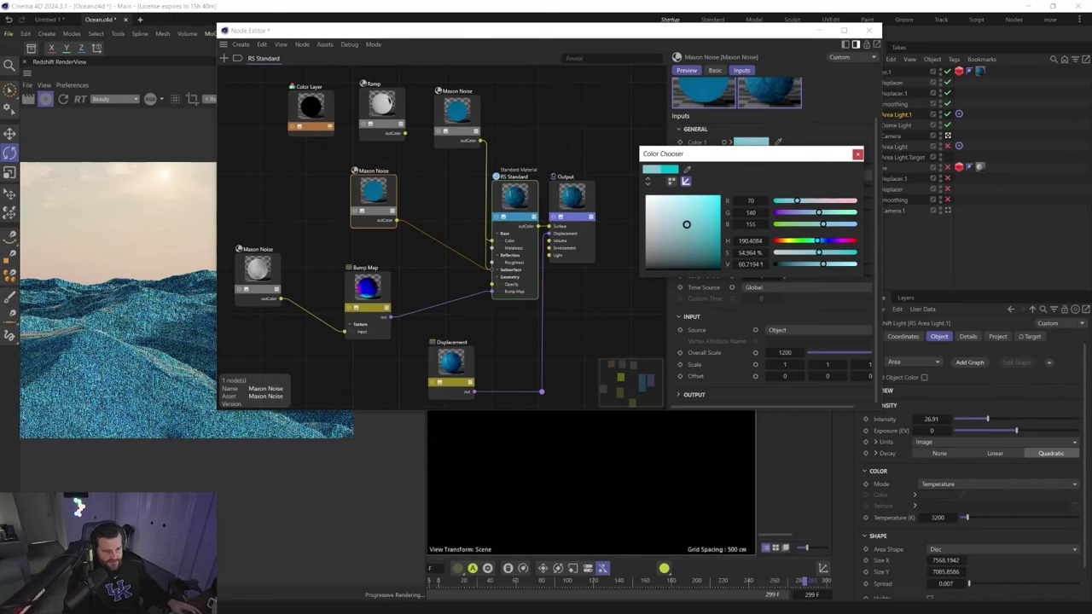
{"action": "left_click", "coordinate": [857, 154]}
{"action": "left_click", "coordinate": [744, 152]}
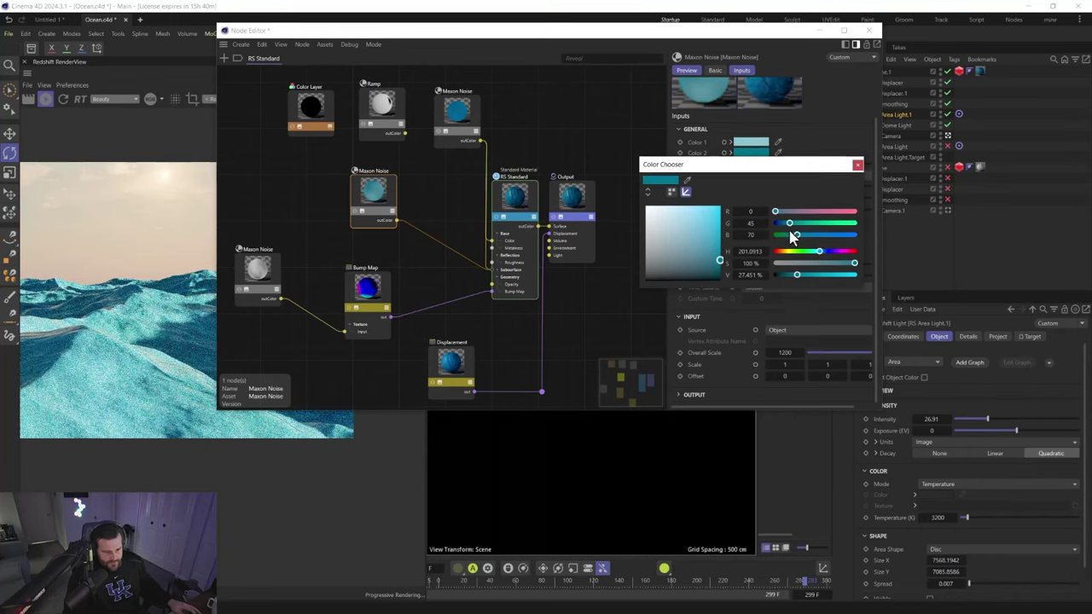
{"action": "left_click_drag", "start_coordinate": [792, 234], "coordinate": [789, 241]}
{"action": "left_click_drag", "start_coordinate": [699, 260], "coordinate": [687, 259]}
{"action": "left_click", "coordinate": [857, 164]}
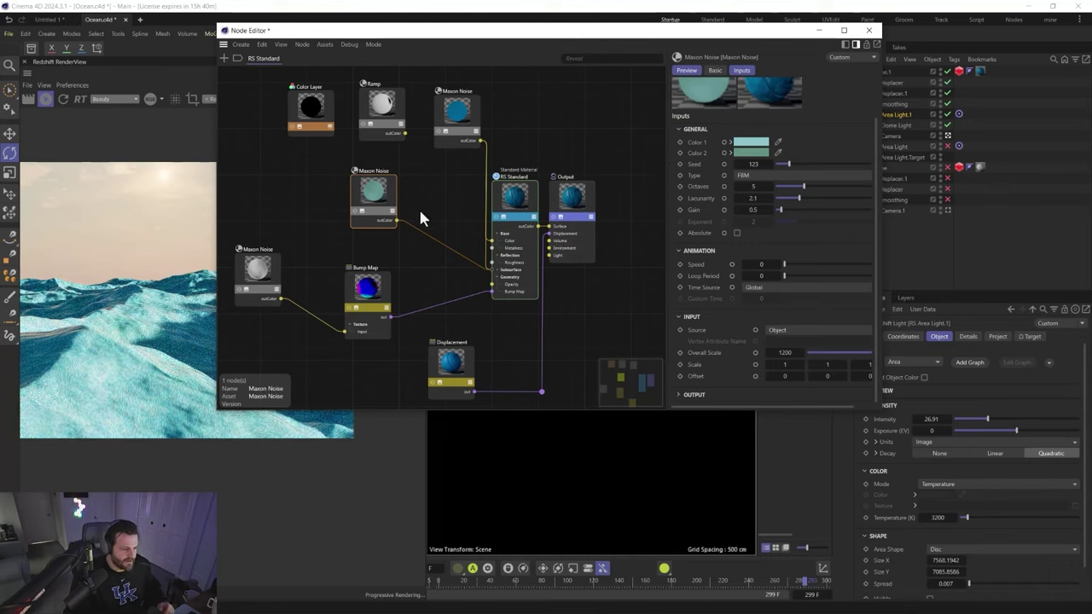
- Move the radius noise node closer to the material and show the ocean material's properties
{"action": "left_click_drag", "start_coordinate": [381, 193], "coordinate": [432, 227]}
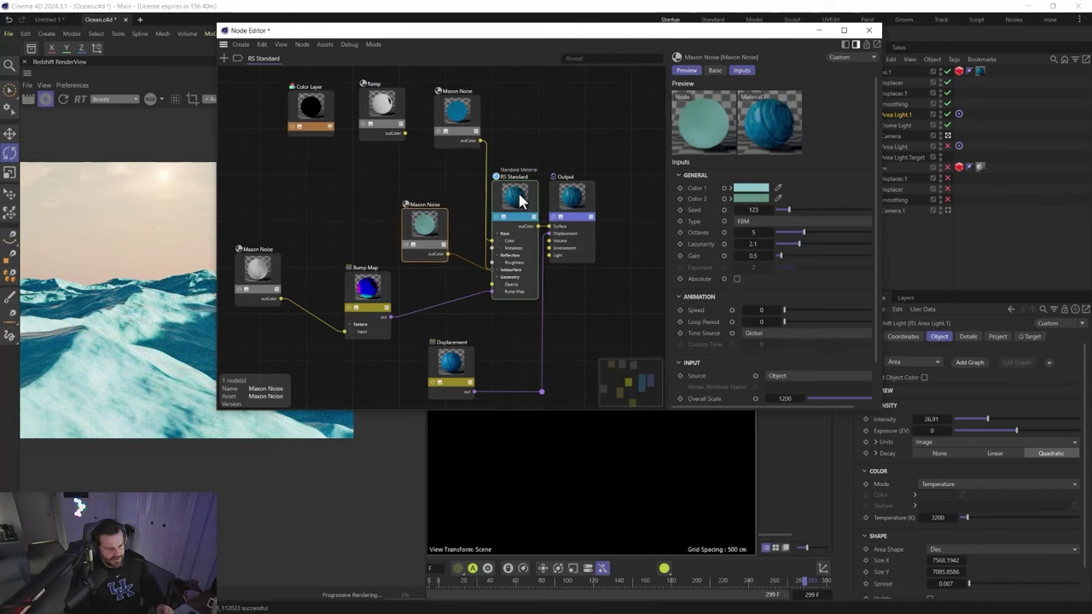
{"action": "left_click", "coordinate": [522, 199]}
{"action": "left_click_drag", "start_coordinate": [636, 34], "coordinate": [802, 114]}
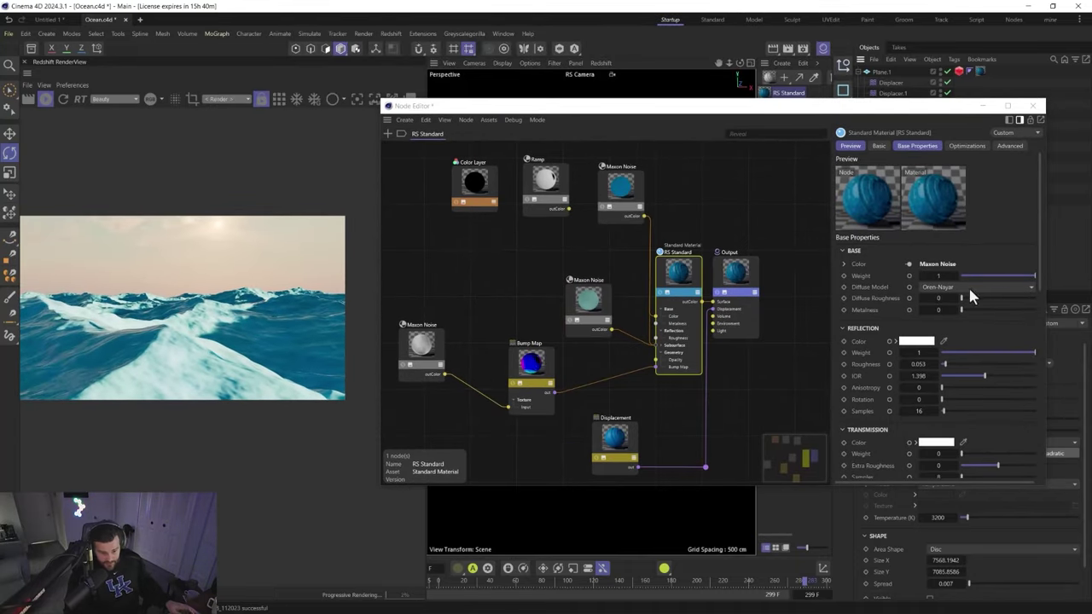
{"action": "scroll", "coordinate": [899, 410], "scroll_direction": "down", "scroll_amount": 5}
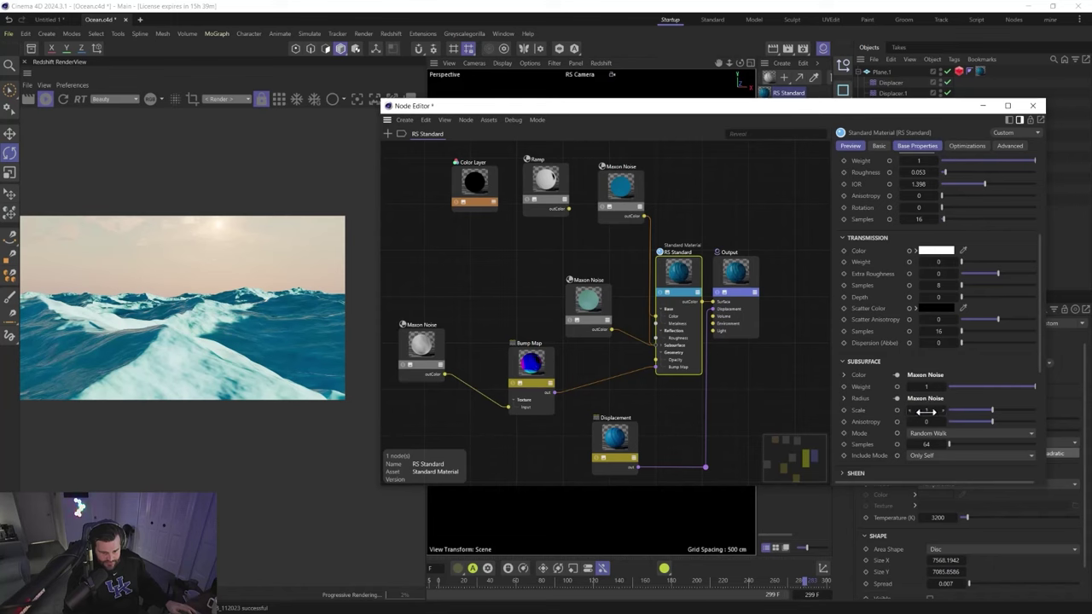
- Enter 50 as the ocean material's subsurface Scale
{"action": "left_click", "coordinate": [926, 411]}
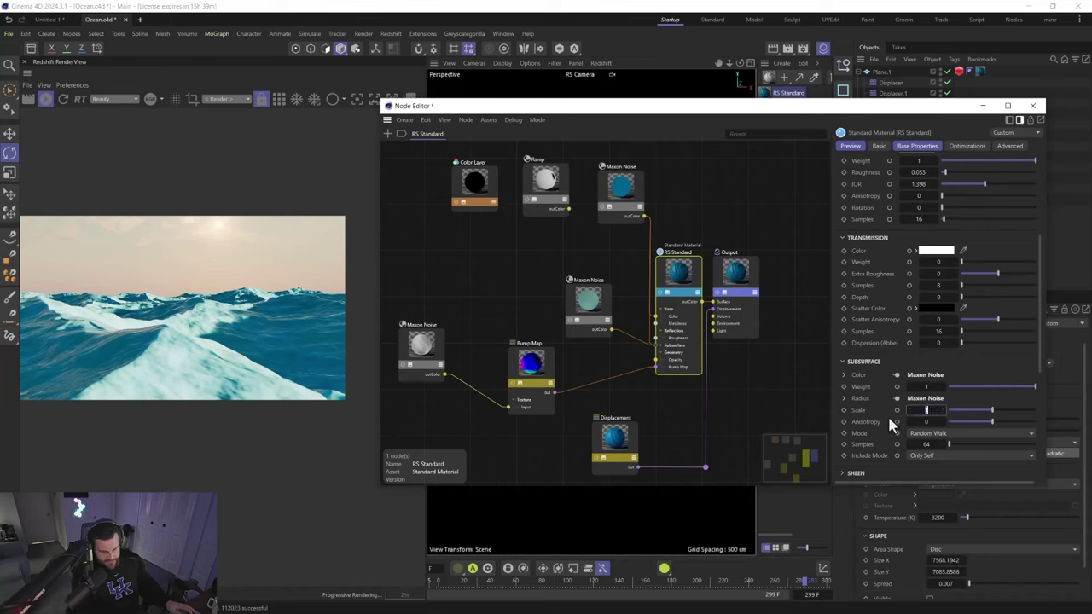
{"action": "type", "text": "50"}
{"action": "key", "text": "Return"}
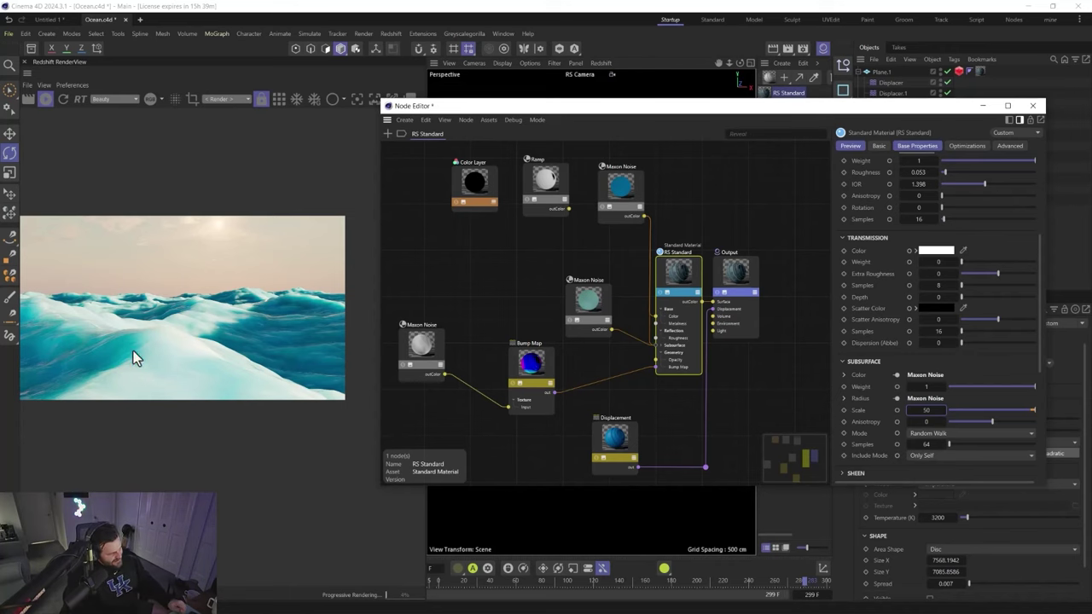
{"action": "left_click", "coordinate": [182, 348]}
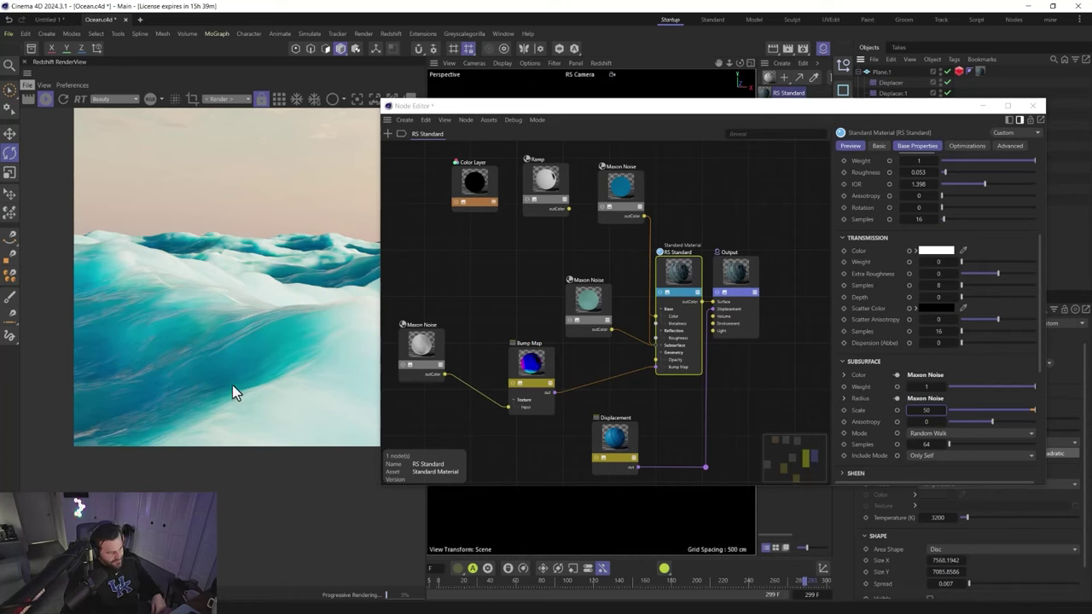
{"action": "scroll", "coordinate": [232, 329], "scroll_direction": "down", "scroll_amount": 4}
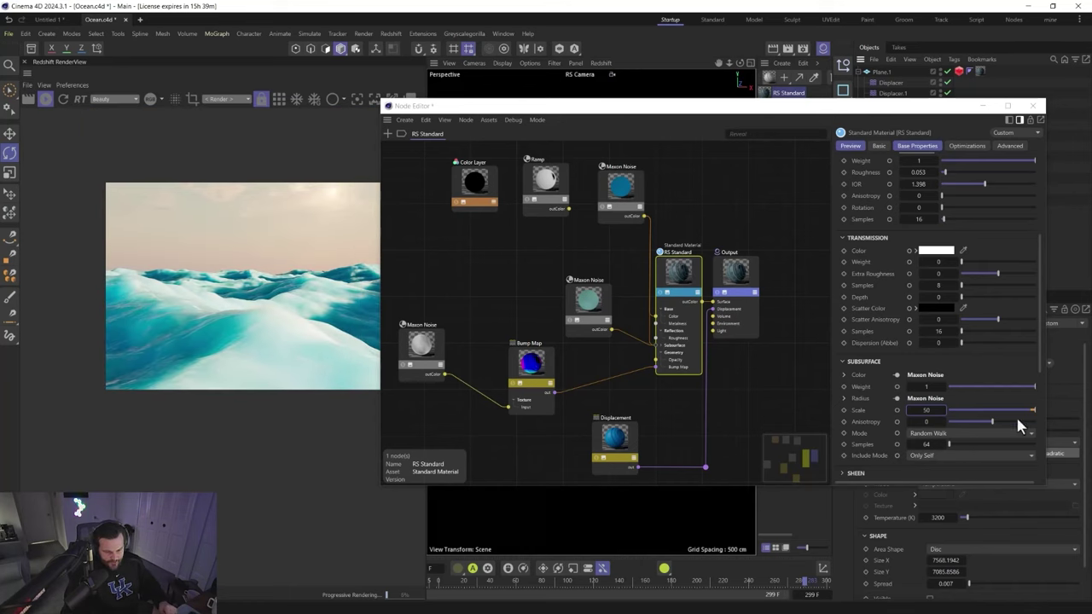
- Lower the subsurface Scale to 30 and reposition the Node Editor to view the render
{"action": "left_click", "coordinate": [928, 411]}
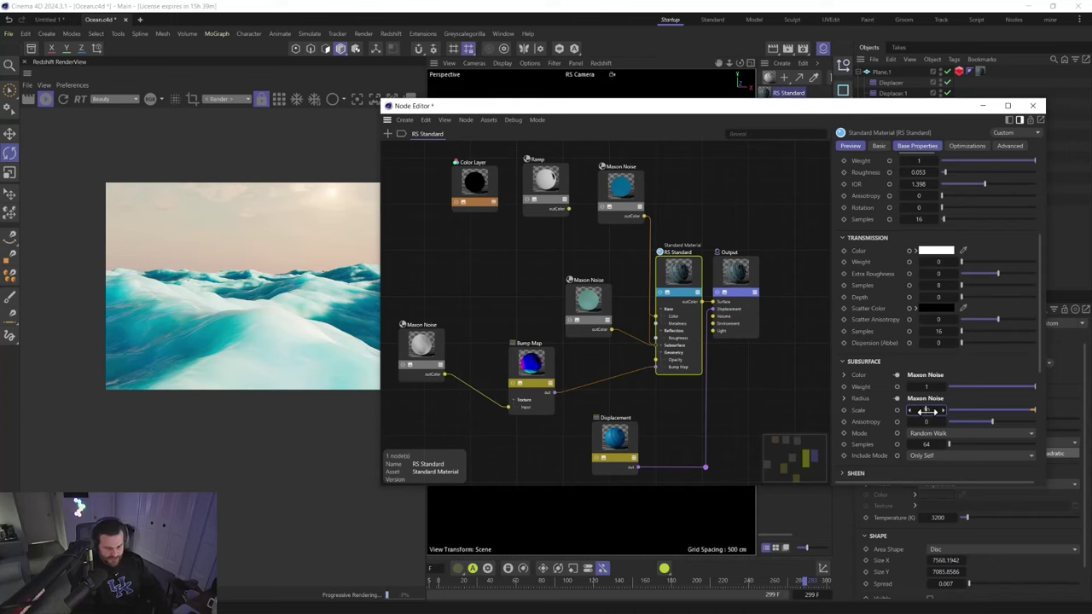
{"action": "type", "text": "30"}
{"action": "key", "text": "Return"}
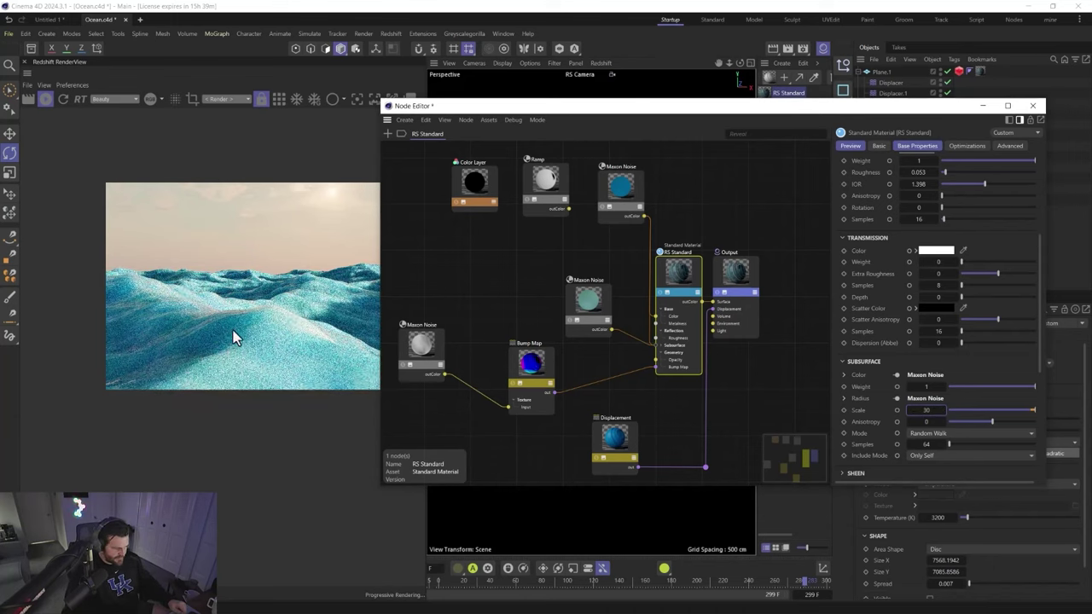
{"action": "scroll", "coordinate": [232, 333], "scroll_direction": "down", "scroll_amount": 1}
{"action": "scroll", "coordinate": [232, 342], "scroll_direction": "up", "scroll_amount": 1}
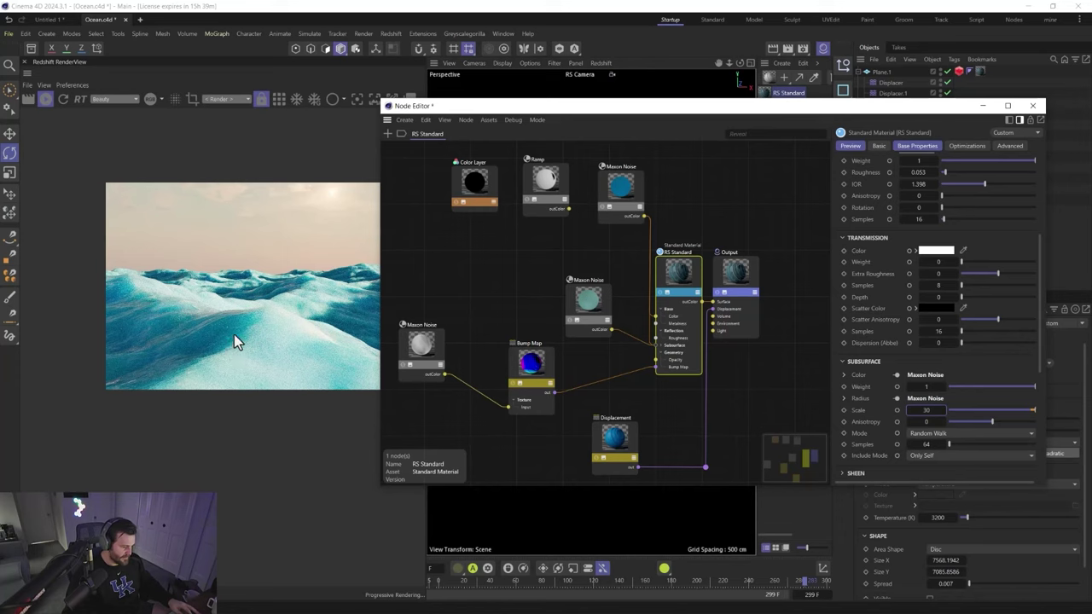
{"action": "scroll", "coordinate": [274, 291], "scroll_direction": "up", "scroll_amount": 2}
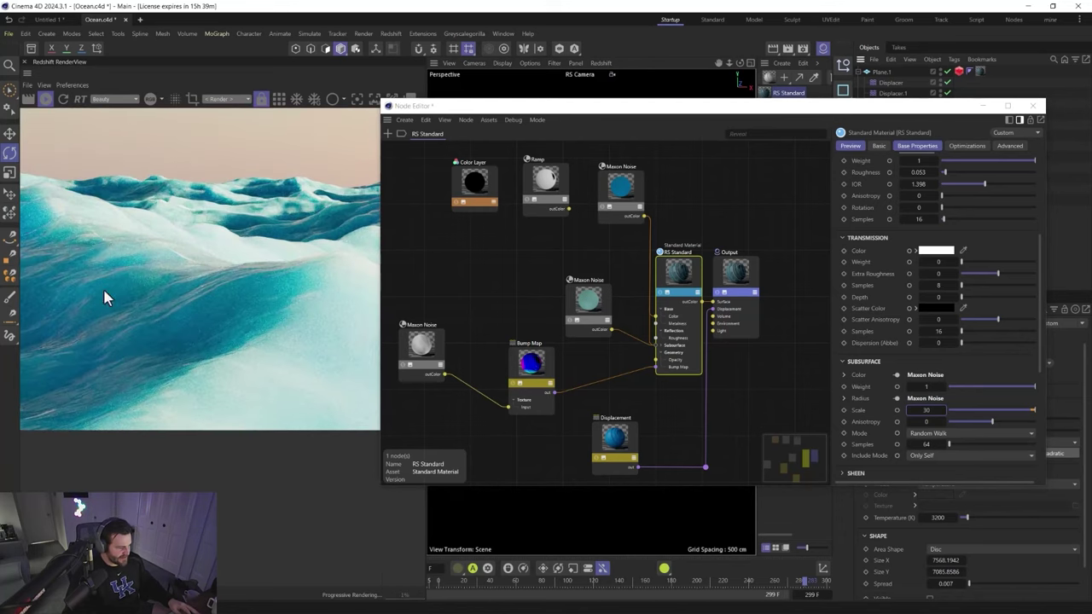
{"action": "scroll", "coordinate": [203, 310], "scroll_direction": "down", "scroll_amount": 1}
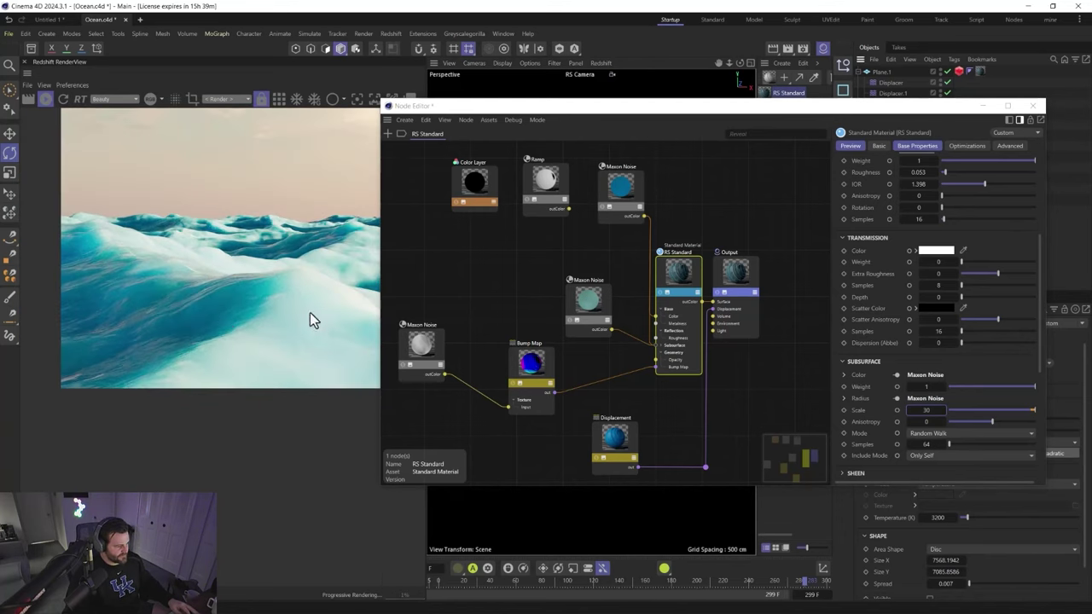
{"action": "left_click_drag", "start_coordinate": [469, 110], "coordinate": [539, 146]}
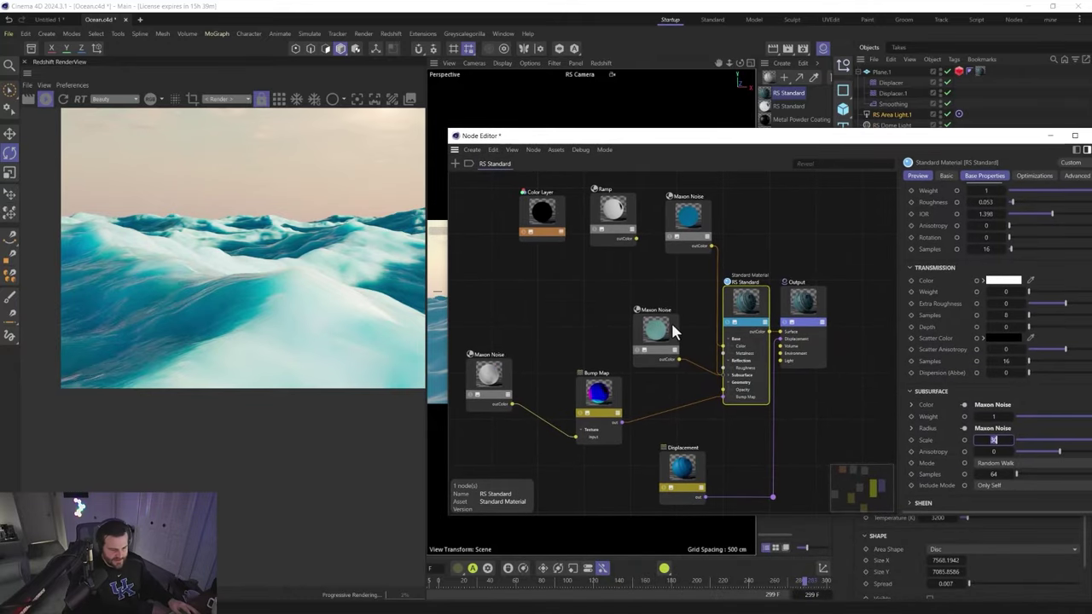
- Try several subsurface anisotropy values and settle on 0.86
{"action": "left_click", "coordinate": [746, 306]}
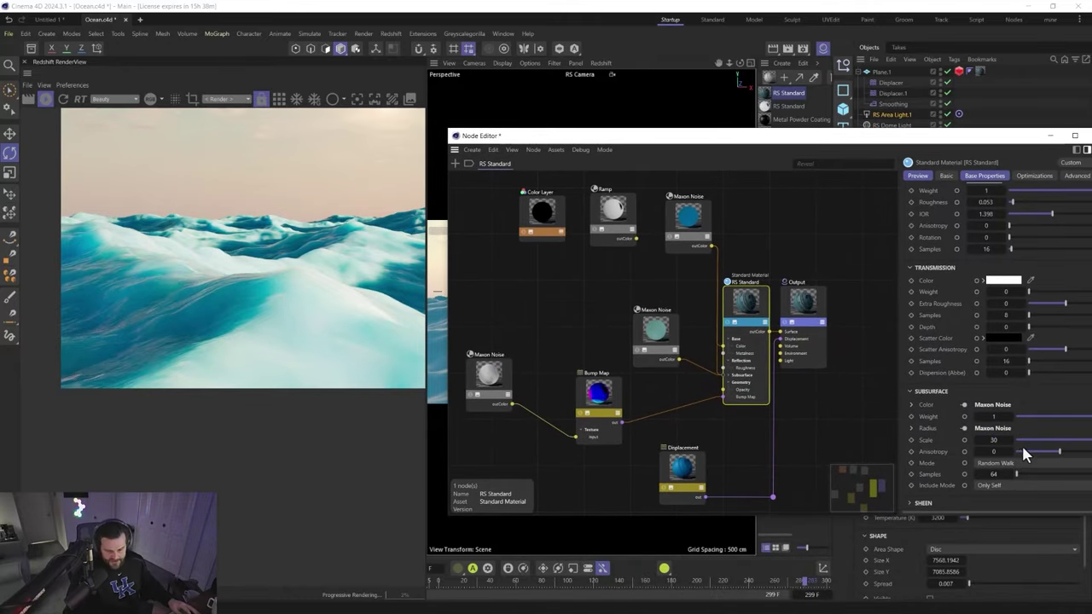
{"action": "left_click_drag", "start_coordinate": [889, 141], "coordinate": [834, 98]}
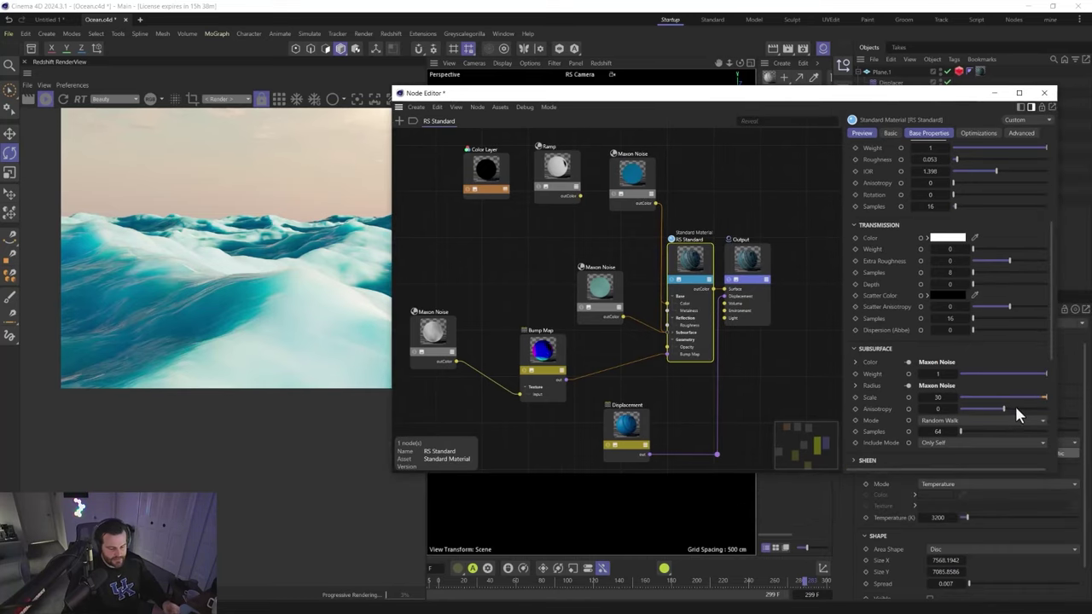
{"action": "left_click", "coordinate": [1041, 408]}
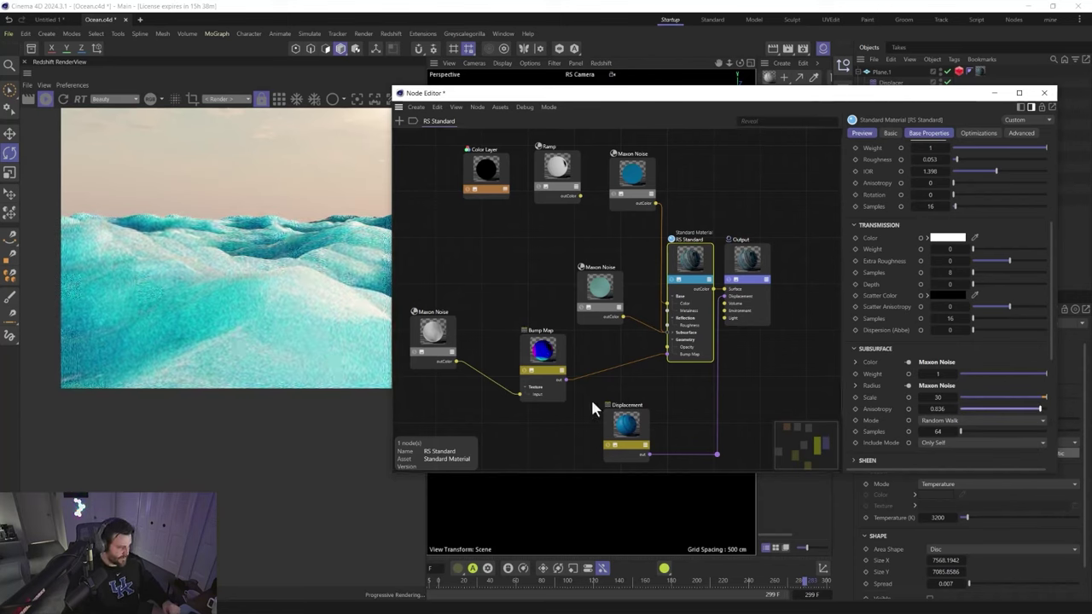
{"action": "left_click", "coordinate": [962, 409]}
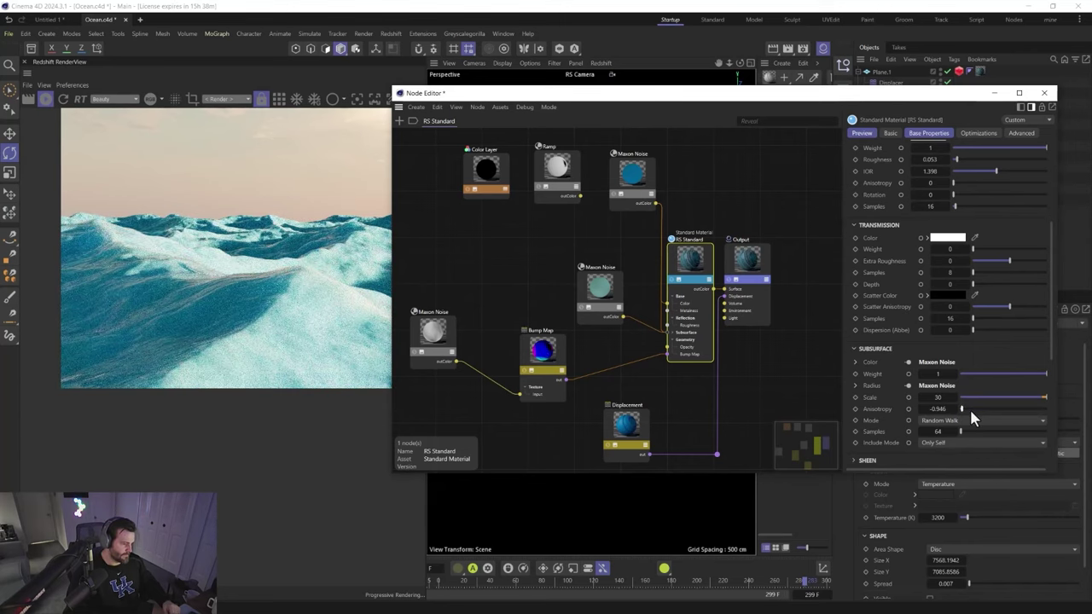
{"action": "left_click", "coordinate": [980, 408]}
{"action": "scroll", "coordinate": [256, 337], "scroll_direction": "down", "scroll_amount": 2}
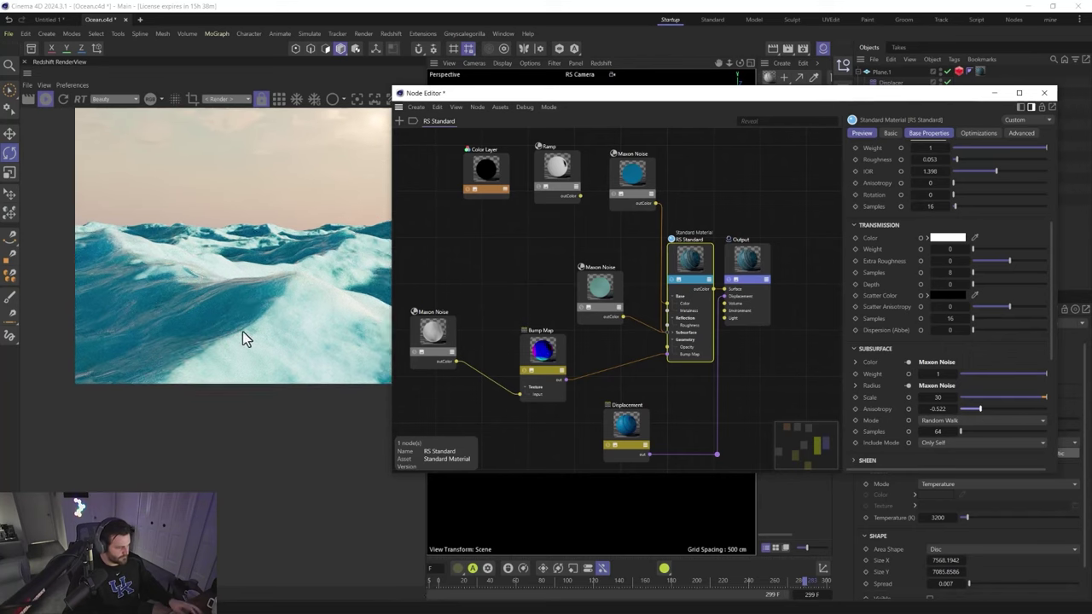
{"action": "left_click", "coordinate": [1018, 409]}
{"action": "left_click", "coordinate": [1043, 409]}
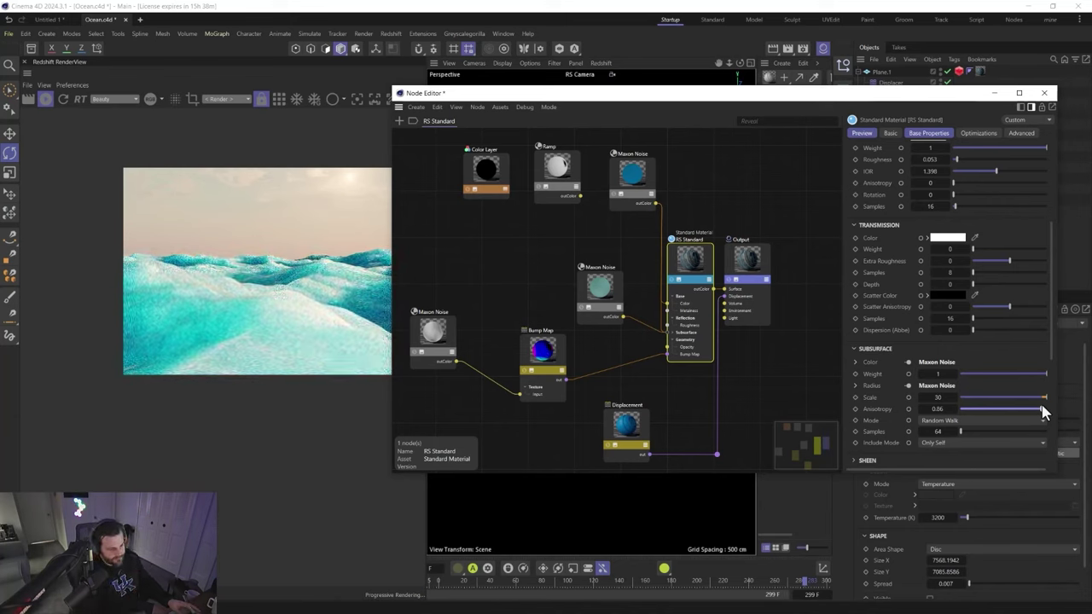
{"action": "scroll", "coordinate": [258, 204], "scroll_direction": "down", "scroll_amount": 2}
- Set the subsurface scale to 10 and bring the main Cinema 4D window to the front
{"action": "middle_click_drag", "start_coordinate": [302, 298], "coordinate": [221, 352]}
{"action": "scroll", "coordinate": [220, 350], "scroll_direction": "up", "scroll_amount": 1}
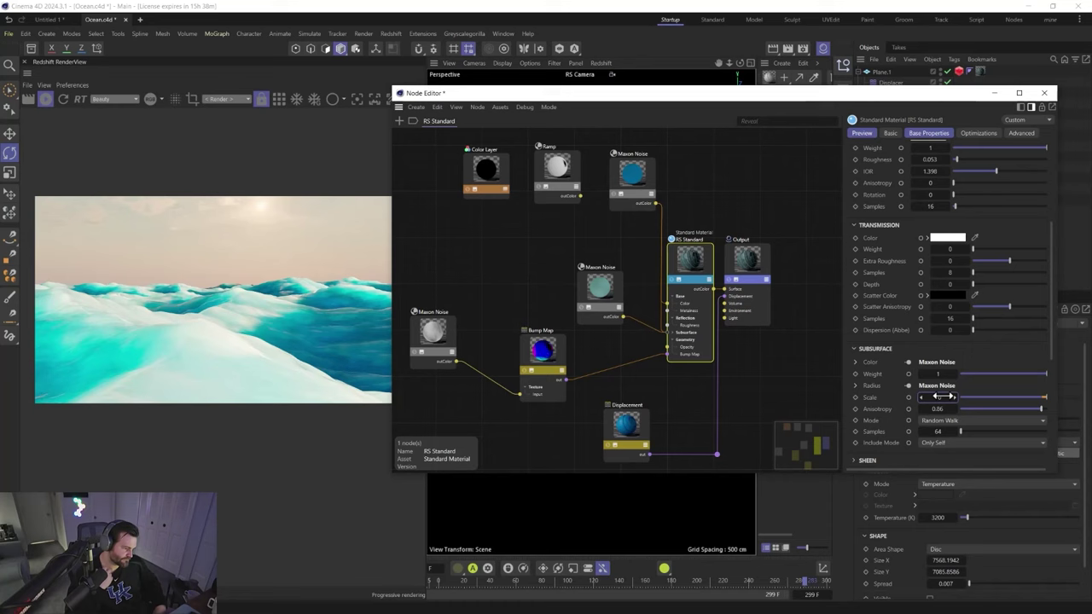
{"action": "left_click_drag", "start_coordinate": [937, 397], "coordinate": [936, 396]}
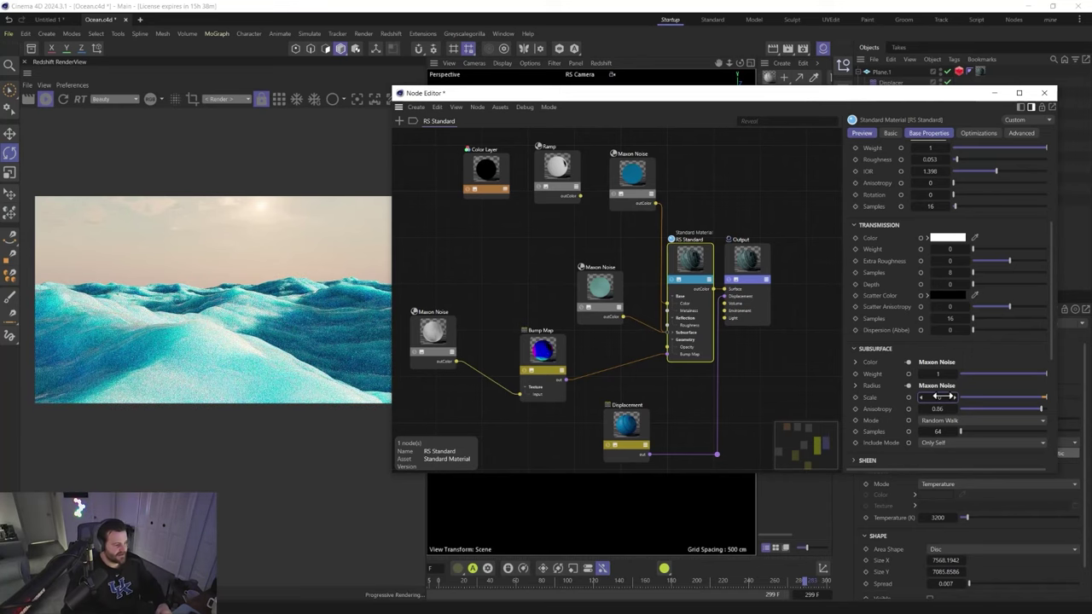
{"action": "left_click", "coordinate": [296, 346]}
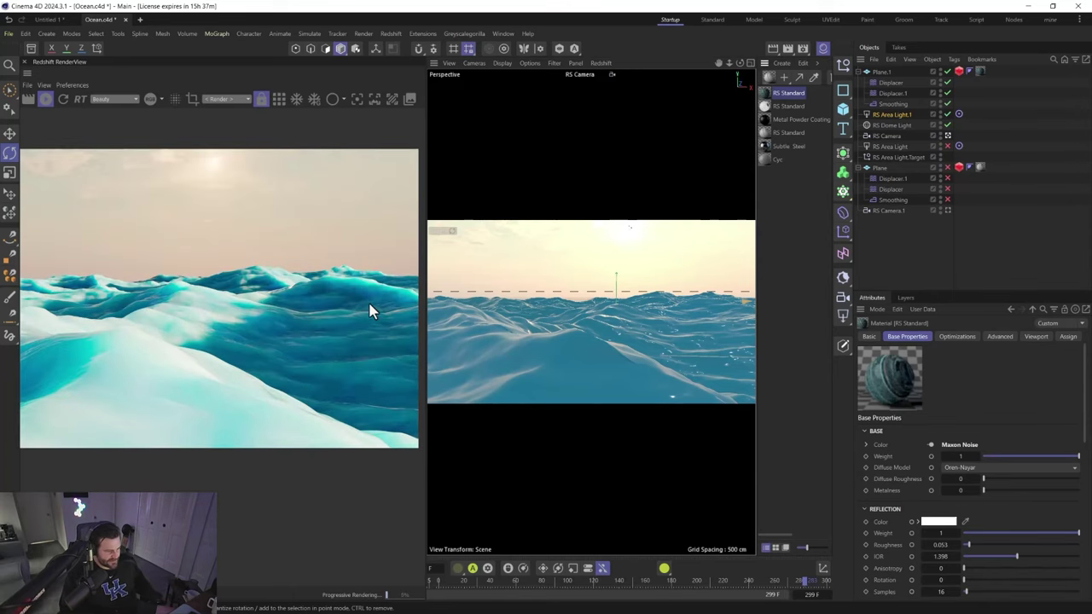
- Reopen the RS Standard node graph and set Subsurface Weight to 0.658
{"action": "double_click", "coordinate": [764, 94]}
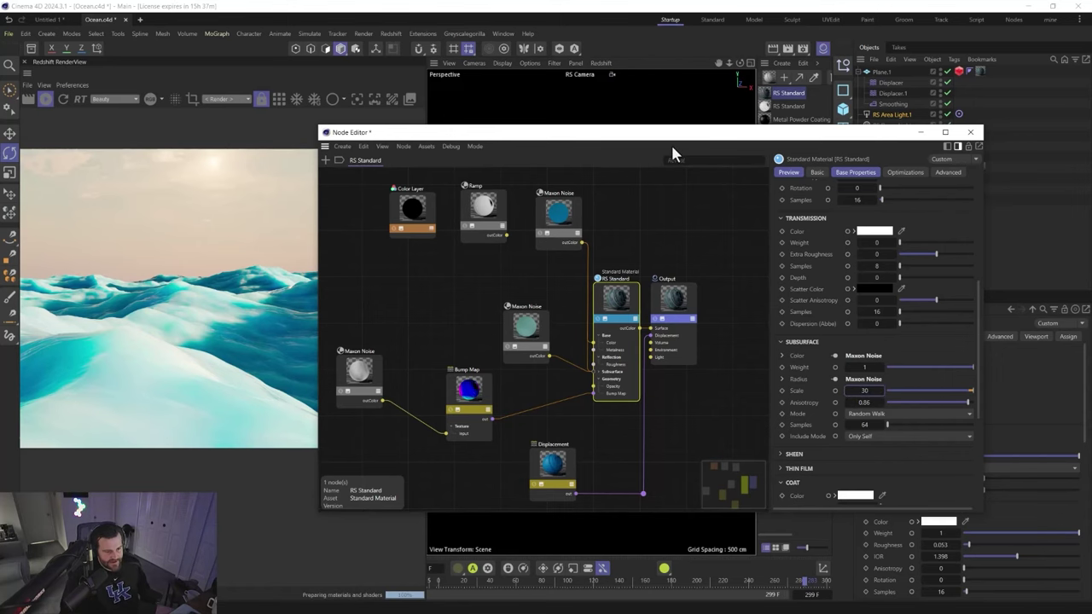
{"action": "left_click_drag", "start_coordinate": [681, 141], "coordinate": [565, 407]}
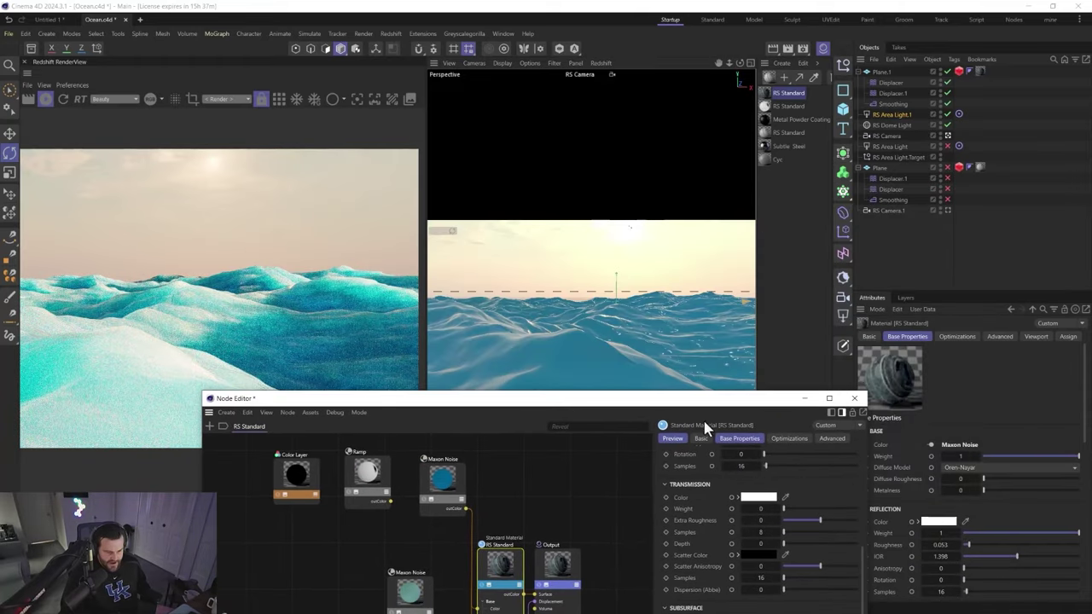
{"action": "left_click_drag", "start_coordinate": [696, 398], "coordinate": [777, 244]}
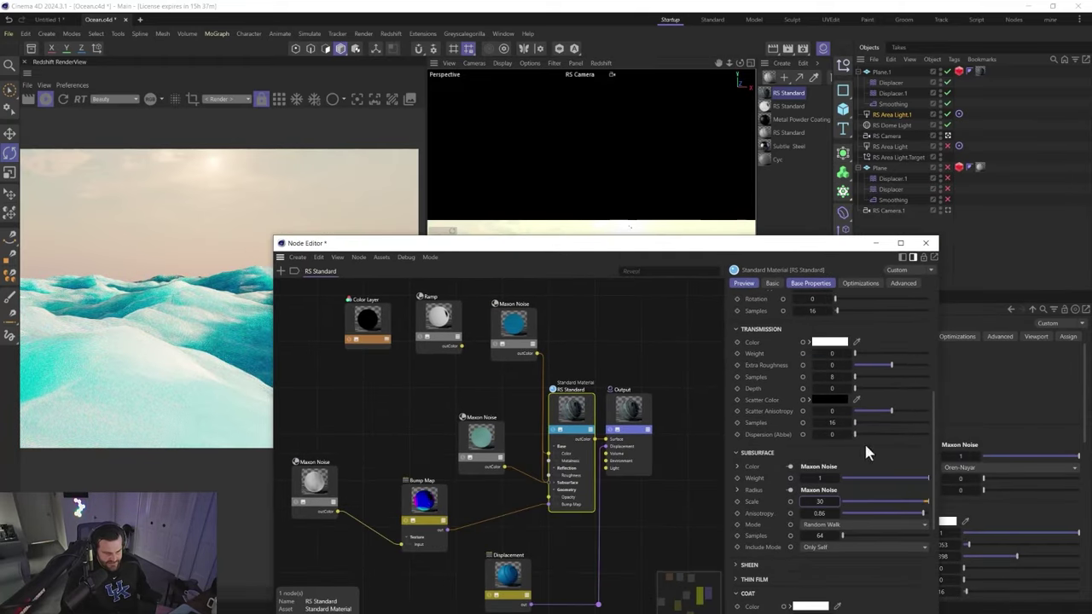
{"action": "left_click", "coordinate": [920, 478]}
{"action": "left_click_drag", "start_coordinate": [920, 479], "coordinate": [900, 479]}
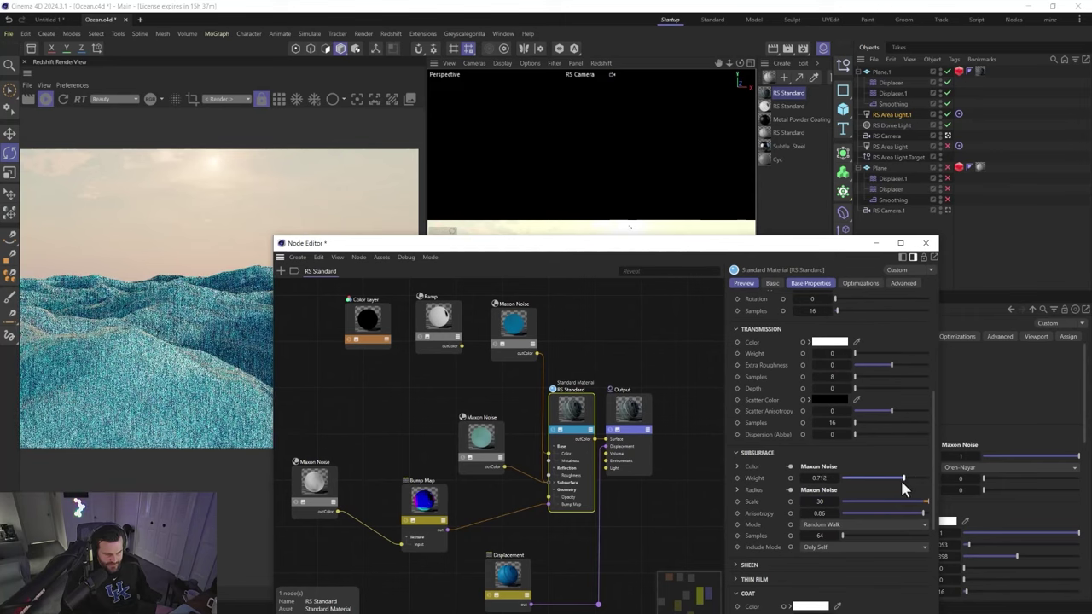
- Raise the Transmission Weight to 0.489 with the render in view
{"action": "left_click_drag", "start_coordinate": [480, 250], "coordinate": [464, 407]}
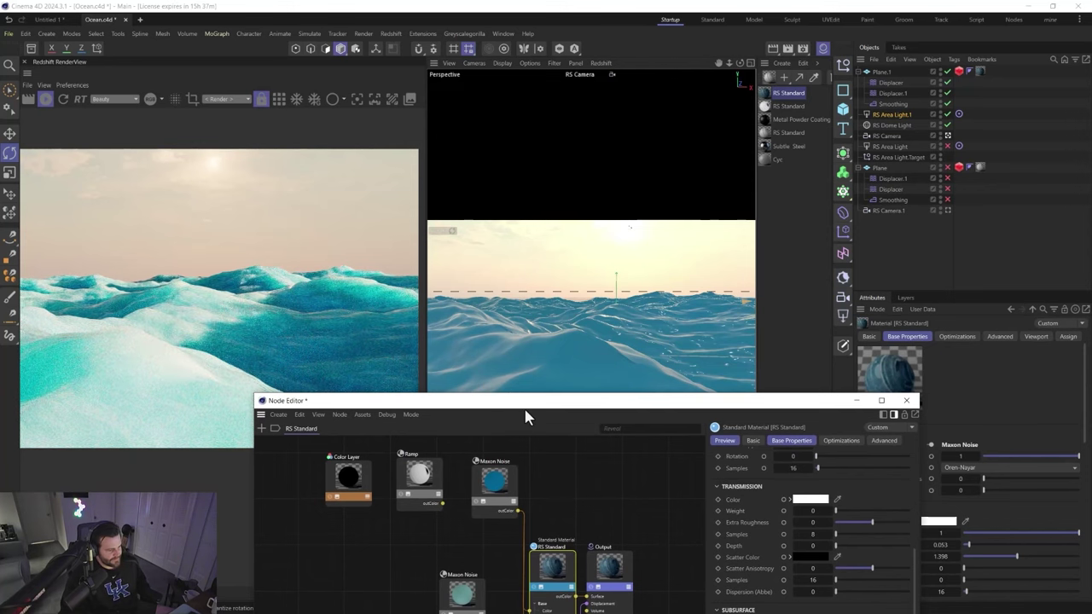
{"action": "left_click_drag", "start_coordinate": [524, 401], "coordinate": [612, 231]}
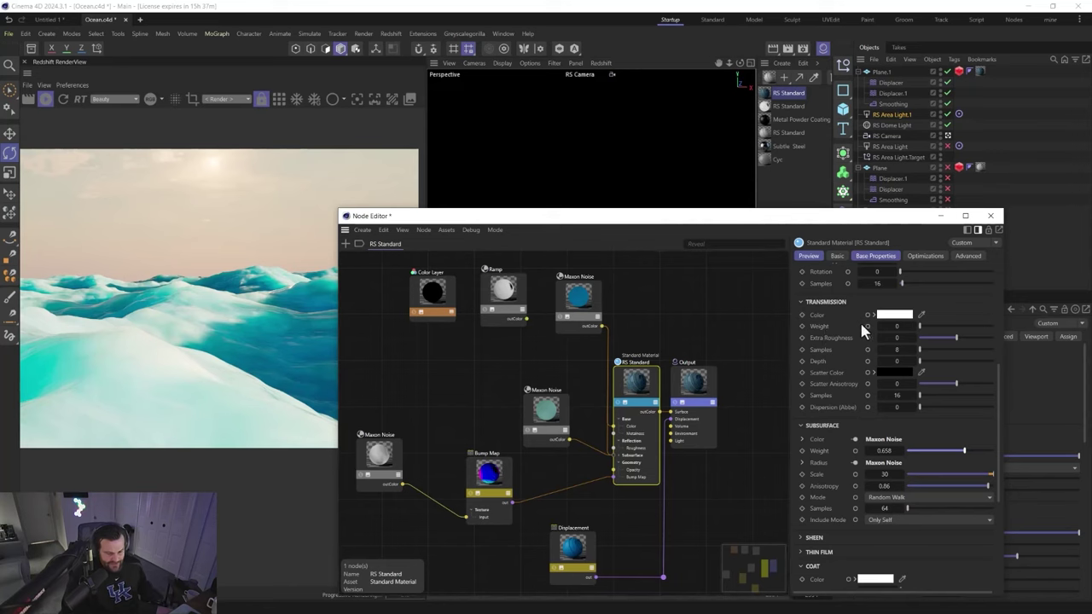
{"action": "left_click_drag", "start_coordinate": [929, 325], "coordinate": [958, 333]}
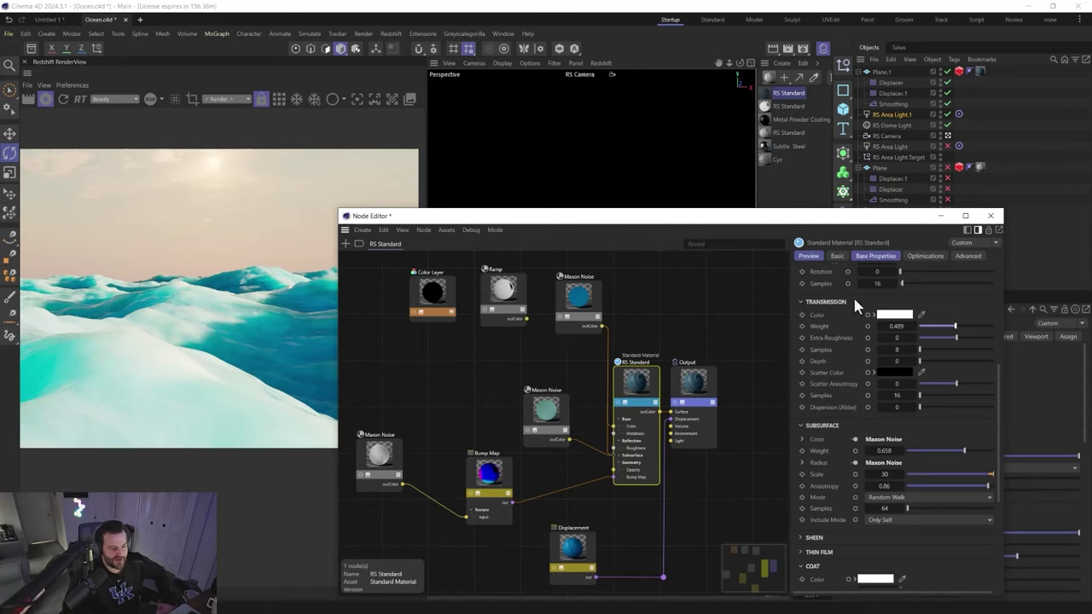
{"action": "left_click_drag", "start_coordinate": [657, 221], "coordinate": [729, 126]}
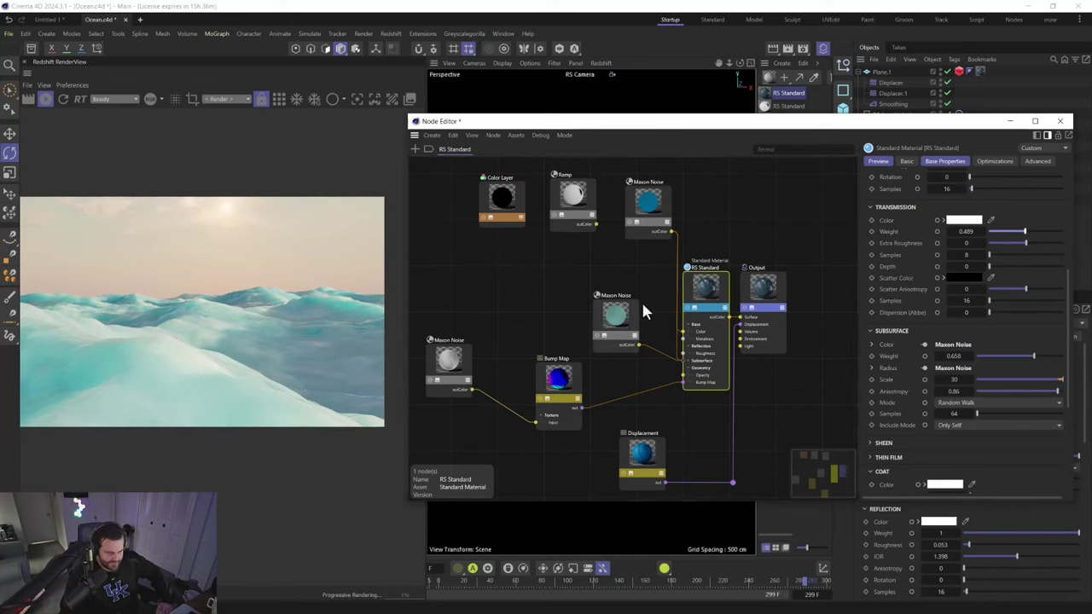
- Wire the middle Maxon Noise outColor into the material's Transmission Color
{"action": "left_click_drag", "start_coordinate": [672, 231], "coordinate": [712, 295]}
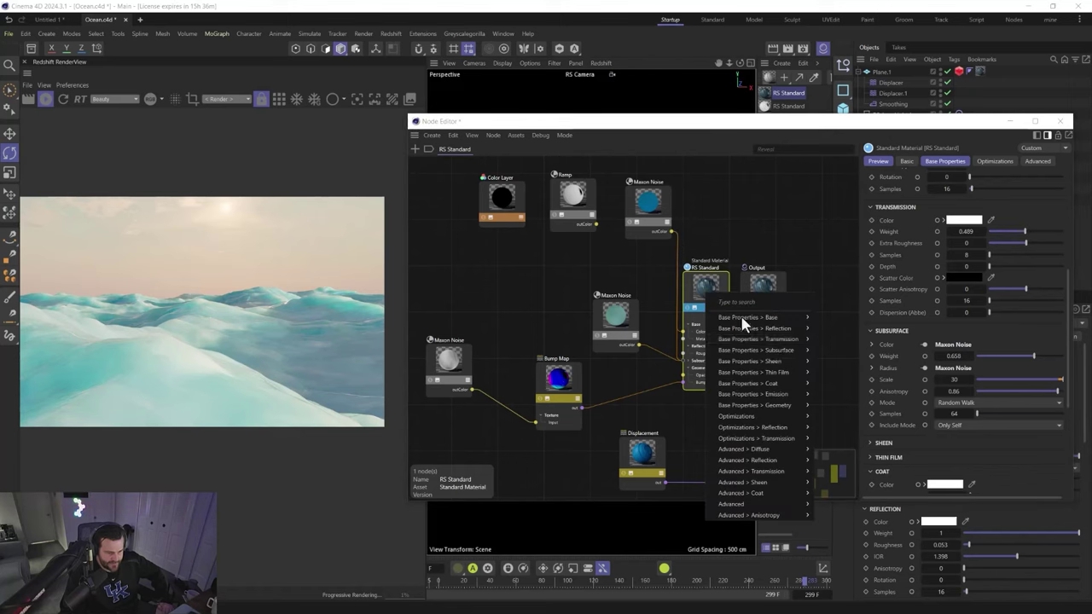
{"action": "mouse_move", "coordinate": [763, 339]}
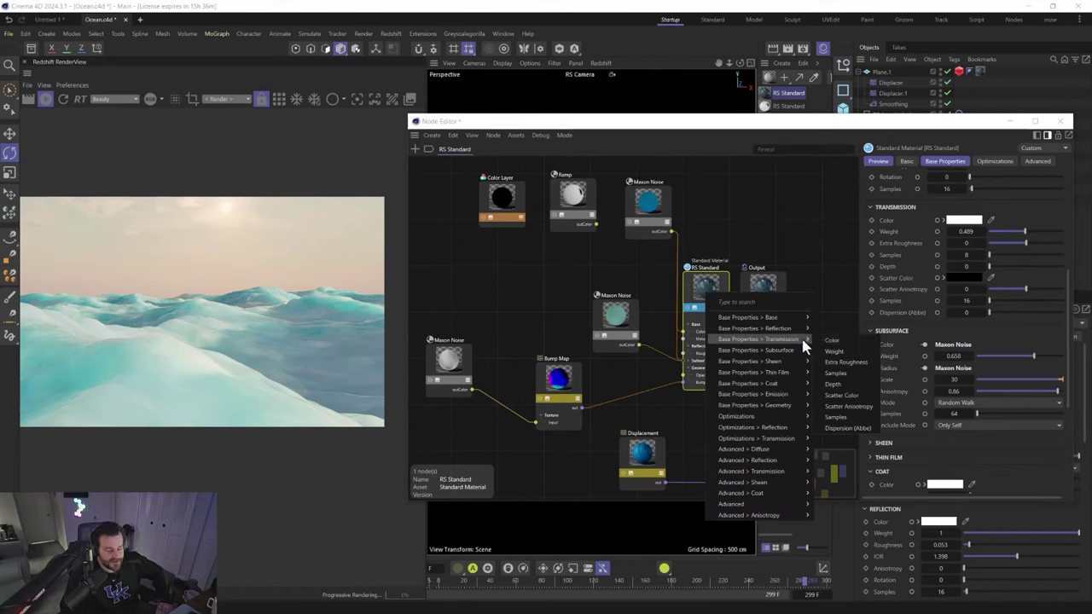
{"action": "left_click", "coordinate": [824, 340]}
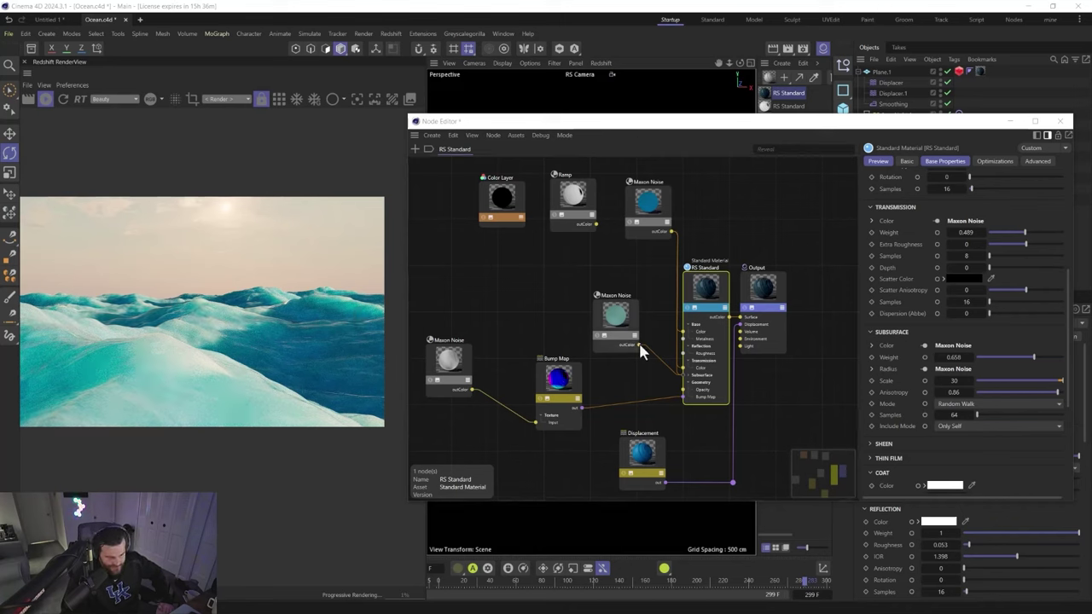
- Wire the same noise into the material's Transmission Scatter Color
{"action": "left_click_drag", "start_coordinate": [639, 344], "coordinate": [704, 297]}
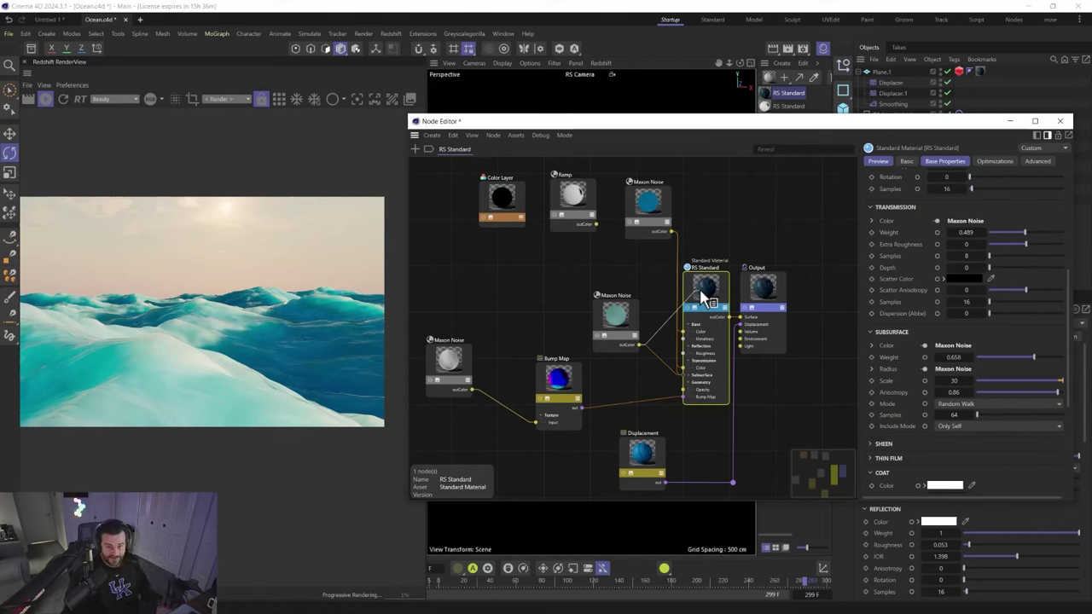
{"action": "left_click", "coordinate": [702, 294]}
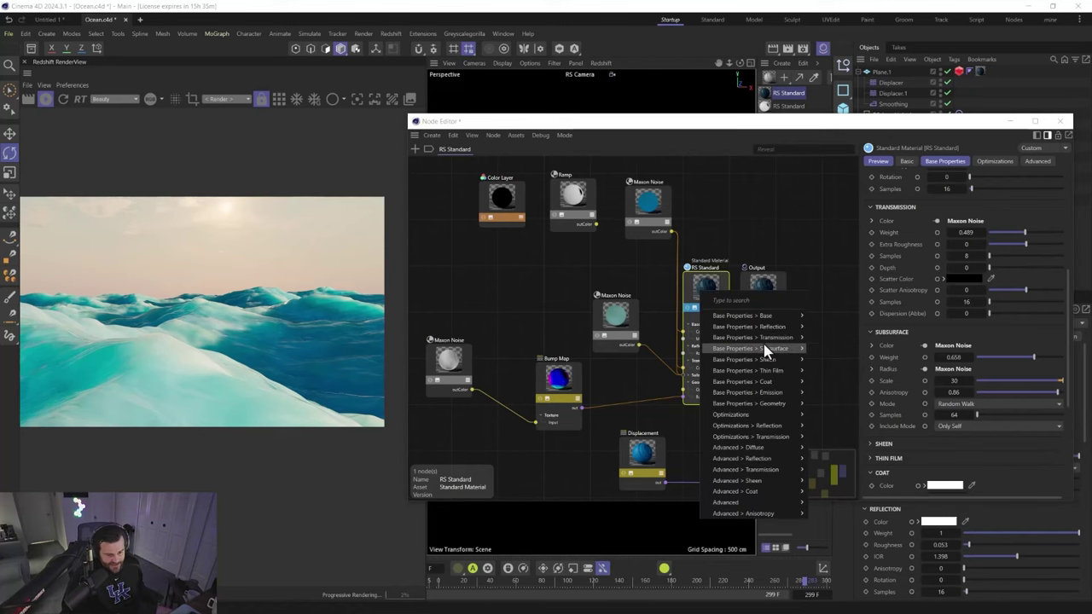
{"action": "mouse_move", "coordinate": [767, 338]}
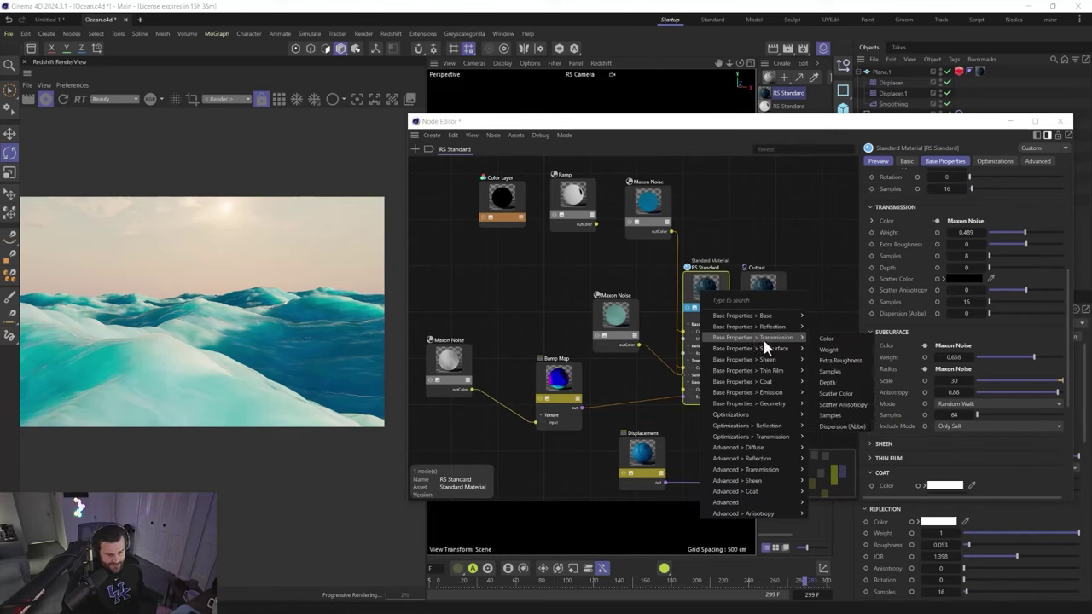
{"action": "left_click", "coordinate": [838, 394]}
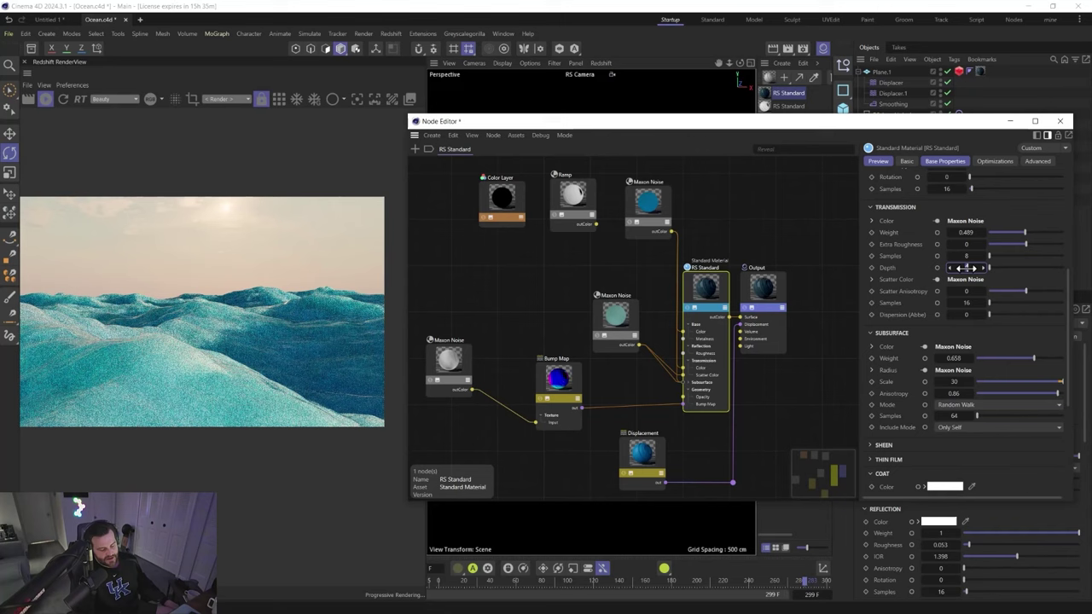
- Set Transmission Depth to 5 and Transmission Weight to 0.525
{"action": "left_click_drag", "start_coordinate": [967, 267], "coordinate": [977, 267]}
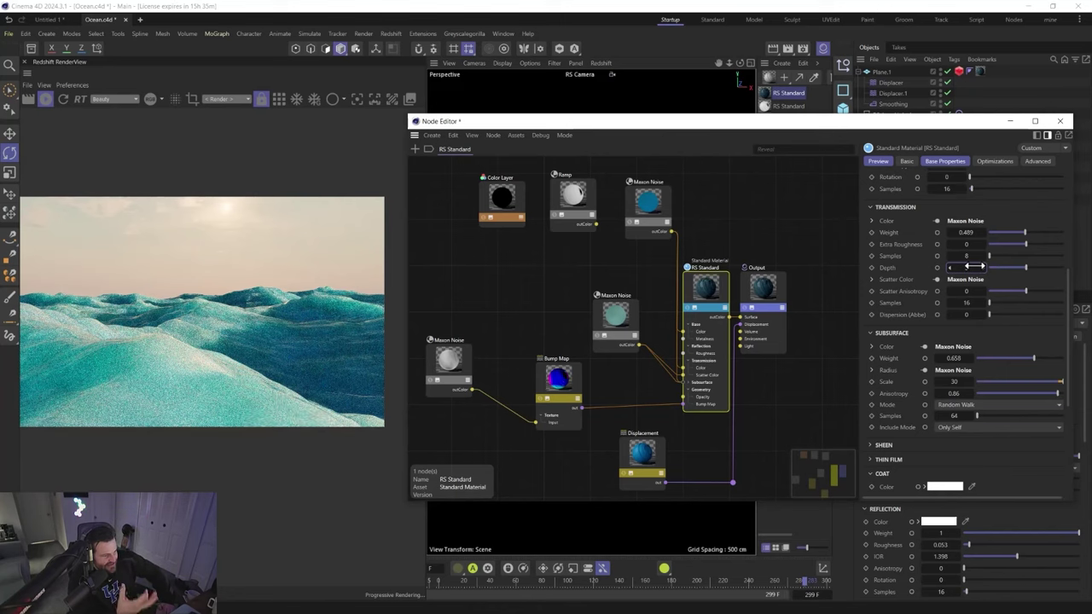
{"action": "left_click_drag", "start_coordinate": [974, 267], "coordinate": [974, 267]}
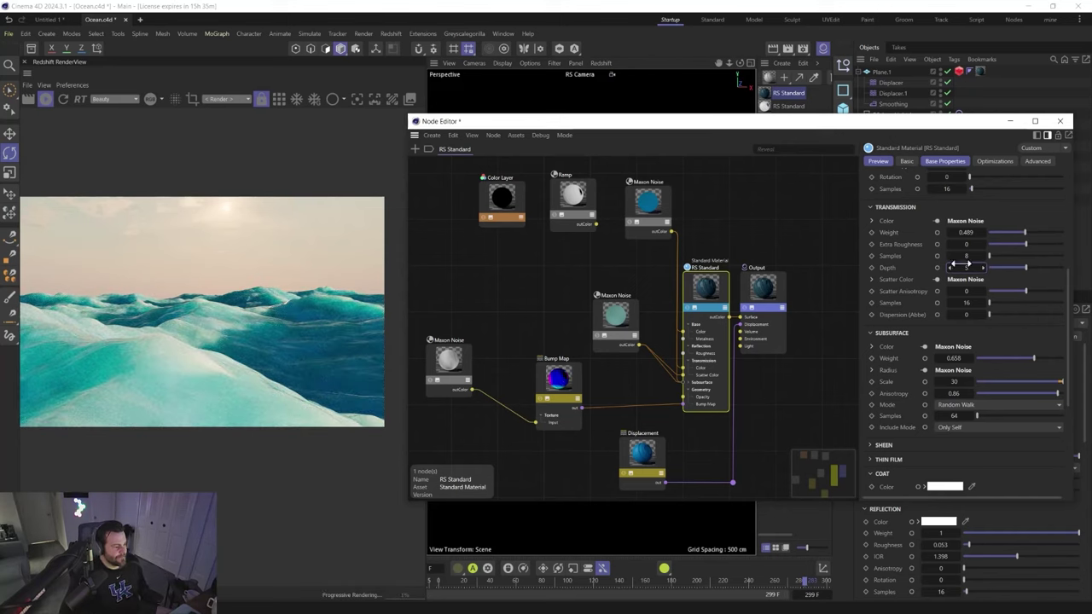
{"action": "double_click", "coordinate": [972, 267]}
{"action": "left_click_drag", "start_coordinate": [1025, 233], "coordinate": [1030, 238]}
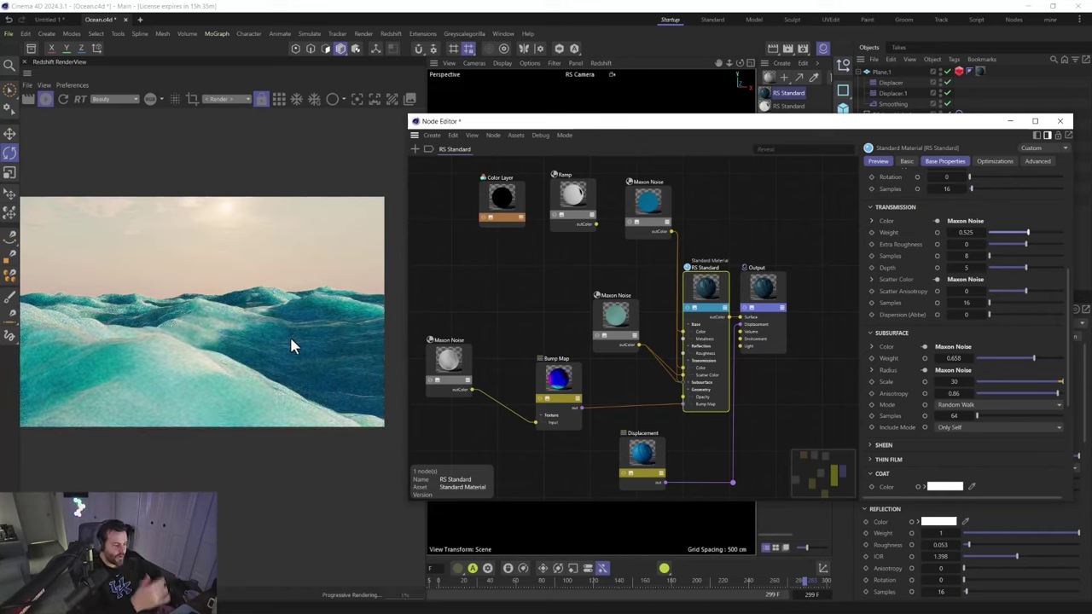
- Try adding dispersion, then return Dispersion (Abbe) to 0
{"action": "left_click", "coordinate": [1010, 316]}
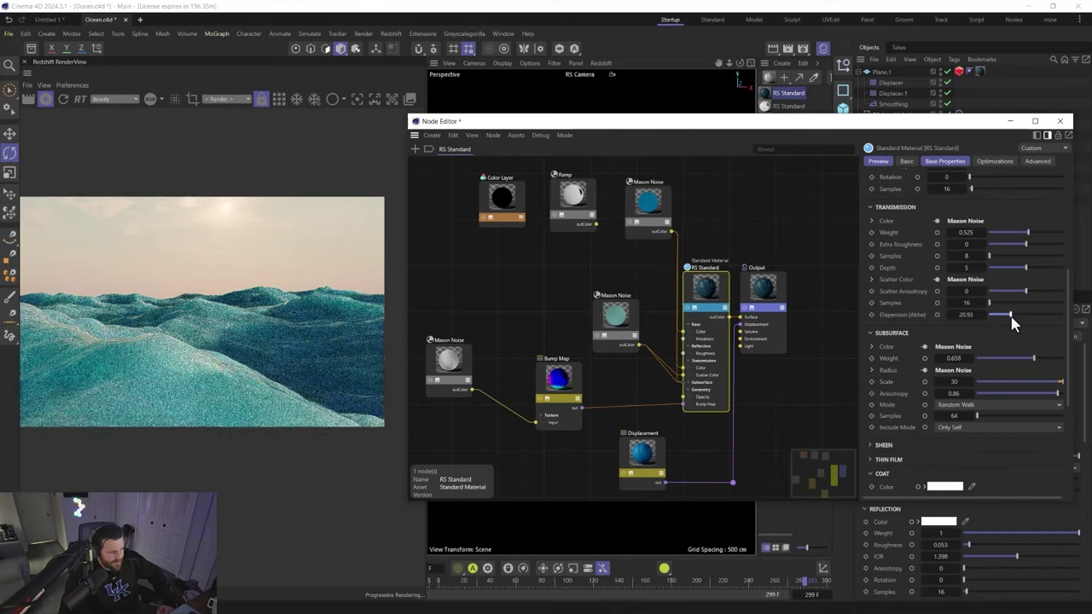
{"action": "left_click_drag", "start_coordinate": [1011, 316], "coordinate": [920, 331]}
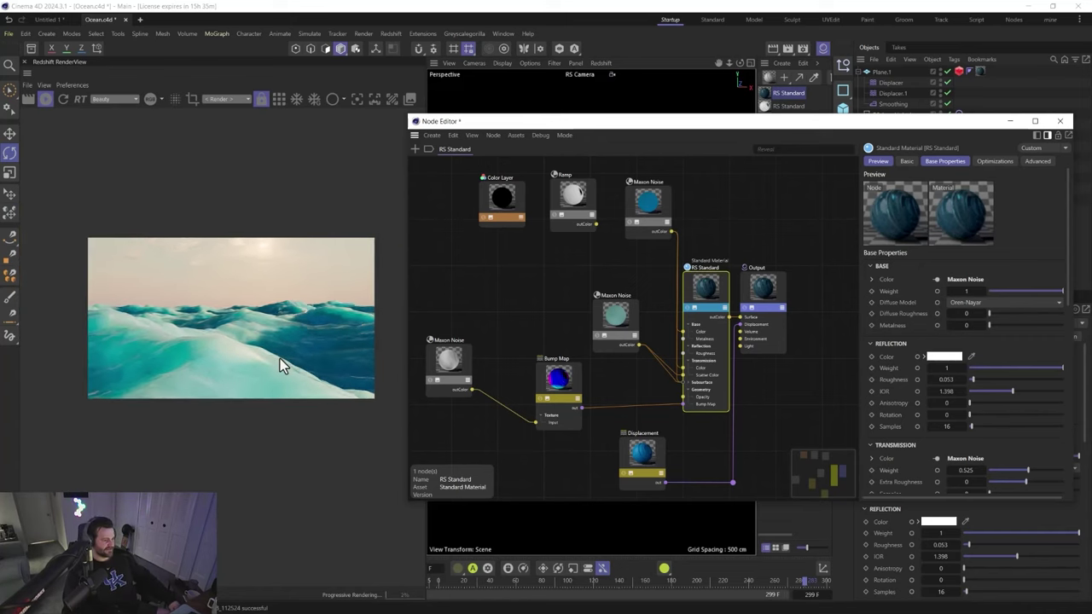
{"action": "scroll", "coordinate": [280, 358], "scroll_direction": "up", "scroll_amount": 2}
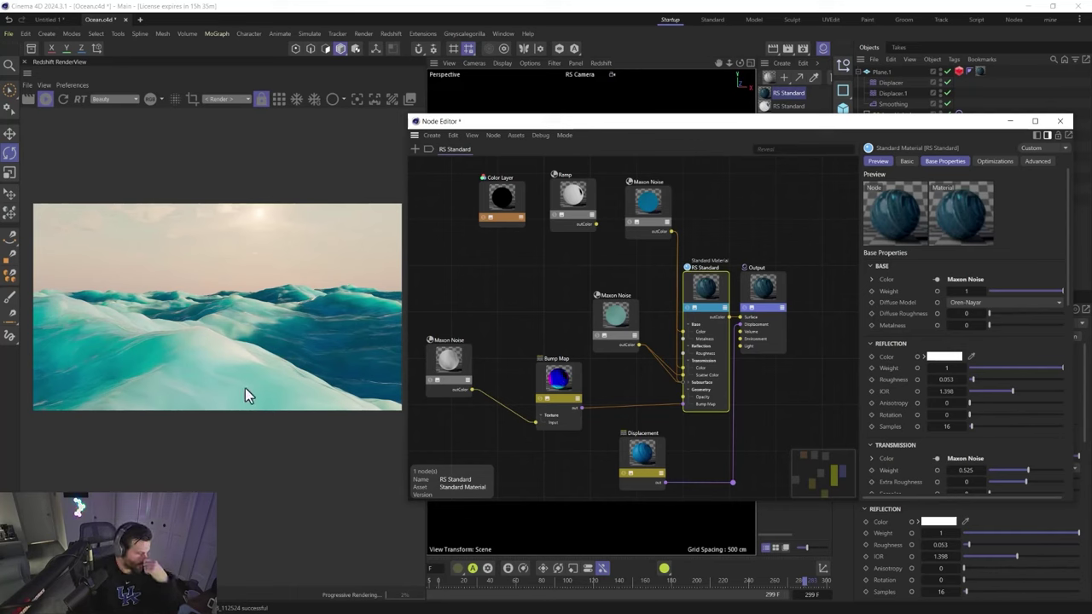
{"action": "scroll", "coordinate": [341, 309], "scroll_direction": "up", "scroll_amount": 3}
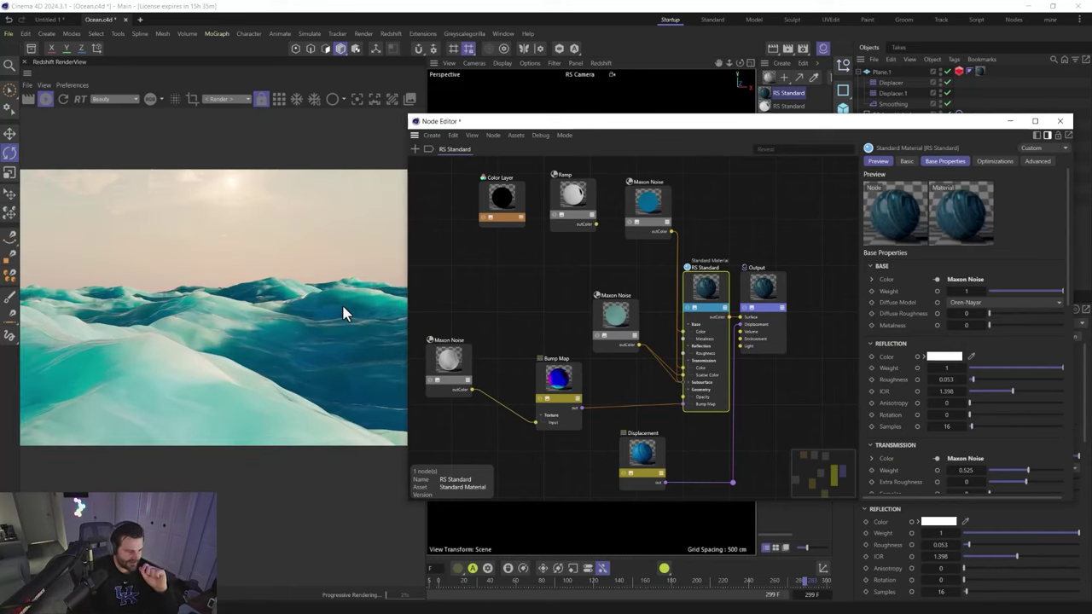
{"action": "scroll", "coordinate": [288, 349], "scroll_direction": "down", "scroll_amount": 1}
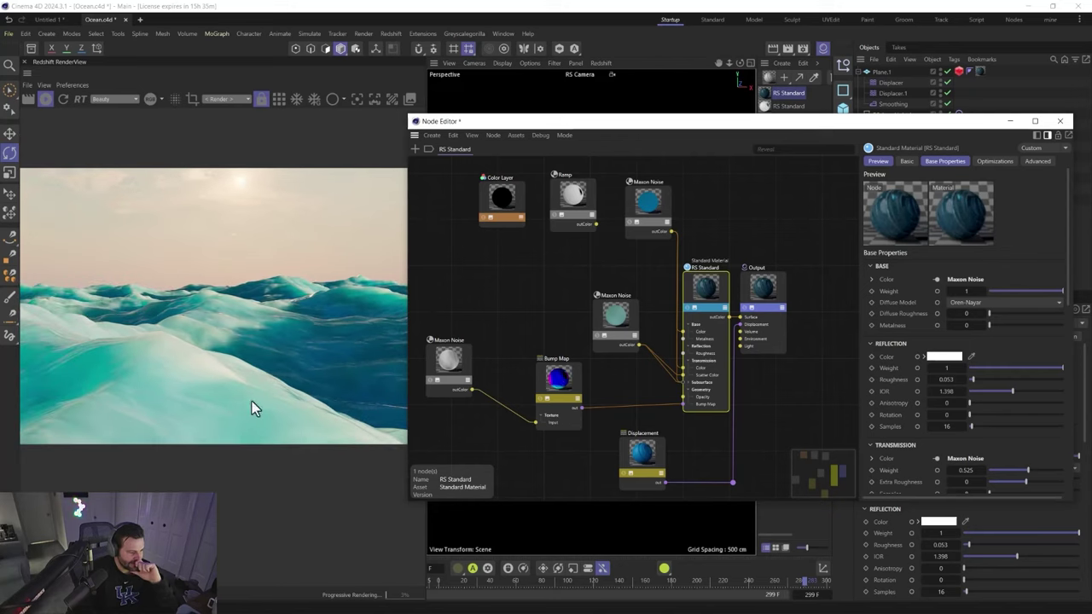
{"action": "scroll", "coordinate": [238, 394], "scroll_direction": "down", "scroll_amount": 2}
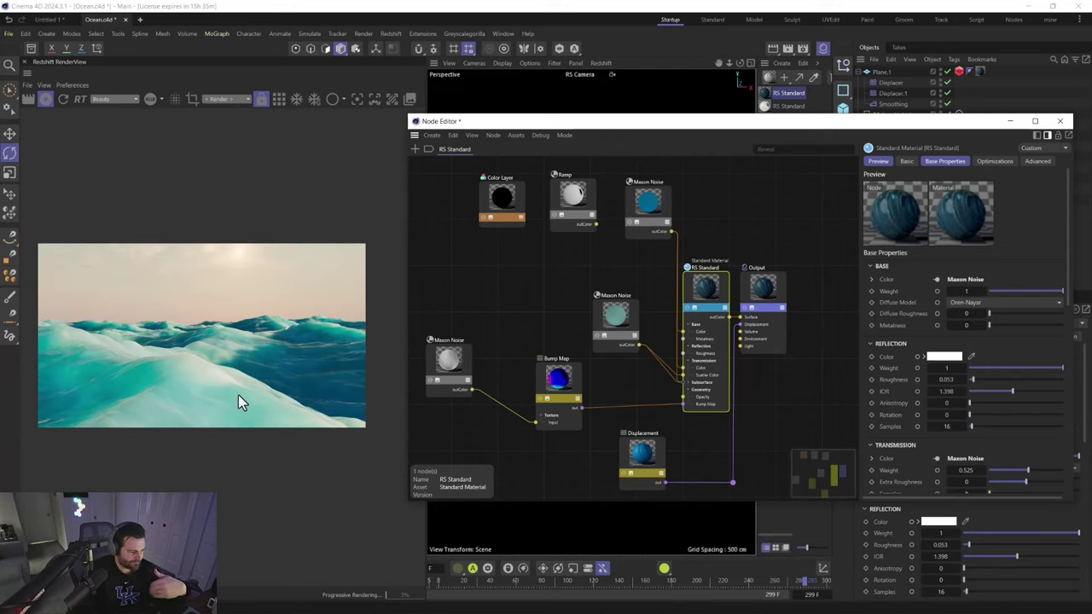
- Raise Subsurface Weight in stages to 0.773 and lower Subsurface Anisotropy to 0.618
{"action": "left_click", "coordinate": [819, 384]}
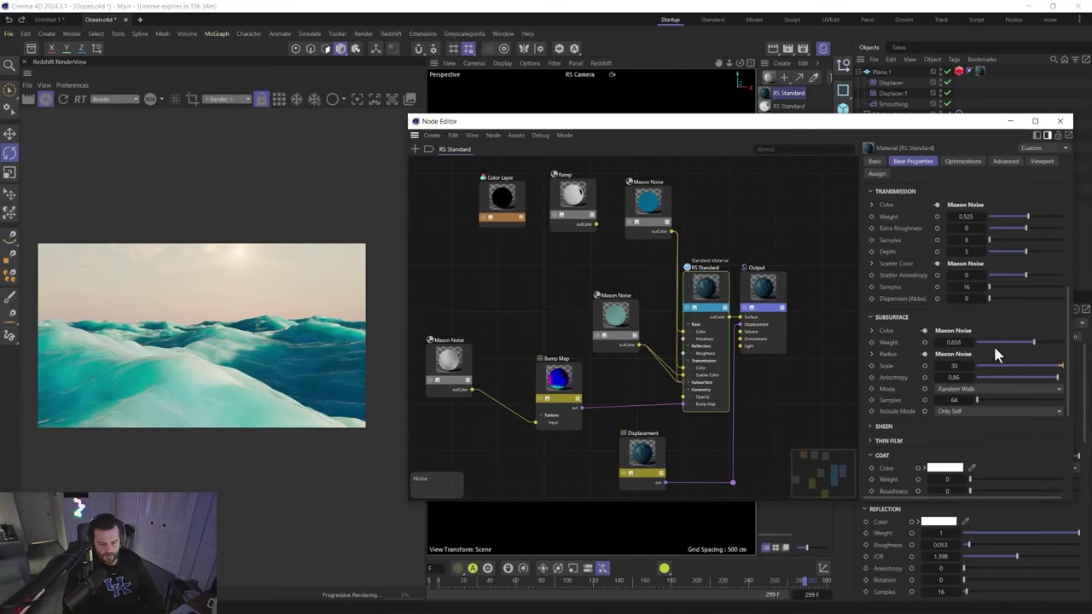
{"action": "left_click_drag", "start_coordinate": [993, 342], "coordinate": [1005, 346]}
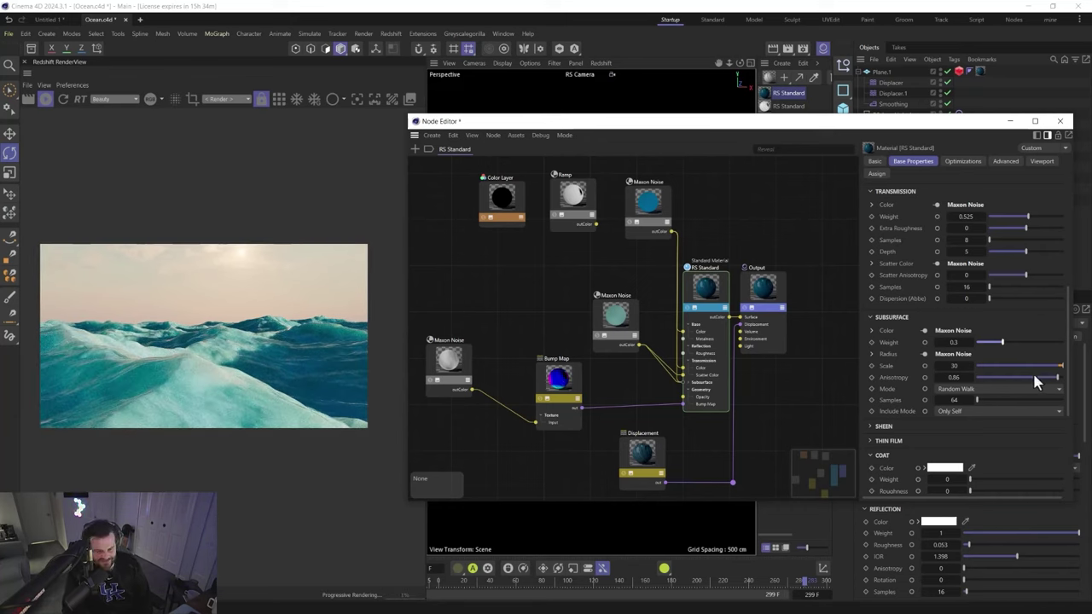
{"action": "left_click_drag", "start_coordinate": [1011, 339], "coordinate": [1030, 343]}
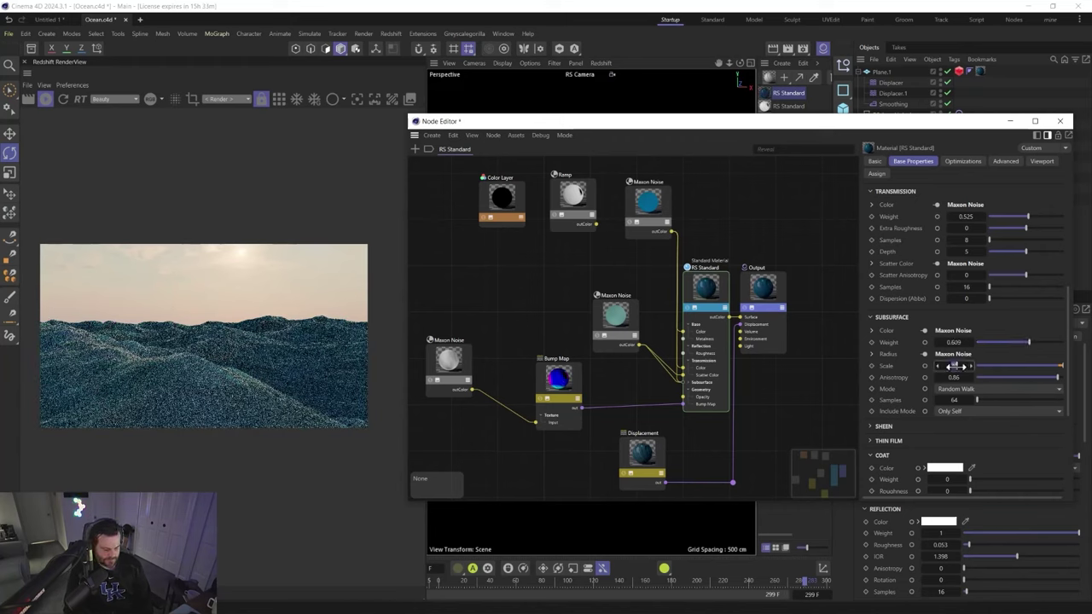
{"action": "left_click_drag", "start_coordinate": [1027, 343], "coordinate": [1045, 341]}
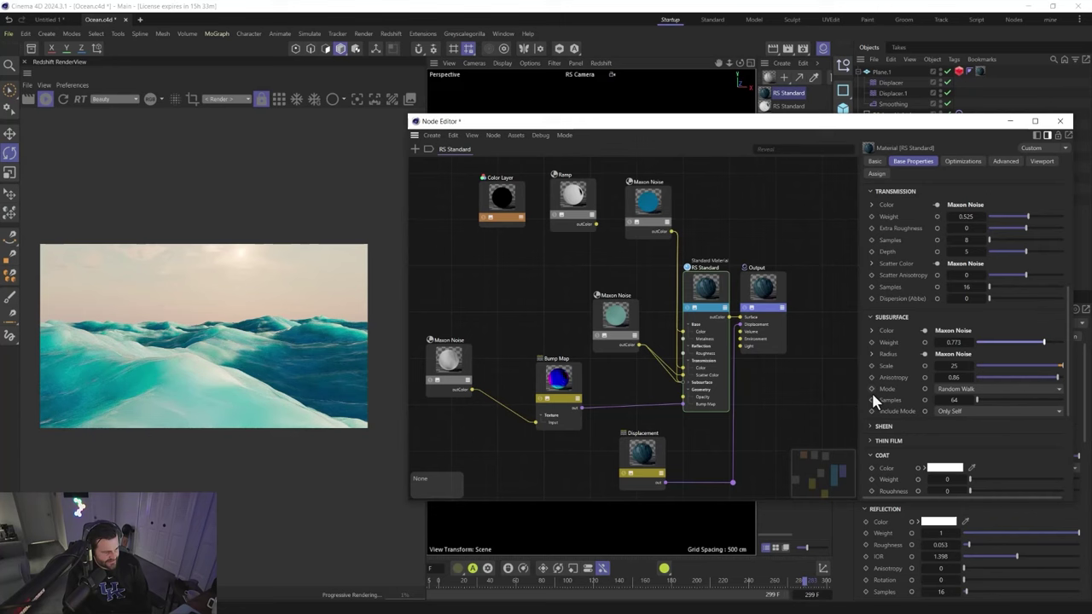
{"action": "left_click_drag", "start_coordinate": [1058, 377], "coordinate": [1048, 377]}
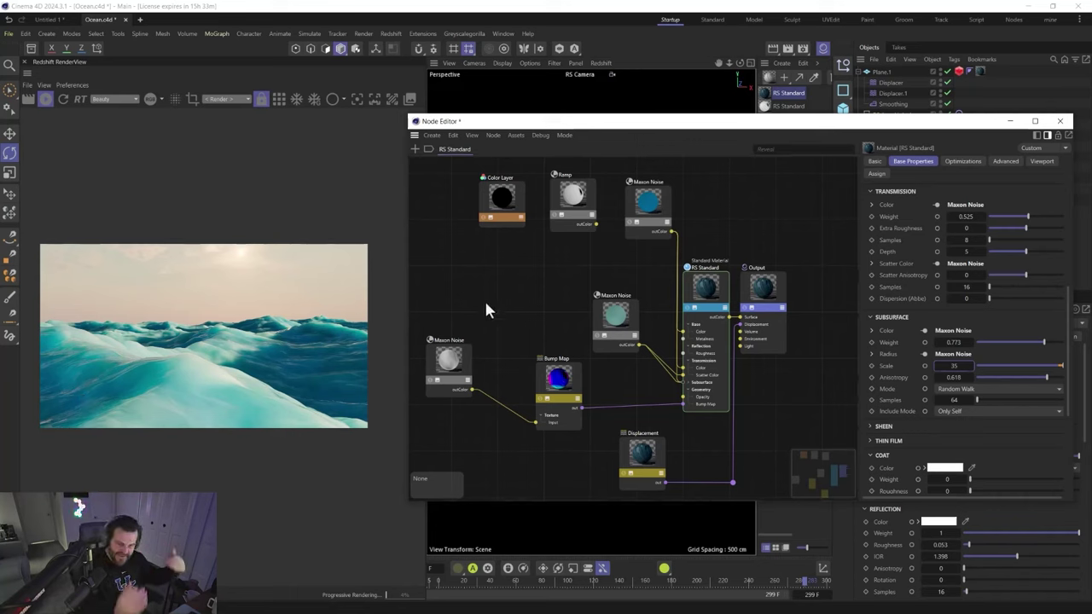
- Add a Curvature node beside the bump Maxon Noise by searching 'cur' in Commander
{"action": "scroll", "coordinate": [486, 309], "scroll_direction": "down", "scroll_amount": 2}
{"action": "left_click", "coordinate": [465, 372]}
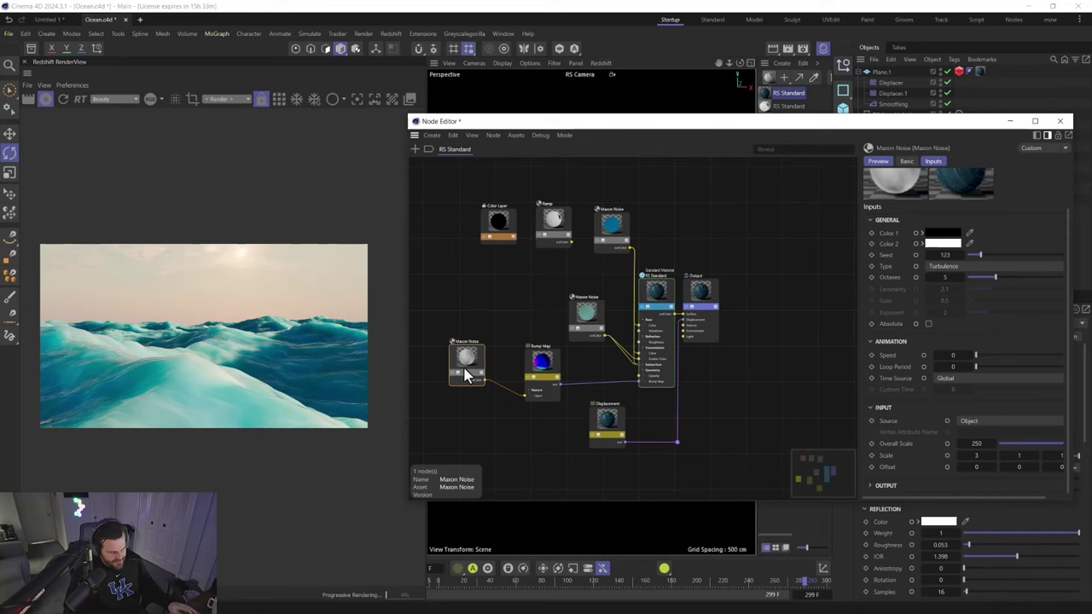
{"action": "scroll", "coordinate": [495, 331], "scroll_direction": "up", "scroll_amount": 1}
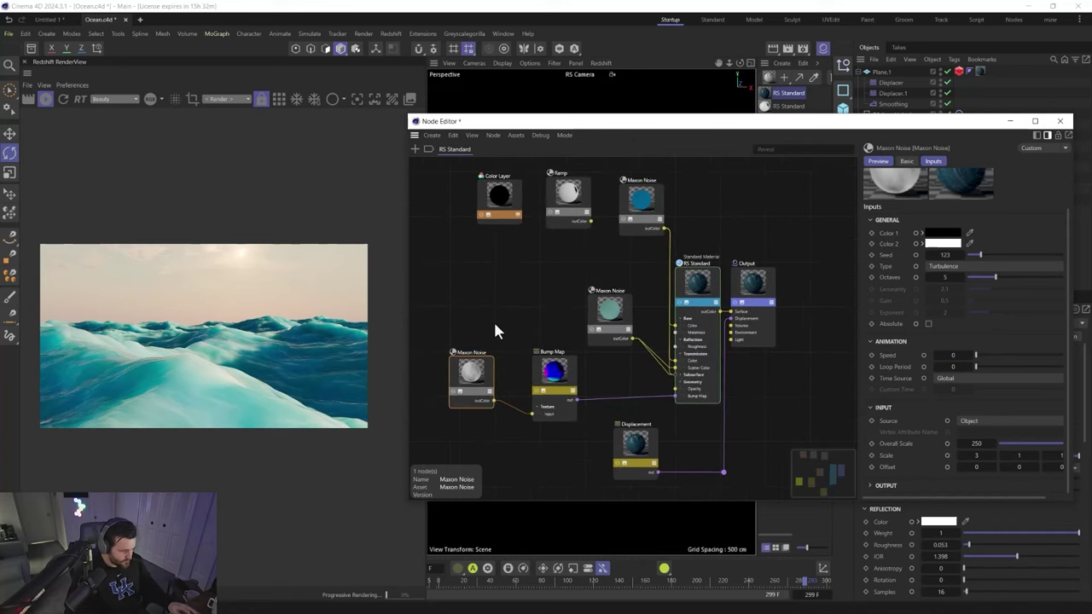
{"action": "middle_click_drag", "start_coordinate": [482, 310], "coordinate": [520, 289]}
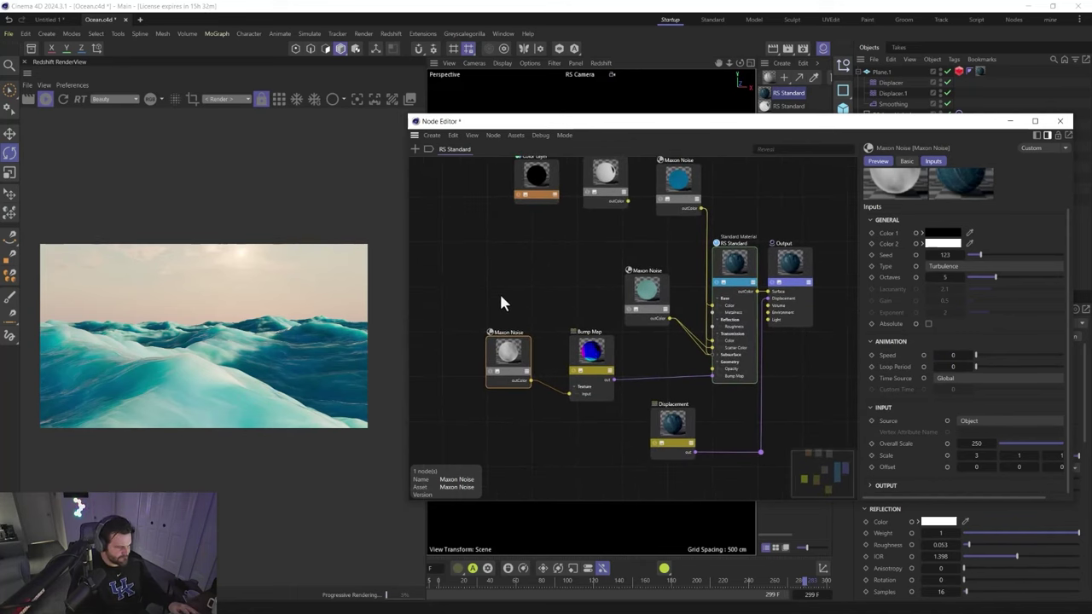
{"action": "key", "text": "s"}
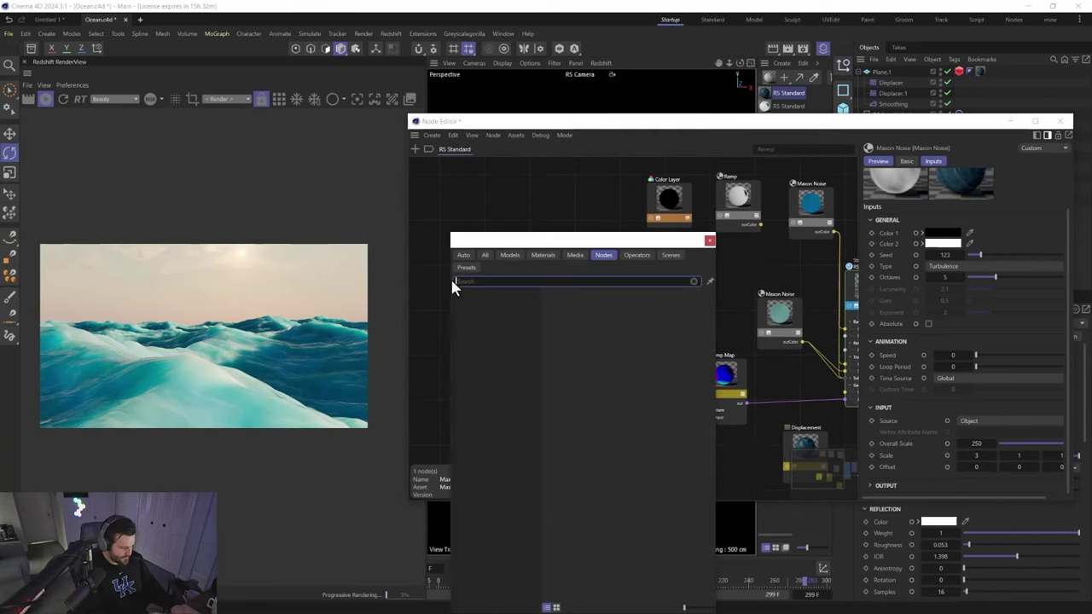
{"action": "key", "text": "shift+c"}
{"action": "type", "text": "cur"}
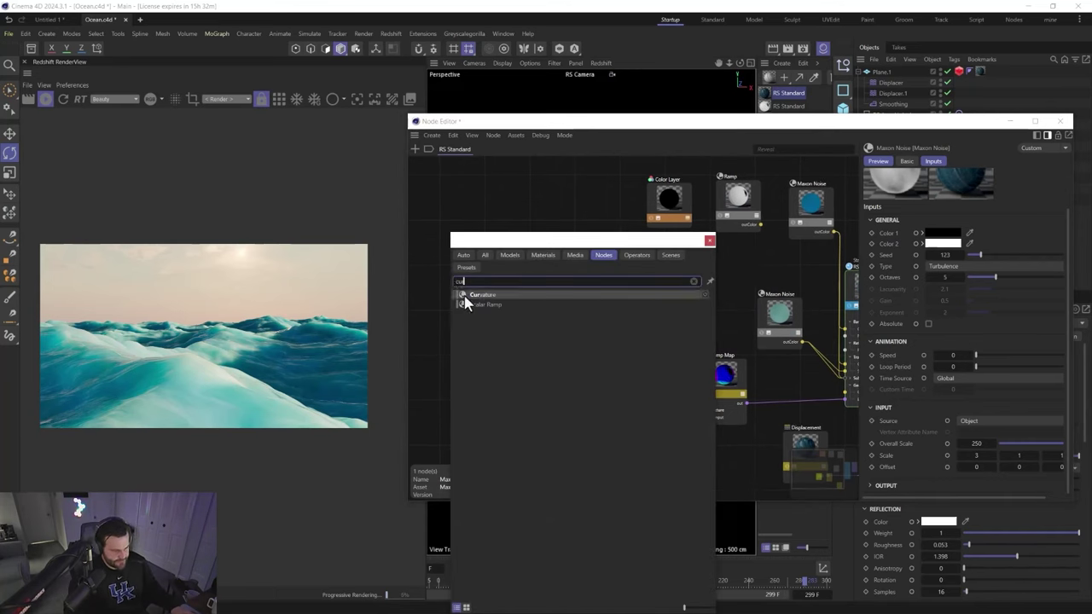
{"action": "left_click_drag", "start_coordinate": [463, 297], "coordinate": [578, 361]}
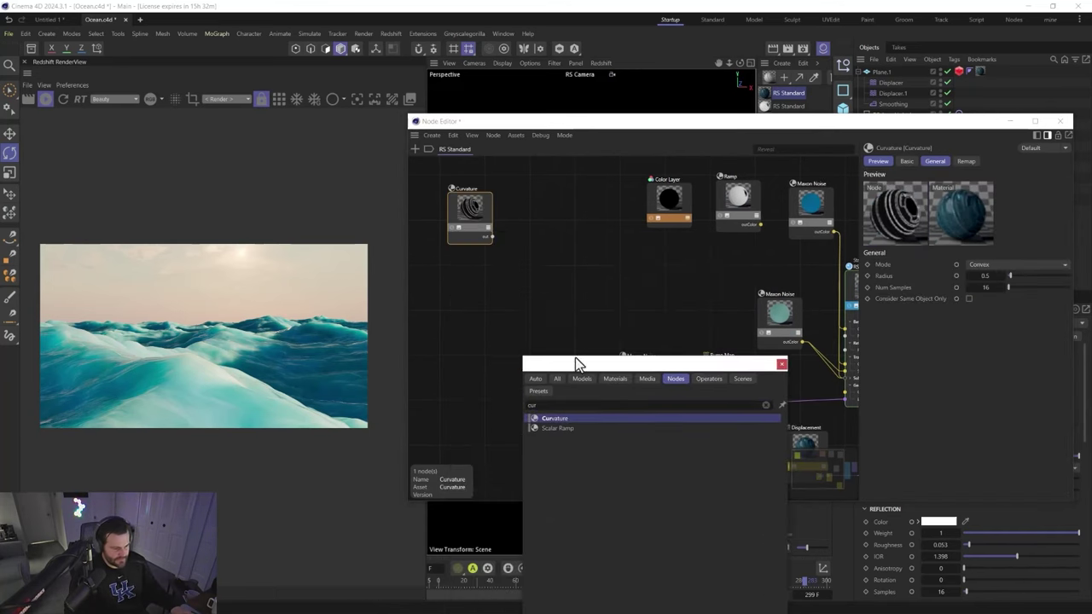
{"action": "left_click_drag", "start_coordinate": [480, 220], "coordinate": [529, 293]}
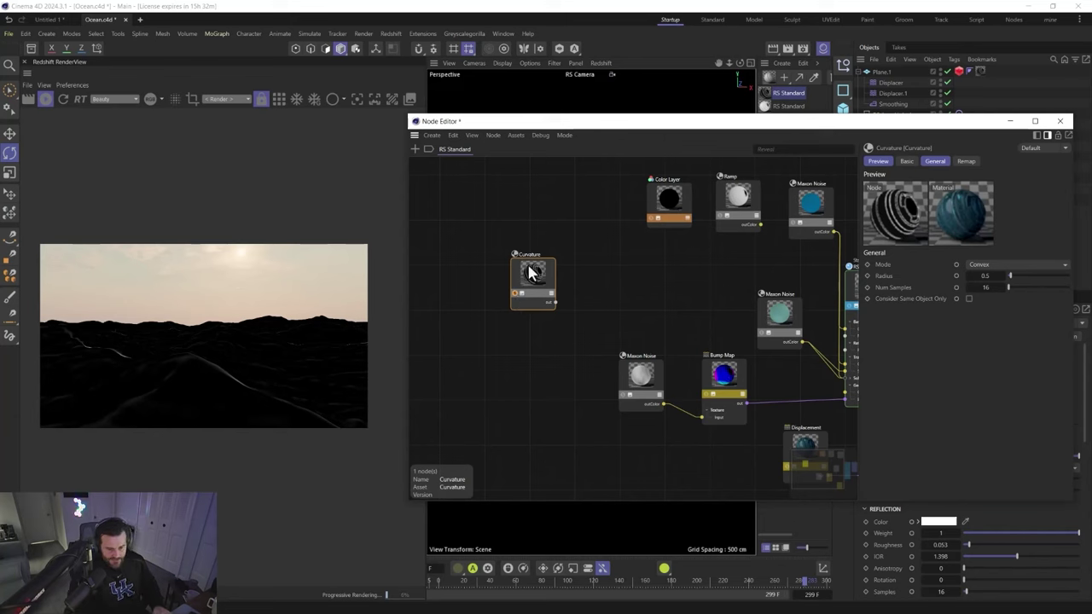
- Place the Ramp beside Curvature and wire Curvature's output into the Ramp's Alt Input
{"action": "left_click_drag", "start_coordinate": [529, 271], "coordinate": [503, 275]}
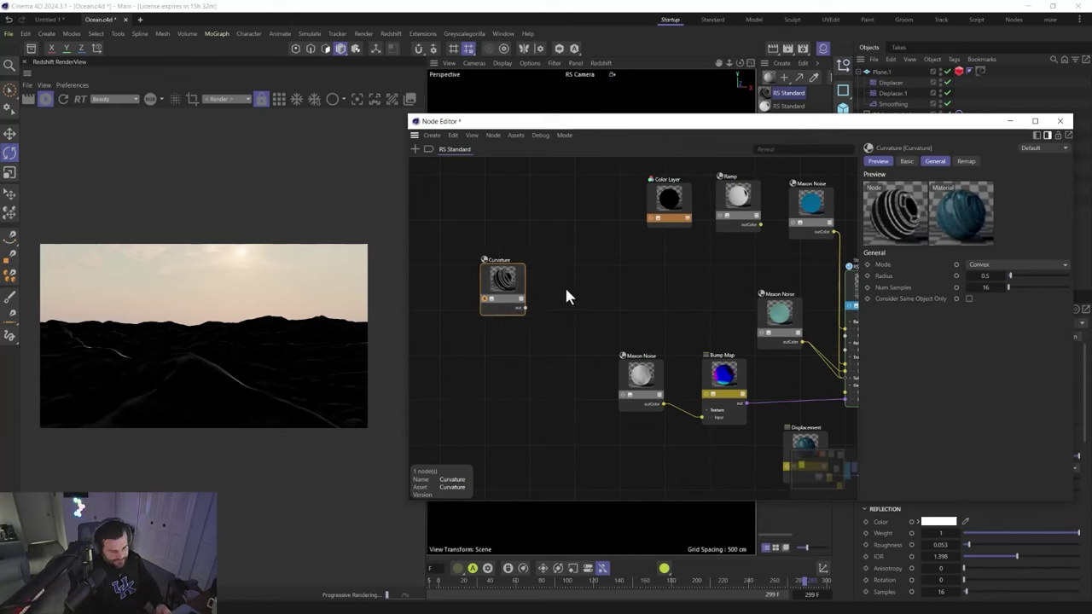
{"action": "left_click_drag", "start_coordinate": [723, 204], "coordinate": [569, 315], "text": "shift"}
{"action": "left_click_drag", "start_coordinate": [587, 273], "coordinate": [555, 329]}
{"action": "left_click", "coordinate": [487, 341], "text": "ctrl"}
{"action": "left_click", "coordinate": [486, 319], "text": "shift"}
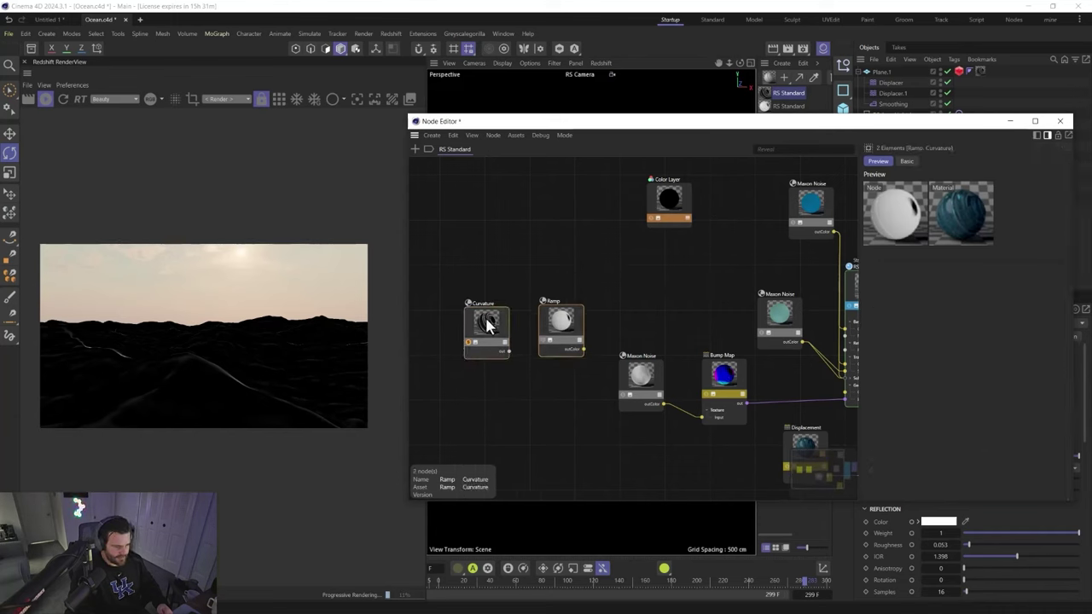
{"action": "left_click_drag", "start_coordinate": [485, 319], "coordinate": [561, 309]}
{"action": "left_click", "coordinate": [552, 320], "text": "ctrl"}
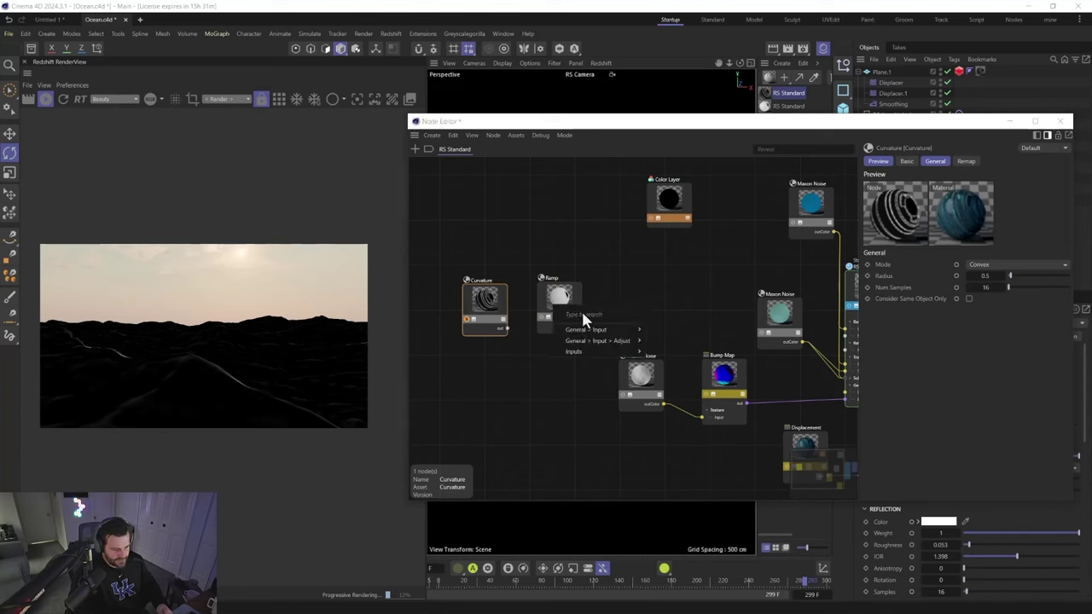
{"action": "mouse_move", "coordinate": [634, 329]}
{"action": "left_click", "coordinate": [666, 354]}
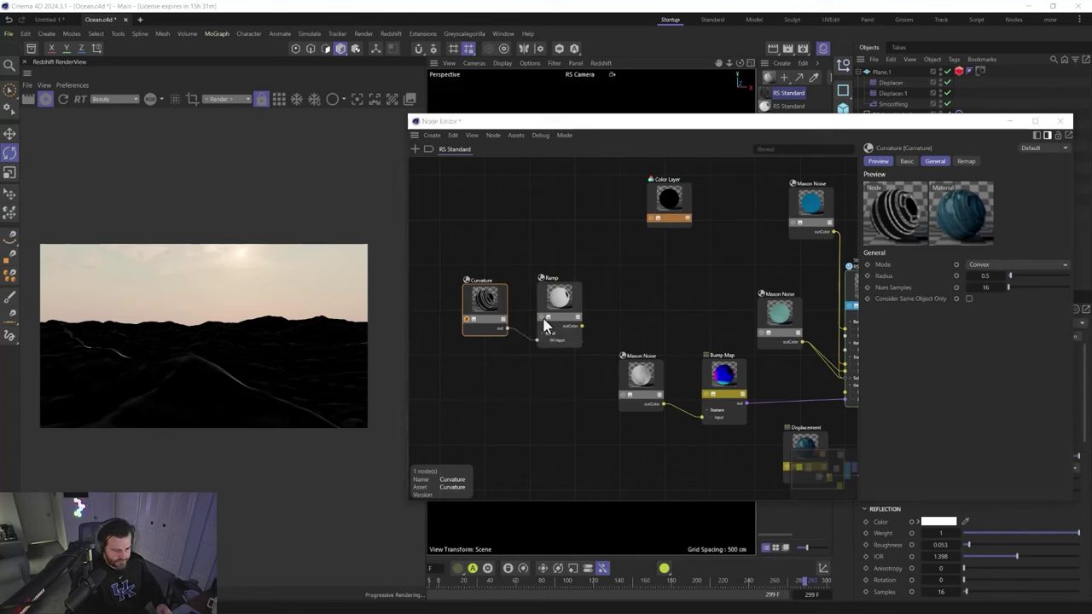
- Drag the Ramp's white end knot left to about 21%
{"action": "left_click", "coordinate": [559, 294], "text": "ctrl"}
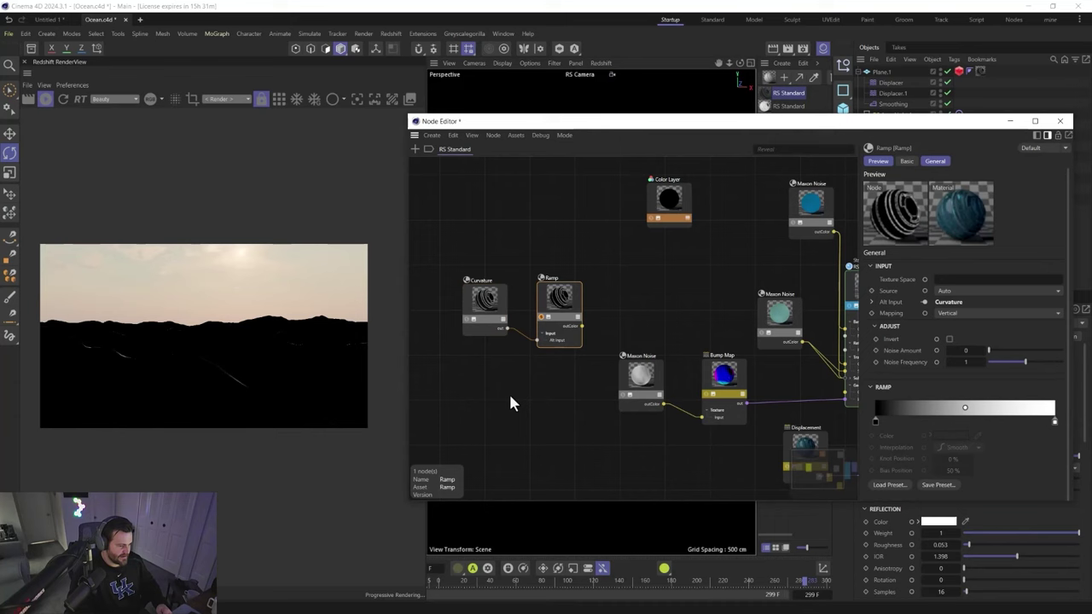
{"action": "left_click", "coordinate": [1054, 423]}
{"action": "left_click_drag", "start_coordinate": [1055, 424], "coordinate": [913, 422]}
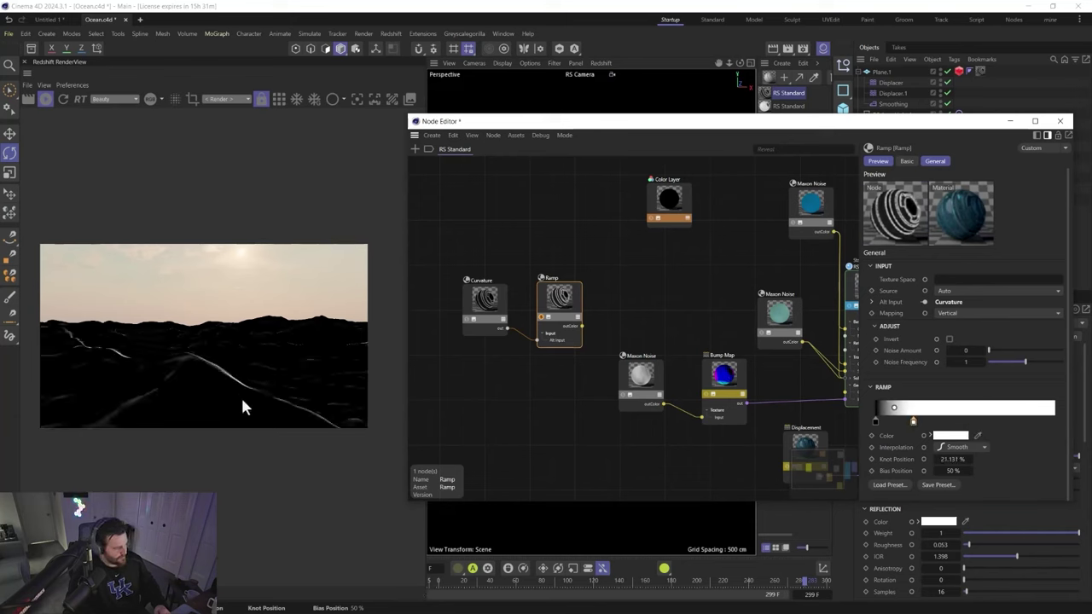
- Give Curvature radius 1 and 64 samples, then slide the Ramp knot to 8.3333%
{"action": "left_click", "coordinate": [486, 303], "text": "shift"}
{"action": "left_click", "coordinate": [522, 309]}
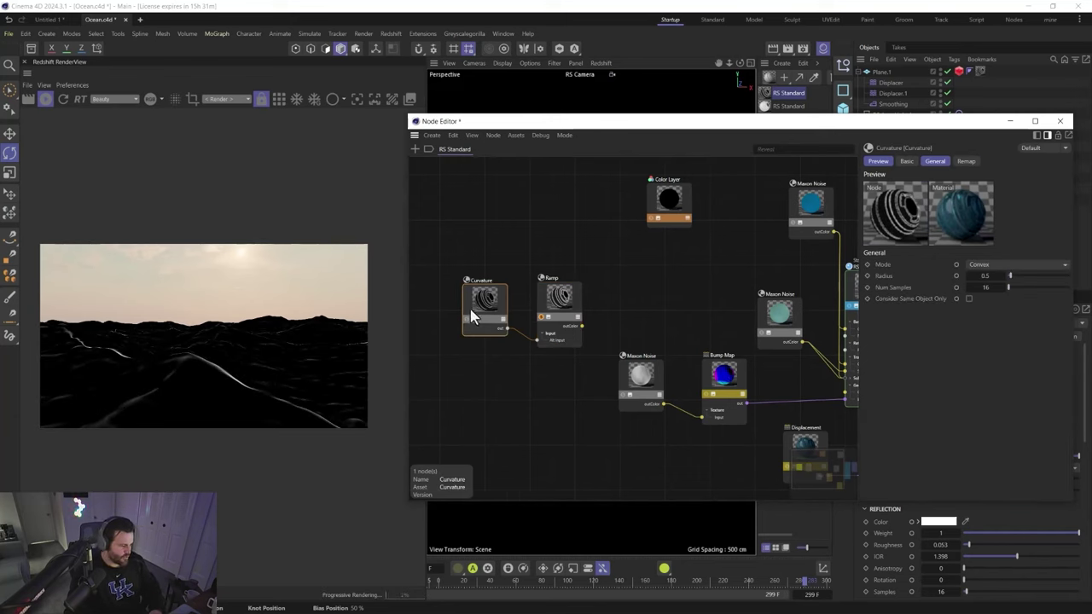
{"action": "left_click", "coordinate": [502, 303]}
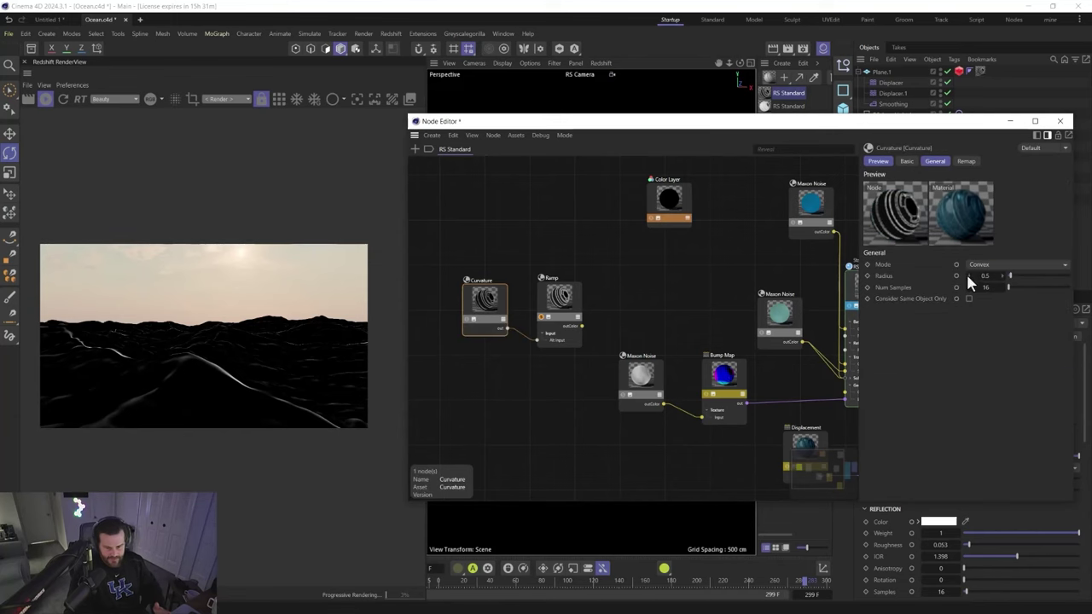
{"action": "type", "text": "1"}
{"action": "key", "text": "Return"}
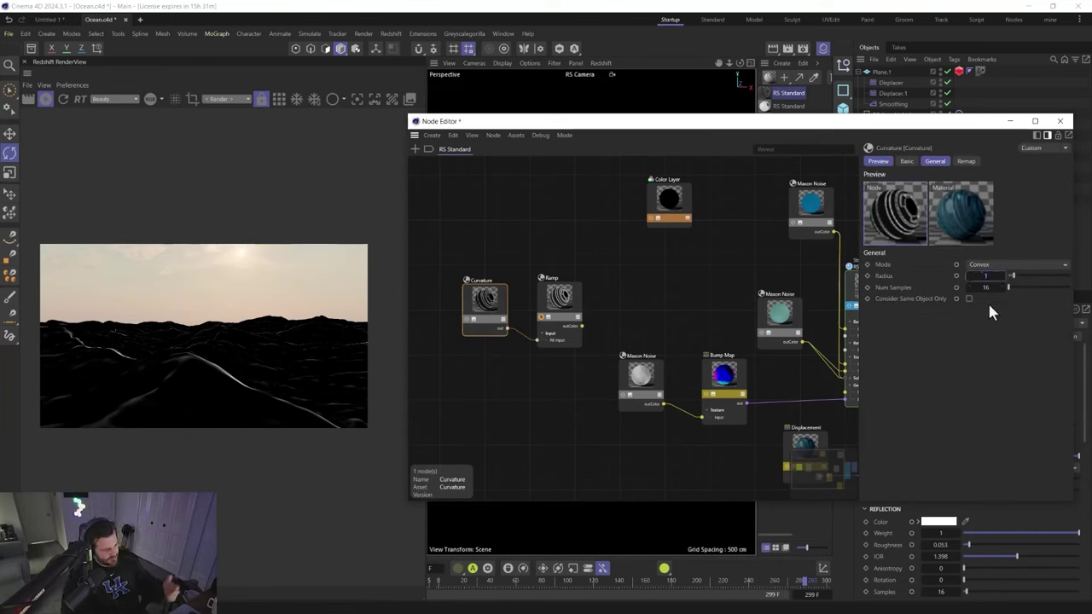
{"action": "left_click", "coordinate": [987, 287]}
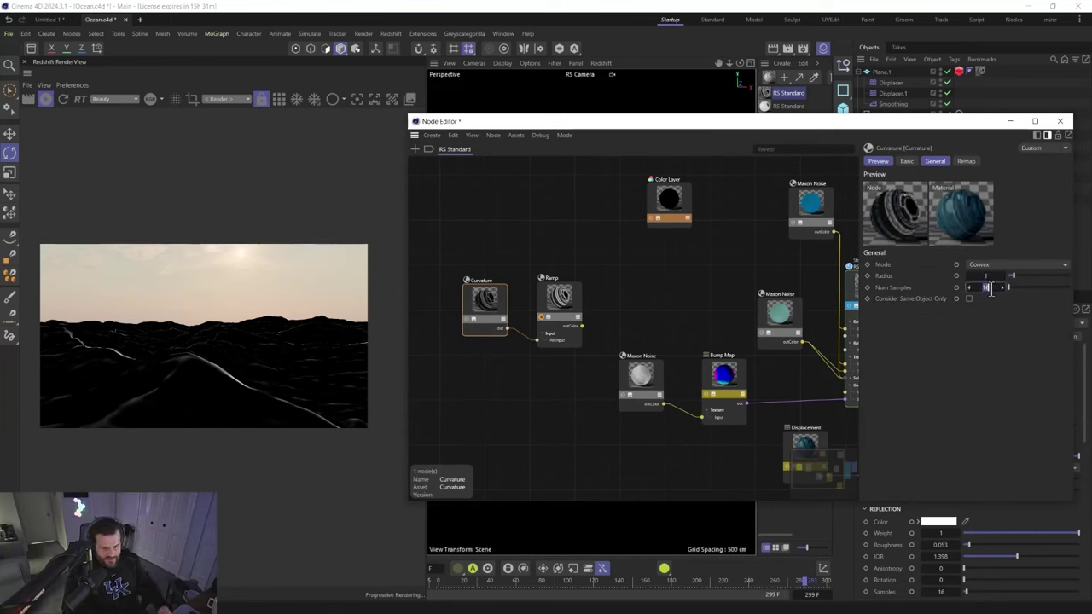
{"action": "type", "text": "64"}
{"action": "key", "text": "Return"}
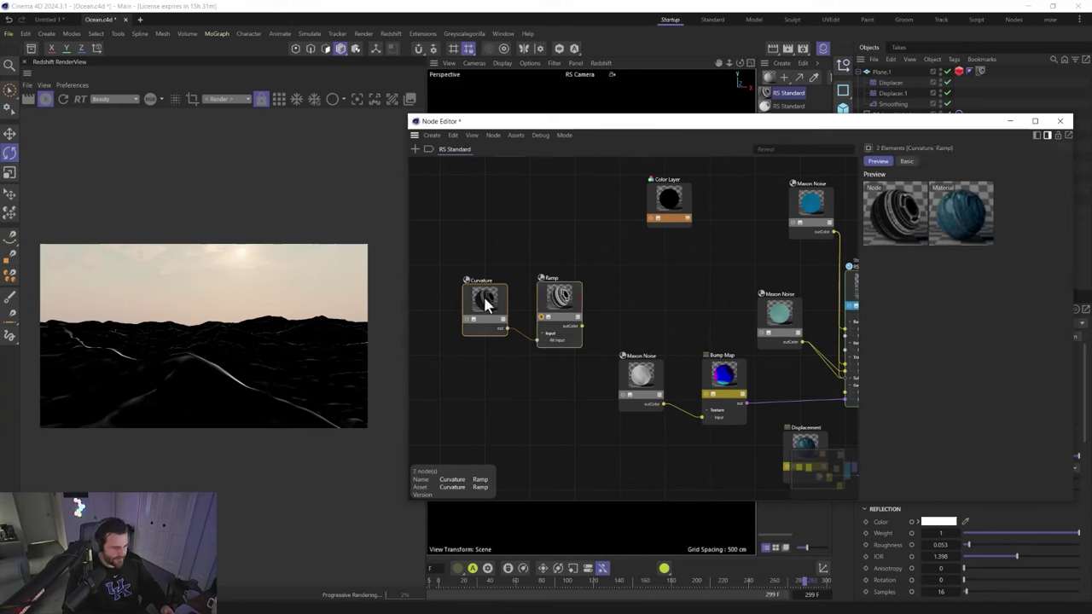
{"action": "left_click", "coordinate": [567, 300]}
{"action": "left_click_drag", "start_coordinate": [915, 420], "coordinate": [891, 425]}
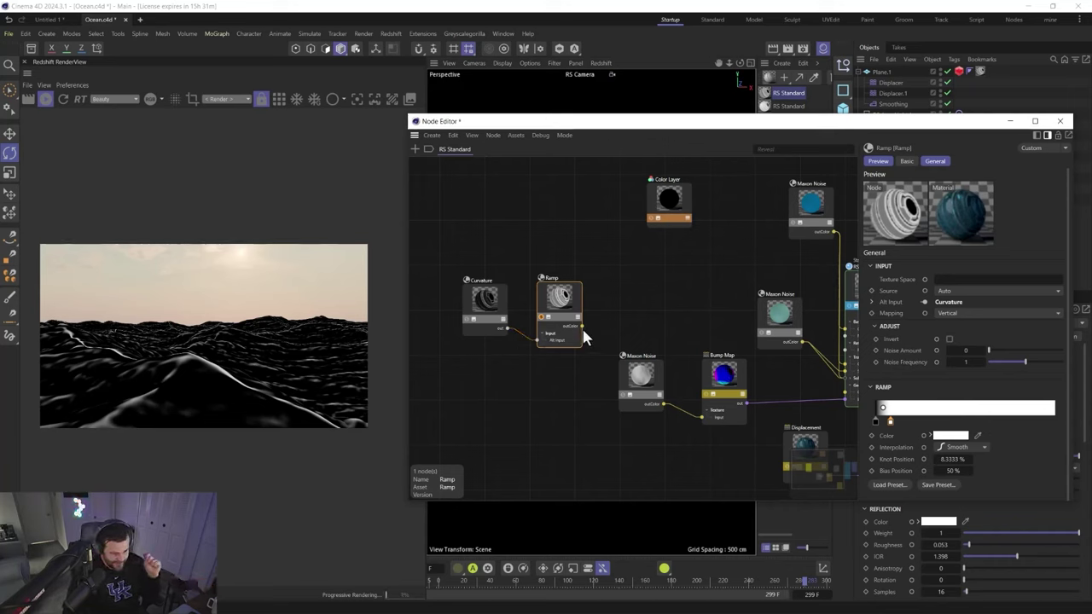
- Wire the Ramp's outColor into the RS Standard's Base Properties > Emission > Color input
{"action": "middle_click_drag", "start_coordinate": [766, 364], "coordinate": [664, 313]}
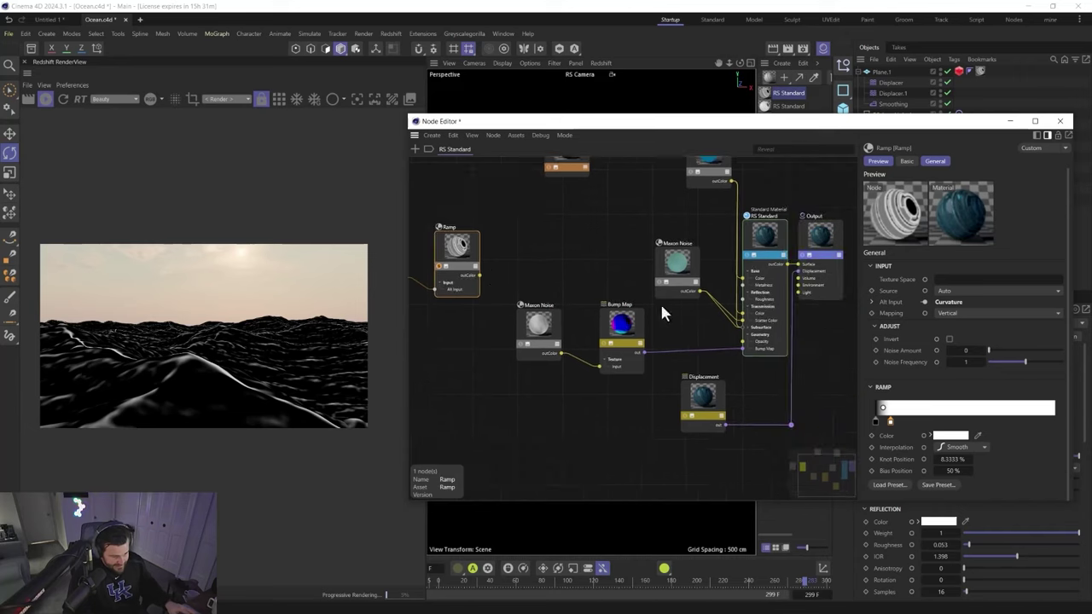
{"action": "left_click_drag", "start_coordinate": [480, 274], "coordinate": [768, 232]}
{"action": "mouse_move", "coordinate": [808, 361]}
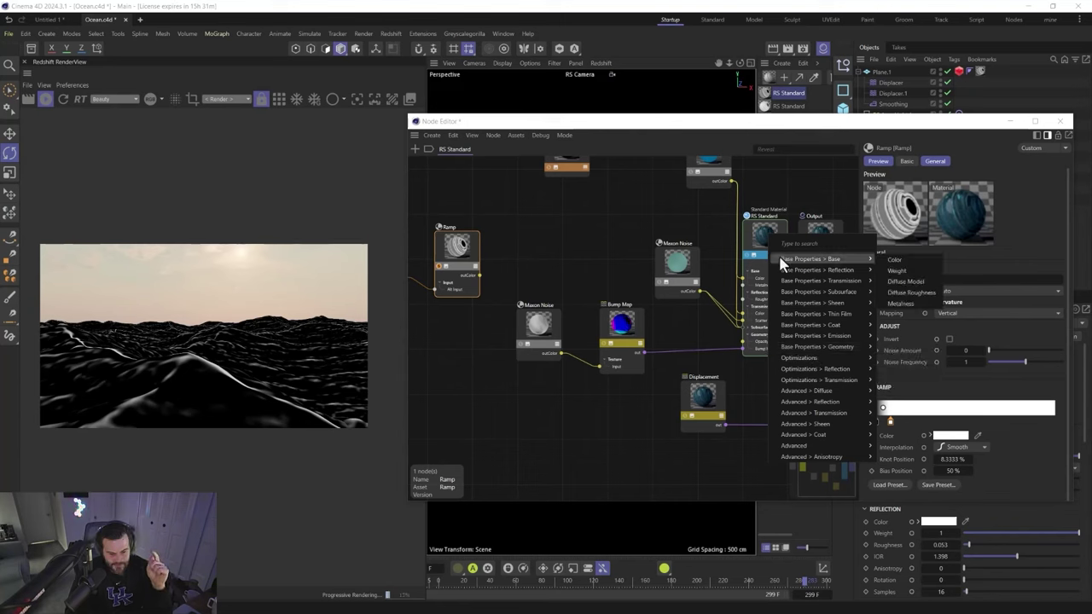
{"action": "mouse_move", "coordinate": [802, 328]}
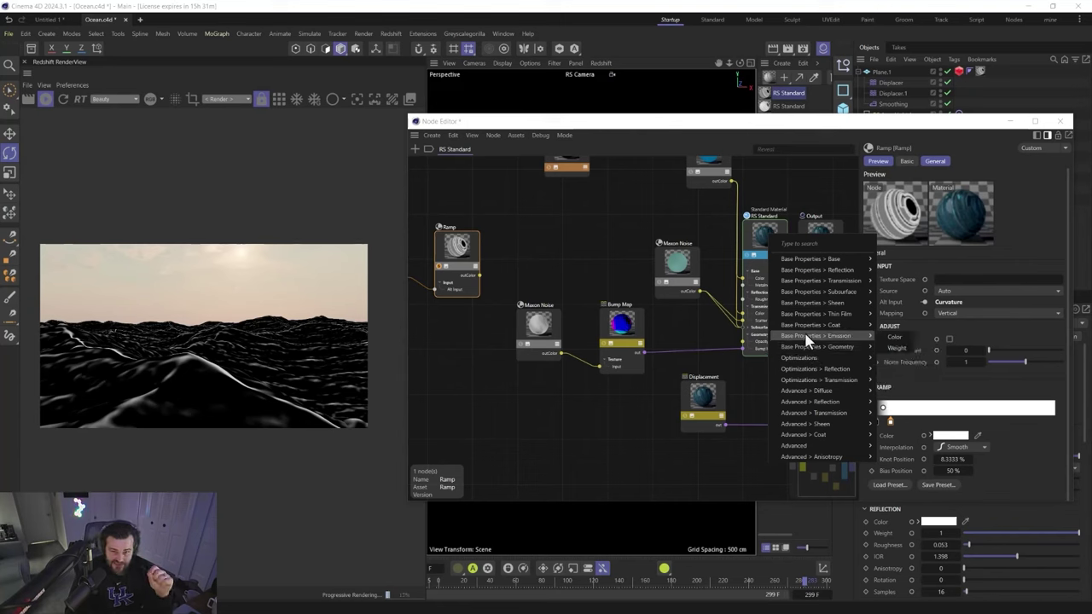
{"action": "left_click", "coordinate": [886, 337]}
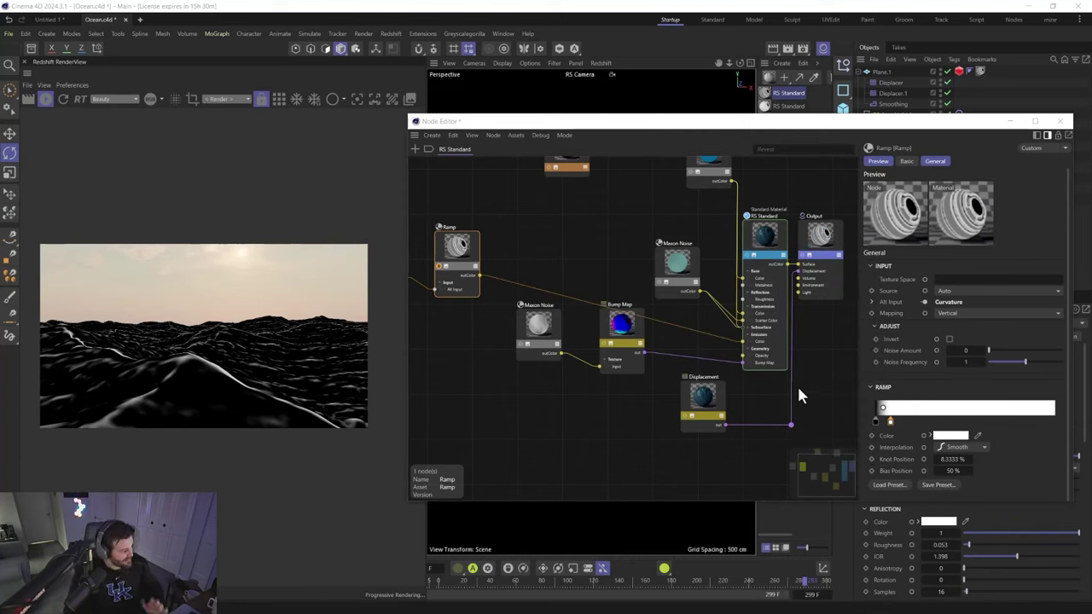
{"action": "left_click", "coordinate": [776, 240], "text": "shift"}
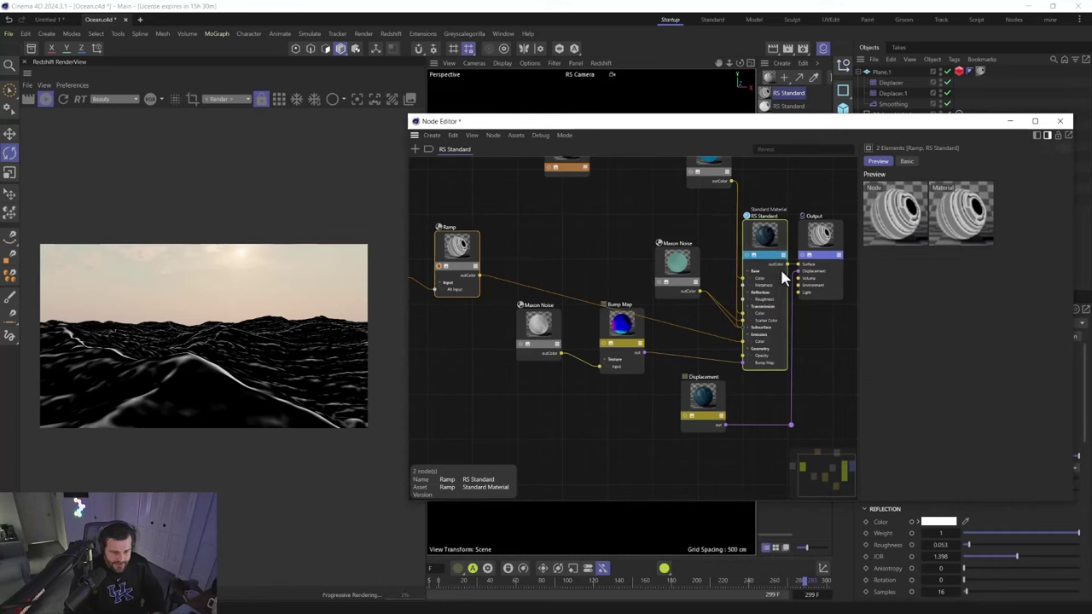
{"action": "left_click", "coordinate": [500, 334]}
{"action": "scroll", "coordinate": [500, 335], "scroll_direction": "down", "scroll_amount": 2}
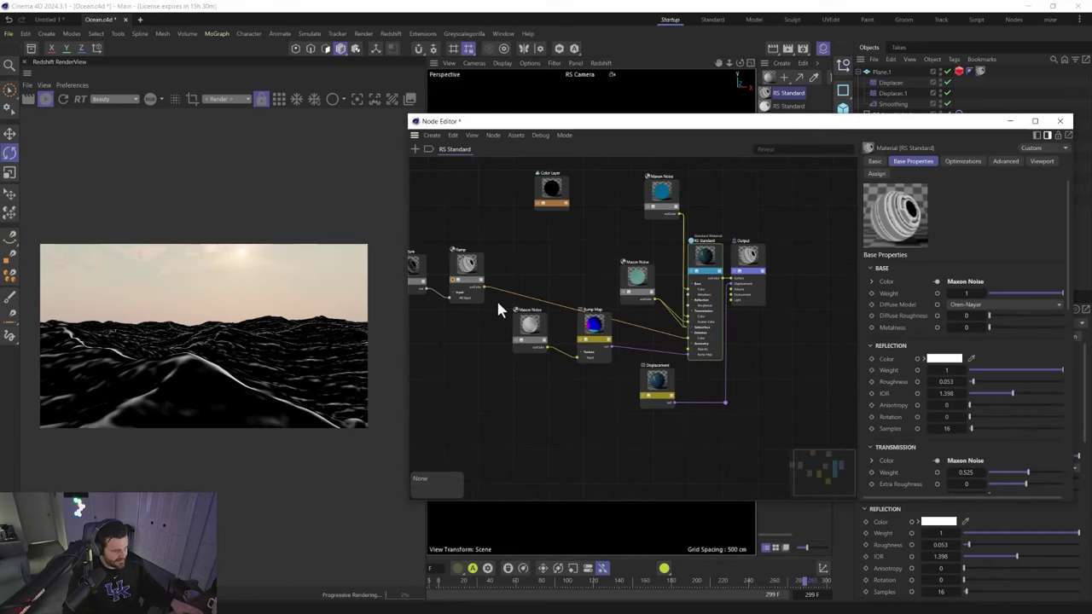
- Raise the RS Standard material's Emission Weight slider to 1
{"action": "left_click", "coordinate": [706, 232]}
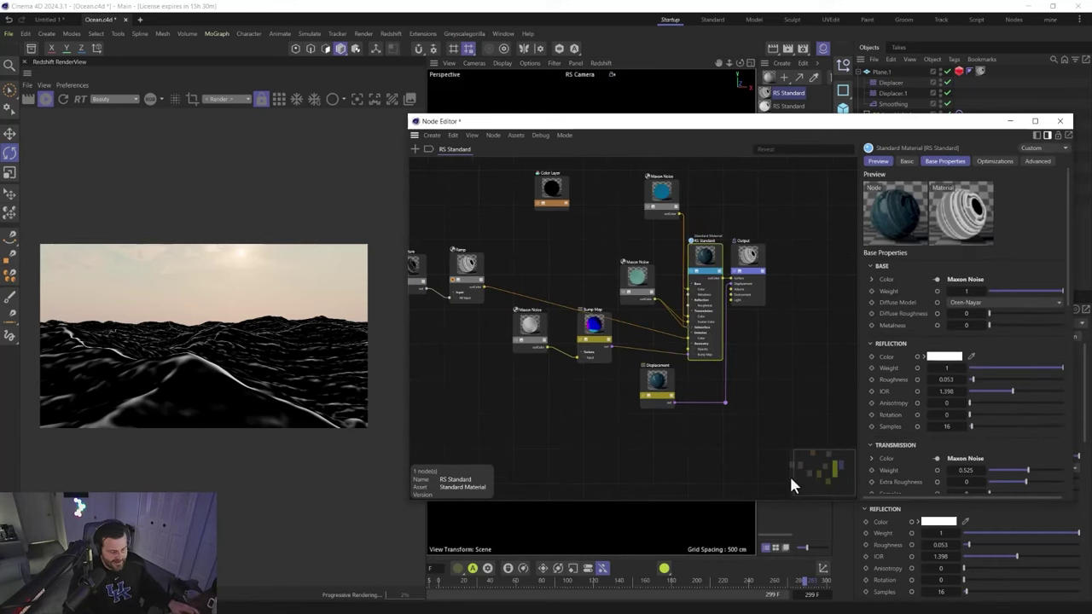
{"action": "scroll", "coordinate": [878, 392], "scroll_direction": "down", "scroll_amount": 3}
{"action": "scroll", "coordinate": [909, 395], "scroll_direction": "down", "scroll_amount": 5}
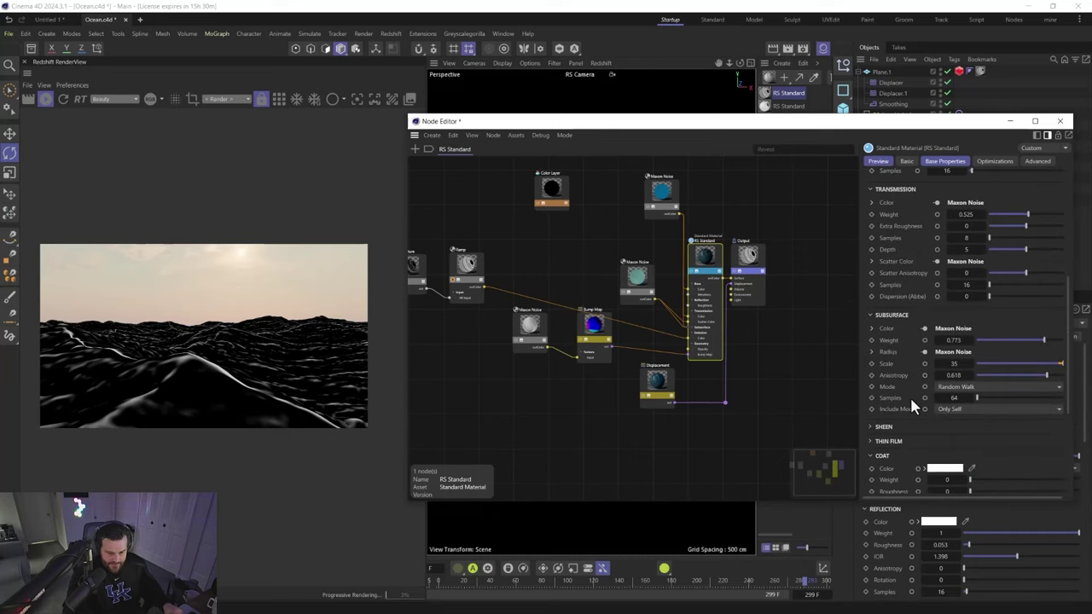
{"action": "scroll", "coordinate": [904, 406], "scroll_direction": "down", "scroll_amount": 3}
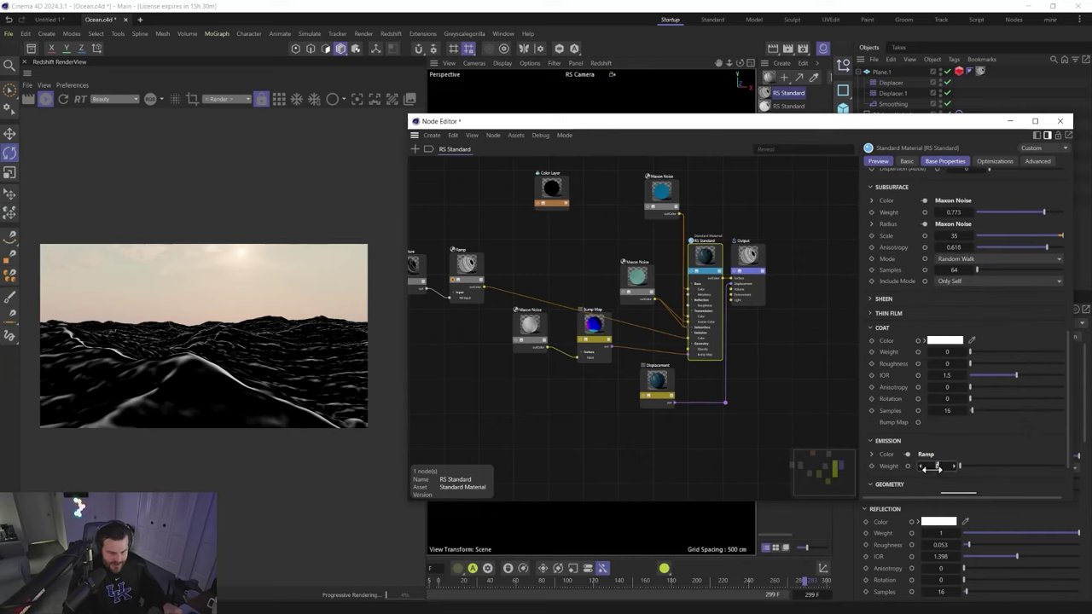
{"action": "left_click_drag", "start_coordinate": [937, 468], "coordinate": [931, 468]}
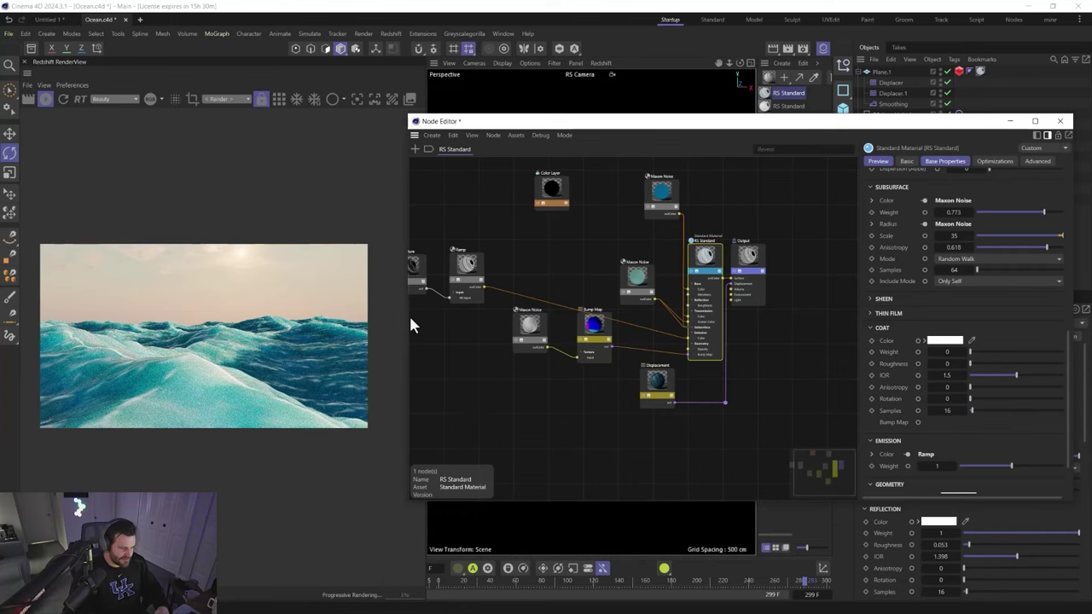
- Narrow the Node Editor and widen the RenderView so the ocean render is larger
{"action": "left_click_drag", "start_coordinate": [407, 311], "coordinate": [526, 328]}
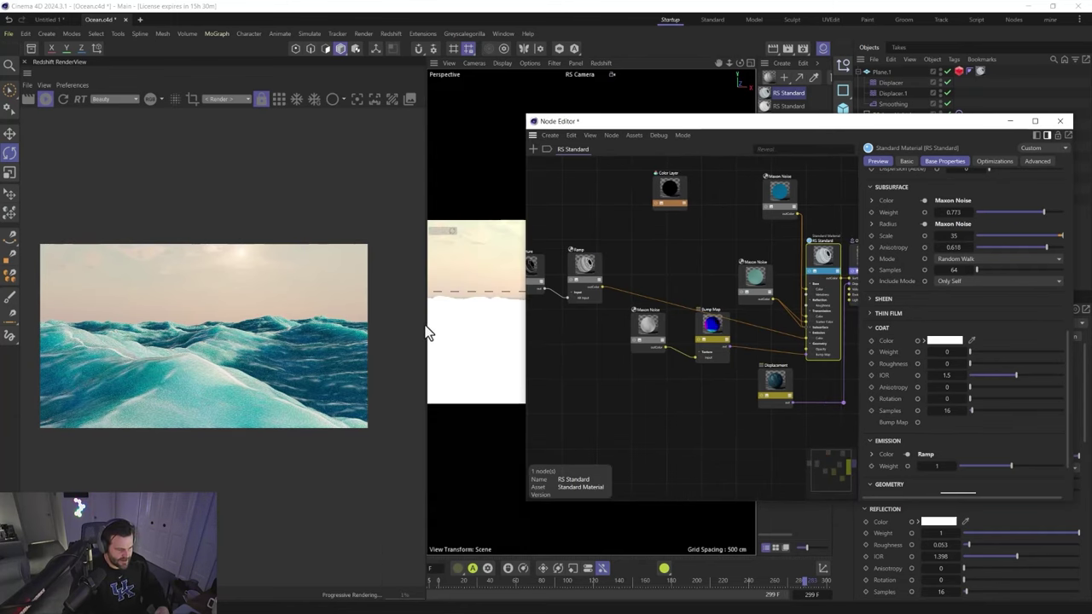
{"action": "left_click_drag", "start_coordinate": [429, 331], "coordinate": [550, 314]}
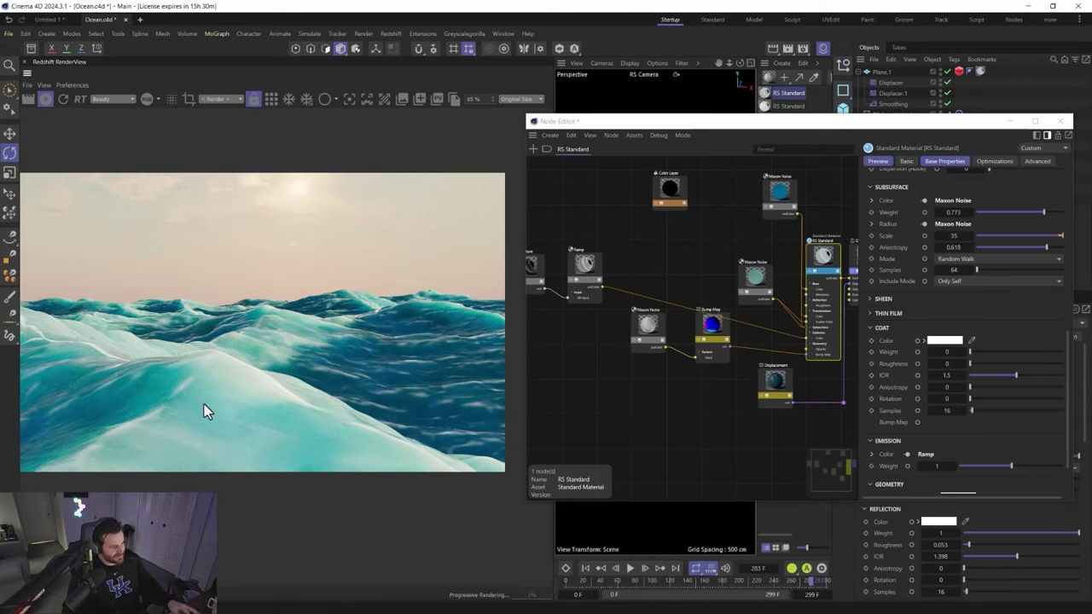
{"action": "scroll", "coordinate": [205, 396], "scroll_direction": "down", "scroll_amount": 2}
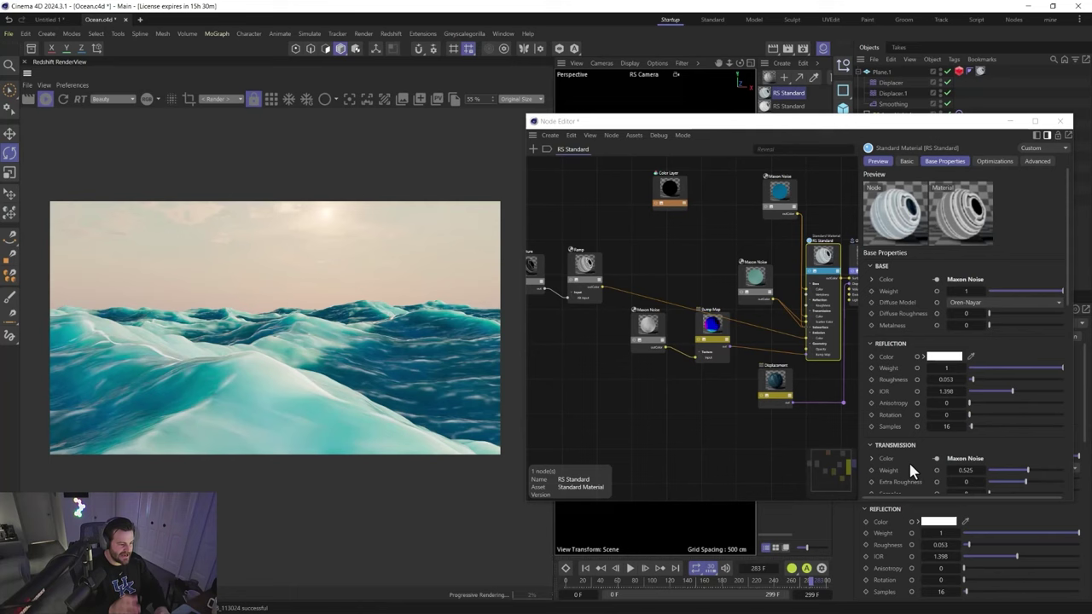
{"action": "scroll", "coordinate": [333, 393], "scroll_direction": "down", "scroll_amount": 1}
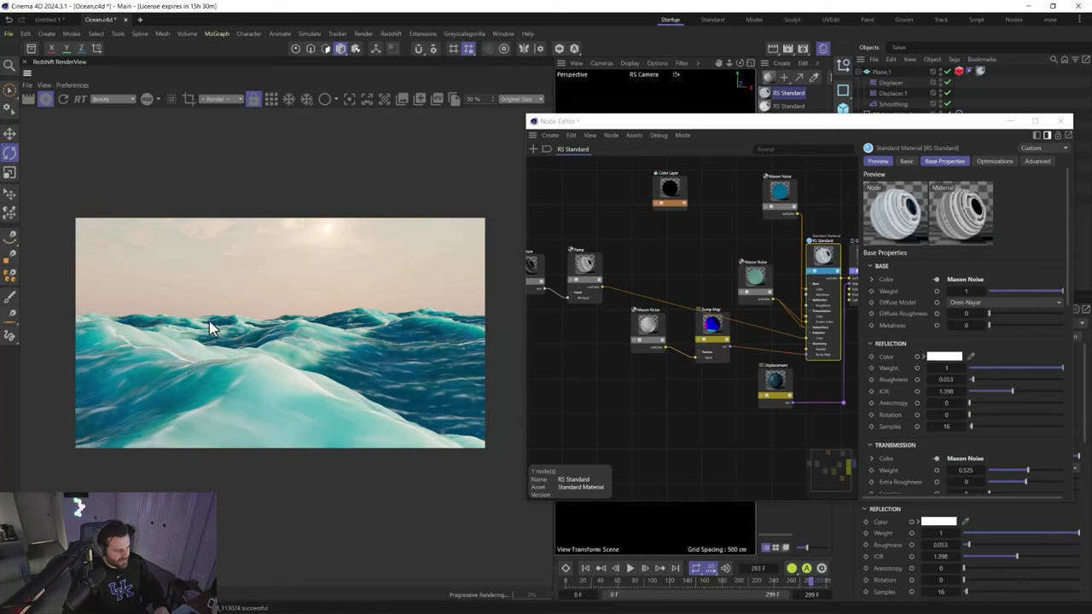
- Raise the Curvature node's radius to 3
{"action": "left_click", "coordinate": [800, 356]}
{"action": "scroll", "coordinate": [887, 422], "scroll_direction": "down", "scroll_amount": 5}
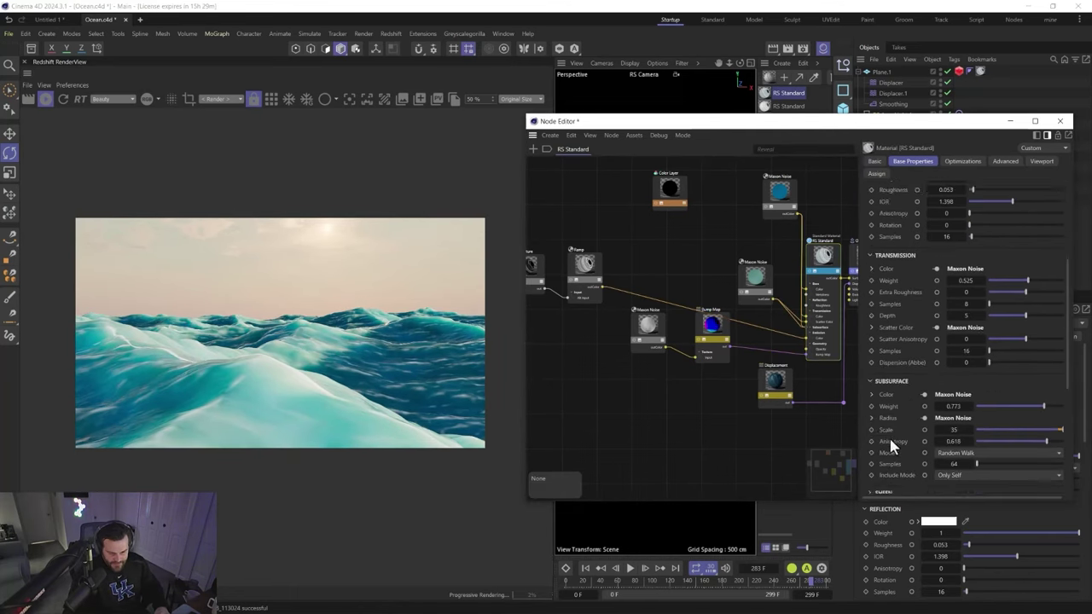
{"action": "left_click", "coordinate": [536, 266]}
{"action": "left_click_drag", "start_coordinate": [989, 275], "coordinate": [999, 275]}
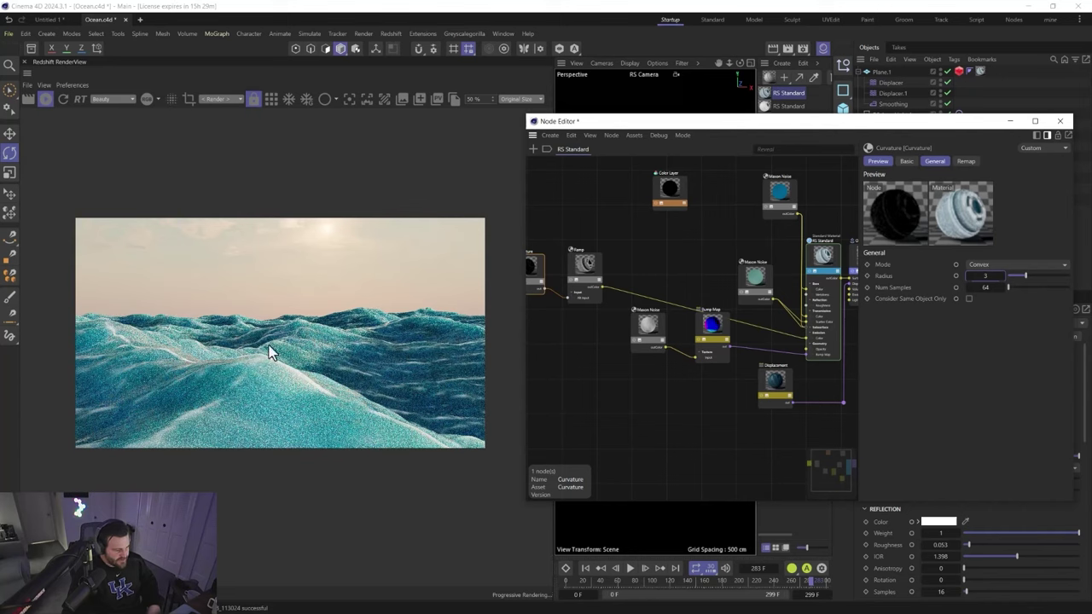
{"action": "left_click", "coordinate": [820, 267], "text": "shift"}
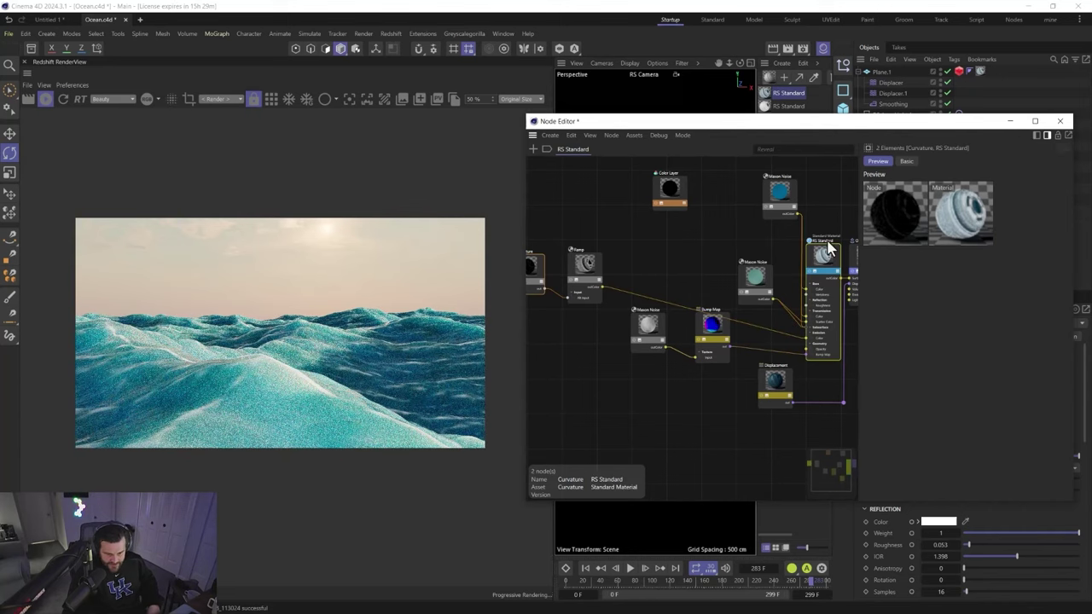
{"action": "left_click", "coordinate": [519, 270], "text": "ctrl"}
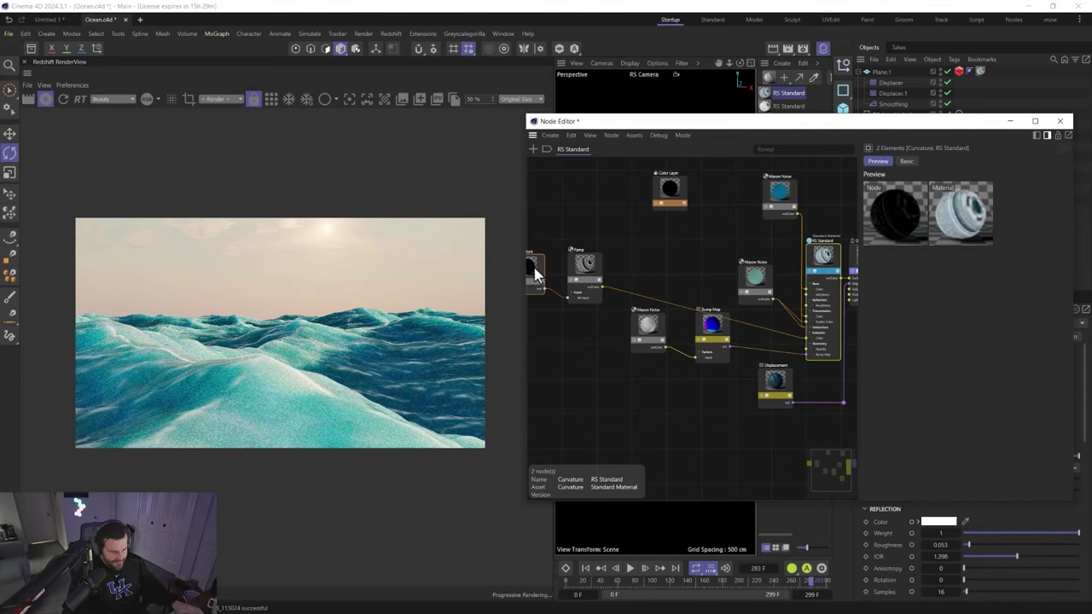
- Push the RS Standard Emission Weight slider to its maximum
{"action": "scroll", "coordinate": [889, 416], "scroll_direction": "down", "scroll_amount": 8}
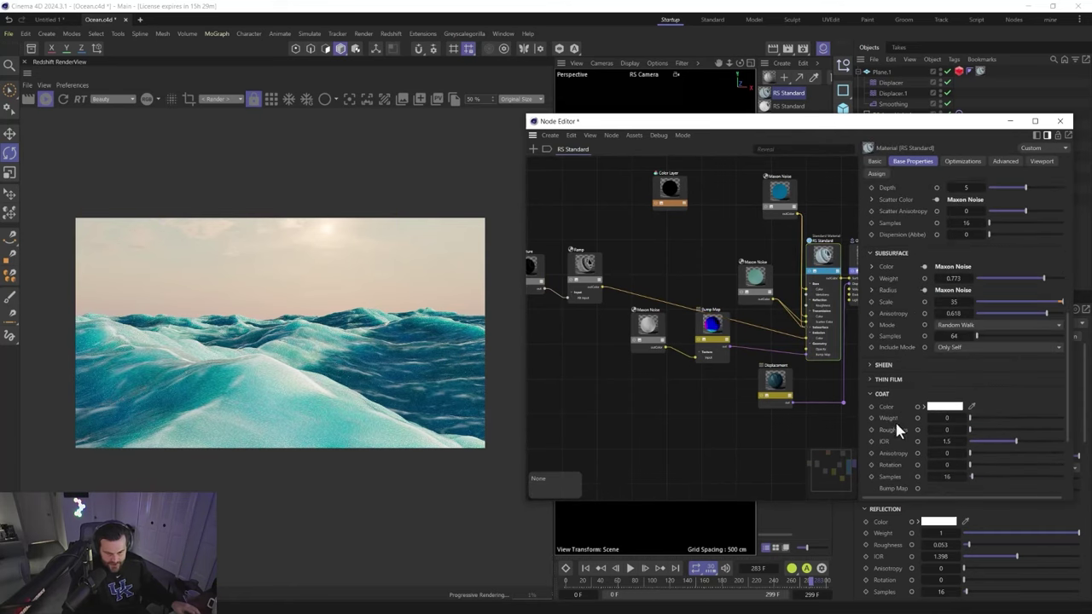
{"action": "scroll", "coordinate": [894, 420], "scroll_direction": "down", "scroll_amount": 3}
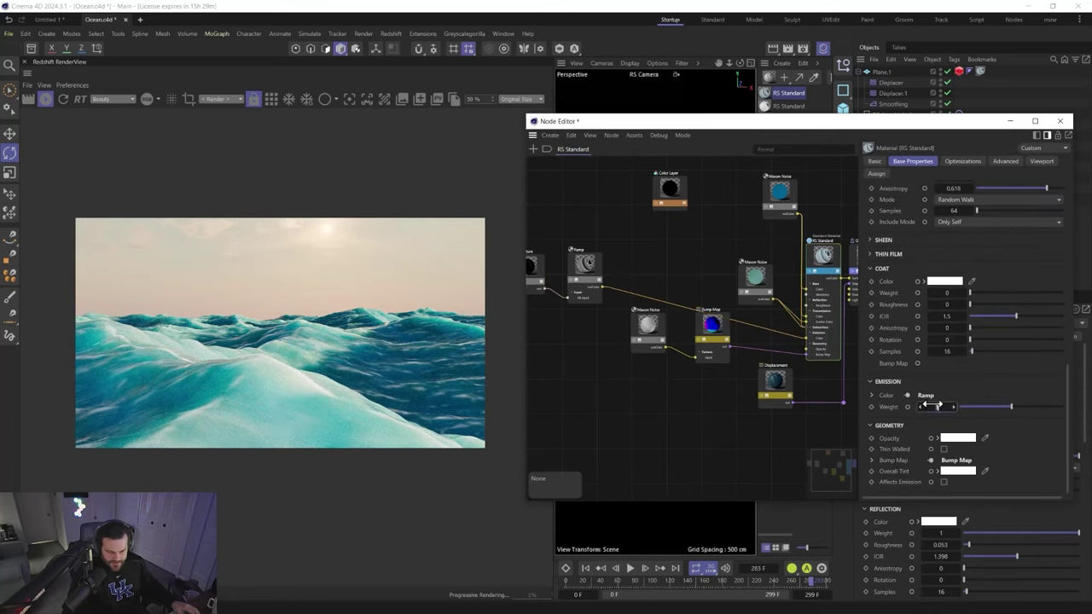
{"action": "left_click_drag", "start_coordinate": [932, 406], "coordinate": [933, 406]}
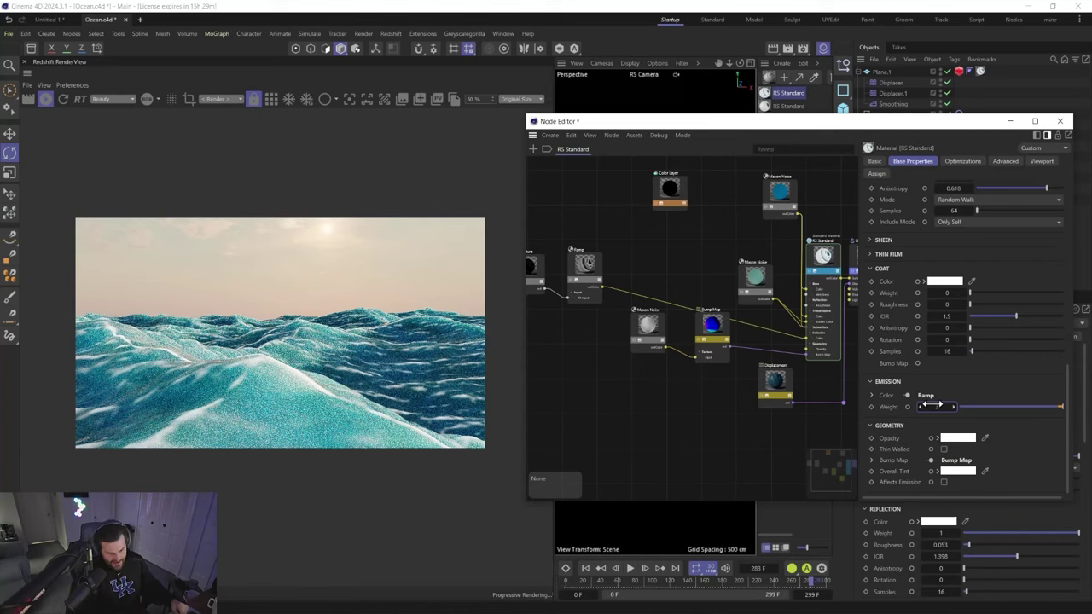
- Add a black Ramp knot at 0% and set the bias position to 35.42%
{"action": "left_click", "coordinate": [589, 266]}
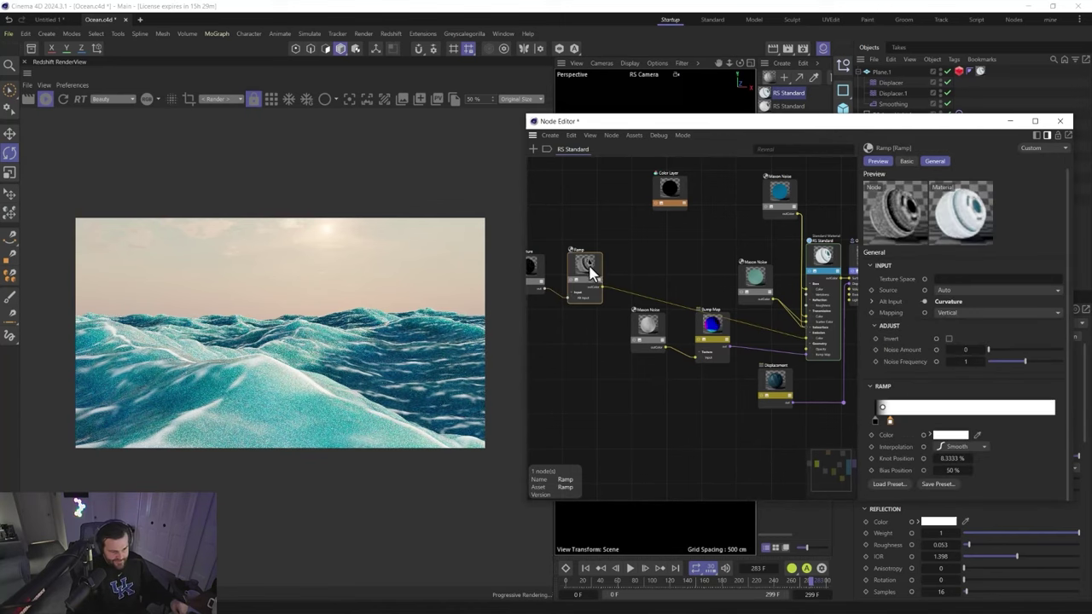
{"action": "left_click", "coordinate": [879, 422]}
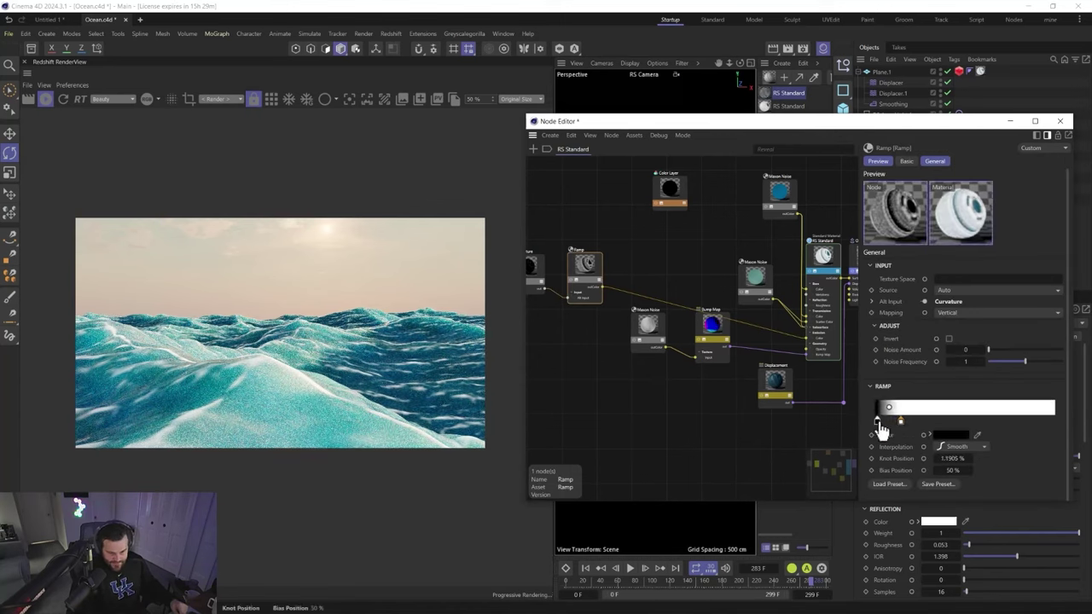
{"action": "left_click_drag", "start_coordinate": [878, 421], "coordinate": [879, 422]}
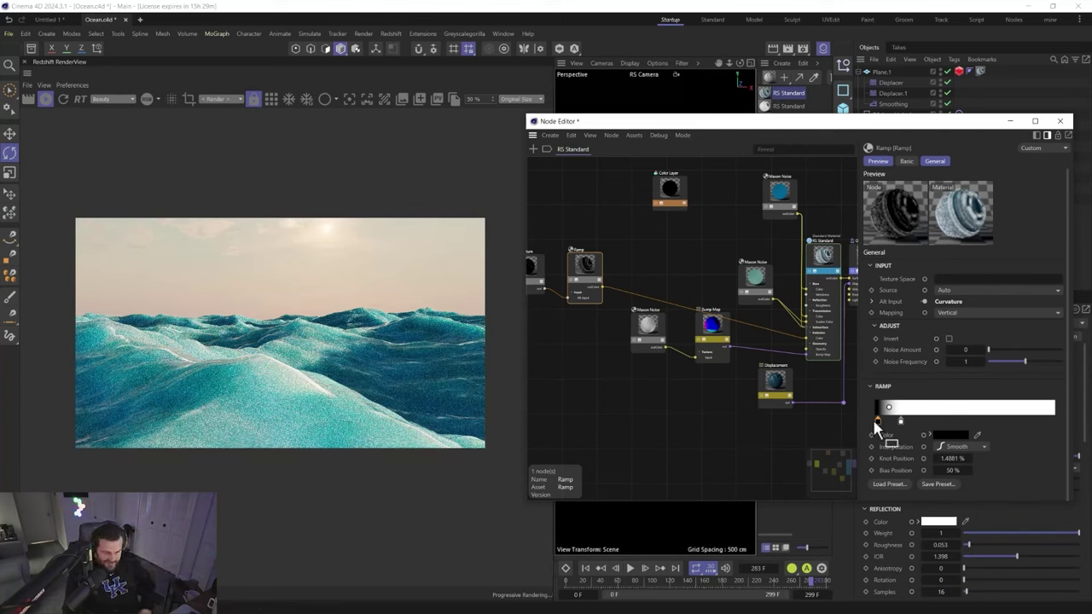
{"action": "mouse_move", "coordinate": [877, 419]}
{"action": "left_mouse_down"}
{"action": "mouse_move", "coordinate": [836, 424]}
{"action": "mouse_move", "coordinate": [880, 410]}
{"action": "left_mouse_up"}
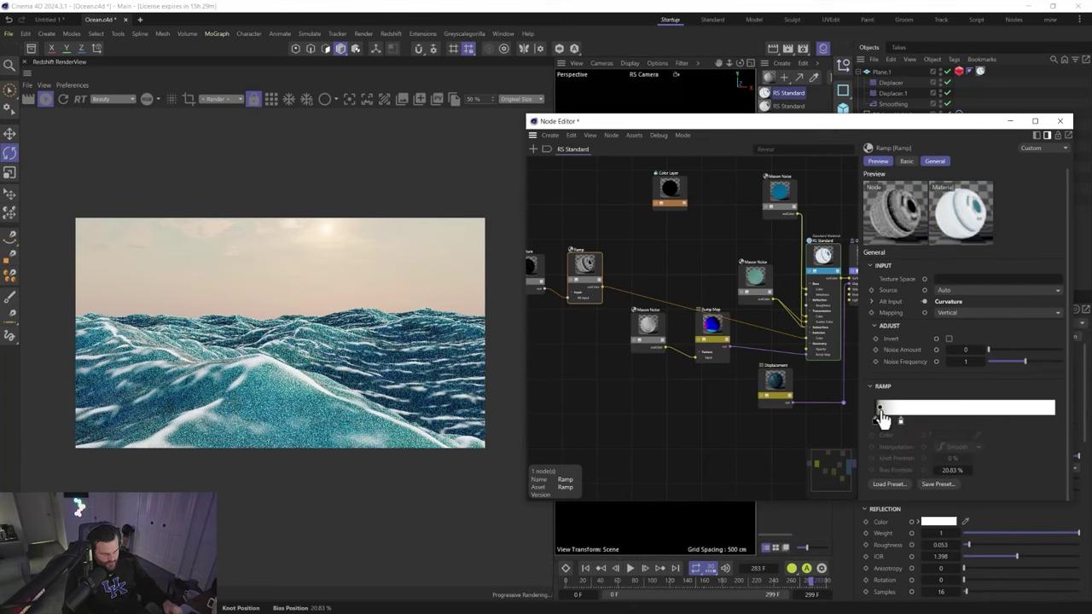
{"action": "left_click_drag", "start_coordinate": [882, 411], "coordinate": [885, 413]}
{"action": "mouse_move", "coordinate": [885, 413]}
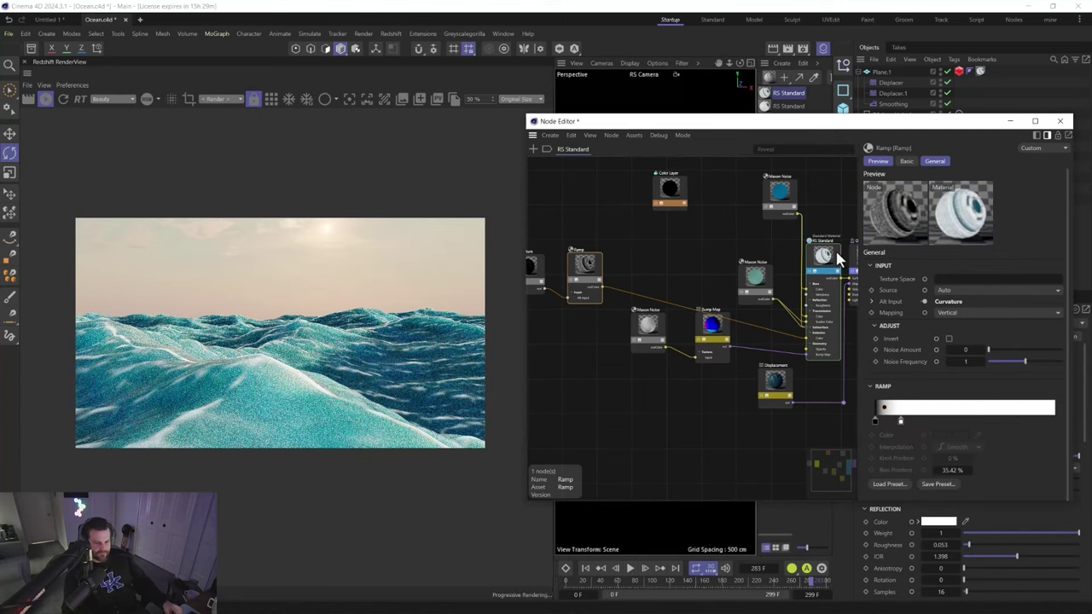
{"action": "left_click", "coordinate": [843, 320], "text": "shift"}
- Change the Maxon Noise's Color 2 to a fresher green, RGB 59,165,124
{"action": "left_click", "coordinate": [755, 276]}
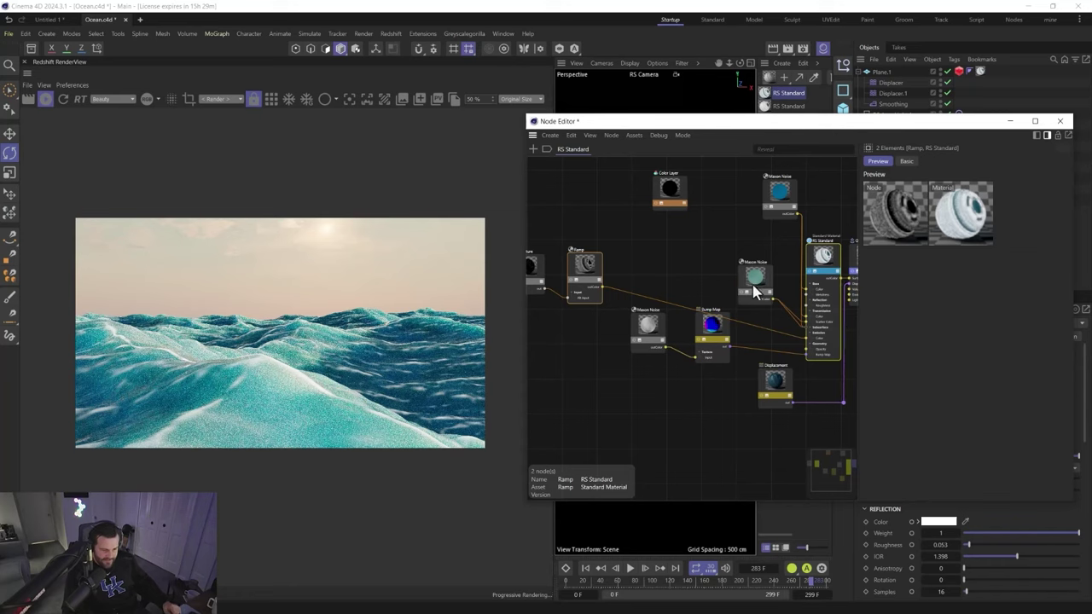
{"action": "key", "text": "Tab"}
{"action": "key", "text": "Escape"}
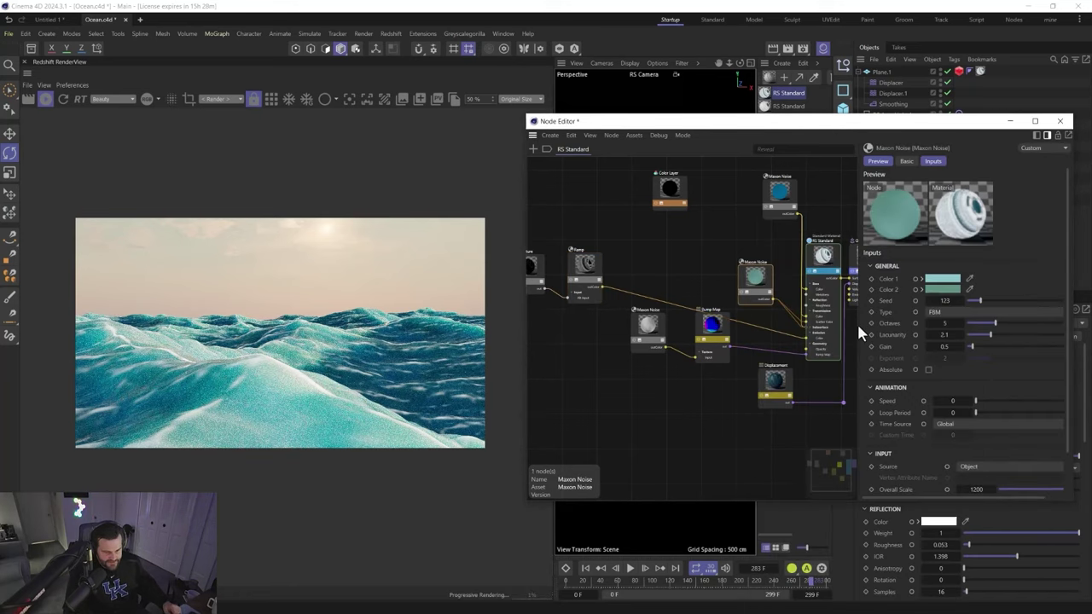
{"action": "left_click", "coordinate": [942, 290]}
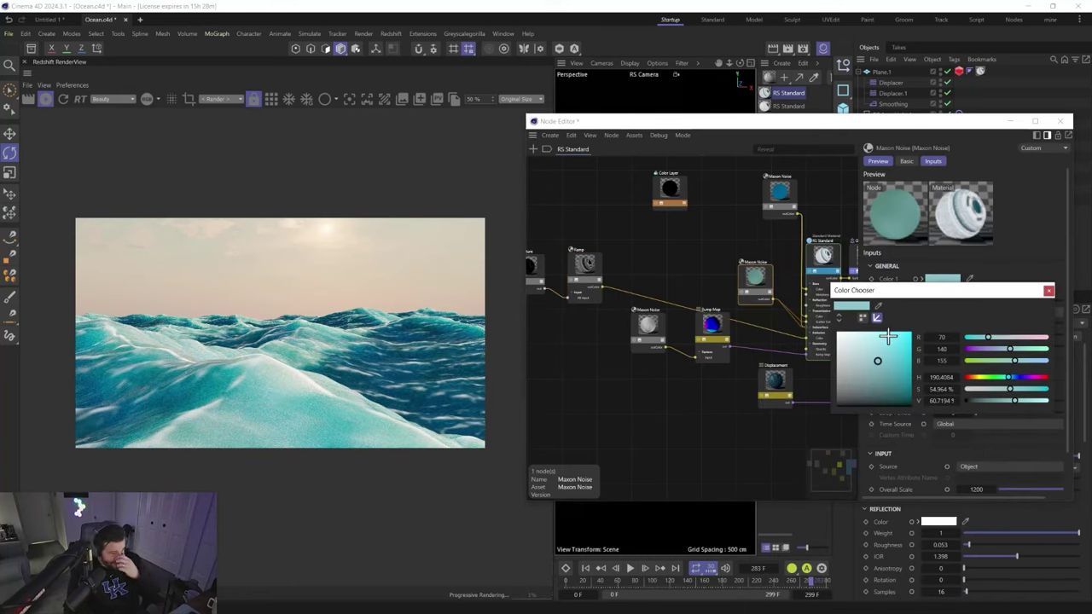
{"action": "mouse_move", "coordinate": [889, 339]}
{"action": "left_mouse_down"}
{"action": "mouse_move", "coordinate": [874, 365]}
{"action": "mouse_move", "coordinate": [870, 356]}
{"action": "left_mouse_up"}
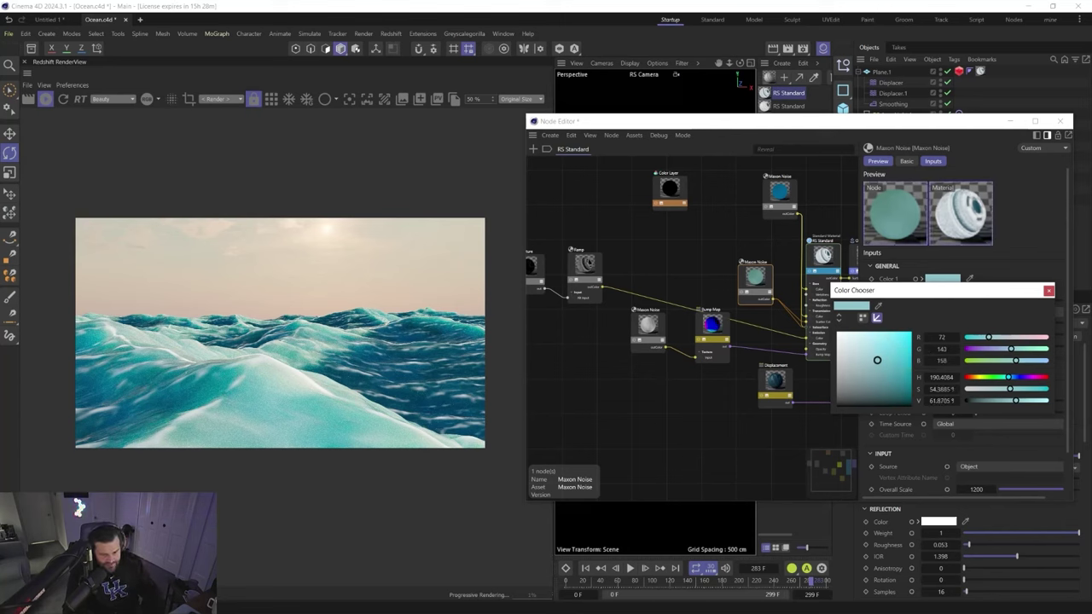
{"action": "left_click", "coordinate": [1049, 290]}
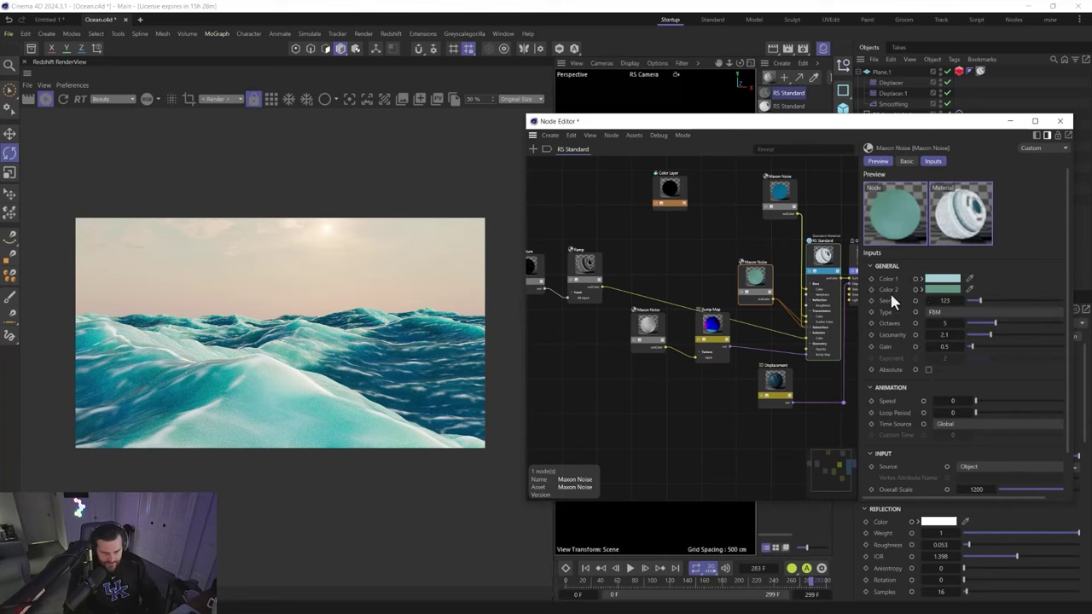
{"action": "left_click", "coordinate": [942, 290]}
{"action": "left_click_drag", "start_coordinate": [886, 376], "coordinate": [884, 369]}
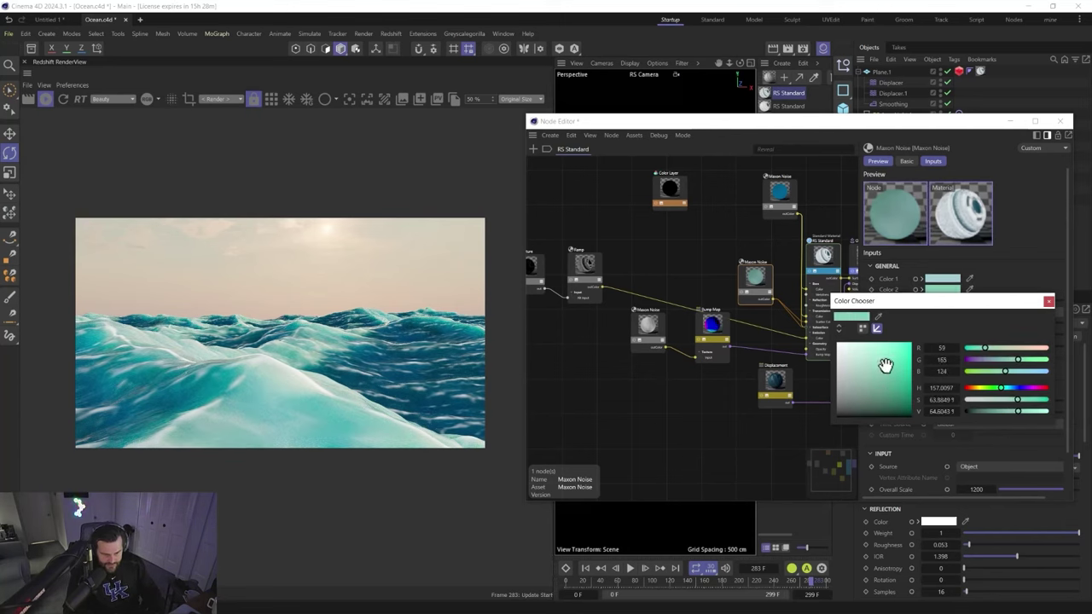
{"action": "left_click", "coordinate": [1048, 303]}
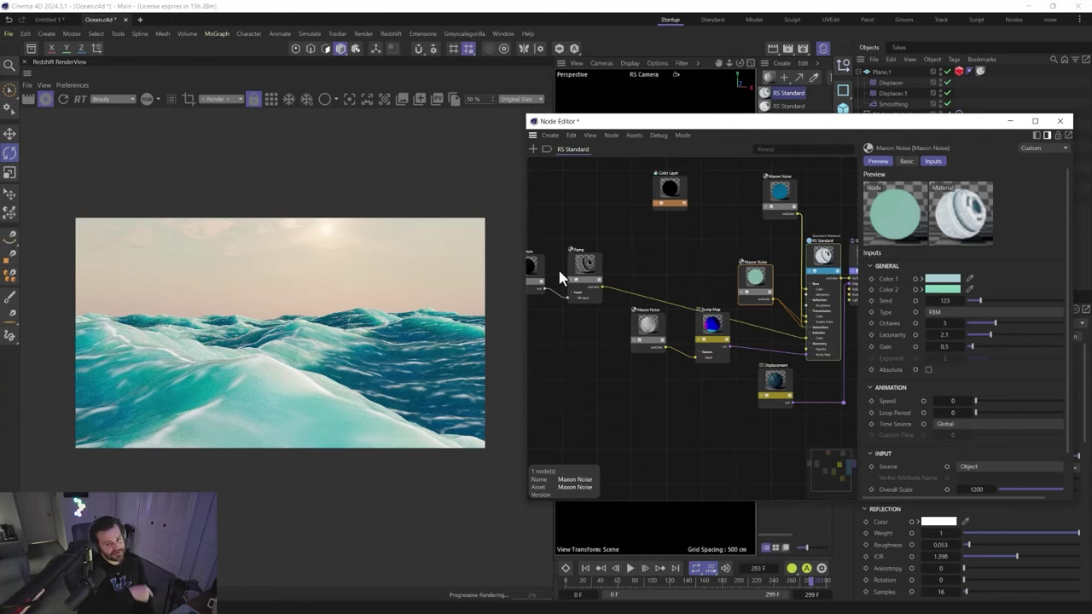
- Close the node graph, jump to frame 120, and open Render Settings showing 1920×1080 output
{"action": "left_click", "coordinate": [1059, 121]}
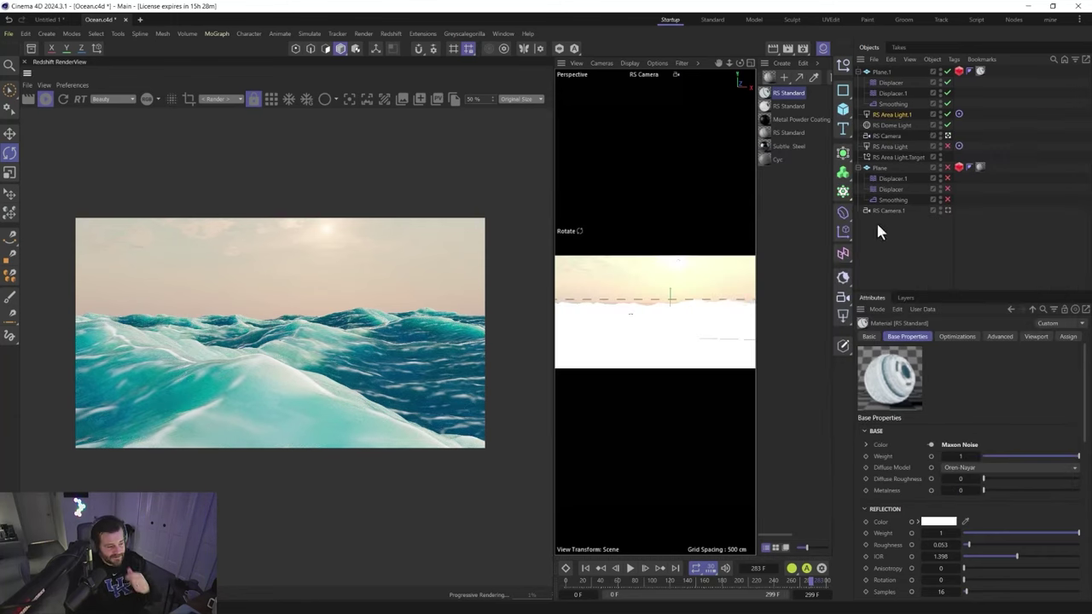
{"action": "left_click_drag", "start_coordinate": [551, 209], "coordinate": [380, 222]}
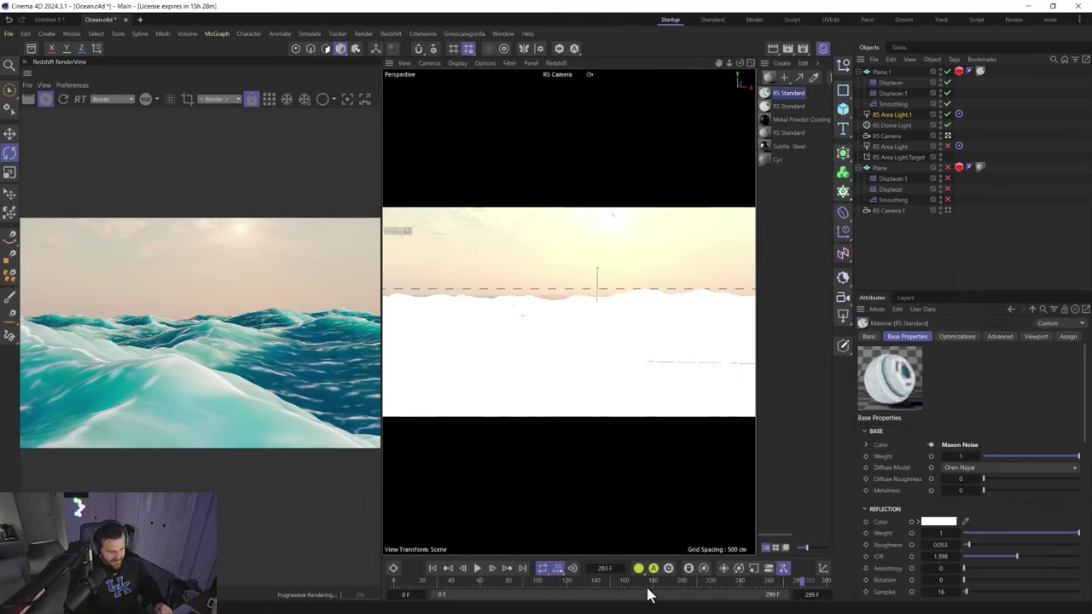
{"action": "left_click", "coordinate": [567, 587]}
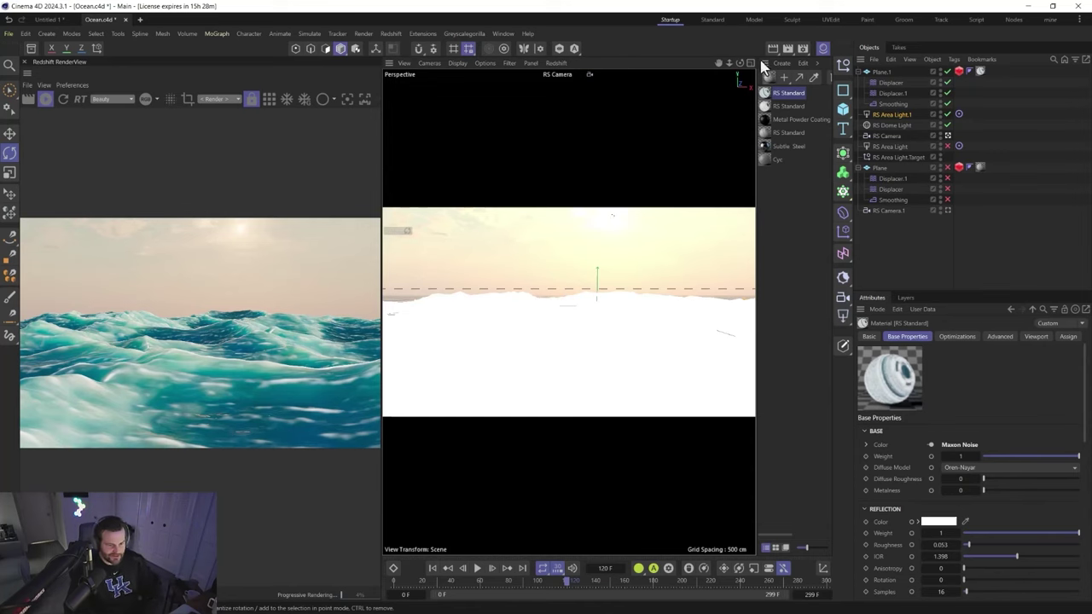
{"action": "left_click", "coordinate": [804, 49]}
{"action": "left_click_drag", "start_coordinate": [899, 38], "coordinate": [801, 47]}
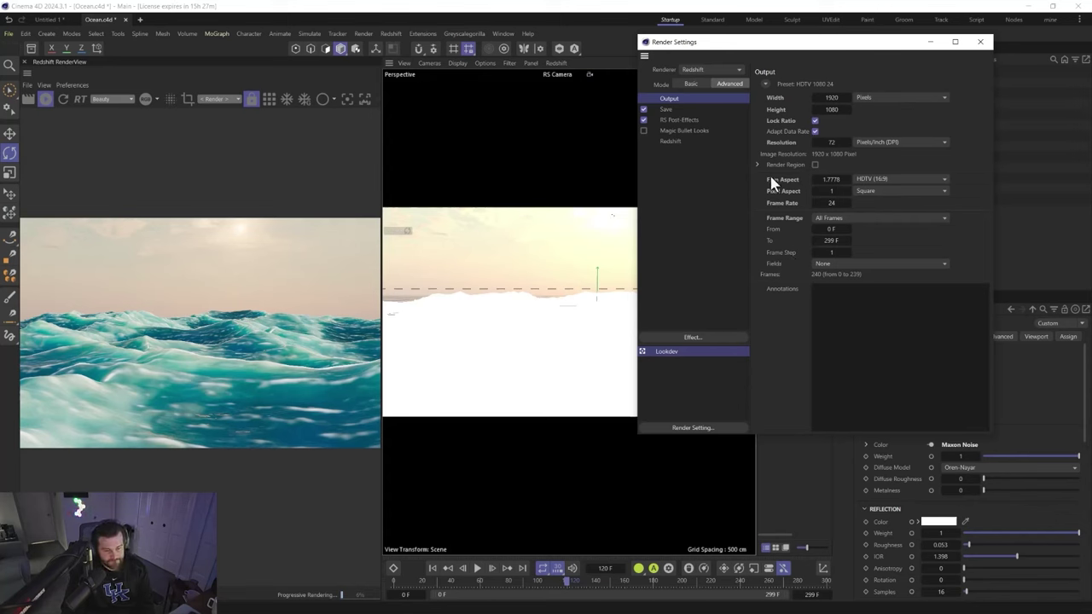
- Check the Save path and Redshift Denoising options, ending on the Advanced sampling page
{"action": "left_click", "coordinate": [665, 109]}
{"action": "left_click", "coordinate": [884, 110]}
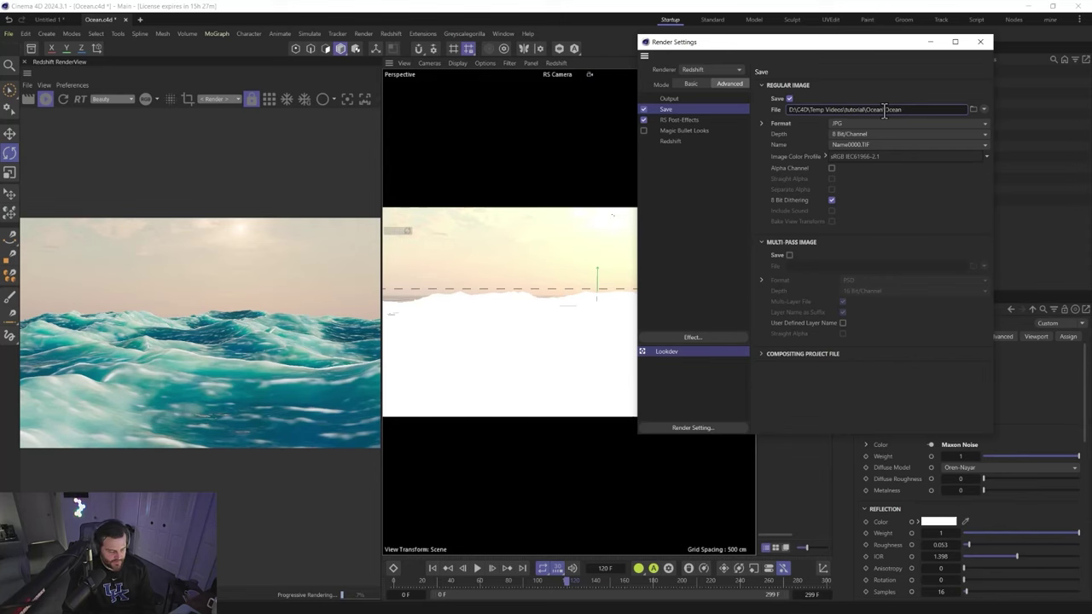
{"action": "left_click", "coordinate": [670, 140]}
{"action": "left_click", "coordinate": [691, 84]}
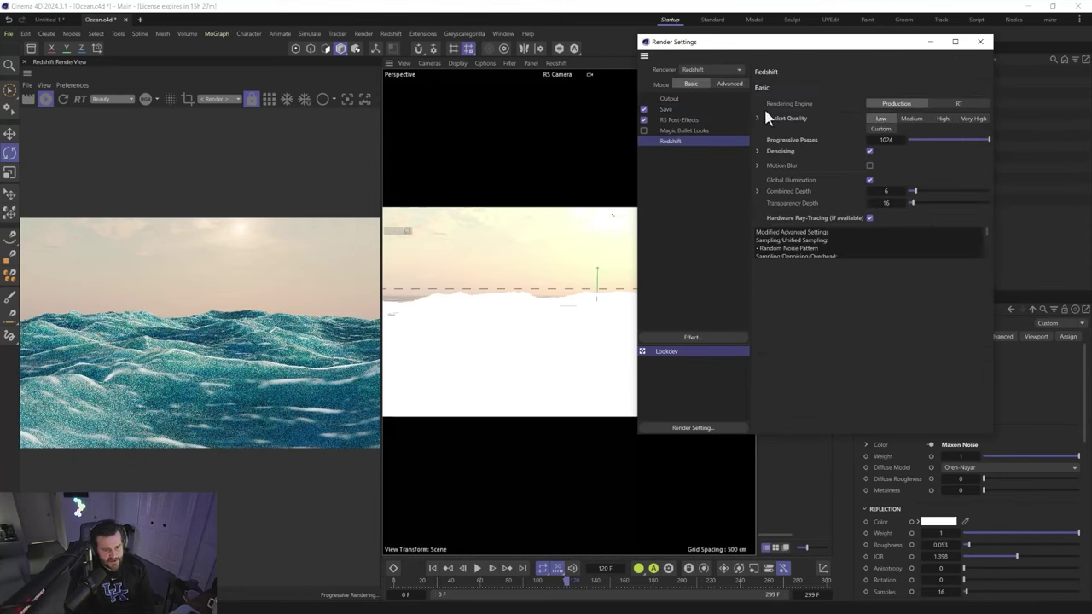
{"action": "left_click", "coordinate": [760, 152]}
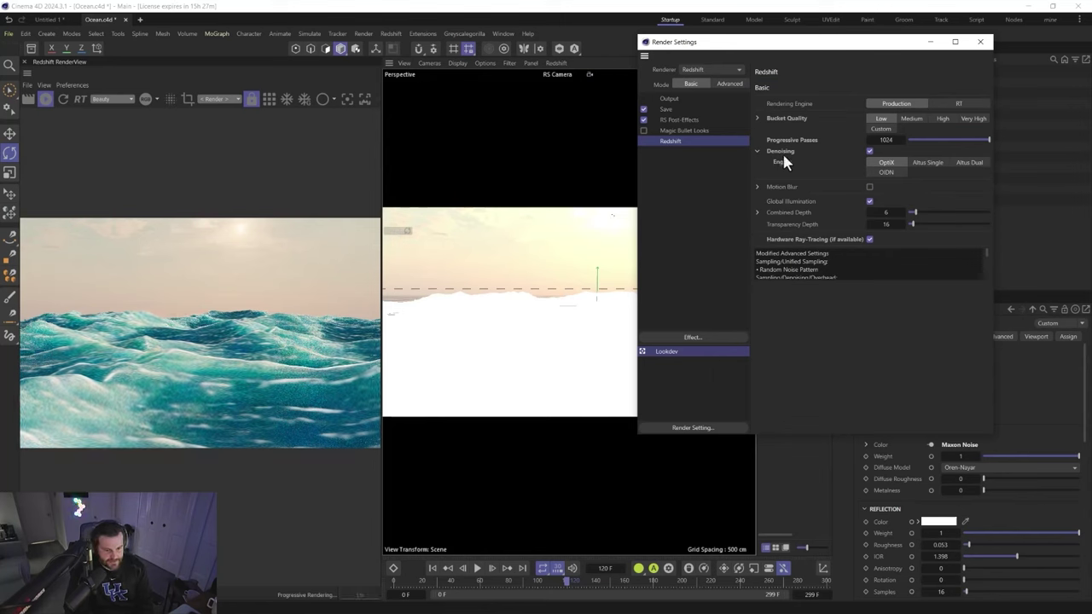
{"action": "left_click", "coordinate": [757, 152]}
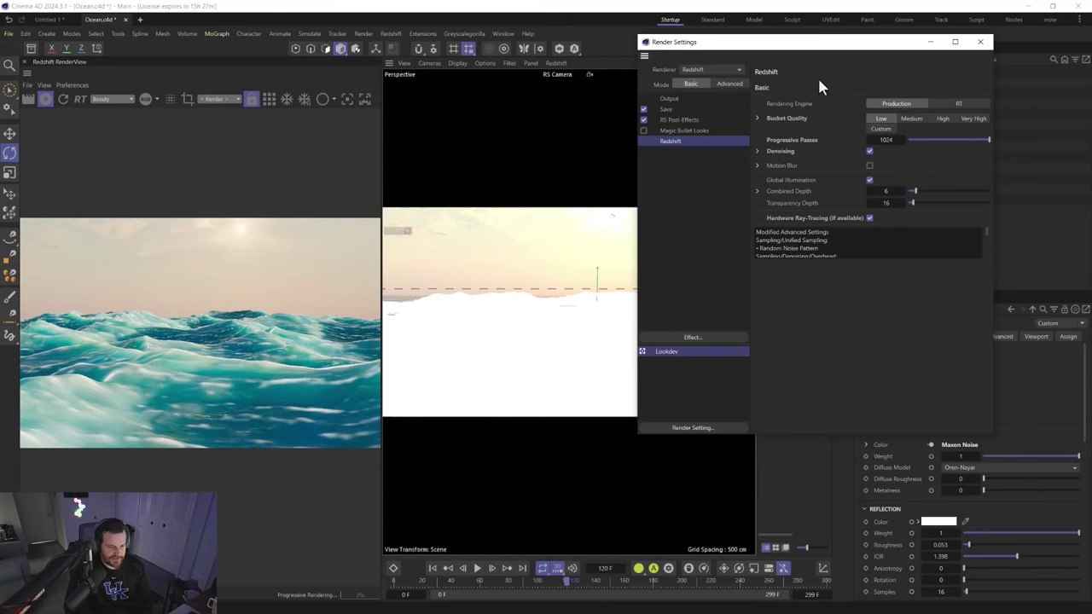
{"action": "left_click", "coordinate": [730, 84]}
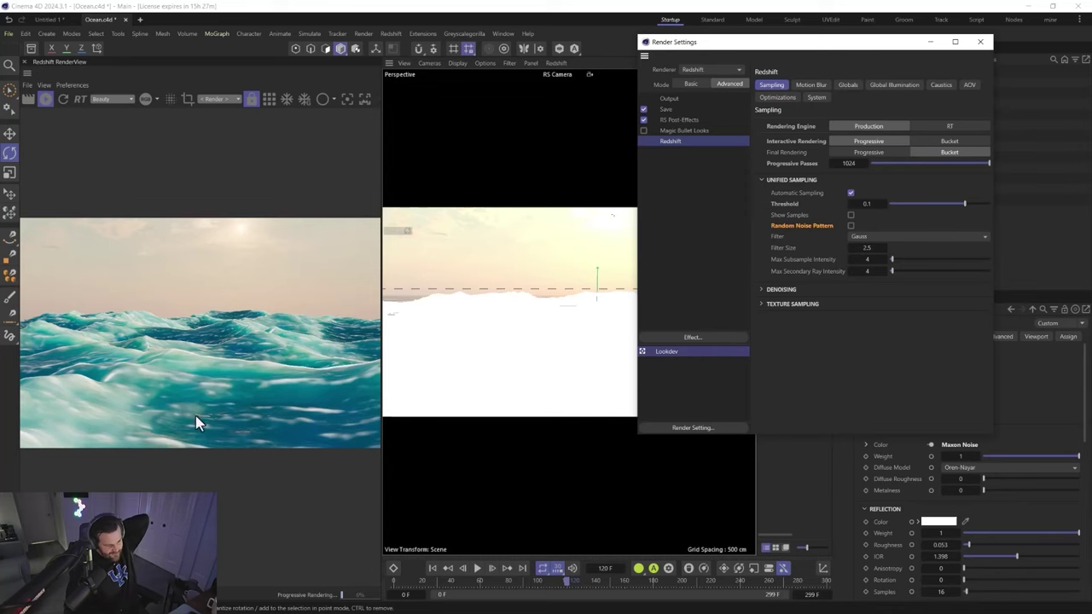
- Close Render Settings and reopen the ocean material's RS Standard node graph
{"action": "left_click", "coordinate": [980, 41]}
{"action": "double_click", "coordinate": [766, 92]}
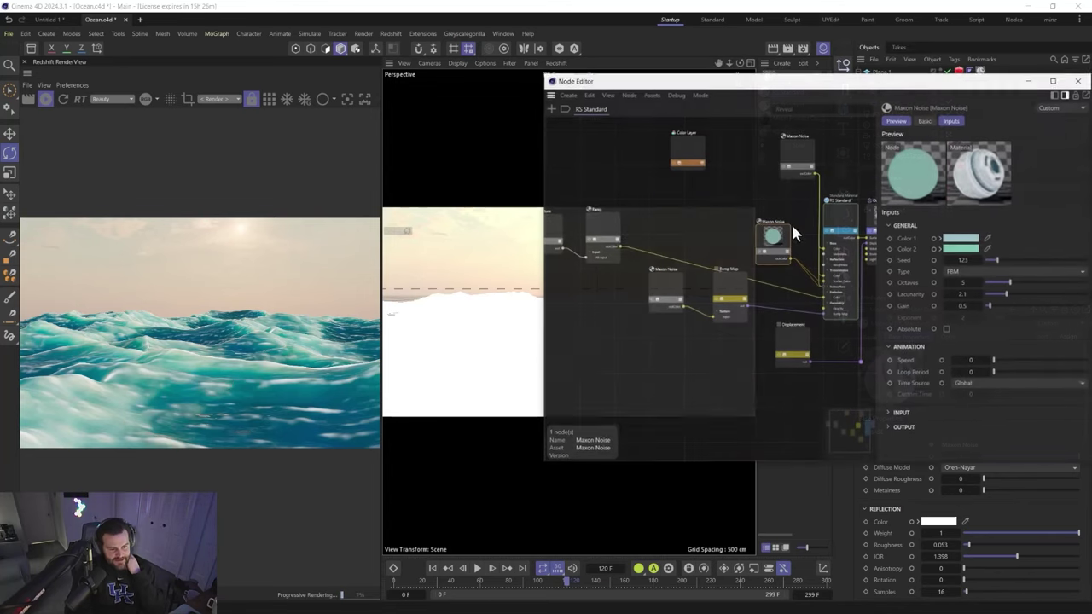
{"action": "left_click", "coordinate": [798, 215]}
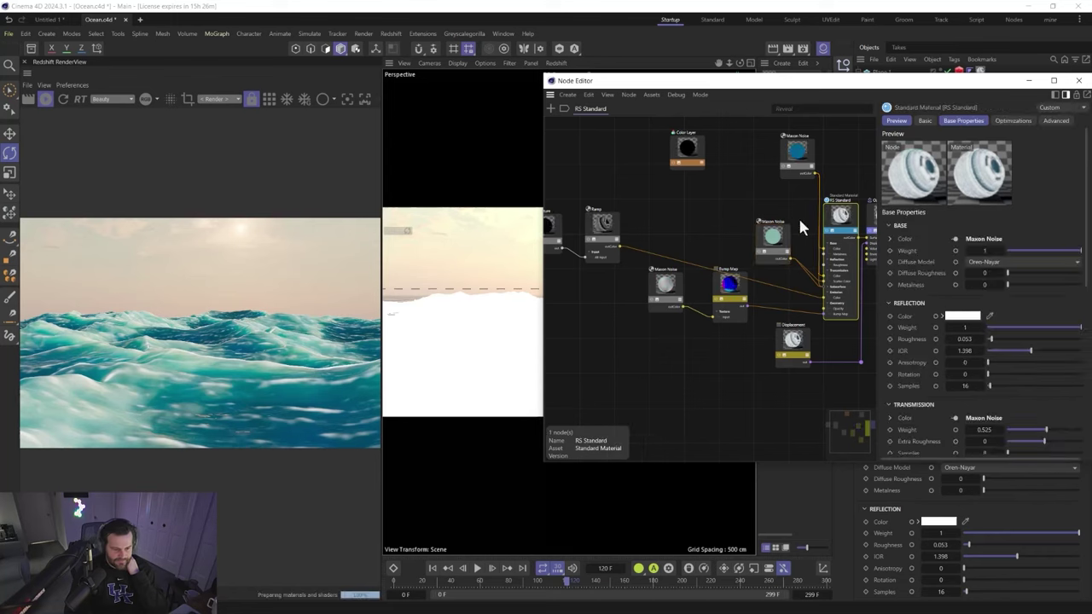
- Set the RS Standard material's reflection roughness to 0.064
{"action": "left_click", "coordinate": [998, 342]}
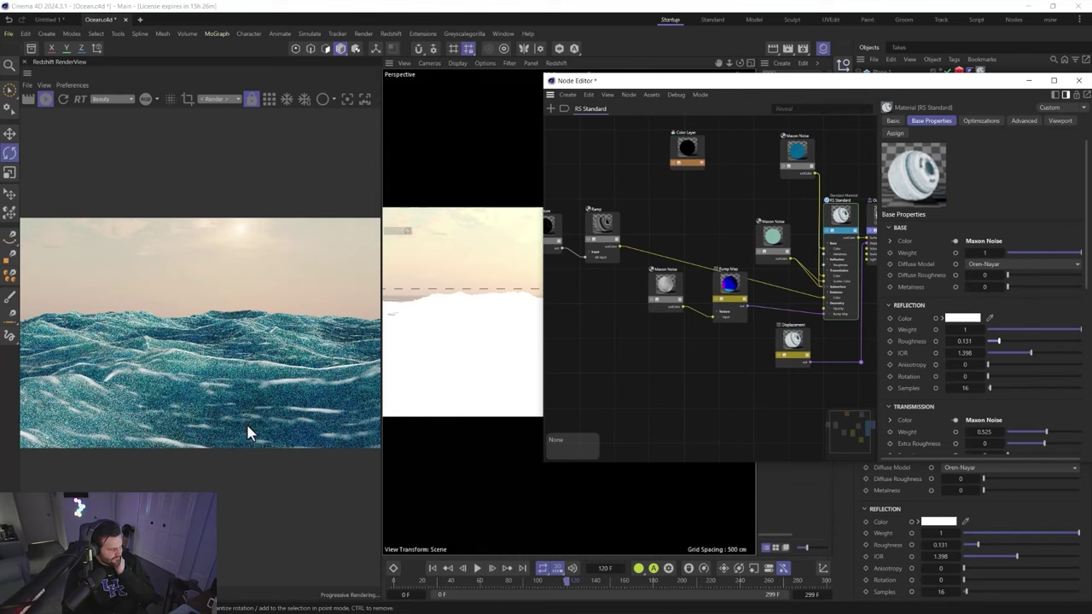
{"action": "left_click", "coordinate": [991, 340]}
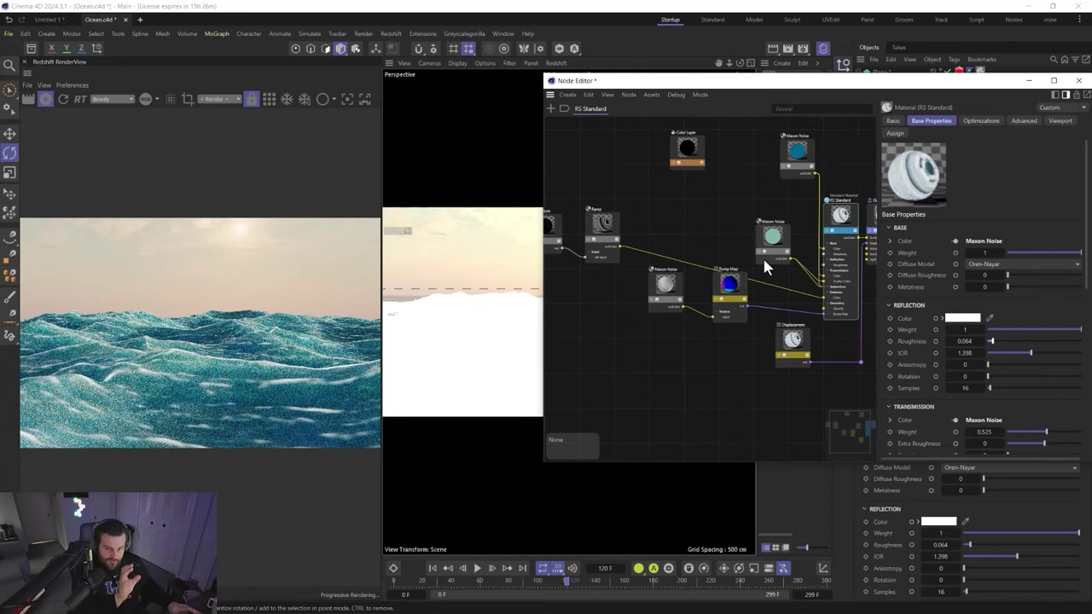
{"action": "scroll", "coordinate": [764, 265], "scroll_direction": "down", "scroll_amount": 5}
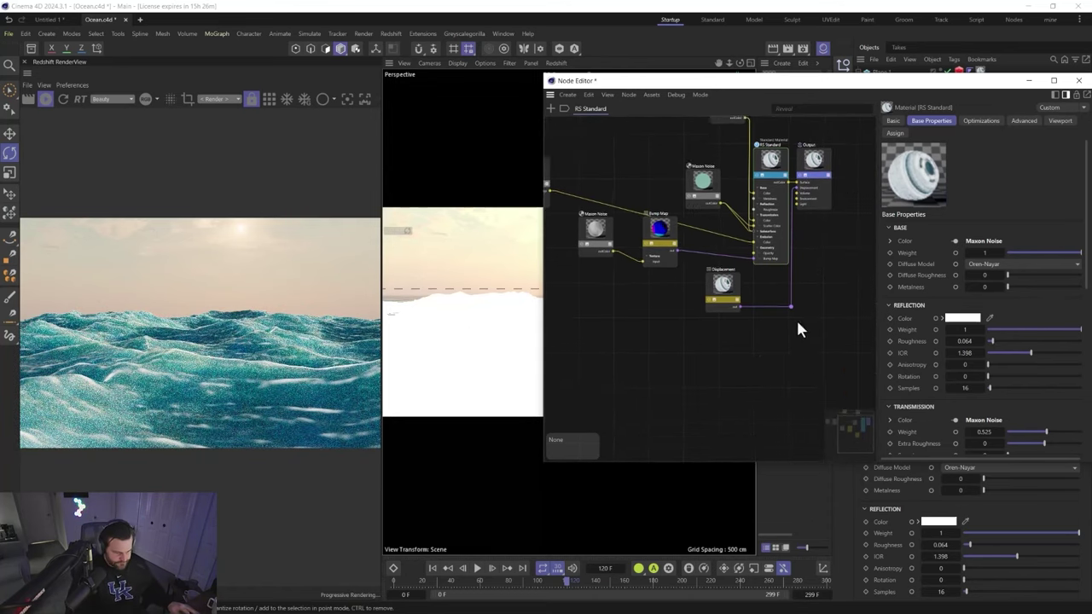
{"action": "left_click", "coordinate": [783, 235]}
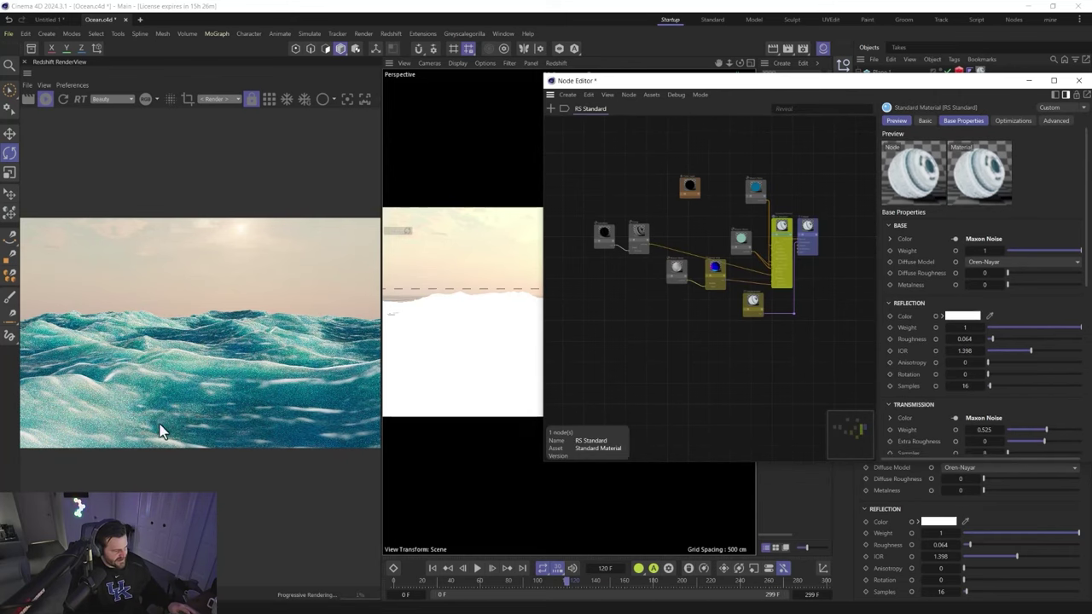
{"action": "scroll", "coordinate": [204, 420], "scroll_direction": "up", "scroll_amount": 3}
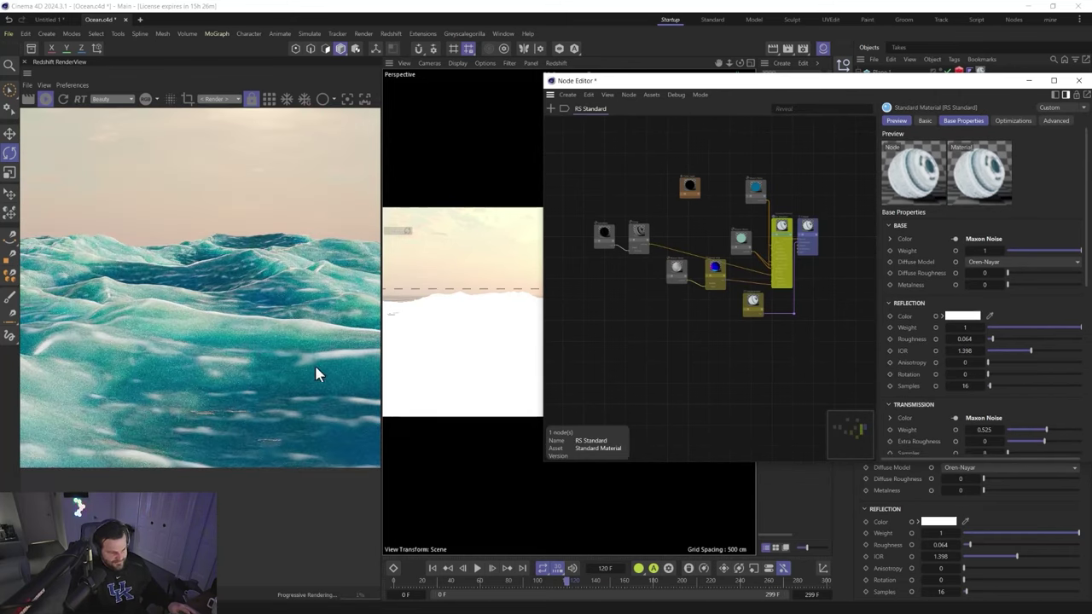
{"action": "scroll", "coordinate": [629, 272], "scroll_direction": "up", "scroll_amount": 4}
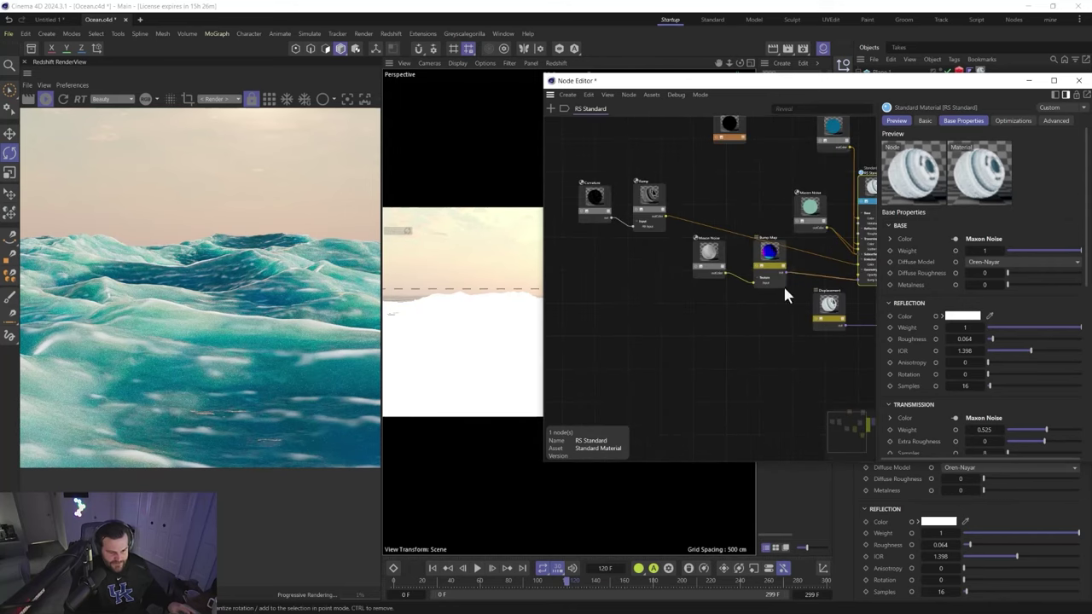
- Duplicate the noise and bump nodes and feed the new Bump Map into the coat's bump input
{"action": "left_click_drag", "start_coordinate": [677, 315], "coordinate": [742, 341]}
{"action": "left_click", "coordinate": [843, 281]}
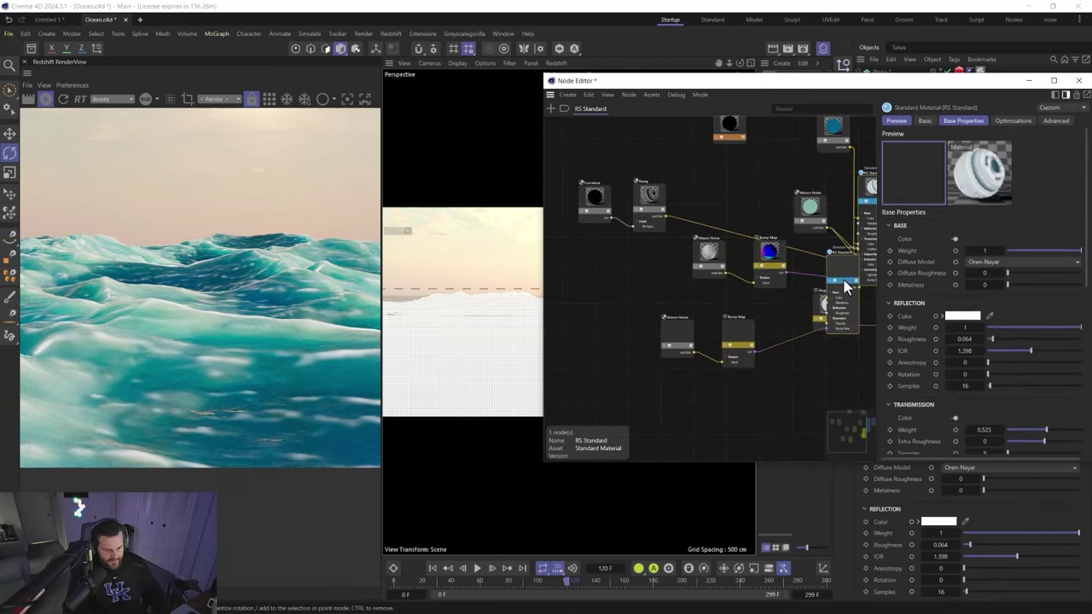
{"action": "key", "text": "Delete"}
{"action": "key", "text": "h"}
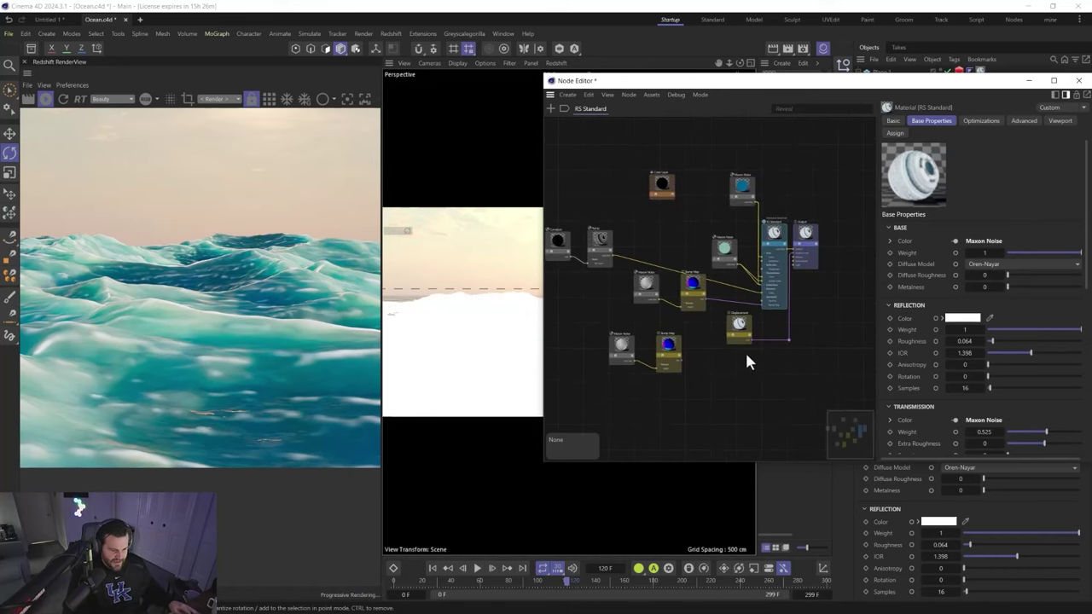
{"action": "left_click_drag", "start_coordinate": [682, 367], "coordinate": [785, 239]}
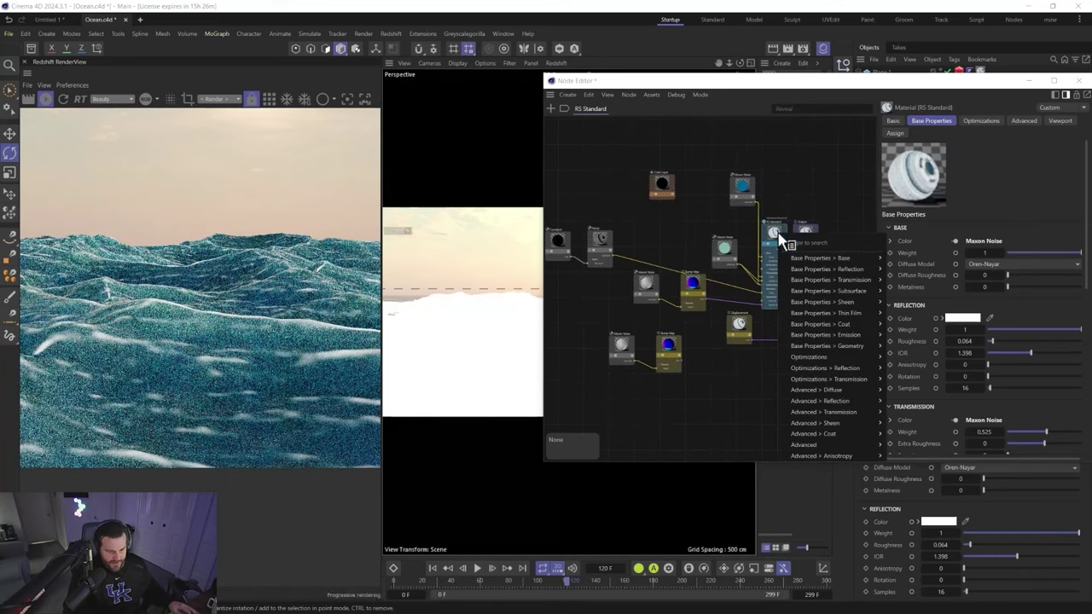
{"action": "mouse_move", "coordinate": [840, 328]}
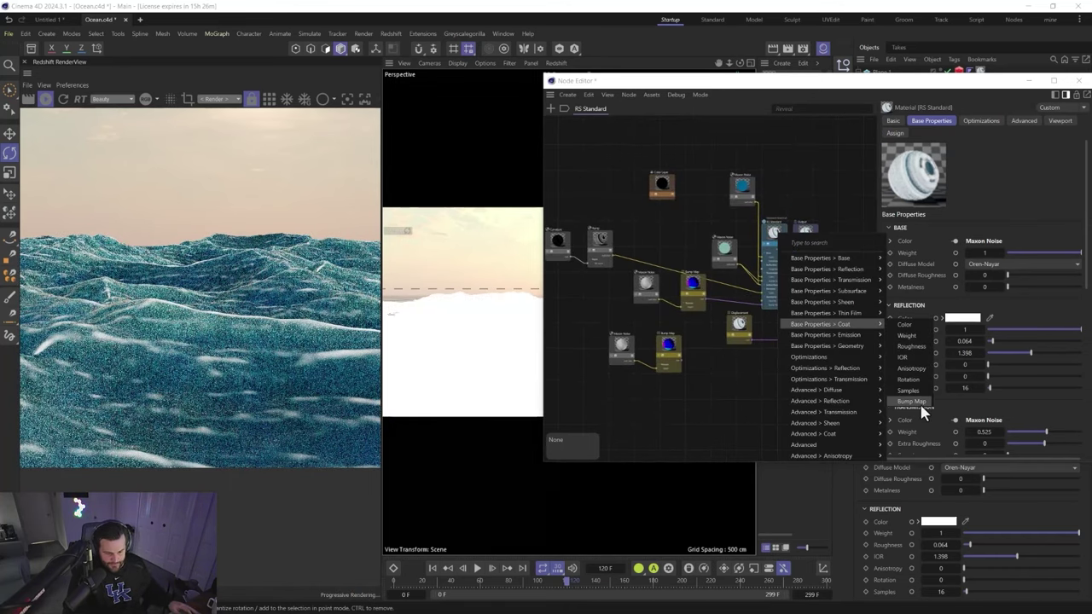
{"action": "left_click", "coordinate": [911, 401]}
- Set the coat weight to 0.688, roughness 0.076 and IOR about 1.878
{"action": "left_click", "coordinate": [774, 239]}
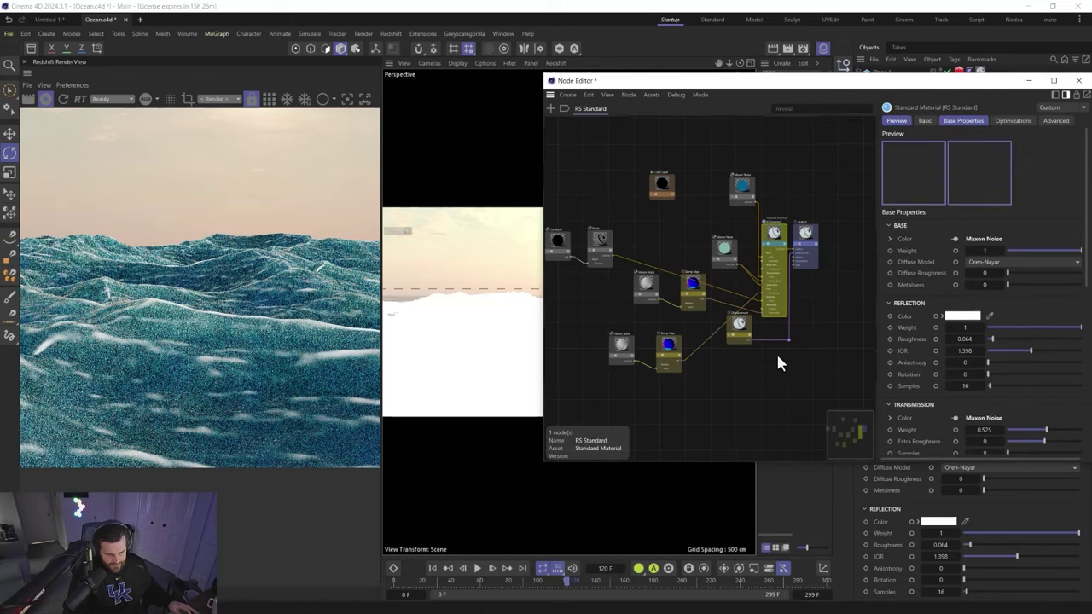
{"action": "scroll", "coordinate": [908, 369], "scroll_direction": "down", "scroll_amount": 10}
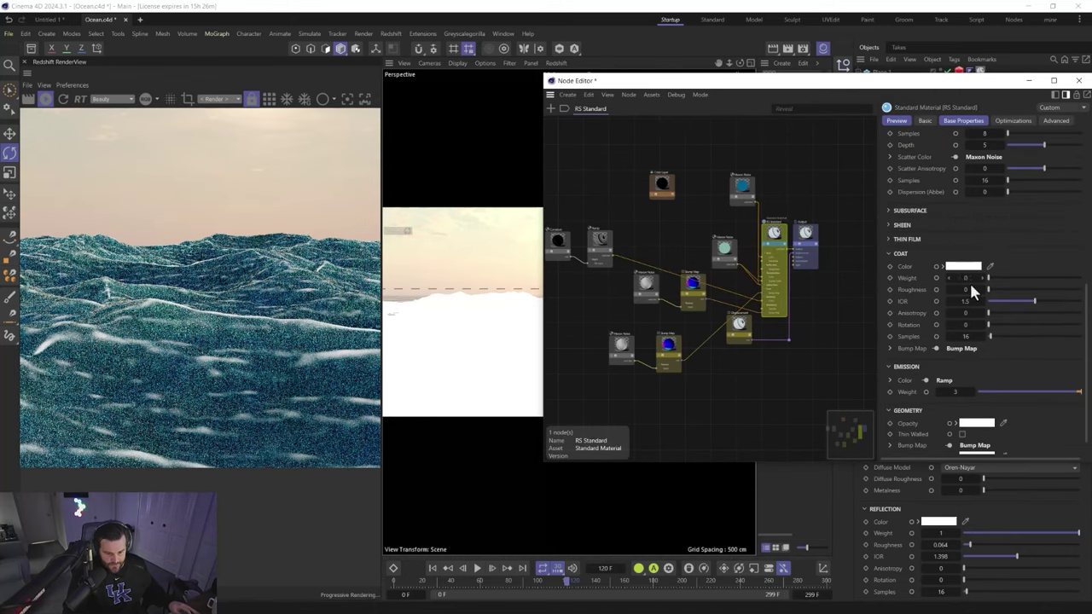
{"action": "left_click_drag", "start_coordinate": [1007, 278], "coordinate": [1053, 278]}
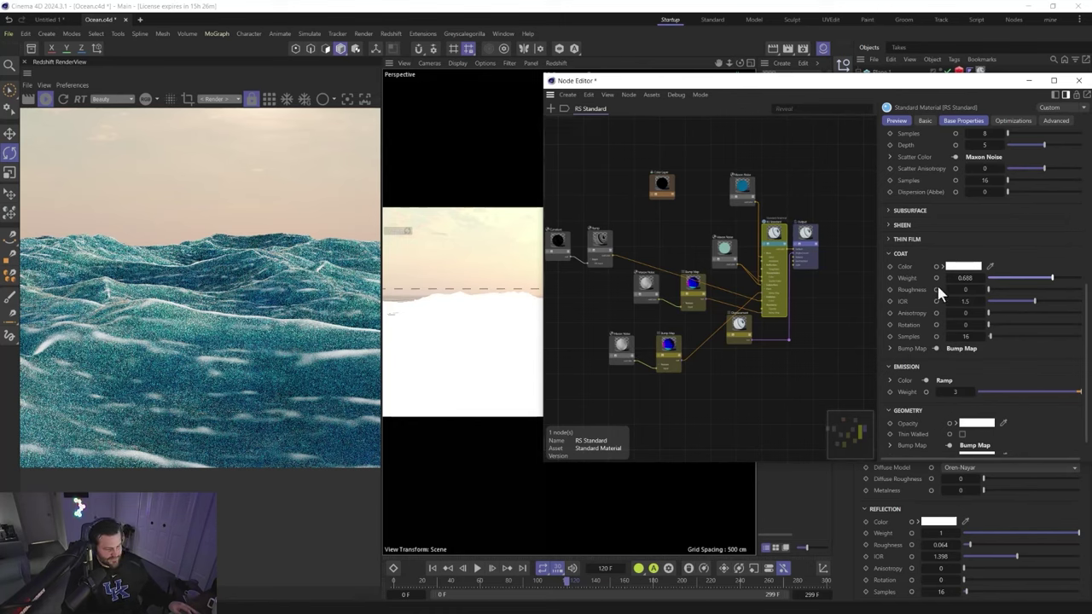
{"action": "left_click_drag", "start_coordinate": [990, 290], "coordinate": [995, 293]}
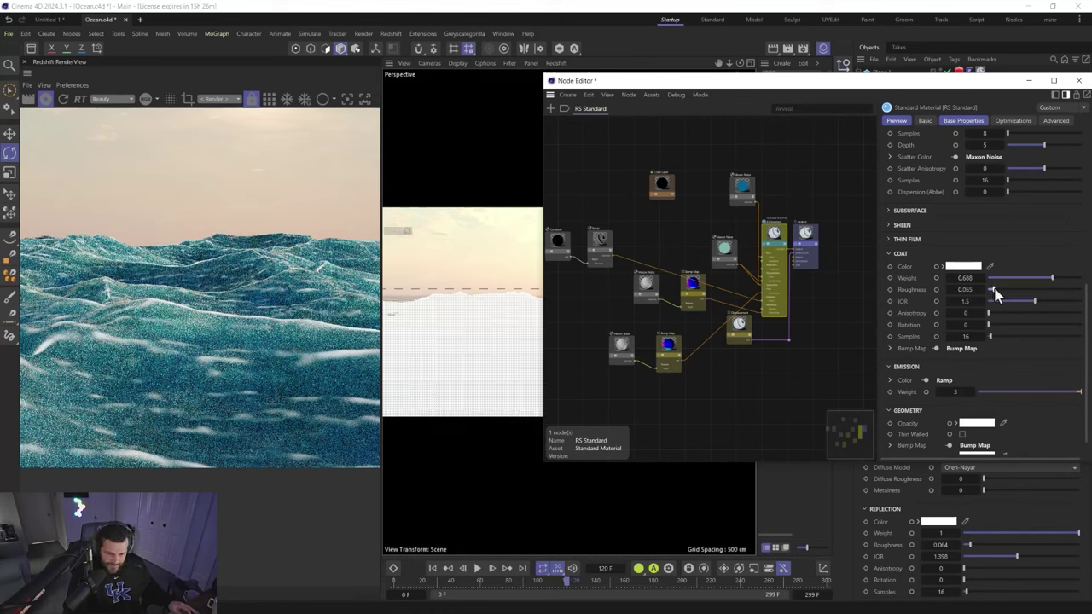
{"action": "left_click_drag", "start_coordinate": [1035, 305], "coordinate": [1049, 307]}
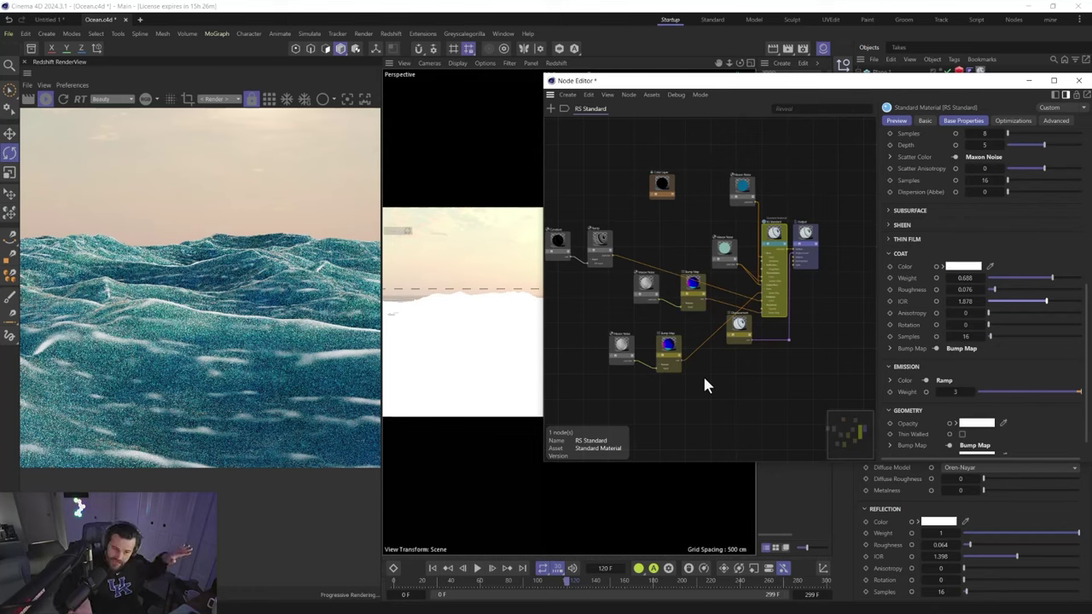
- Change the Maxon Noise node's seed to 329
{"action": "left_click", "coordinate": [629, 346]}
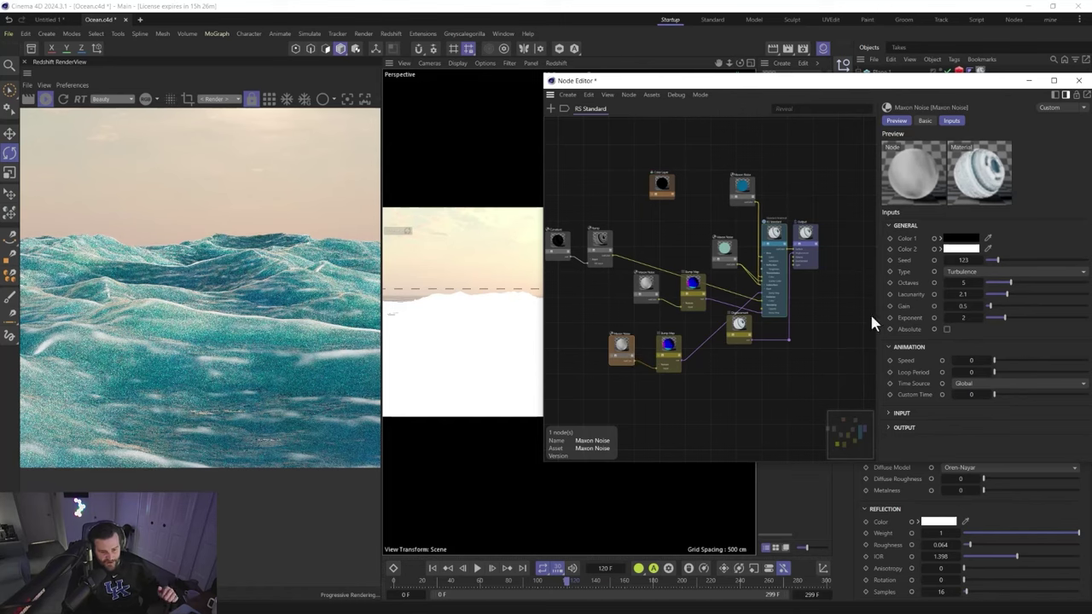
{"action": "left_click_drag", "start_coordinate": [996, 260], "coordinate": [1020, 267]}
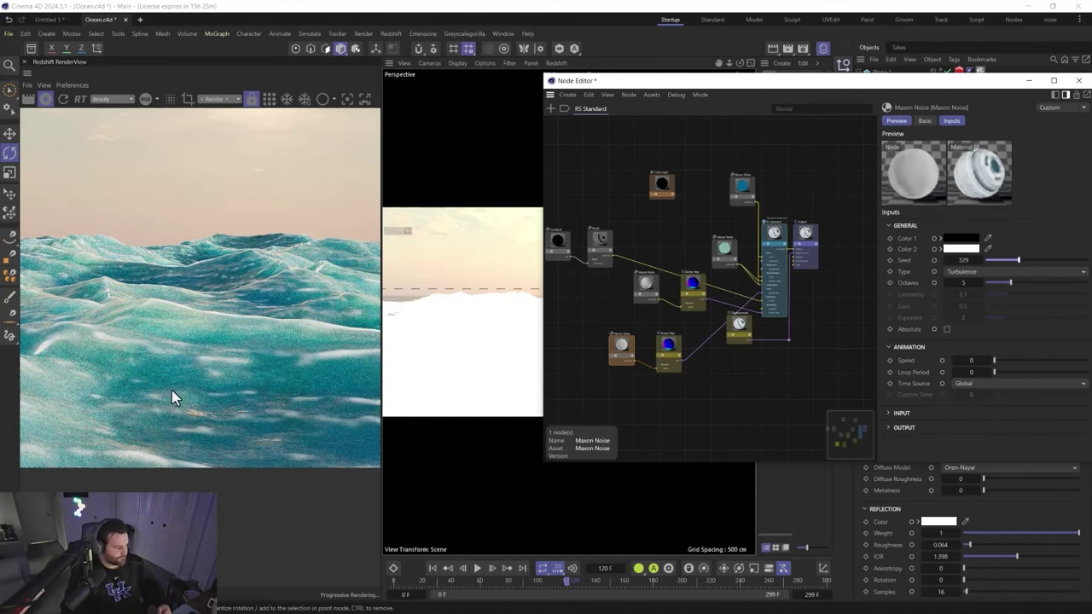
{"action": "scroll", "coordinate": [201, 409], "scroll_direction": "down", "scroll_amount": 1}
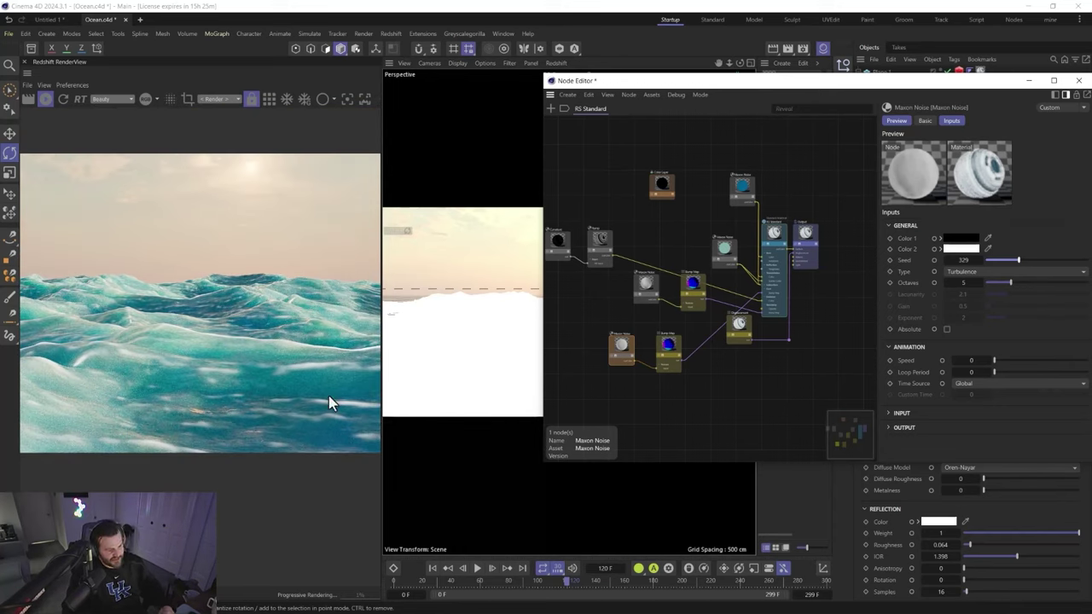
- Move the second Ramp knot left so the bias sits at 39.29%
{"action": "left_click", "coordinate": [601, 242]}
{"action": "left_click_drag", "start_coordinate": [920, 380], "coordinate": [906, 381]}
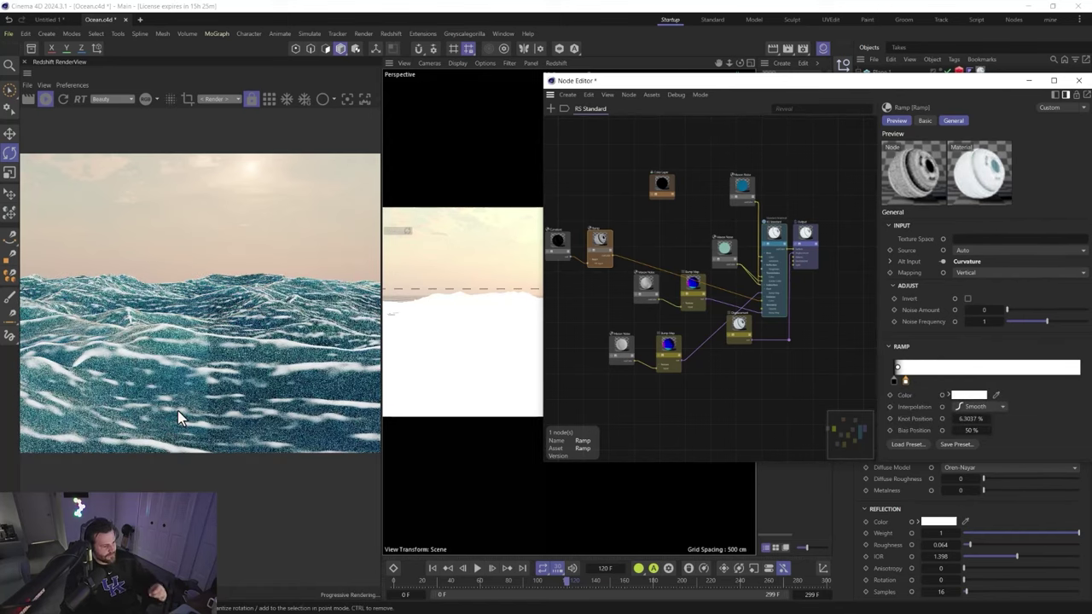
{"action": "left_click_drag", "start_coordinate": [910, 389], "coordinate": [904, 388]}
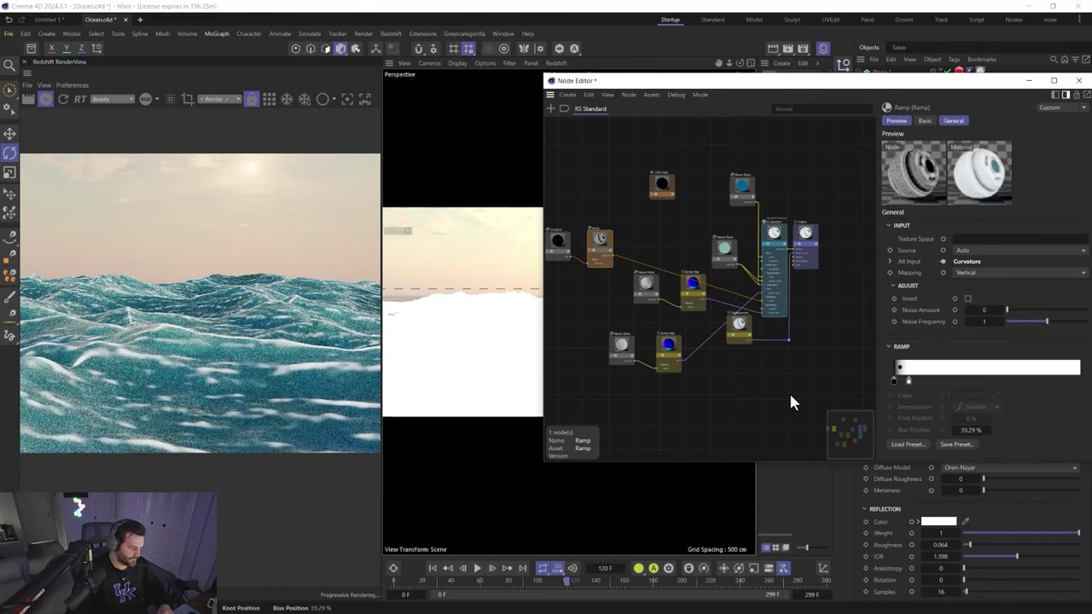
- Close the node editor and resize the RenderView
{"action": "left_click", "coordinate": [1078, 80]}
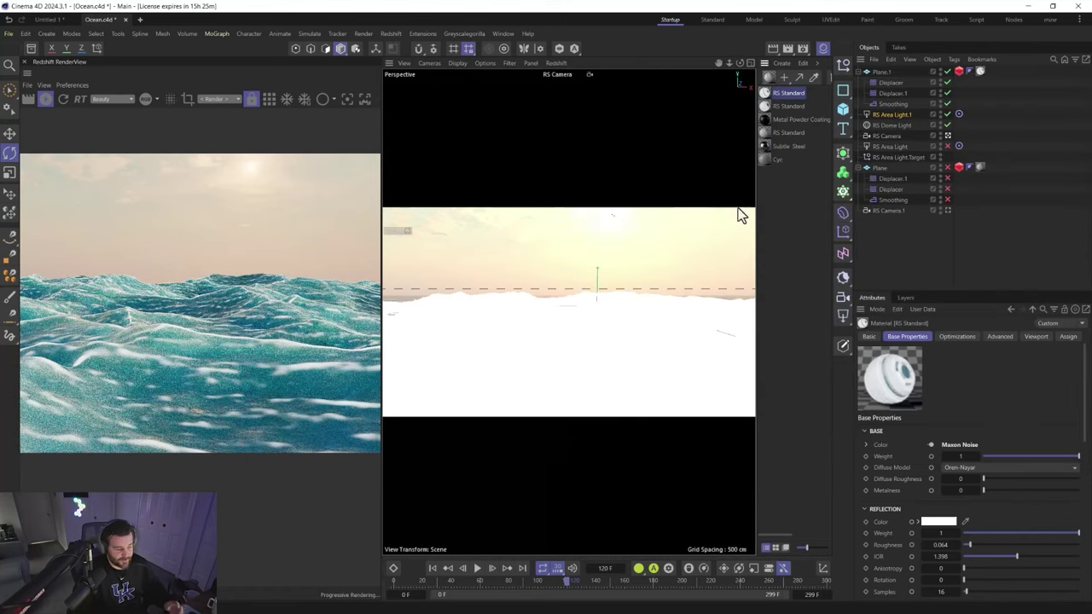
{"action": "left_click_drag", "start_coordinate": [381, 300], "coordinate": [567, 298]}
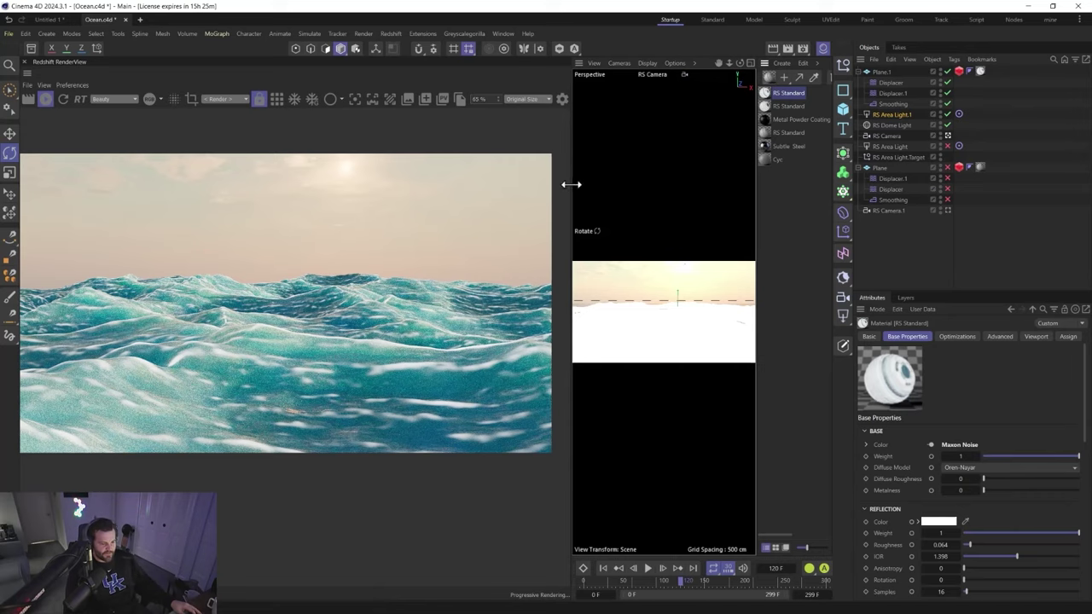
{"action": "left_click_drag", "start_coordinate": [571, 184], "coordinate": [457, 199]}
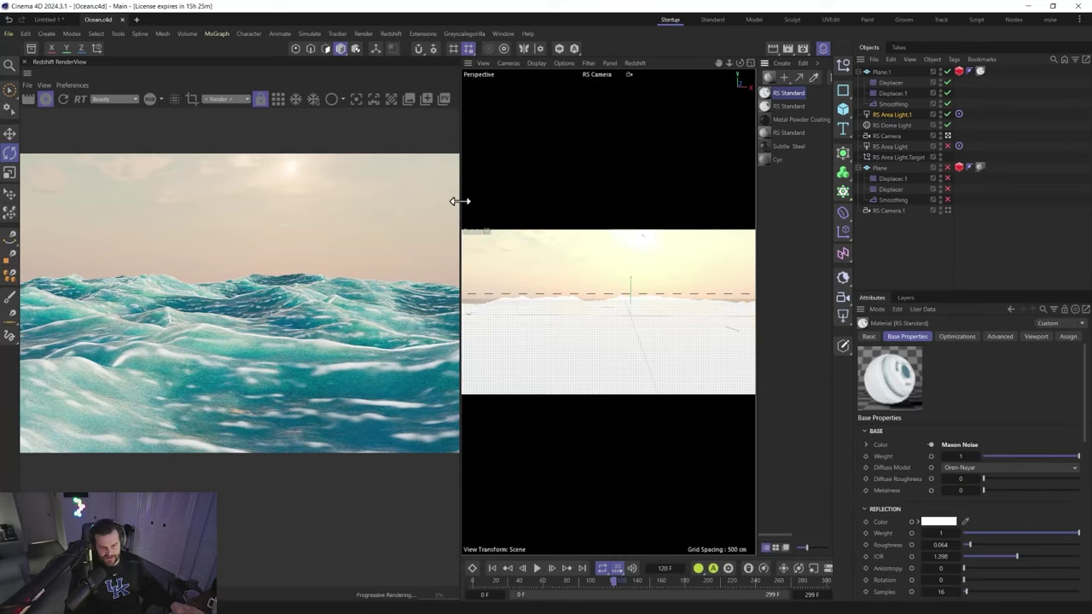
- Look through RS Camera.1, disable RS Area Light, and orbit the camera to raise the horizon
{"action": "left_click", "coordinate": [947, 210]}
{"action": "left_click", "coordinate": [891, 212]}
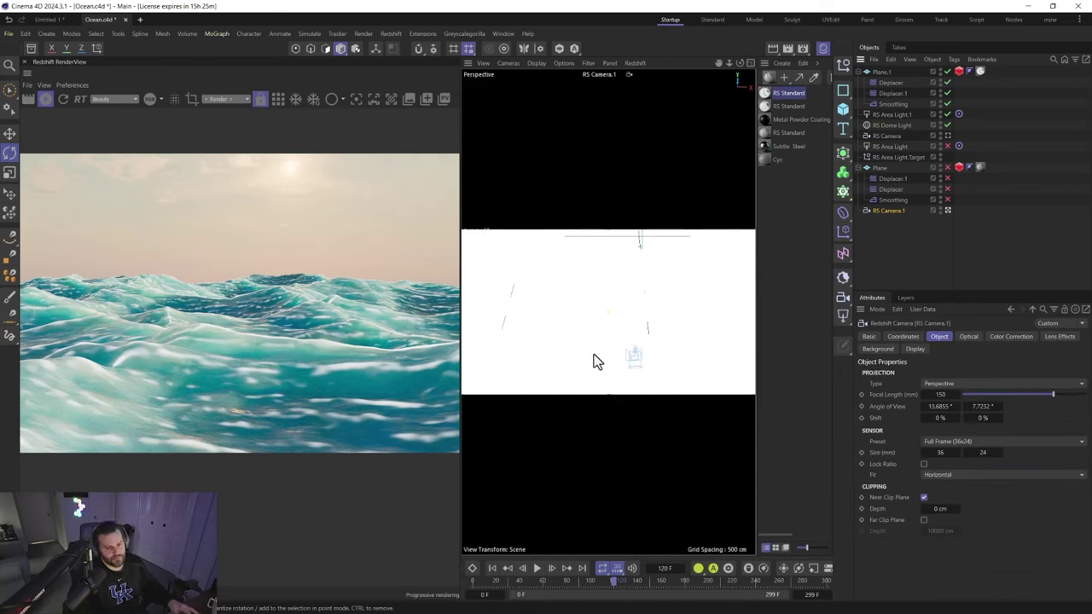
{"action": "left_click", "coordinate": [947, 146]}
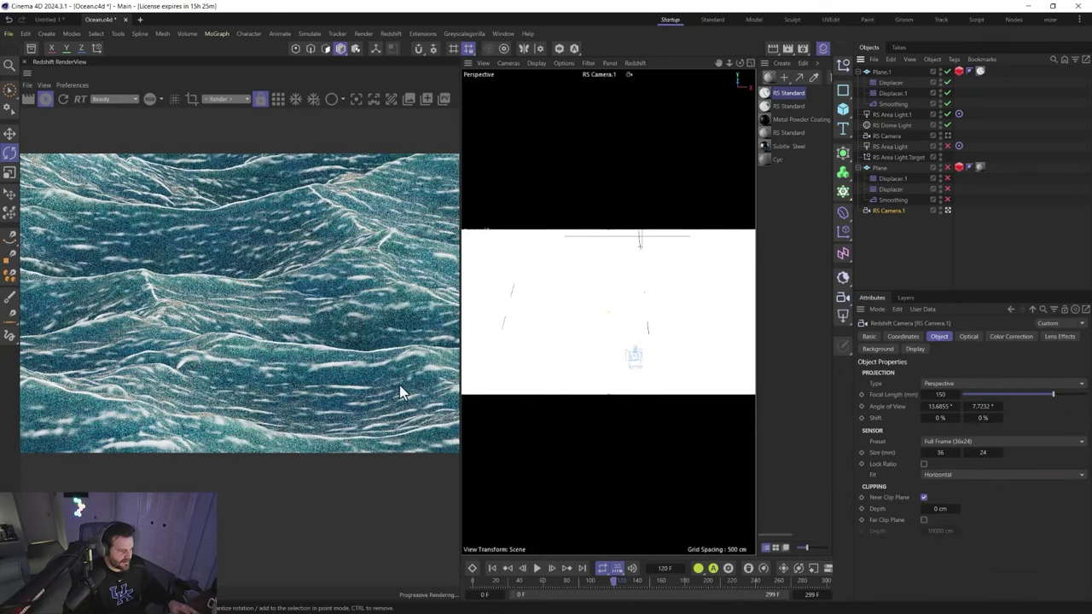
{"action": "left_click_drag", "start_coordinate": [577, 356], "coordinate": [770, 391], "text": "alt"}
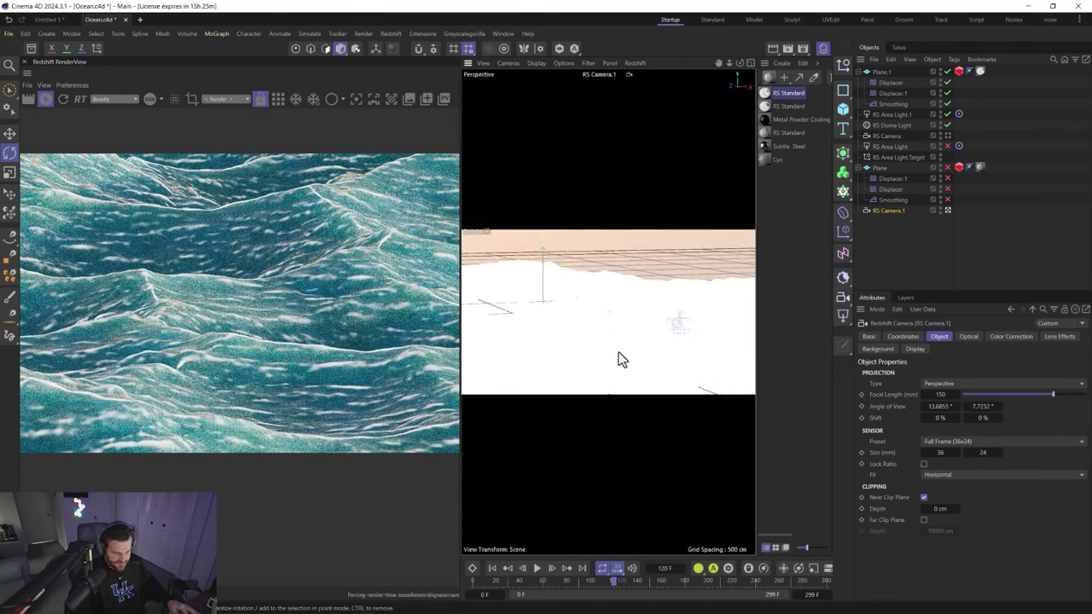
{"action": "left_click_drag", "start_coordinate": [612, 369], "coordinate": [619, 385], "text": "alt"}
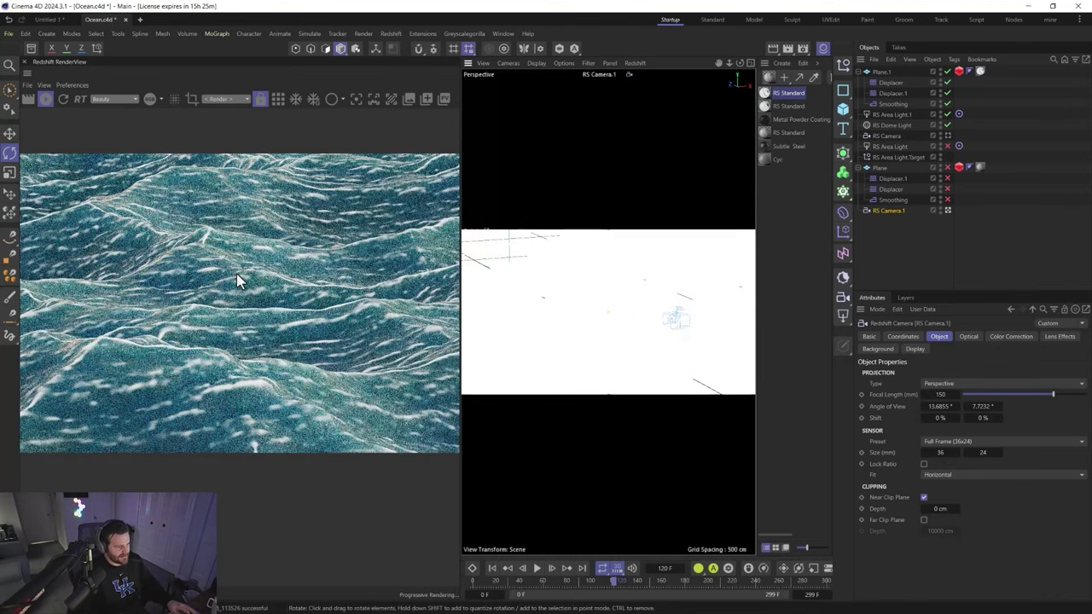
- In RS Camera.1's Optical settings, pick focus distance 3866.8491 from the viewport and enable bokeh
{"action": "left_click", "coordinate": [967, 338]}
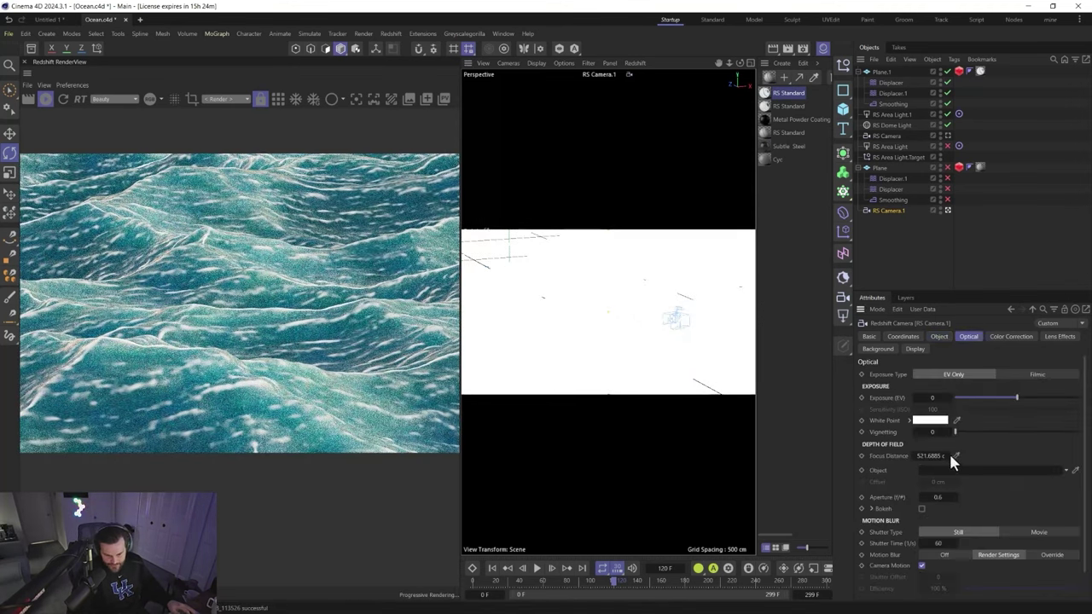
{"action": "left_click", "coordinate": [620, 320]}
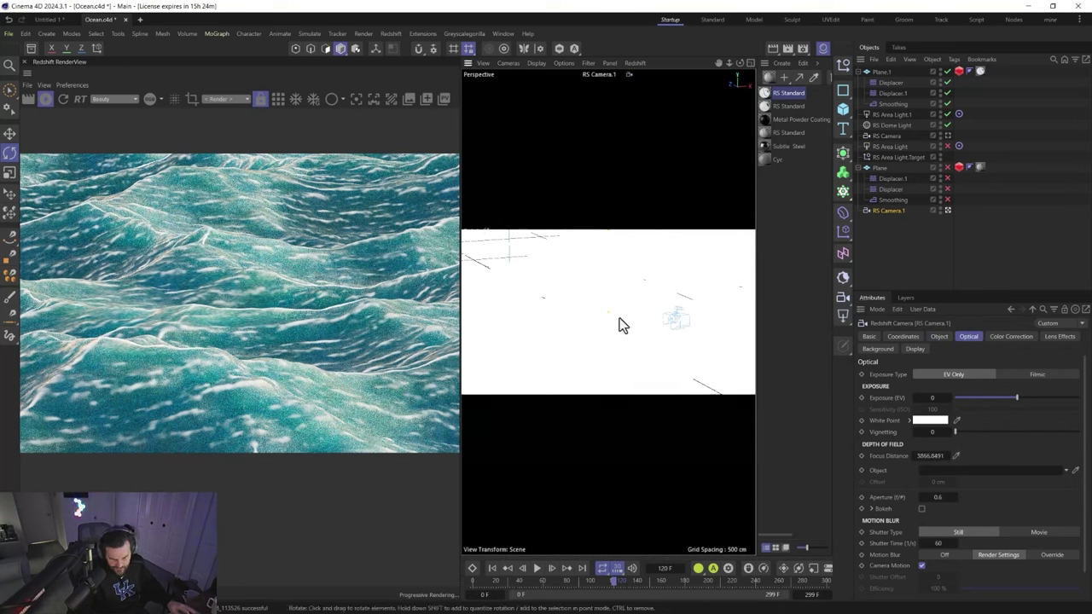
{"action": "left_click", "coordinate": [922, 509]}
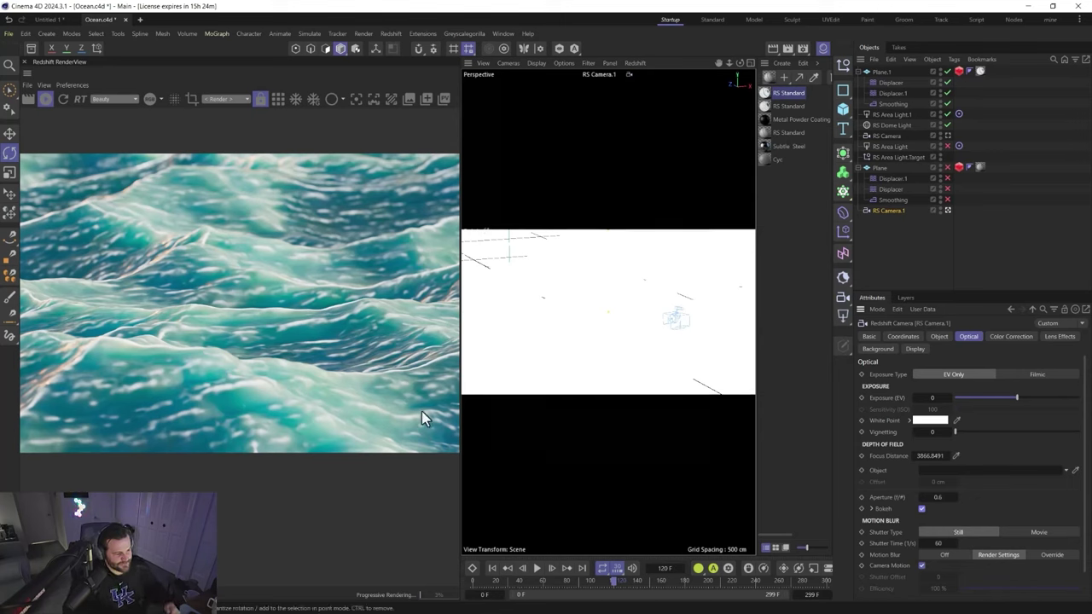
- Tint the RS Dome Light pale blue and set its intensity to 0.5
{"action": "left_click", "coordinate": [882, 126]}
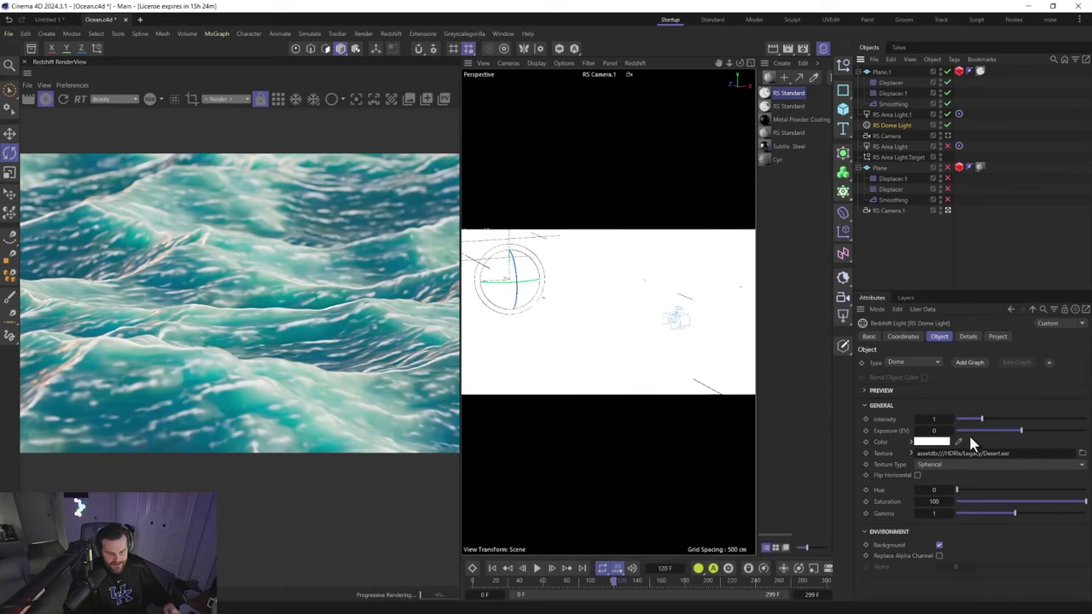
{"action": "left_click", "coordinate": [939, 441]}
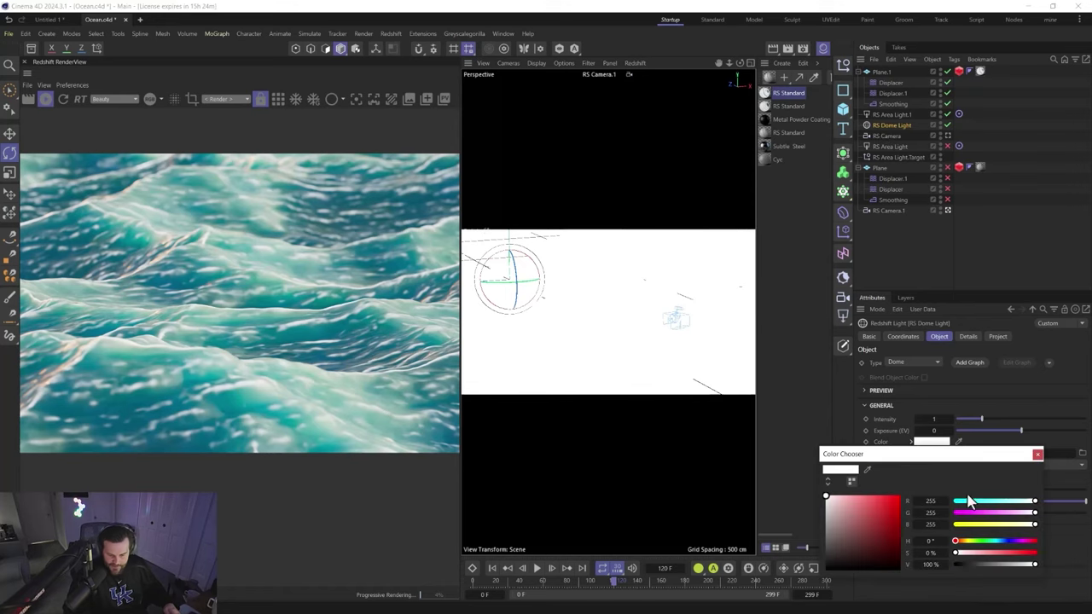
{"action": "left_click", "coordinate": [1007, 543]}
{"action": "left_click", "coordinate": [847, 511]}
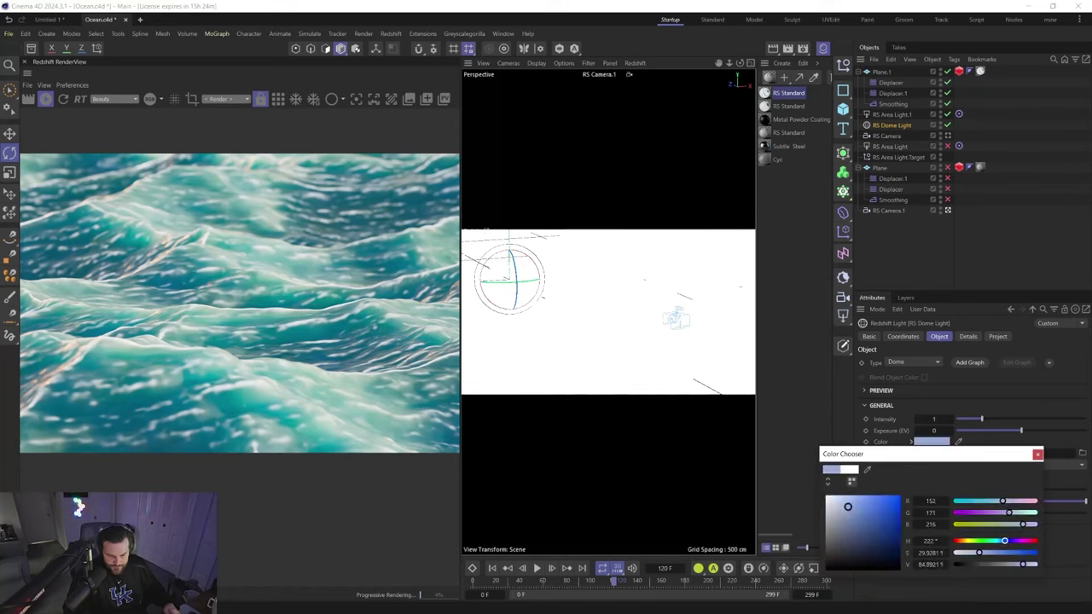
{"action": "left_click", "coordinate": [1037, 453]}
{"action": "left_click_drag", "start_coordinate": [980, 421], "coordinate": [969, 419]}
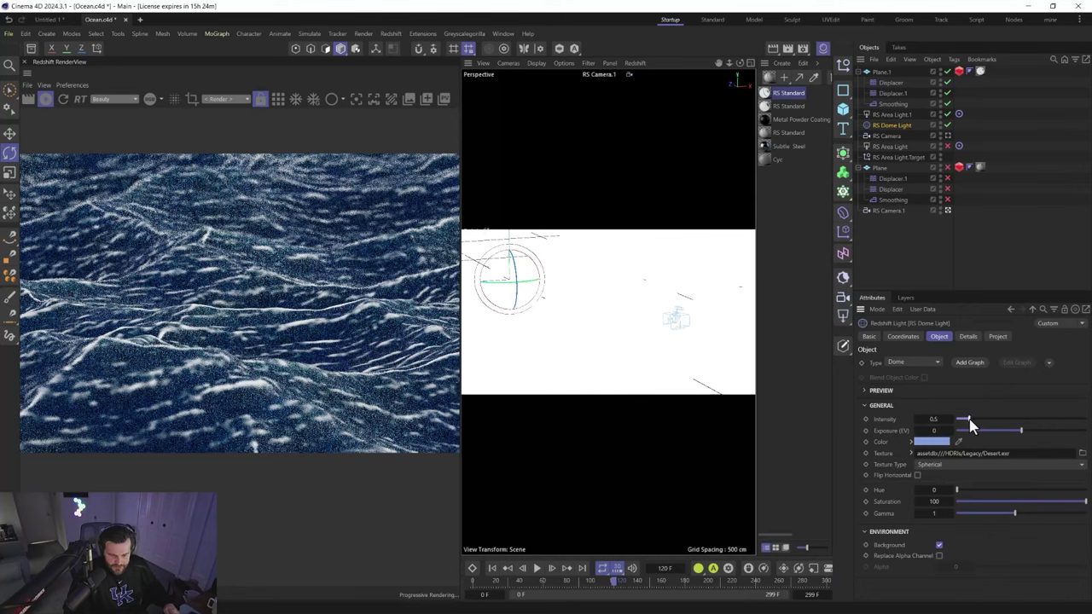
- Set RS Area Light.1's colour temperature to 5600 K
{"action": "left_click", "coordinate": [888, 113]}
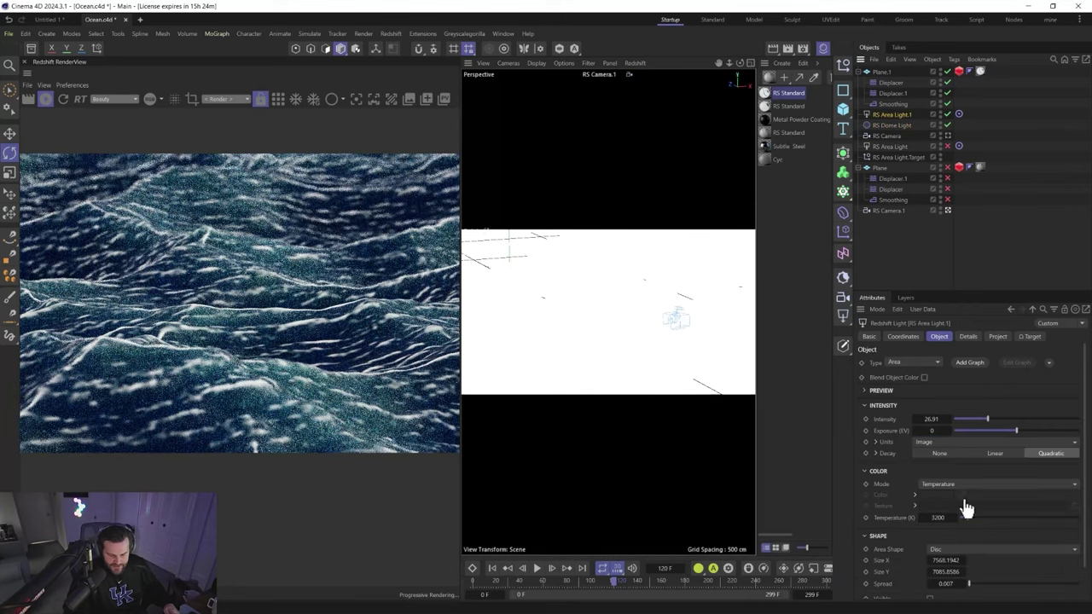
{"action": "left_click", "coordinate": [939, 517]}
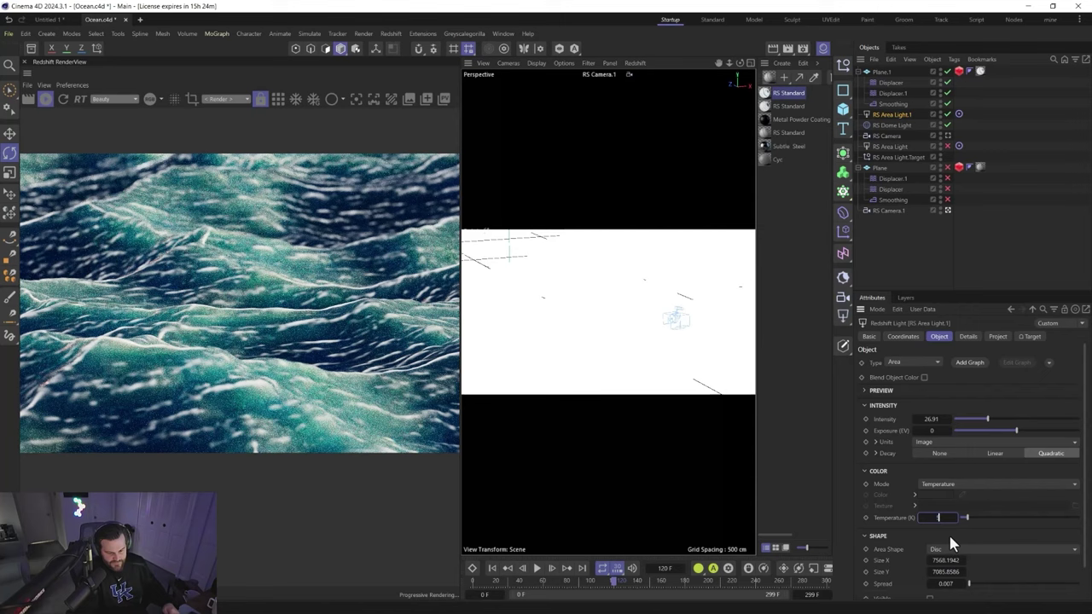
{"action": "key", "text": "Return"}
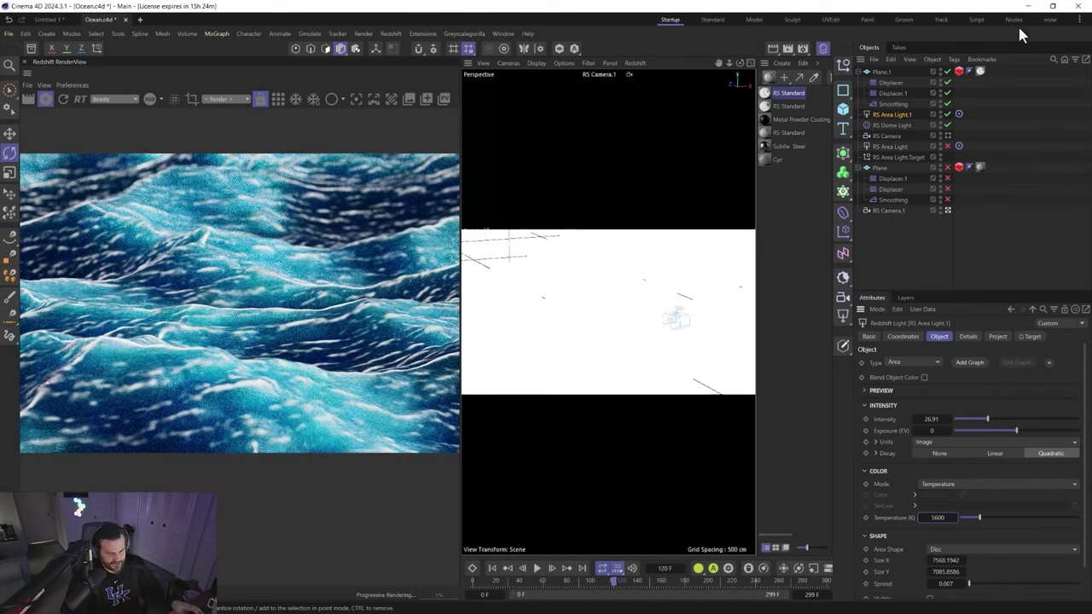
{"action": "middle_click", "coordinate": [682, 285]}
- Rotate RS Area Light.1 in the Top view, switch the area light off, and look through RS Camera
{"action": "key", "text": "e"}
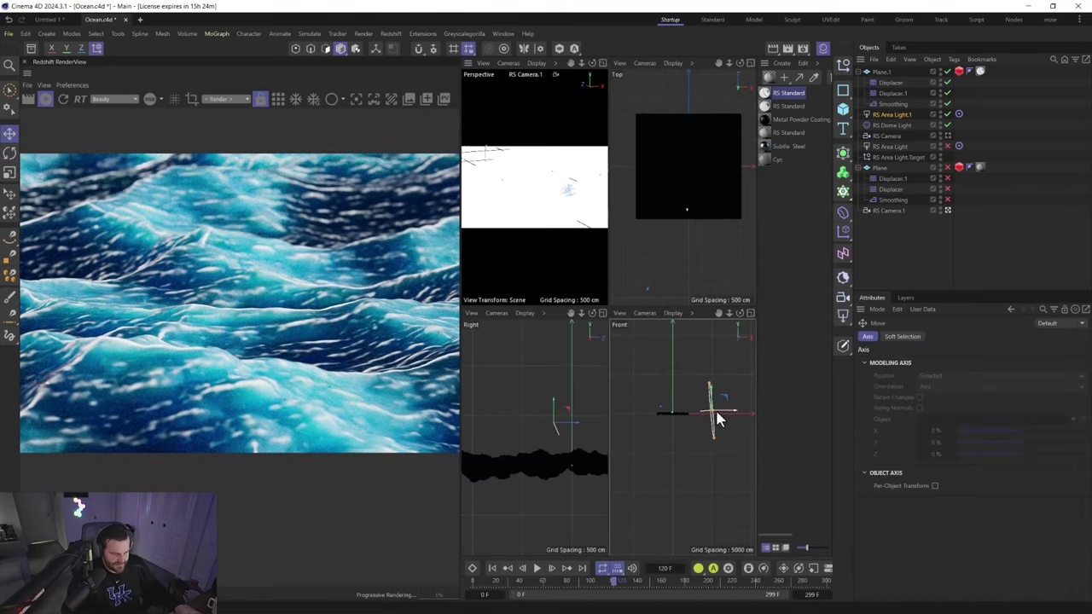
{"action": "left_click", "coordinate": [958, 114]}
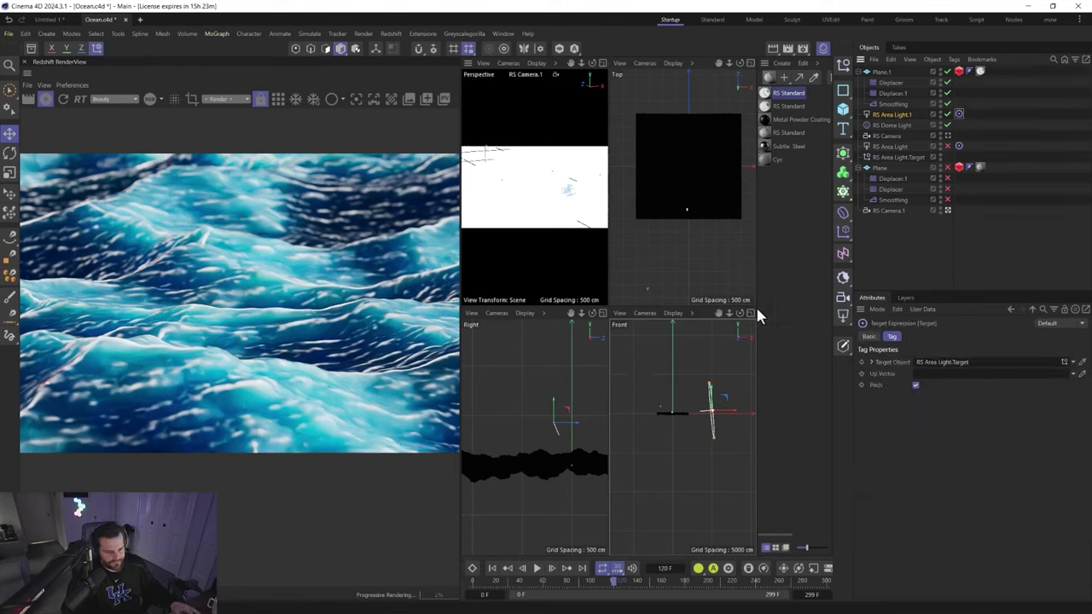
{"action": "left_click", "coordinate": [887, 116]}
{"action": "scroll", "coordinate": [726, 193], "scroll_direction": "down", "scroll_amount": 5}
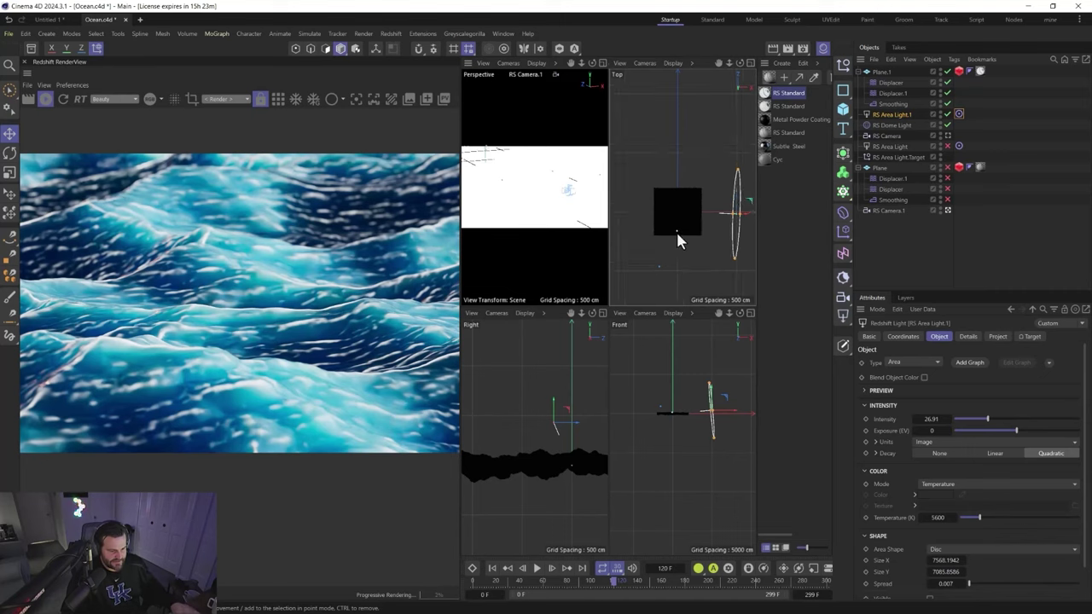
{"action": "left_click_drag", "start_coordinate": [748, 201], "coordinate": [689, 152]}
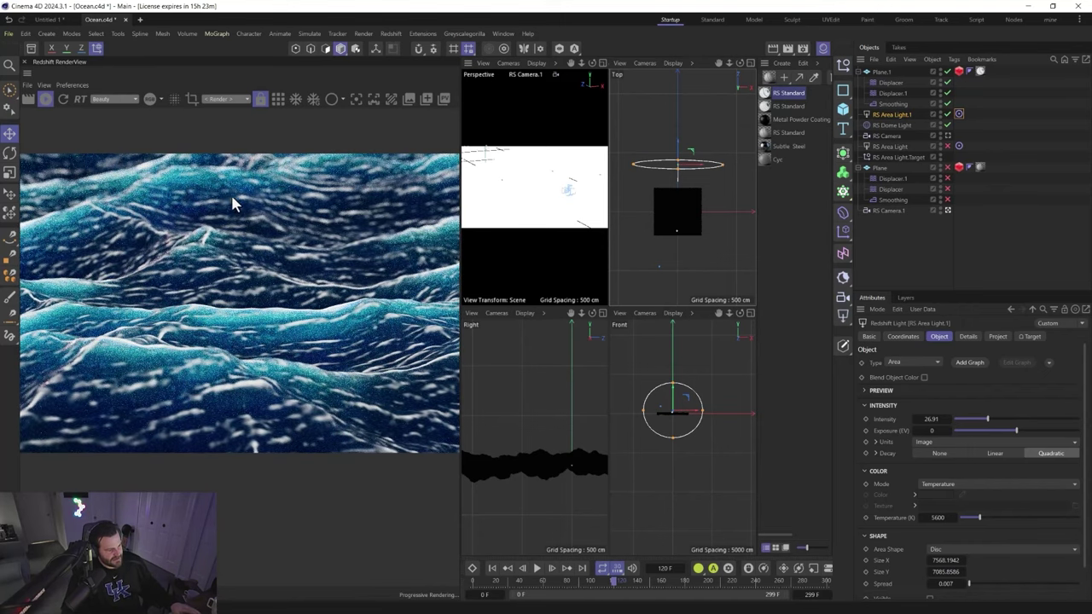
{"action": "left_click", "coordinate": [948, 145]}
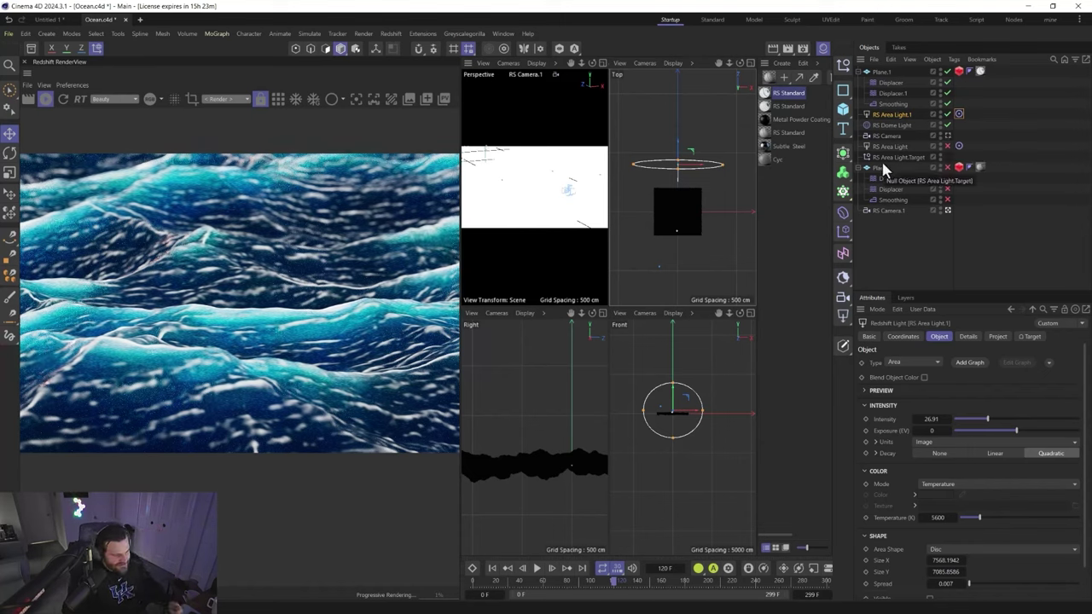
{"action": "left_click", "coordinate": [948, 136]}
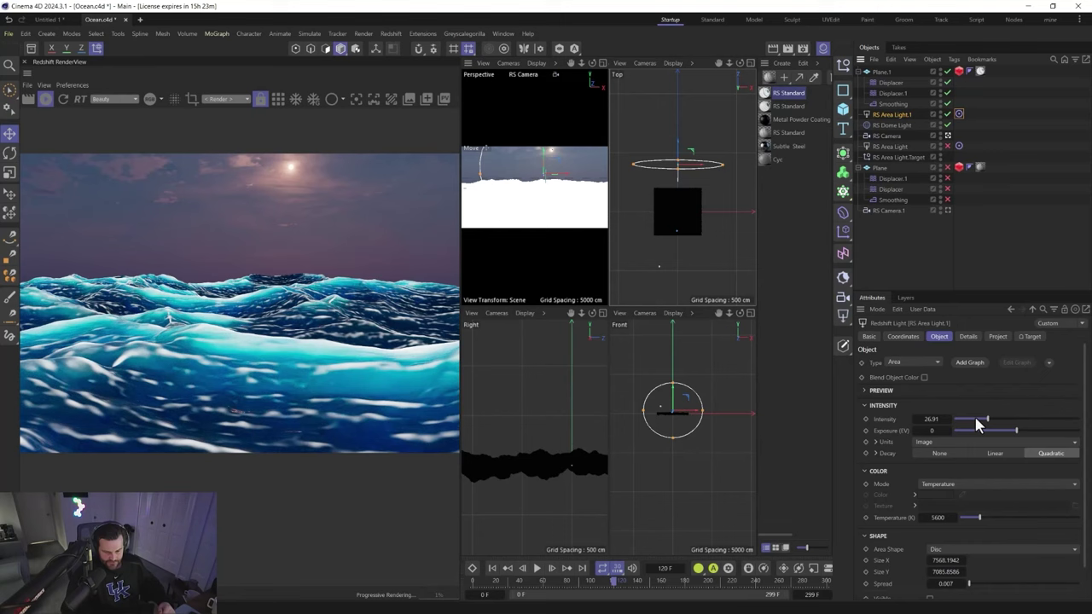
- Set the area light to intensity 29.07 and 6800 K, then add an RS Environment
{"action": "mouse_move", "coordinate": [979, 424]}
{"action": "left_mouse_down"}
{"action": "mouse_move", "coordinate": [965, 423]}
{"action": "mouse_move", "coordinate": [990, 420]}
{"action": "left_mouse_up"}
{"action": "left_click_drag", "start_coordinate": [941, 518], "coordinate": [939, 518]}
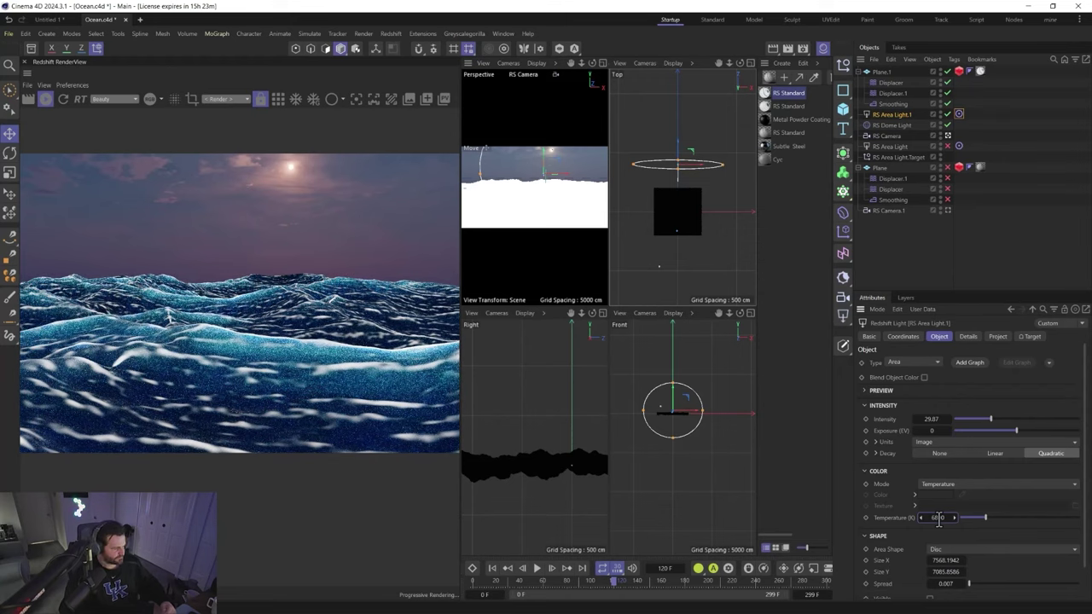
{"action": "left_click", "coordinate": [392, 34]}
{"action": "mouse_move", "coordinate": [432, 53]}
{"action": "left_click", "coordinate": [496, 70]}
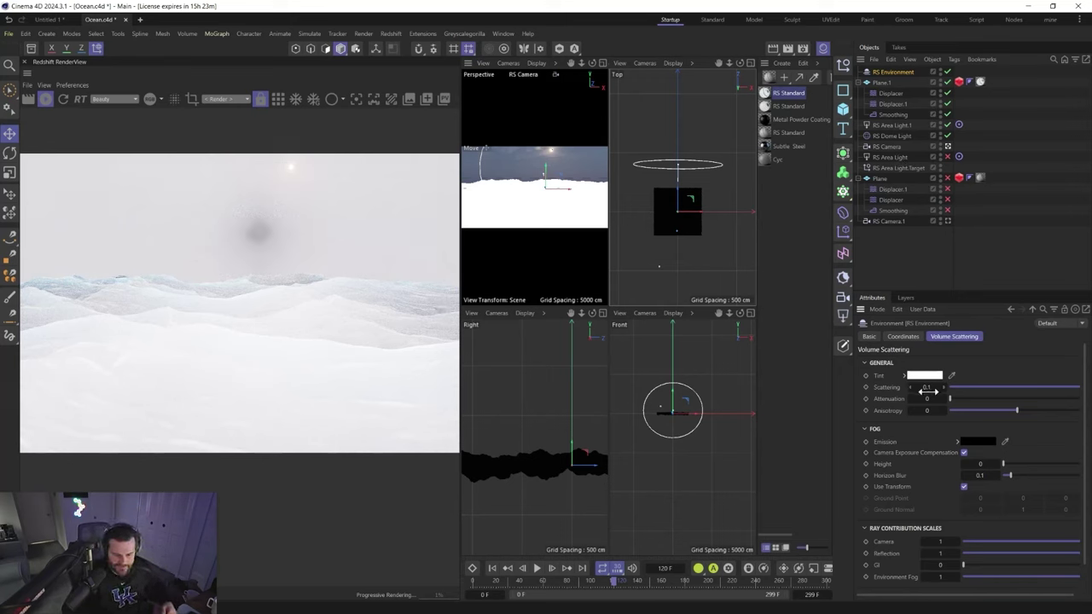
- Lower the RS Environment fog scattering to 0.0076 and add slight attenuation
{"action": "left_click", "coordinate": [892, 136]}
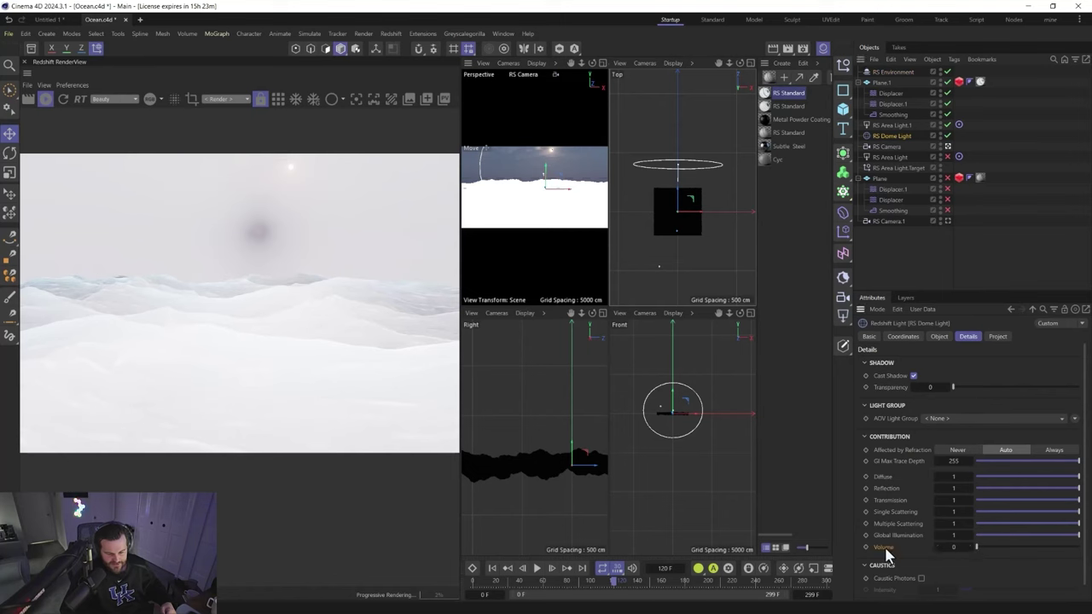
{"action": "left_click", "coordinate": [892, 126]}
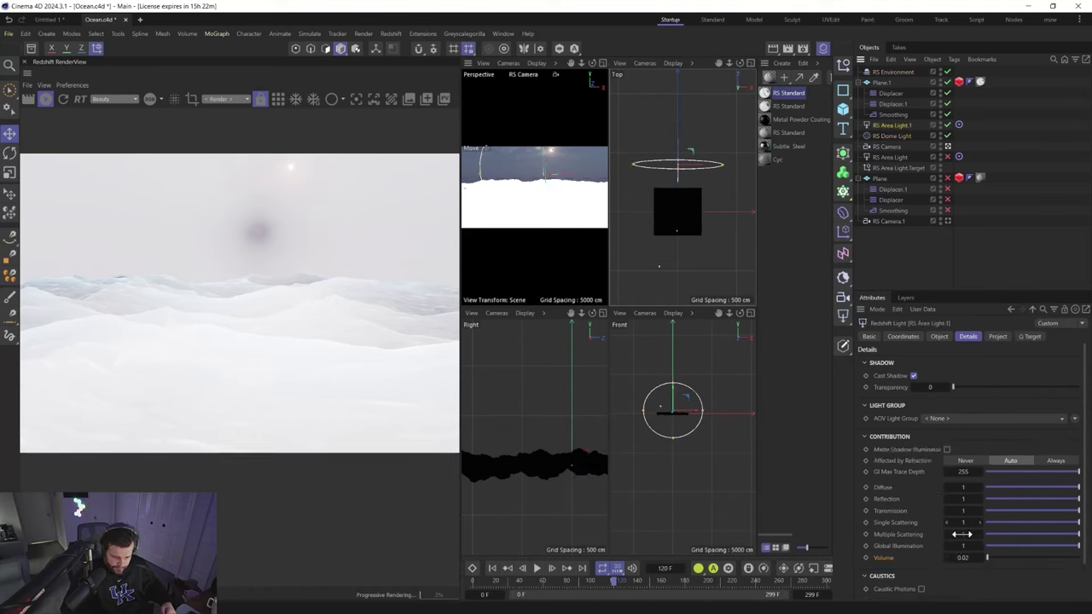
{"action": "left_click", "coordinate": [885, 73]}
{"action": "left_click", "coordinate": [962, 389]}
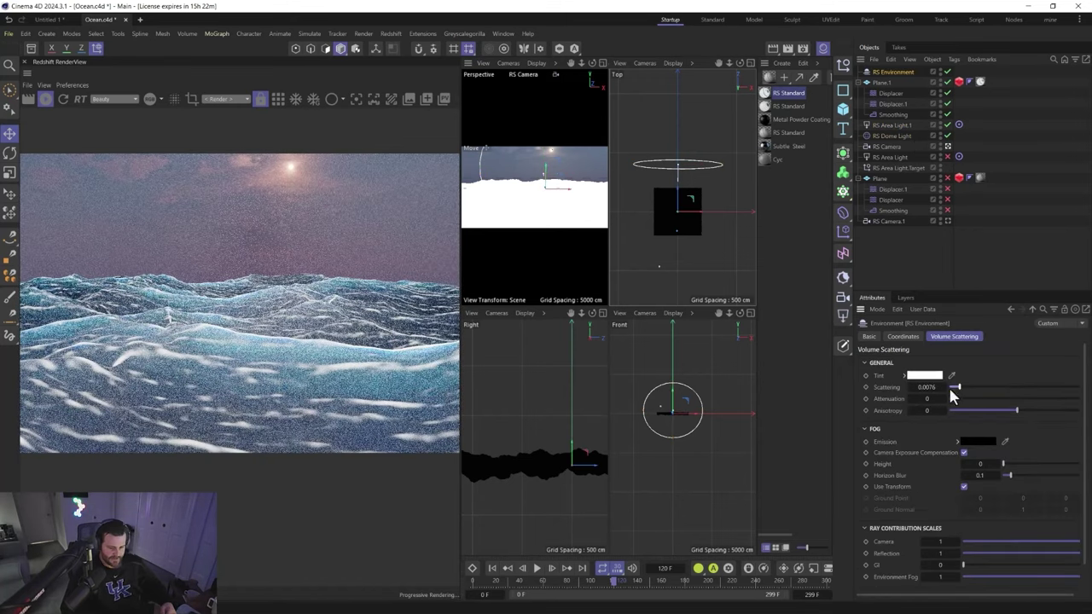
{"action": "left_click", "coordinate": [962, 399]}
- Set the fog emission colour to dark blue
{"action": "left_click", "coordinate": [977, 441]}
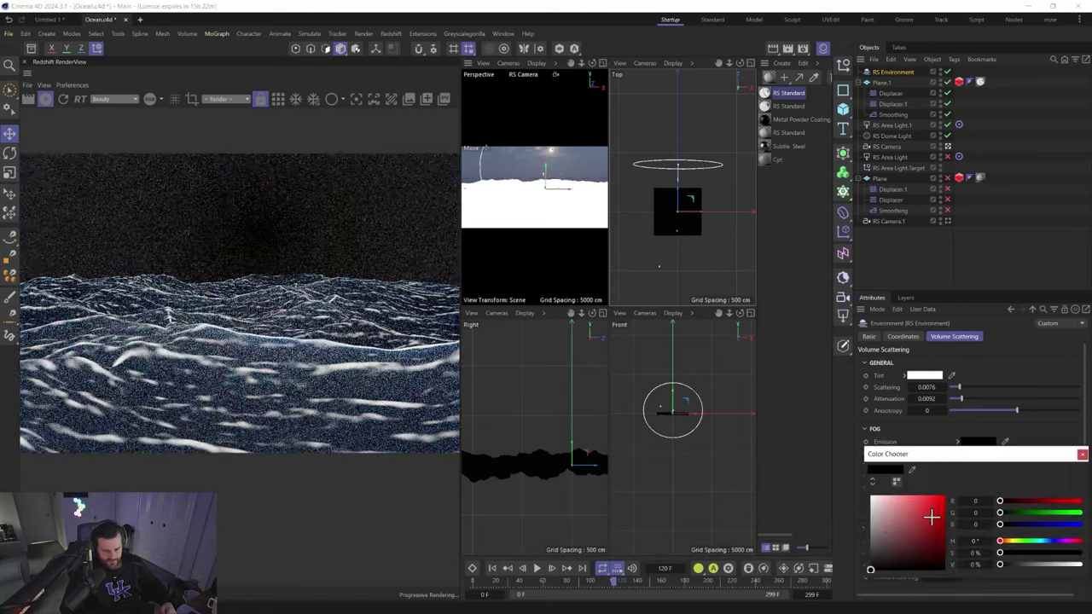
{"action": "mouse_move", "coordinate": [1045, 541]}
{"action": "left_mouse_down"}
{"action": "mouse_move", "coordinate": [1059, 541]}
{"action": "mouse_move", "coordinate": [1050, 541]}
{"action": "left_mouse_up"}
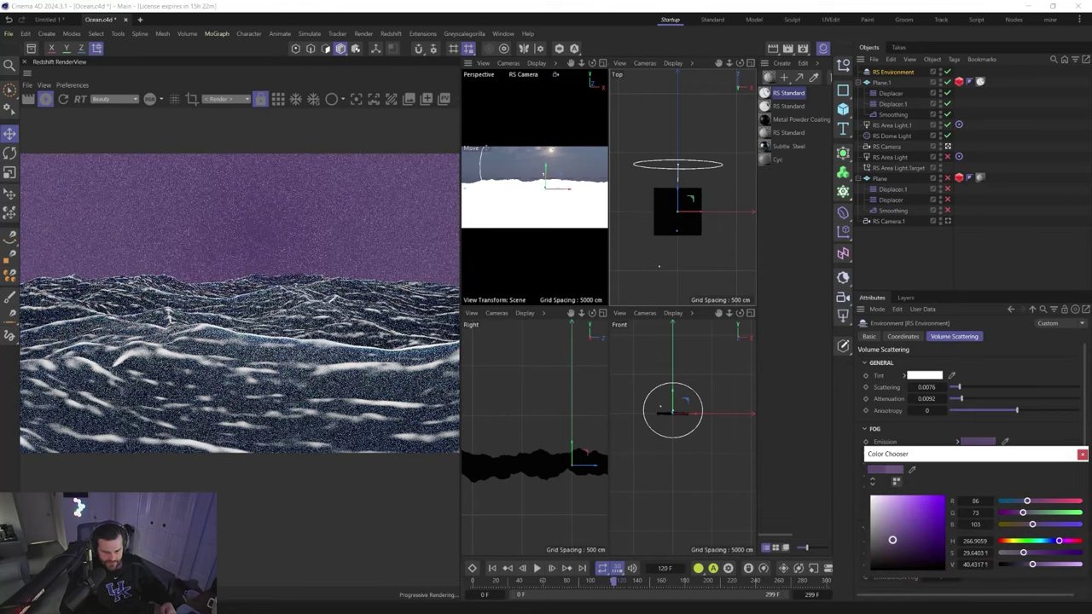
{"action": "left_click", "coordinate": [900, 540]}
{"action": "left_click_drag", "start_coordinate": [888, 540], "coordinate": [914, 553]}
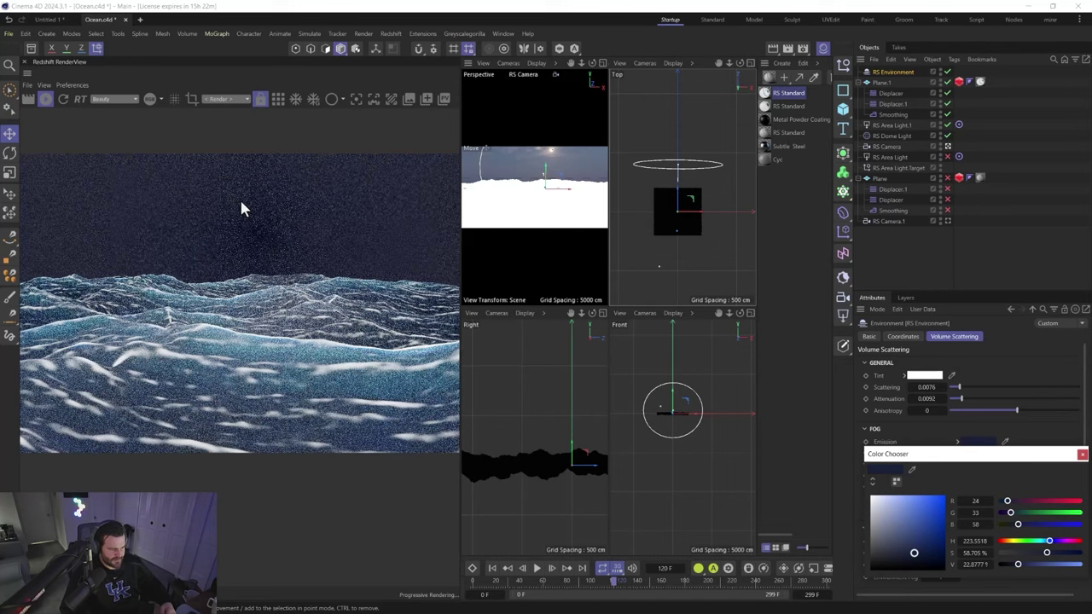
{"action": "left_click", "coordinate": [1082, 453]}
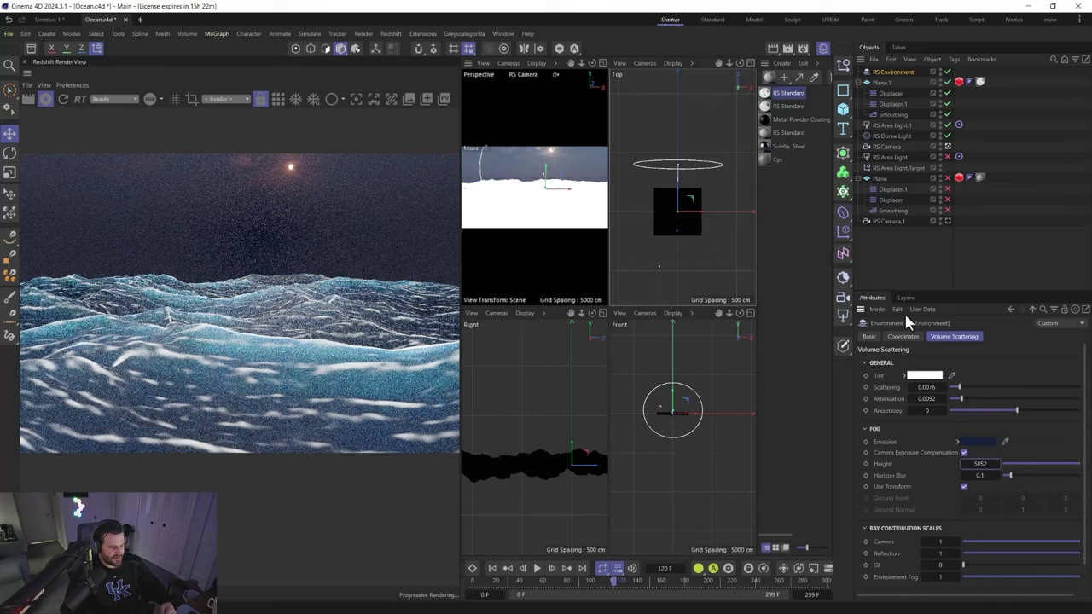
- Set fog anisotropy to 0.59, tint it warm orange, and adjust attenuation to 0.0576
{"action": "left_click_drag", "start_coordinate": [1016, 411], "coordinate": [1058, 413]}
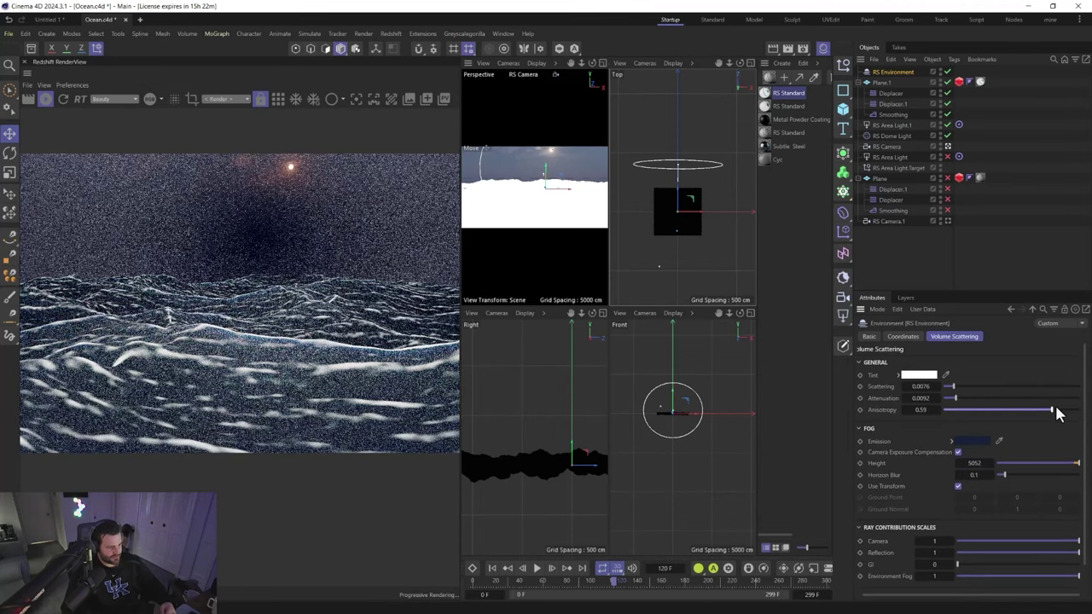
{"action": "left_click", "coordinate": [921, 376]}
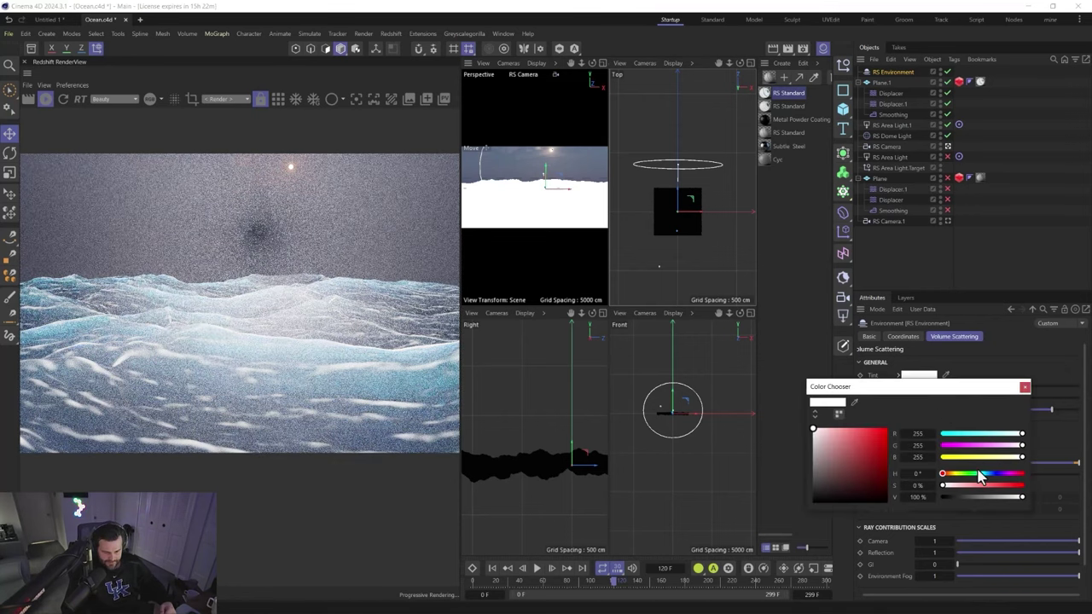
{"action": "left_click_drag", "start_coordinate": [941, 473], "coordinate": [993, 474]}
{"action": "left_click_drag", "start_coordinate": [844, 457], "coordinate": [859, 441]}
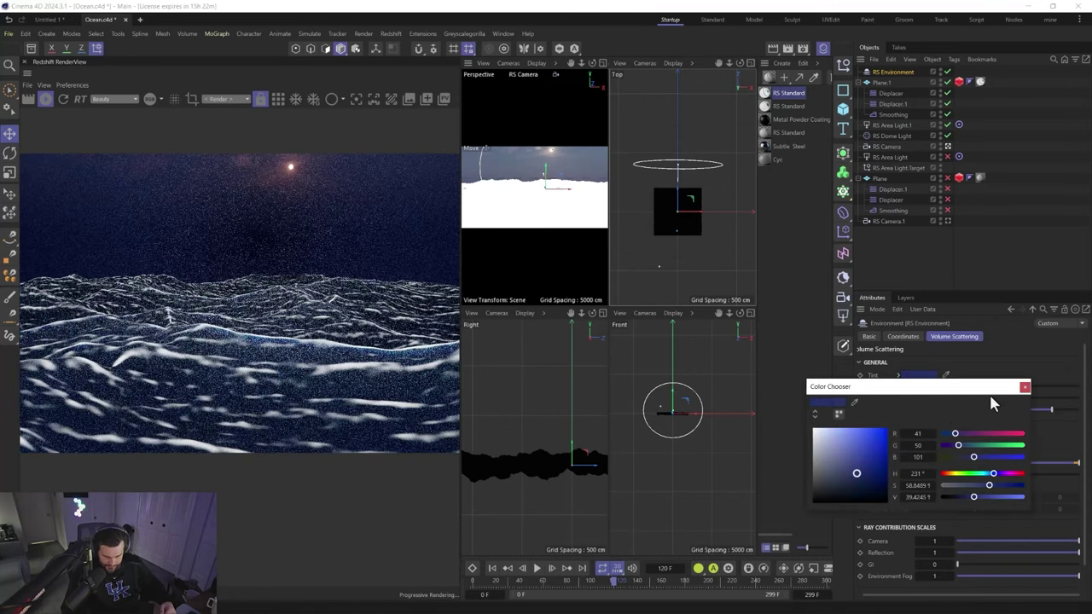
{"action": "left_click_drag", "start_coordinate": [993, 473], "coordinate": [846, 448]}
{"action": "left_click", "coordinate": [865, 457]}
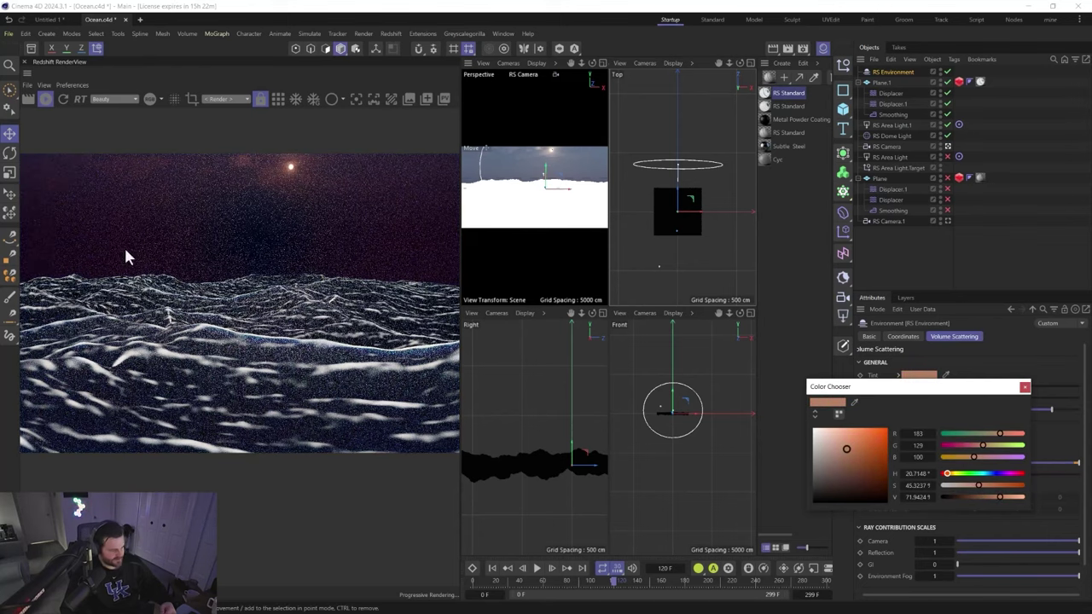
{"action": "left_click", "coordinate": [1024, 388]}
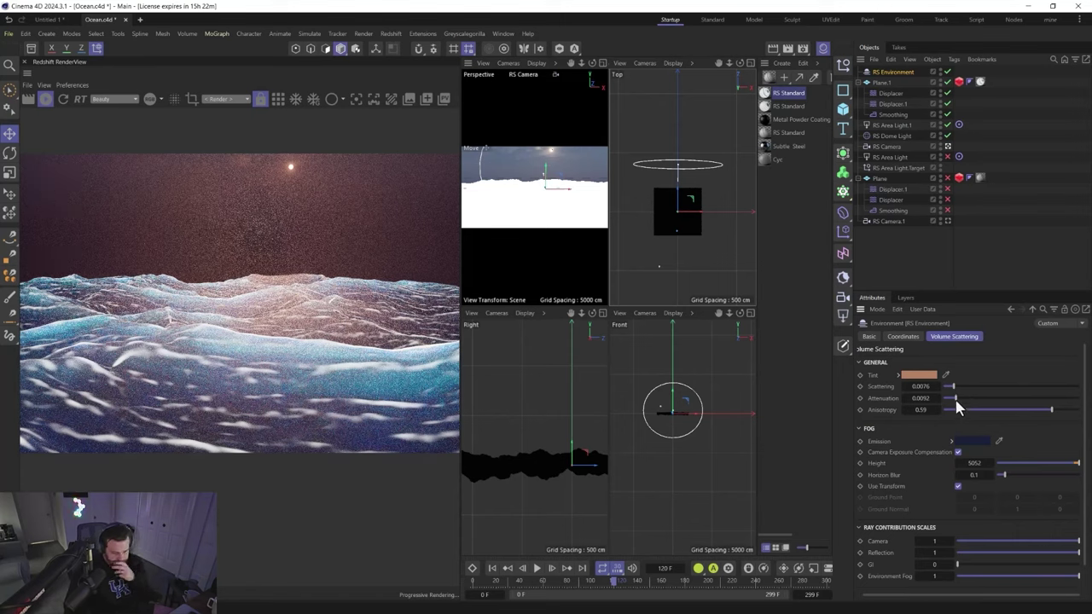
{"action": "left_click_drag", "start_coordinate": [951, 398], "coordinate": [947, 399]}
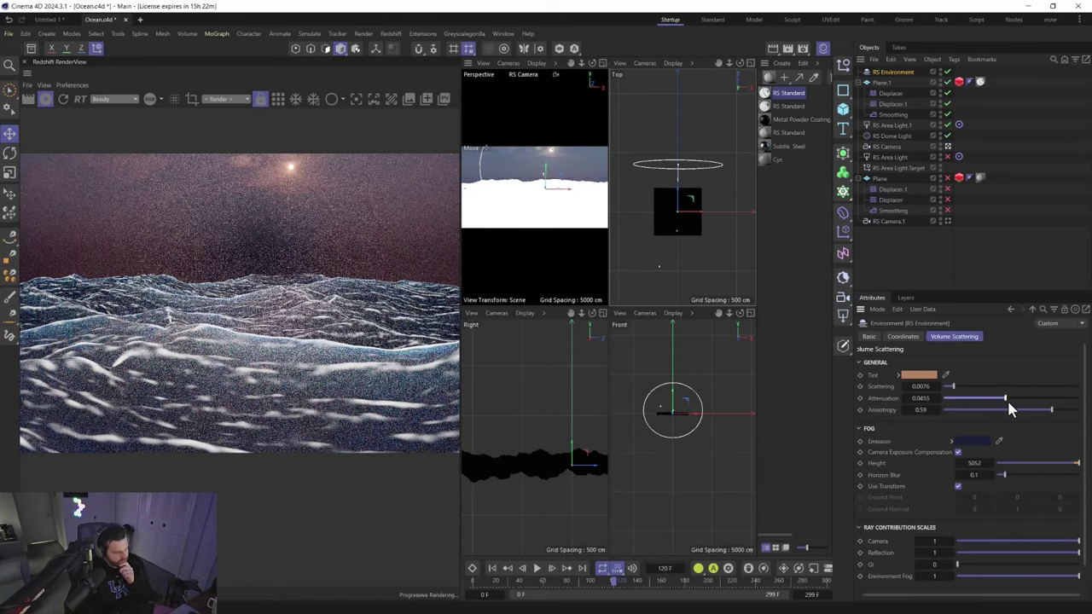
{"action": "left_click_drag", "start_coordinate": [1061, 399], "coordinate": [1022, 402]}
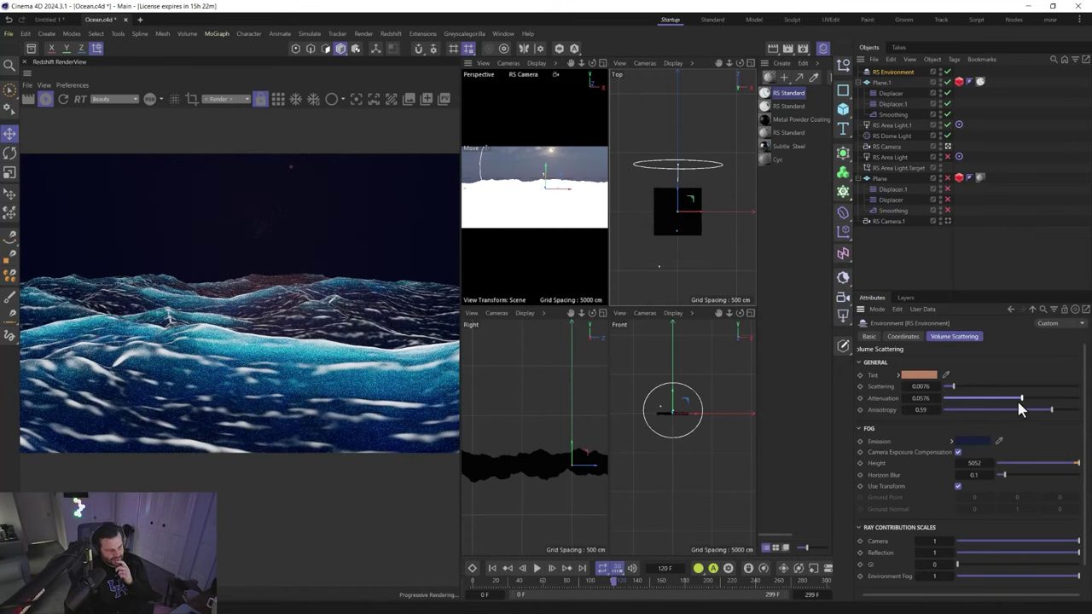
- Remove the RS Environment to restore the clear purple sky, then open the File menu
{"action": "left_click", "coordinate": [905, 265]}
{"action": "key", "text": "ctrl+z"}
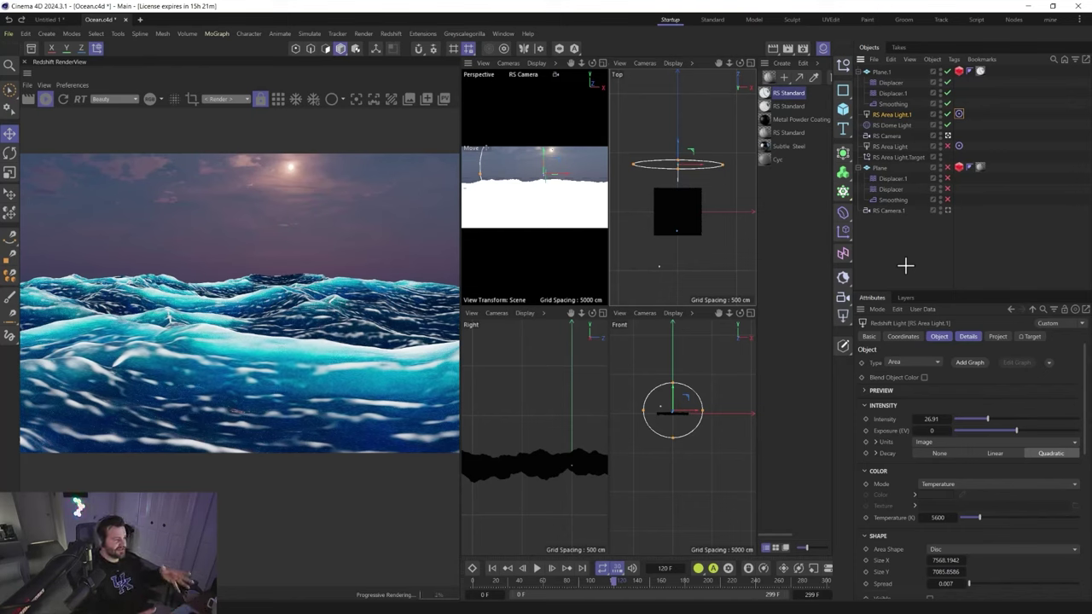
{"action": "left_click", "coordinate": [10, 34]}
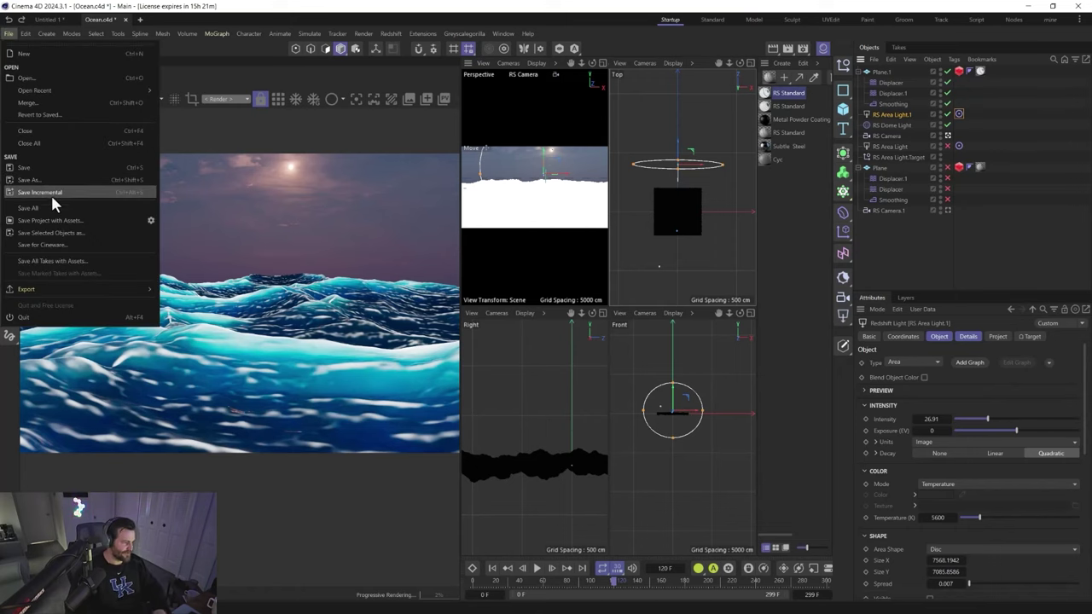
- Dismiss the File menu without saving and select the RS Dome Light
{"action": "left_click", "coordinate": [892, 247]}
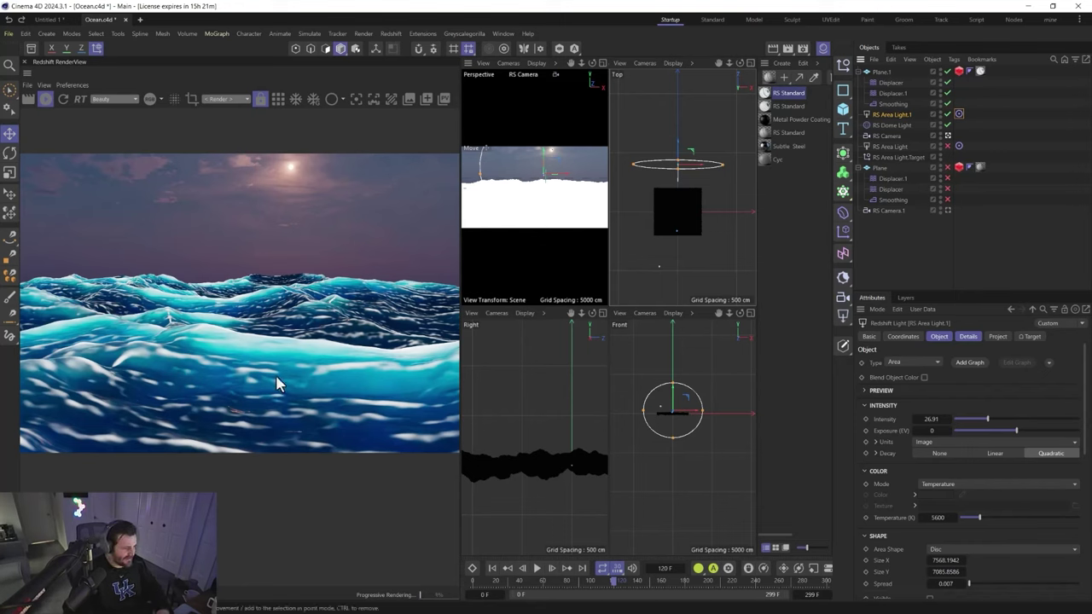
{"action": "left_click", "coordinate": [895, 125]}
- Keep the RS Dome Light colour white and set its intensity to 1 after briefly trying 10000
{"action": "left_click", "coordinate": [932, 442]}
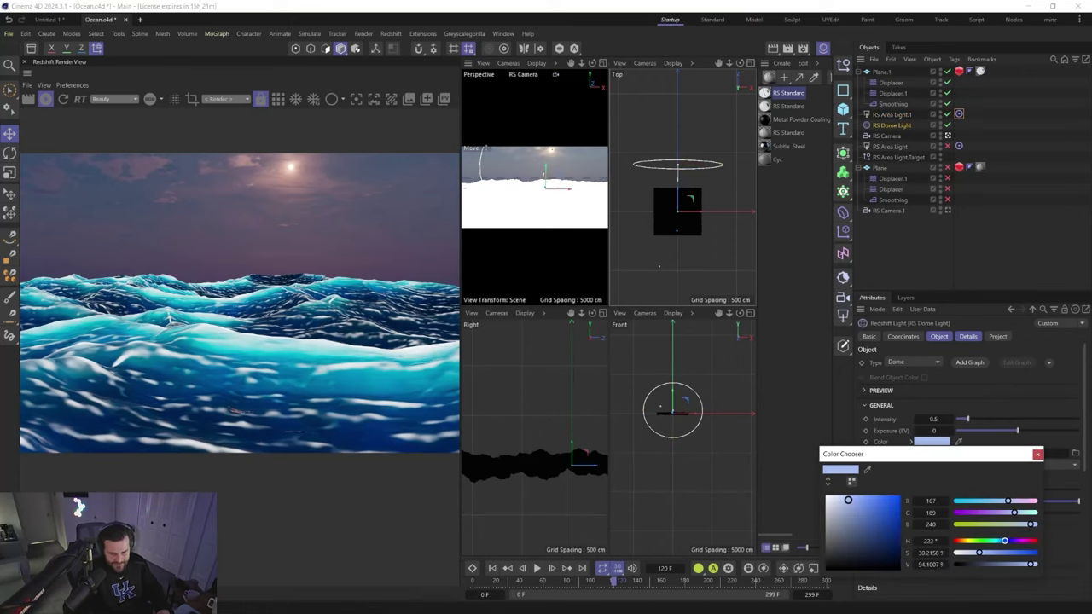
{"action": "left_click", "coordinate": [1038, 454]}
{"action": "left_click", "coordinate": [947, 419]}
{"action": "type", "text": "10000"}
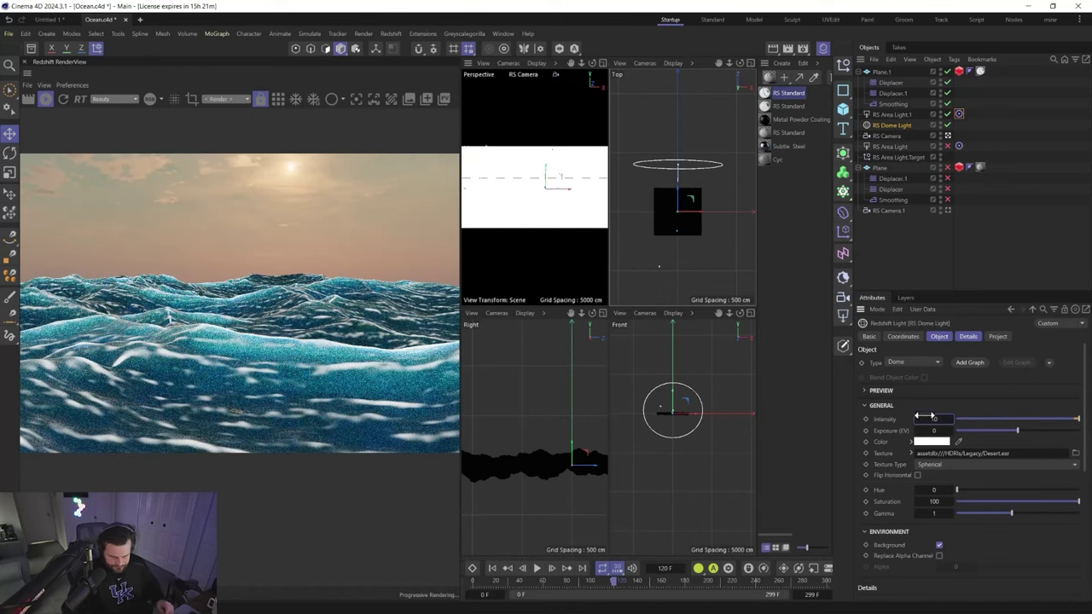
{"action": "key", "text": "Return"}
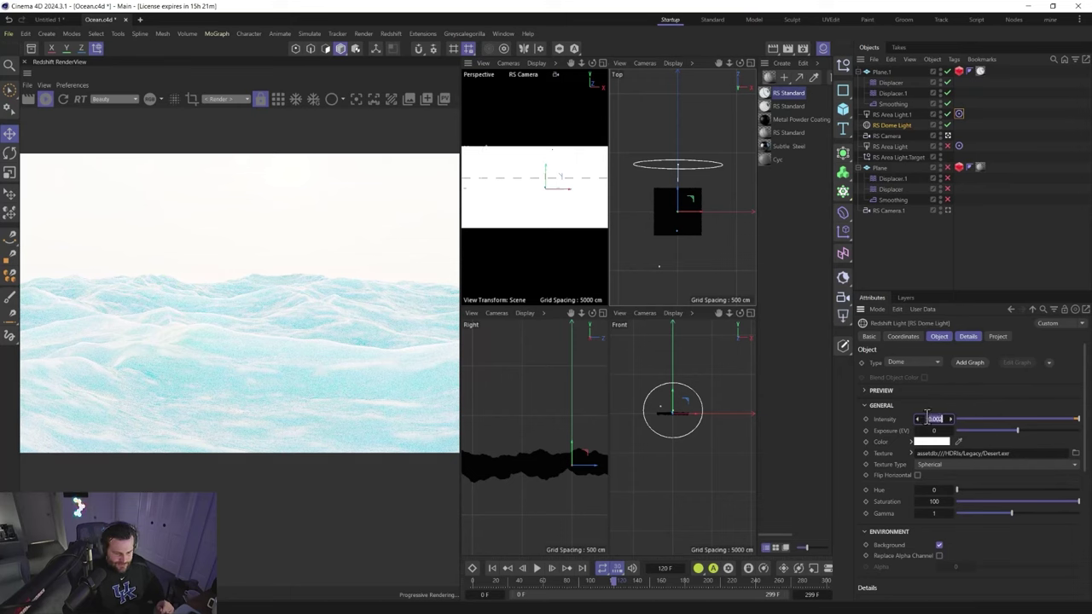
{"action": "type", "text": "1"}
{"action": "key", "text": "Return"}
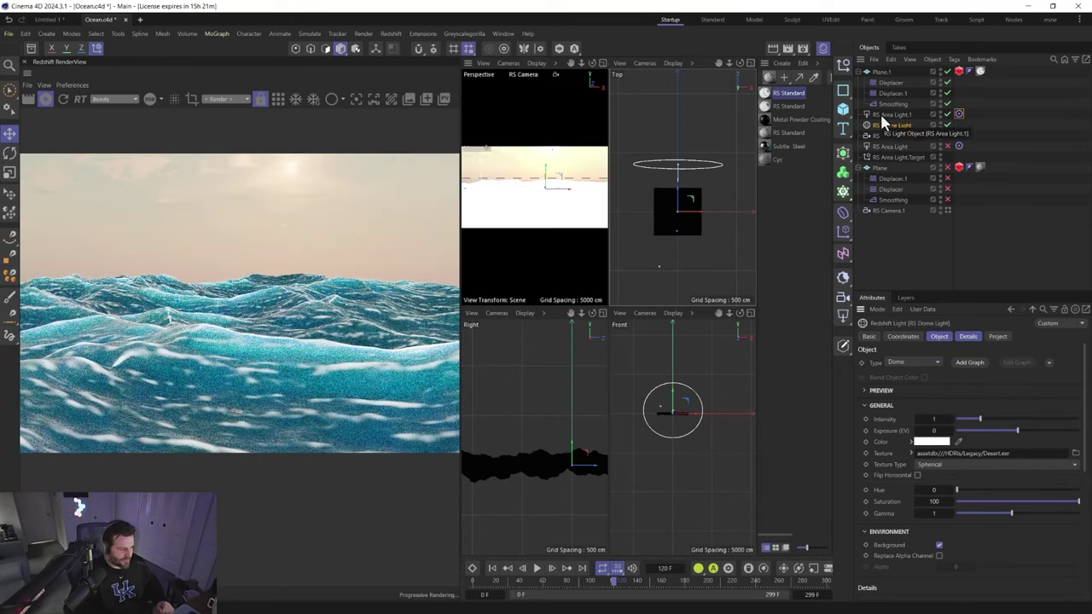
{"action": "scroll", "coordinate": [529, 236], "scroll_direction": "up", "scroll_amount": 2}
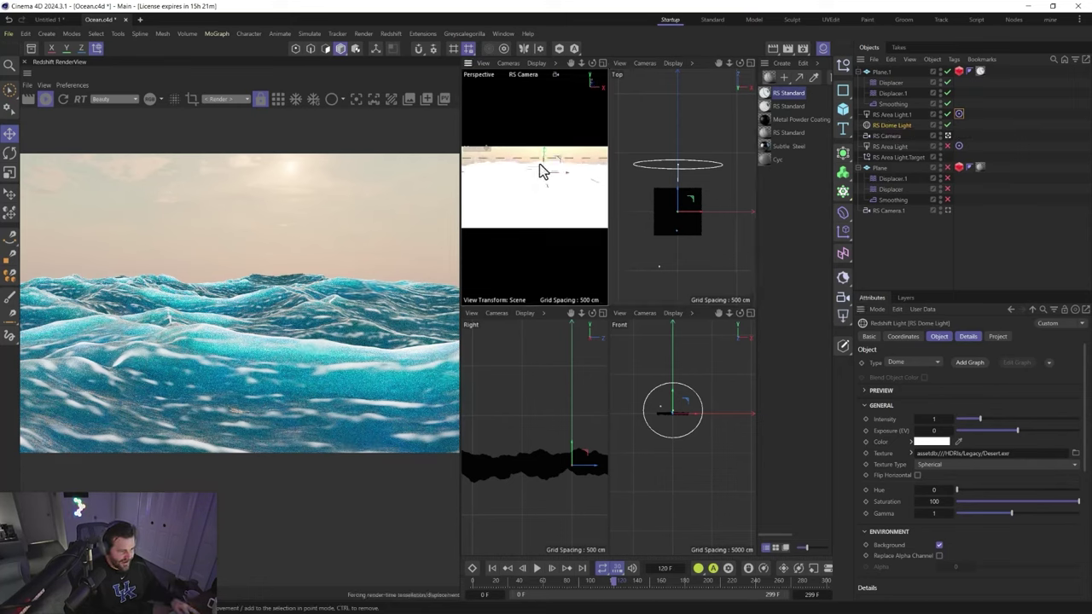
{"action": "scroll", "coordinate": [550, 179], "scroll_direction": "up", "scroll_amount": 1}
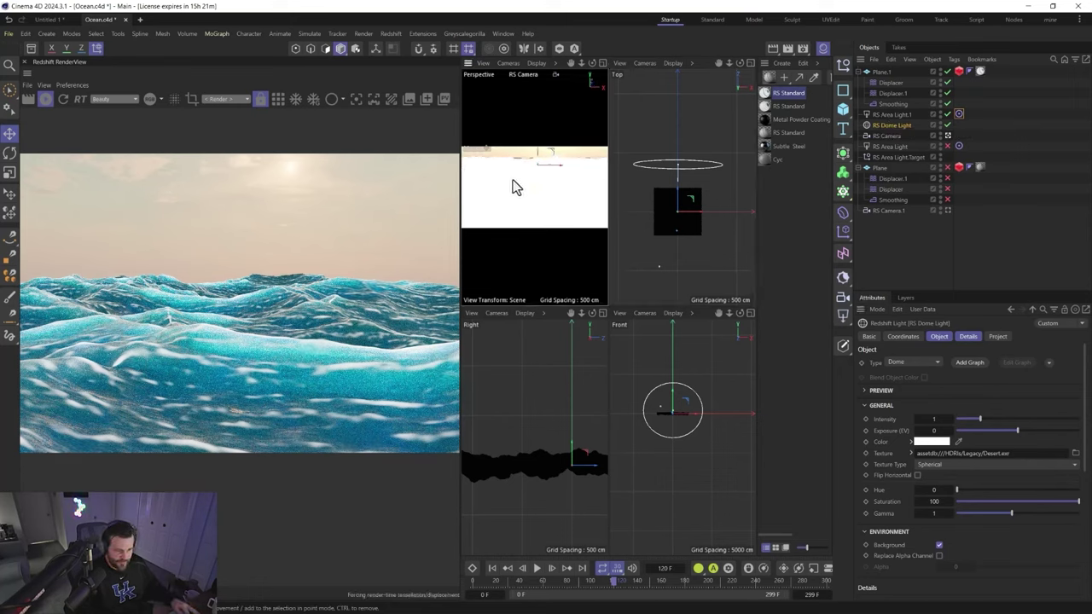
- Maximise the Perspective viewport and tilt the RS Camera slightly downward onto the waves
{"action": "middle_click", "coordinate": [515, 187]}
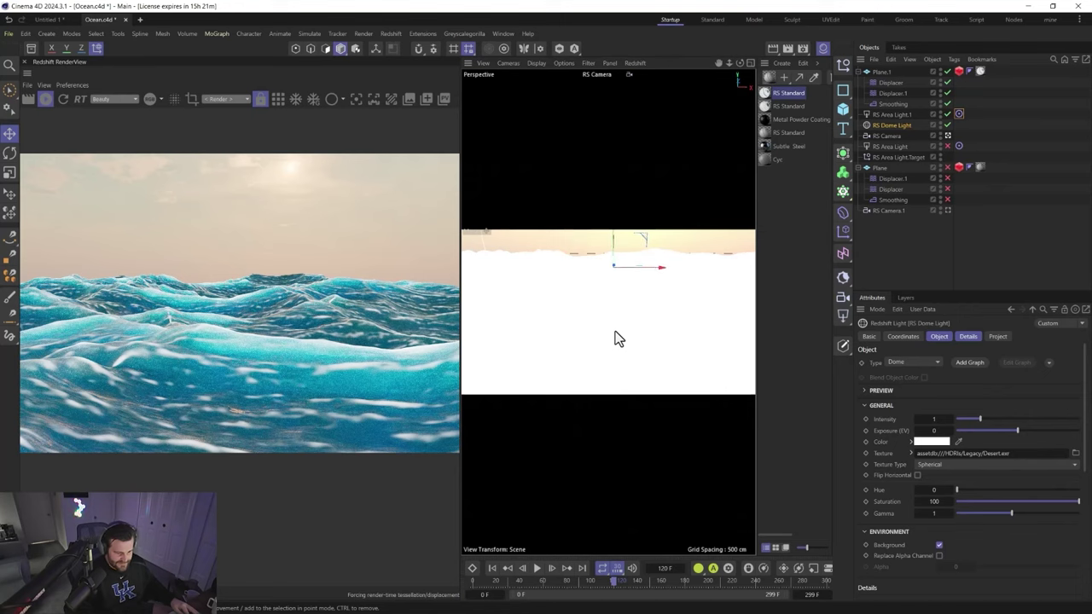
{"action": "scroll", "coordinate": [607, 320], "scroll_direction": "up", "scroll_amount": 2}
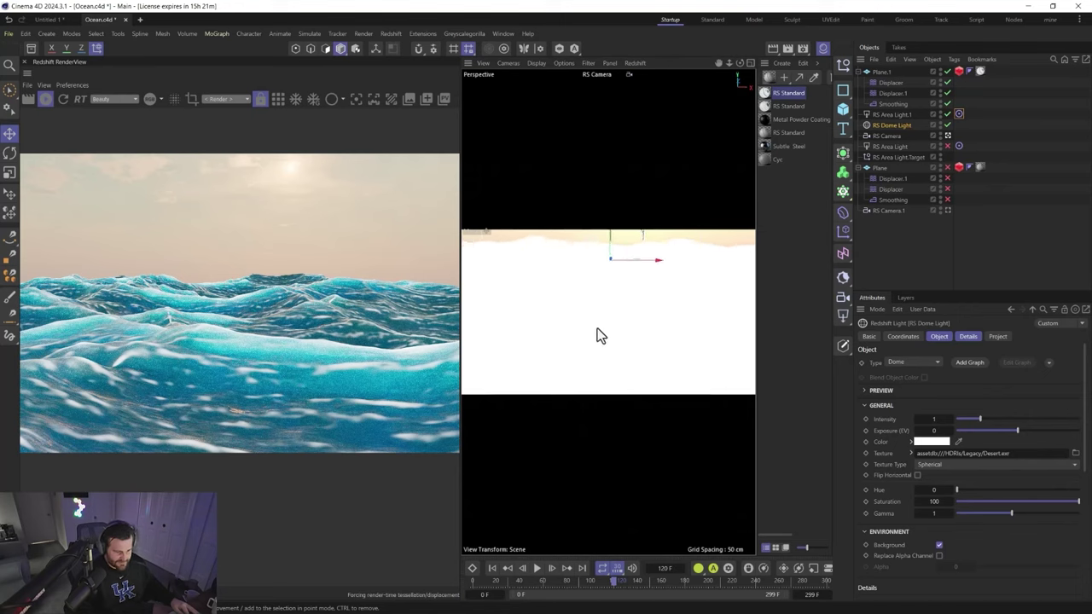
{"action": "left_click", "coordinate": [886, 136]}
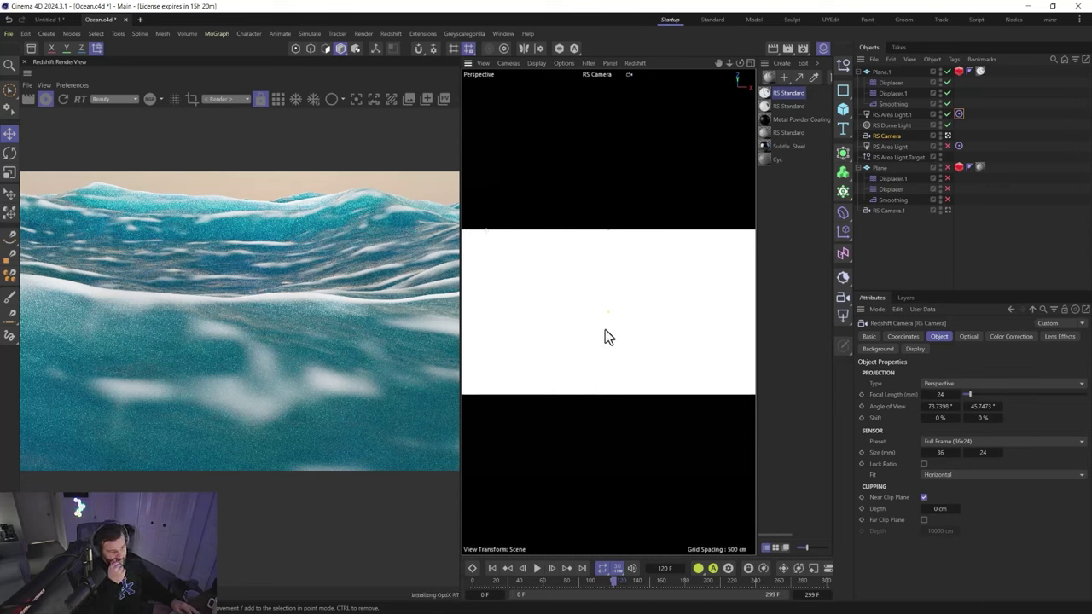
{"action": "left_click_drag", "start_coordinate": [605, 336], "coordinate": [603, 317], "text": "alt"}
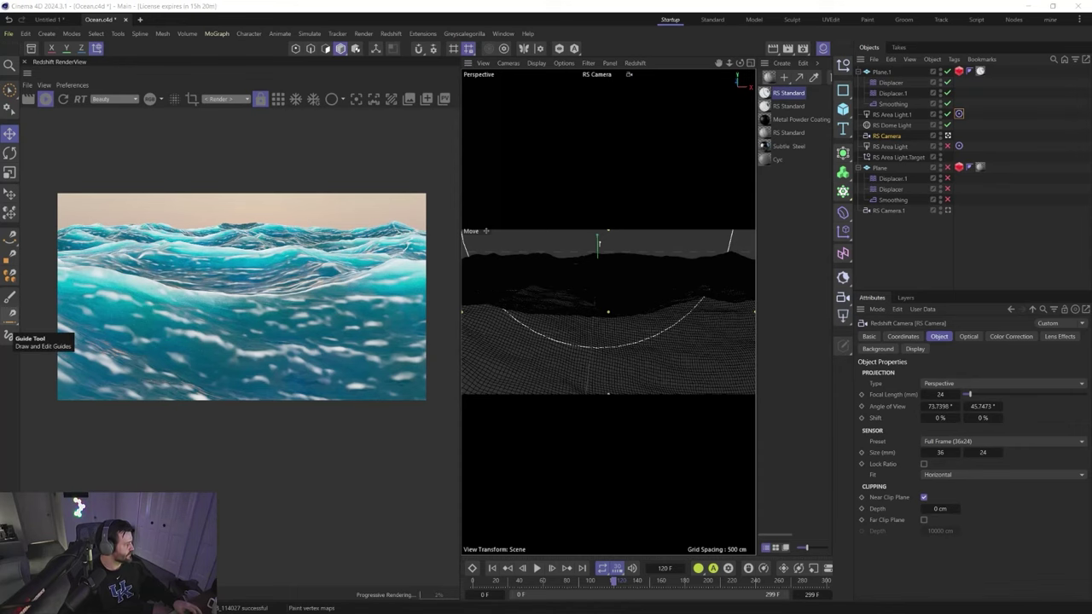
- Open the Skybox Lab bookmark in a new browser window and accept both welcome-dialog checkboxes
{"action": "key", "text": "ctrl+n"}
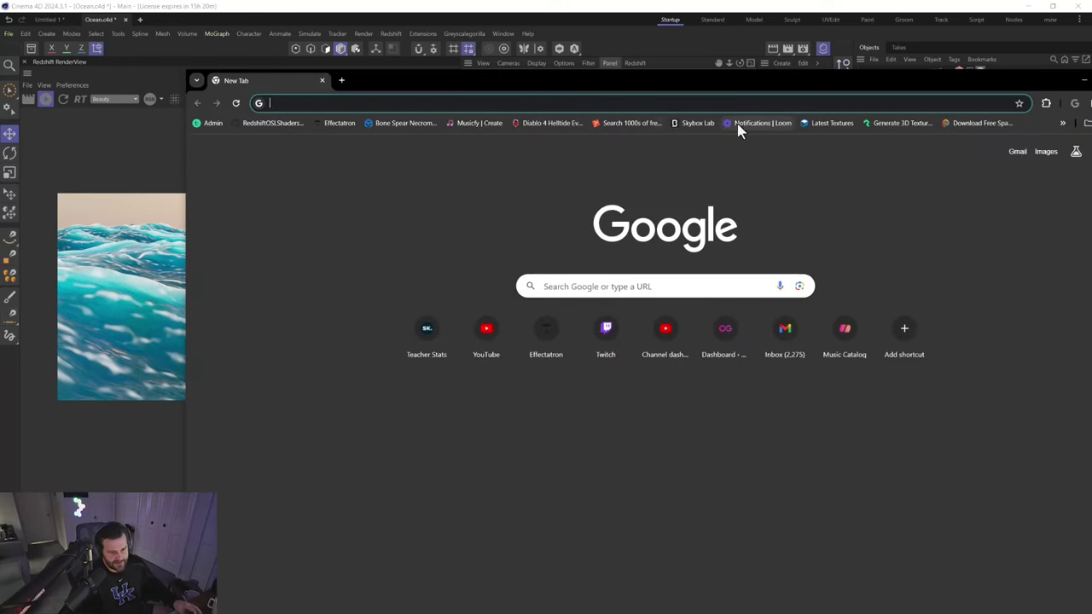
{"action": "left_click", "coordinate": [698, 125]}
{"action": "left_click_drag", "start_coordinate": [708, 81], "coordinate": [670, 52]}
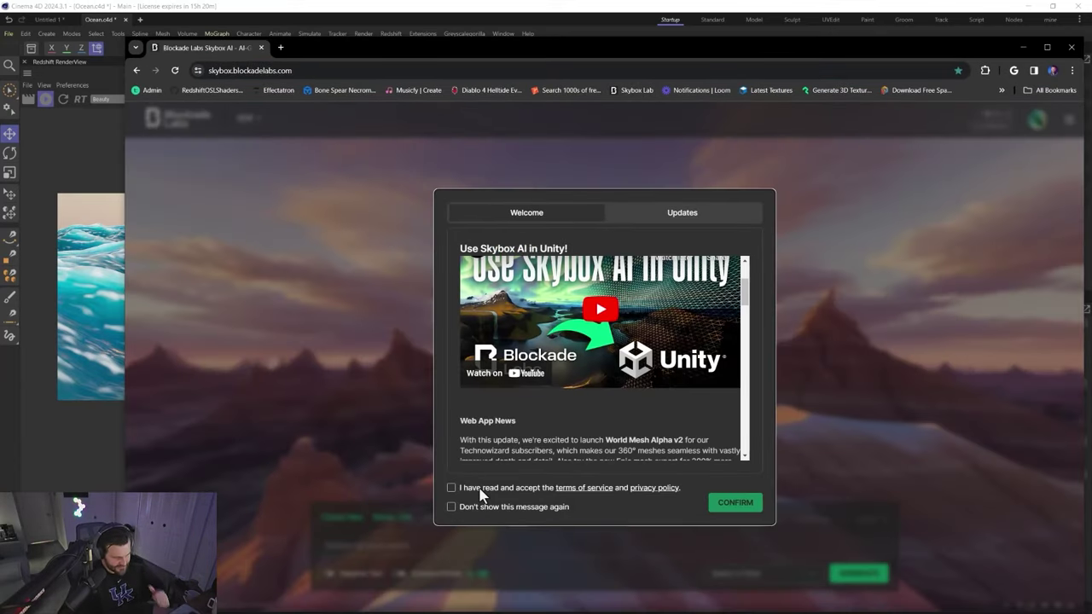
{"action": "left_click", "coordinate": [451, 488]}
{"action": "left_click", "coordinate": [450, 506]}
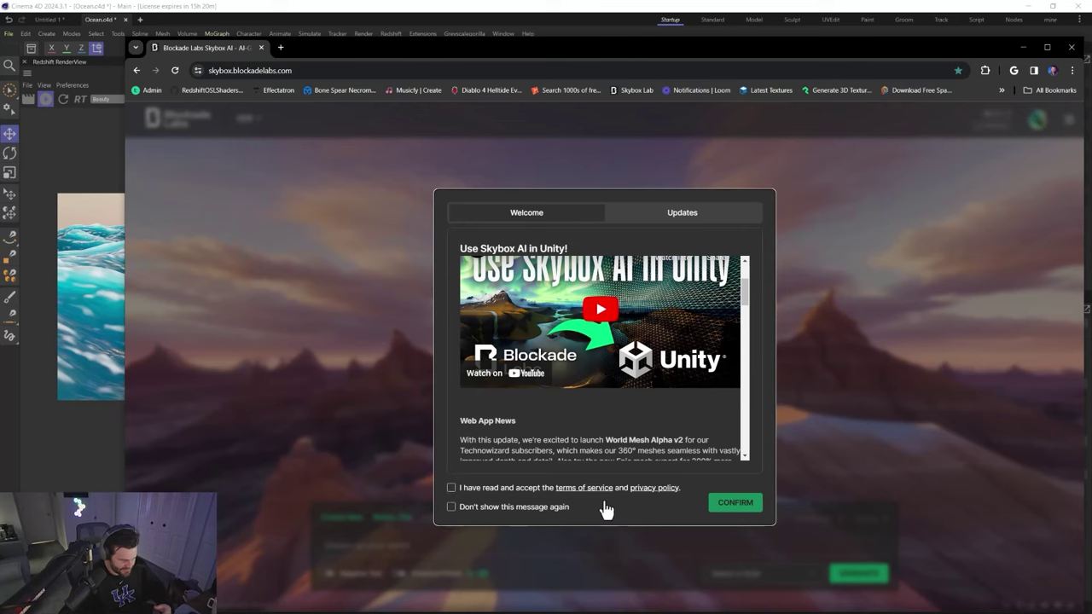
{"action": "left_click", "coordinate": [735, 503]}
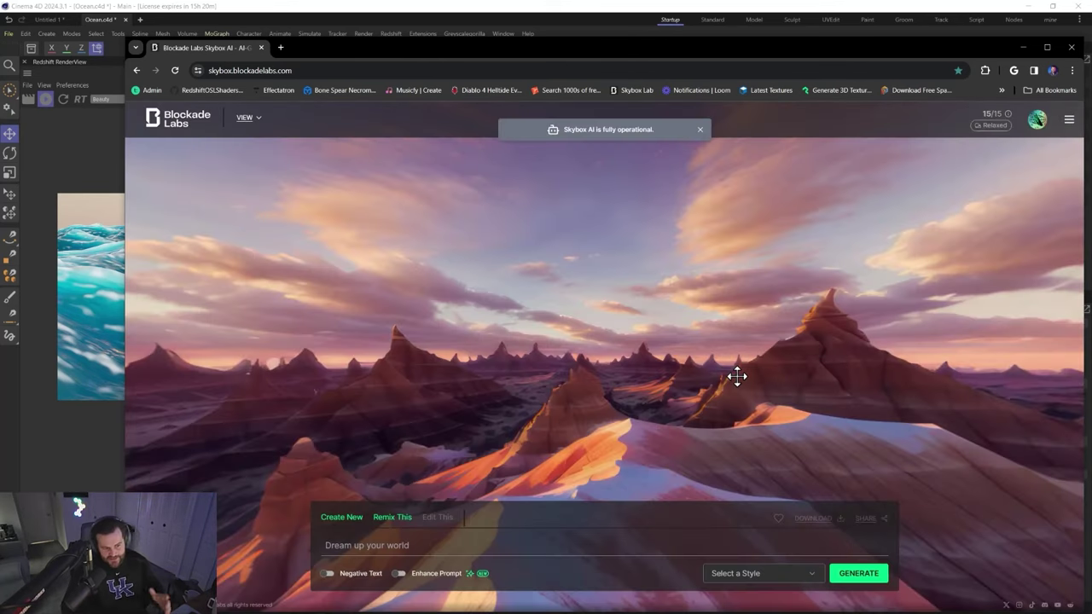
{"action": "left_click_drag", "start_coordinate": [749, 52], "coordinate": [722, 34]}
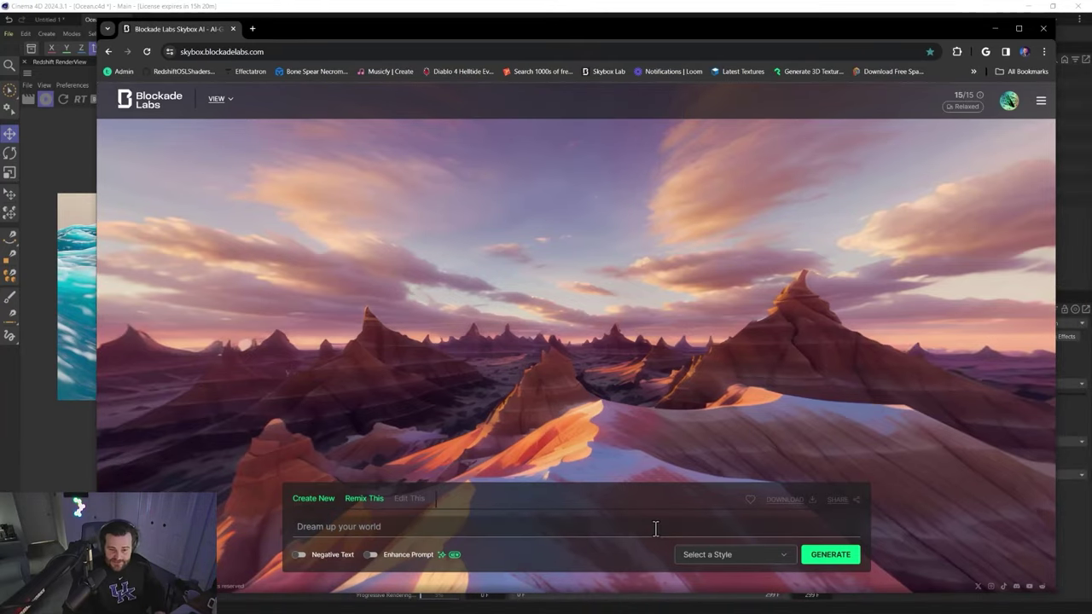
- Generate a skybox from the prompt 'Cloudy sky over the ocean' in the Illustrative > Anime style
{"action": "left_click", "coordinate": [610, 529]}
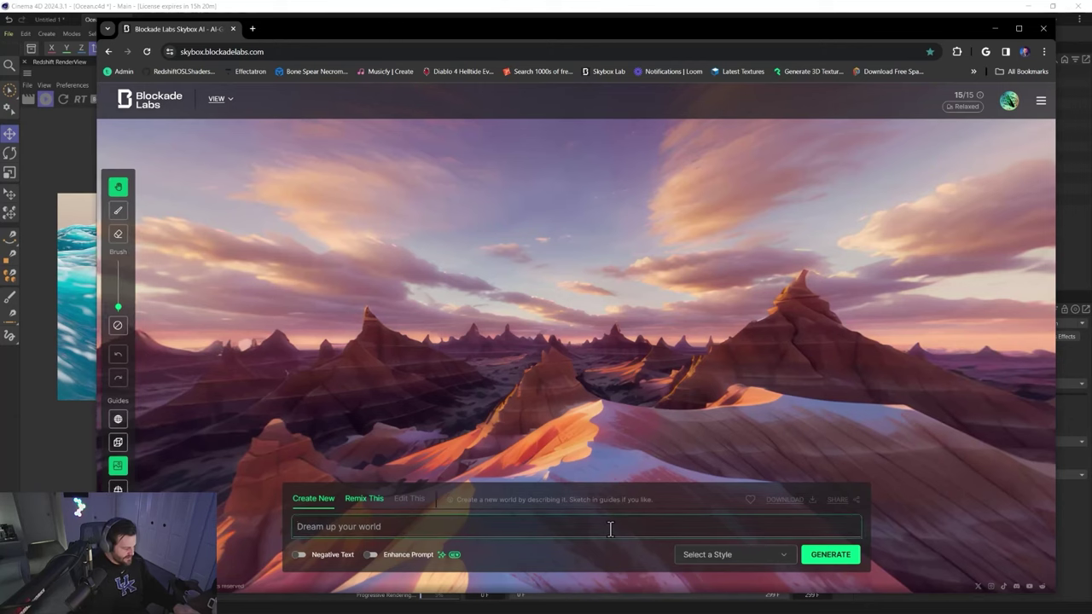
{"action": "type", "text": "Cloud"}
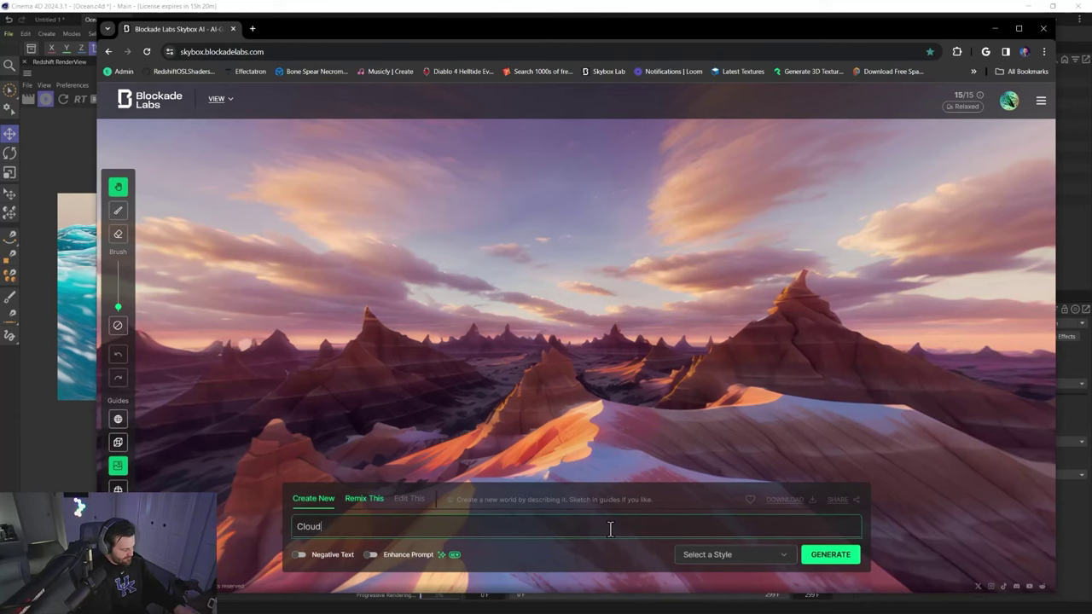
{"action": "type", "text": "y sky "}
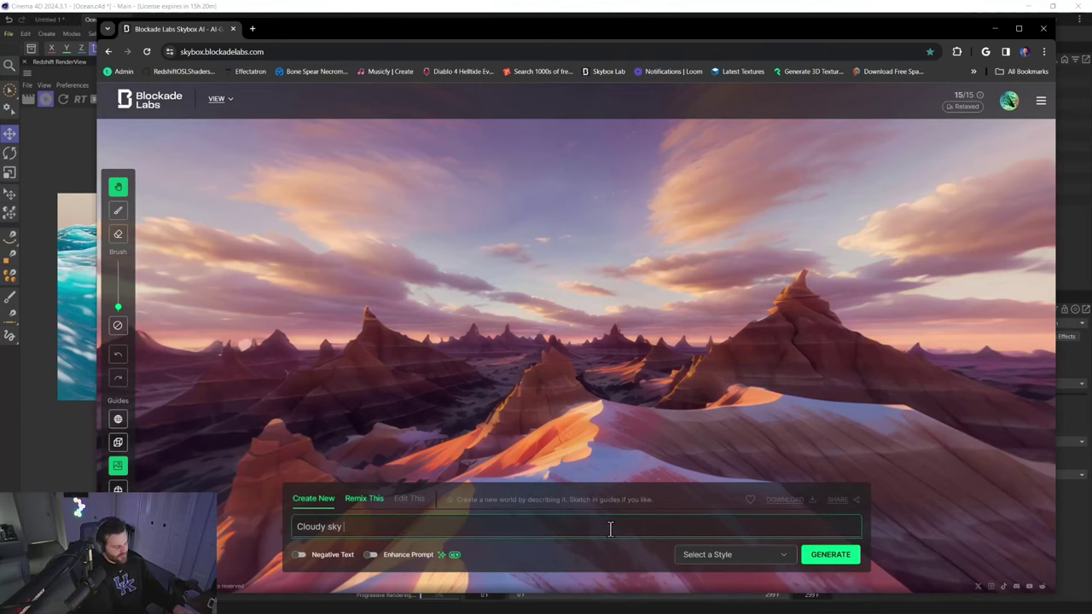
{"action": "type", "text": "over the ocean"}
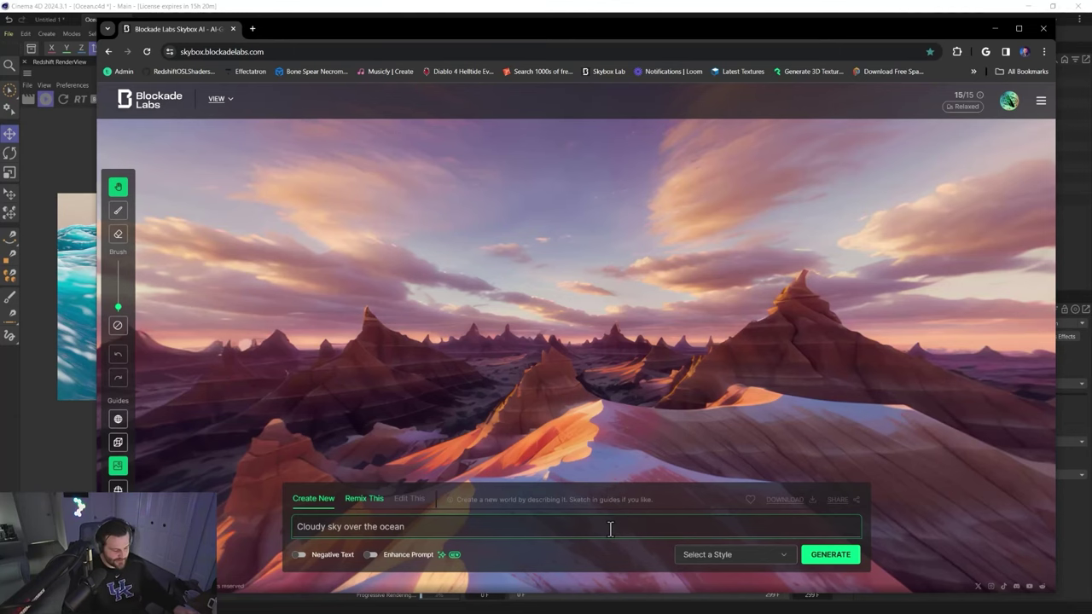
{"action": "left_click", "coordinate": [731, 556]}
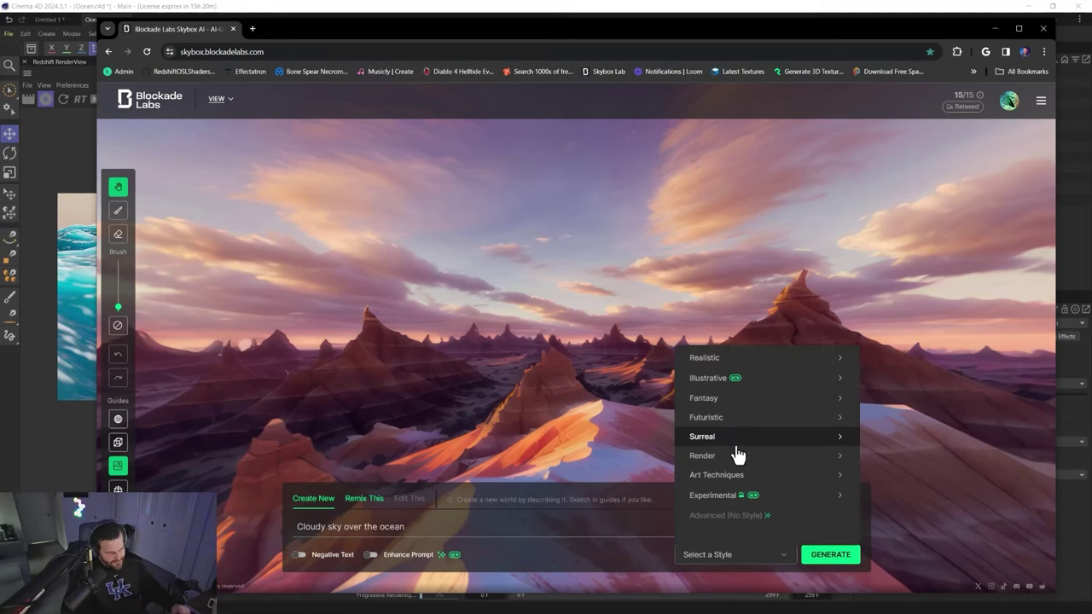
{"action": "left_click", "coordinate": [707, 383]}
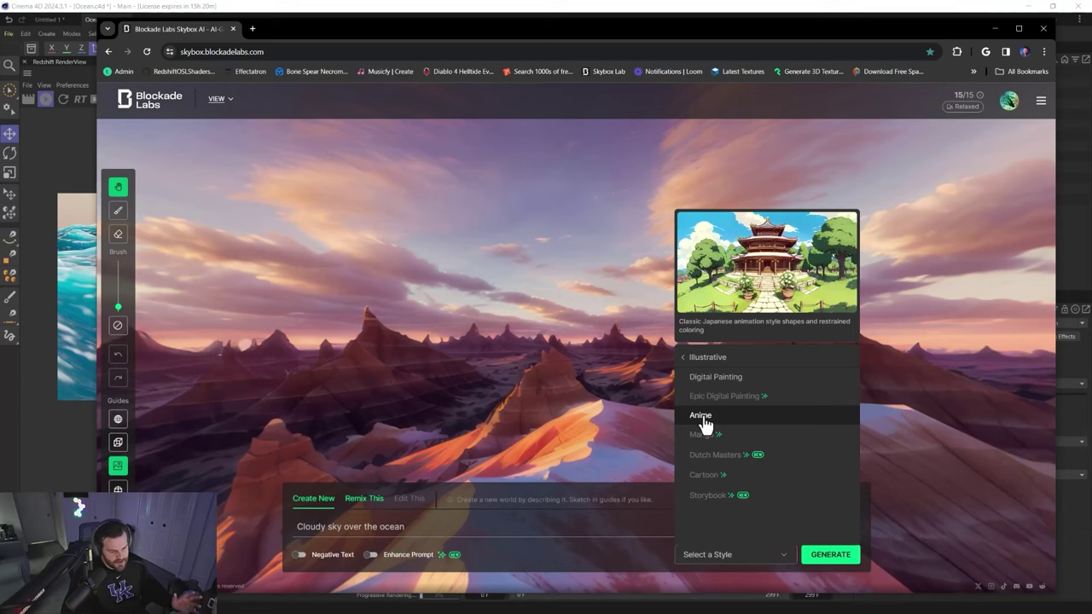
{"action": "left_click", "coordinate": [701, 416]}
{"action": "left_click", "coordinate": [829, 556]}
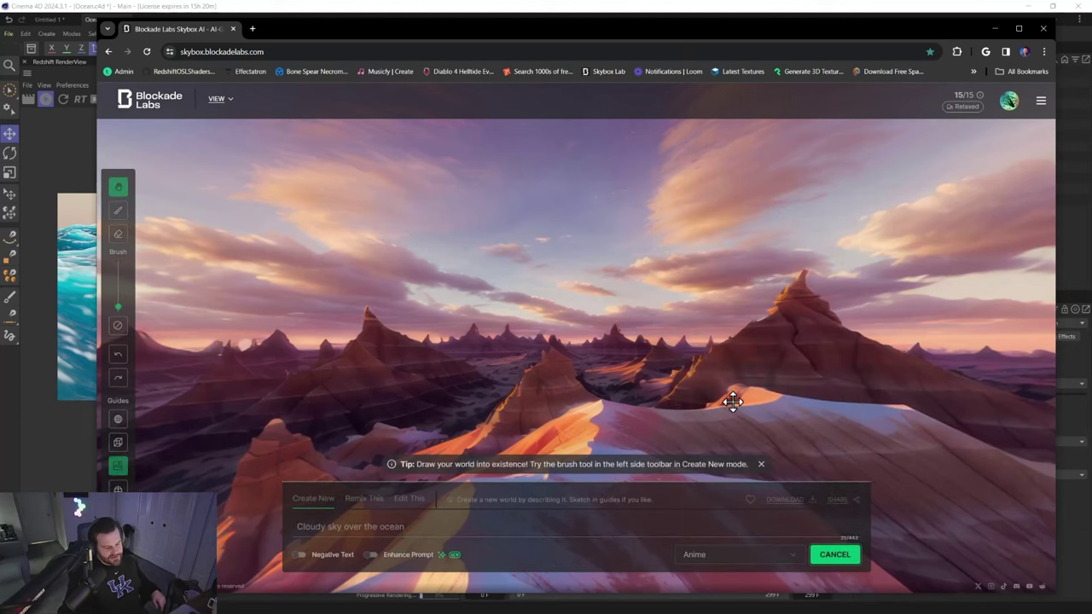
- Pan around the finished anime ocean panorama and start downloading it as an Equirectangular JPG
{"action": "left_click_drag", "start_coordinate": [846, 299], "coordinate": [778, 281]}
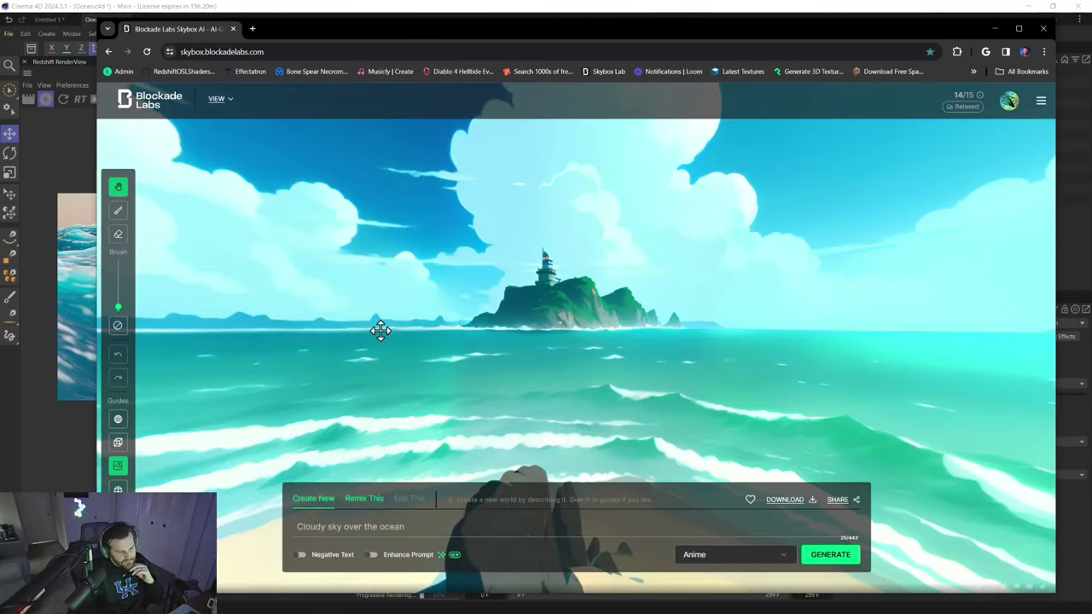
{"action": "left_click_drag", "start_coordinate": [377, 324], "coordinate": [333, 258]}
{"action": "left_click_drag", "start_coordinate": [829, 219], "coordinate": [341, 273]}
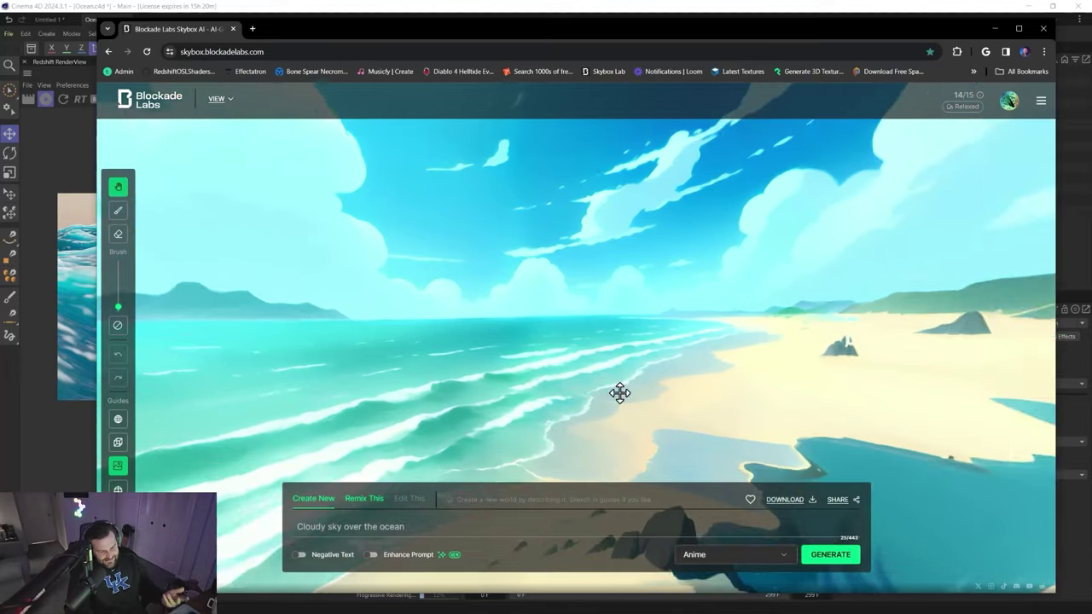
{"action": "left_click", "coordinate": [777, 500]}
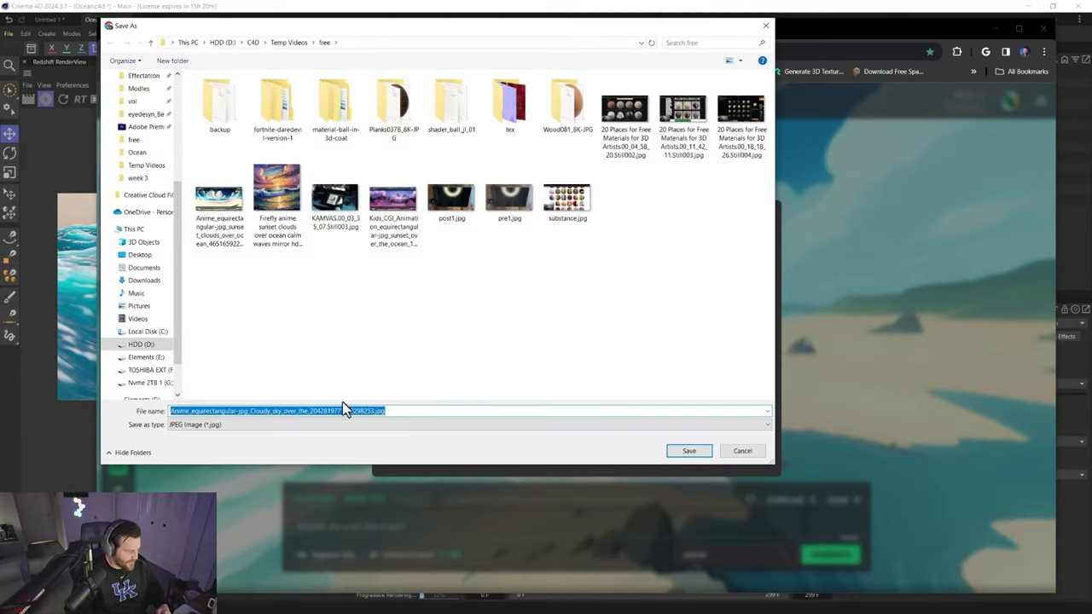
- Save the skybox JPG and drag it from Chrome's downloads into the RS Dome Light's Texture field
{"action": "left_click", "coordinate": [697, 453]}
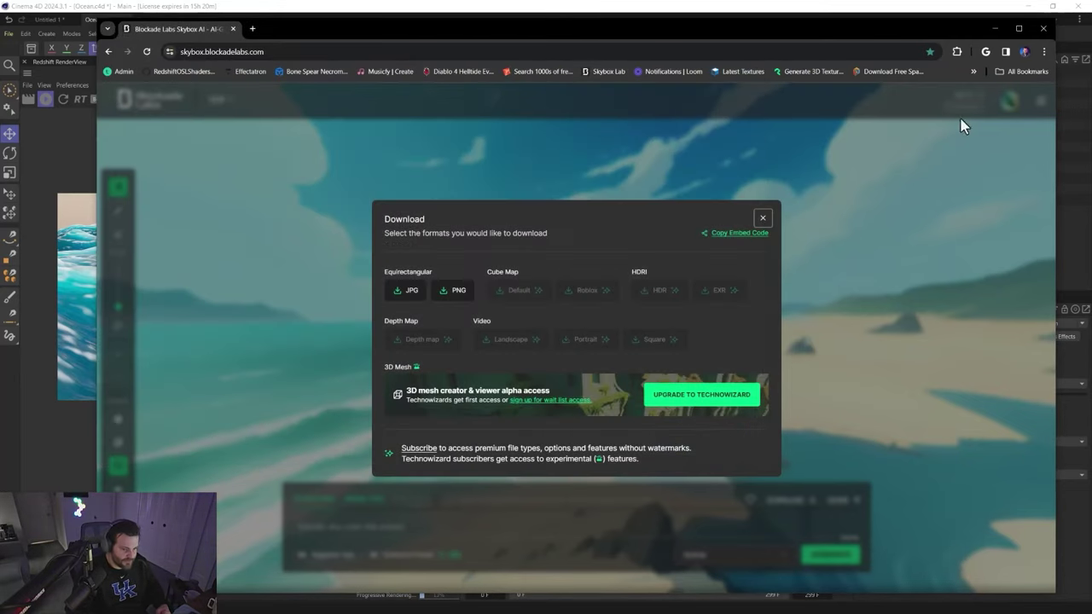
{"action": "left_click_drag", "start_coordinate": [923, 34], "coordinate": [583, 63]}
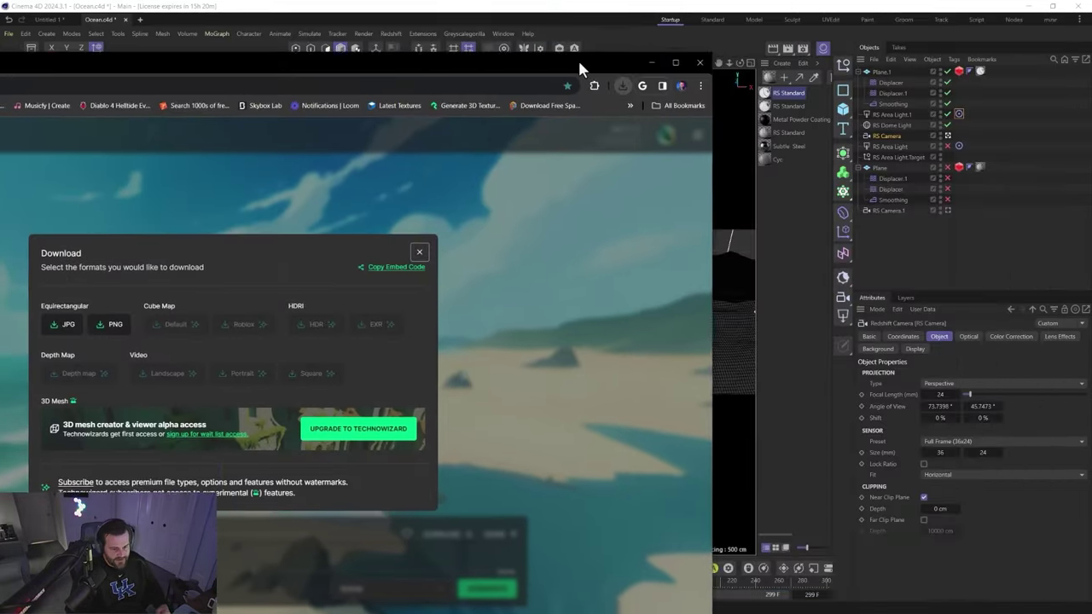
{"action": "left_click", "coordinate": [626, 83]}
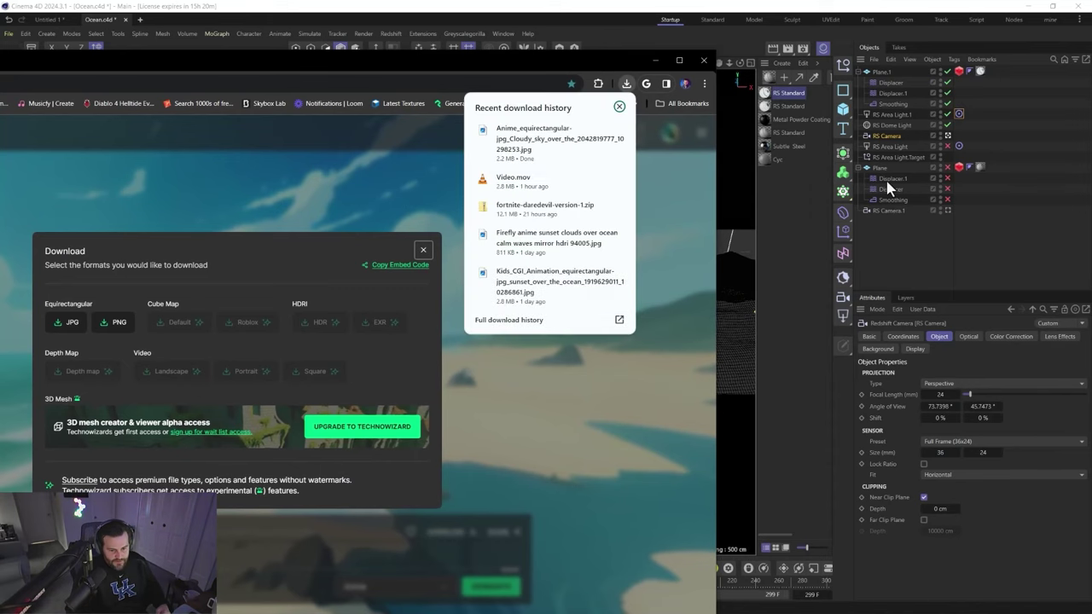
{"action": "left_click", "coordinate": [883, 127]}
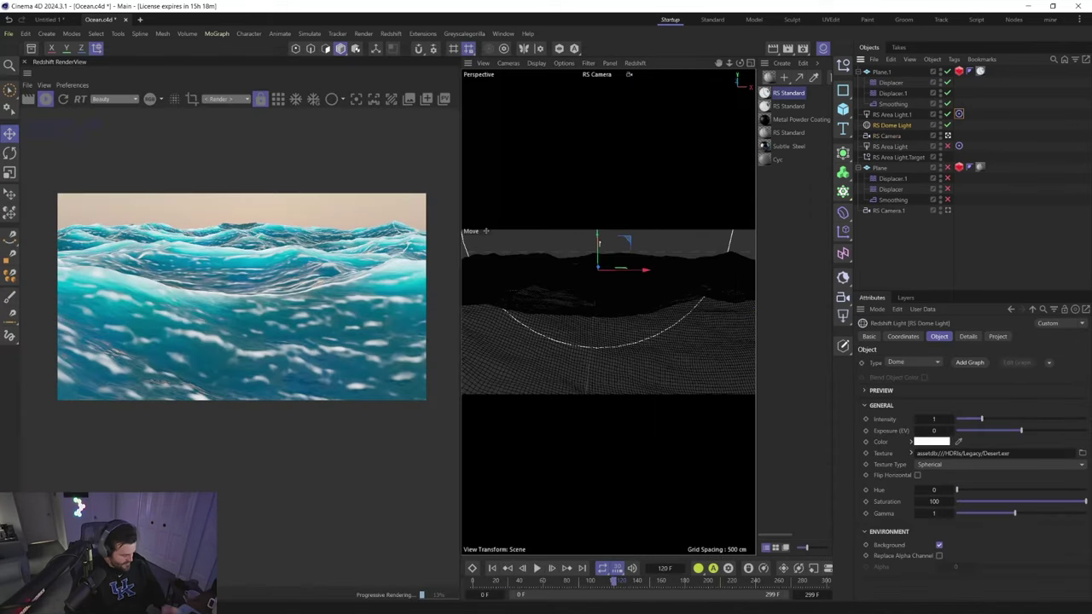
{"action": "key", "text": "super"}
{"action": "key", "text": "super"}
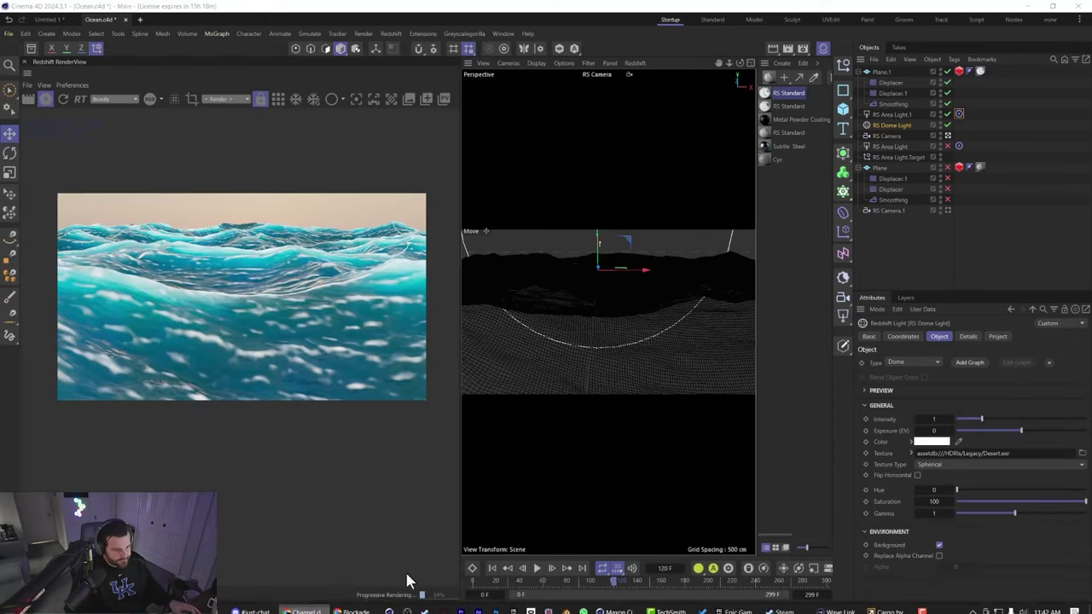
{"action": "left_click", "coordinate": [303, 611]}
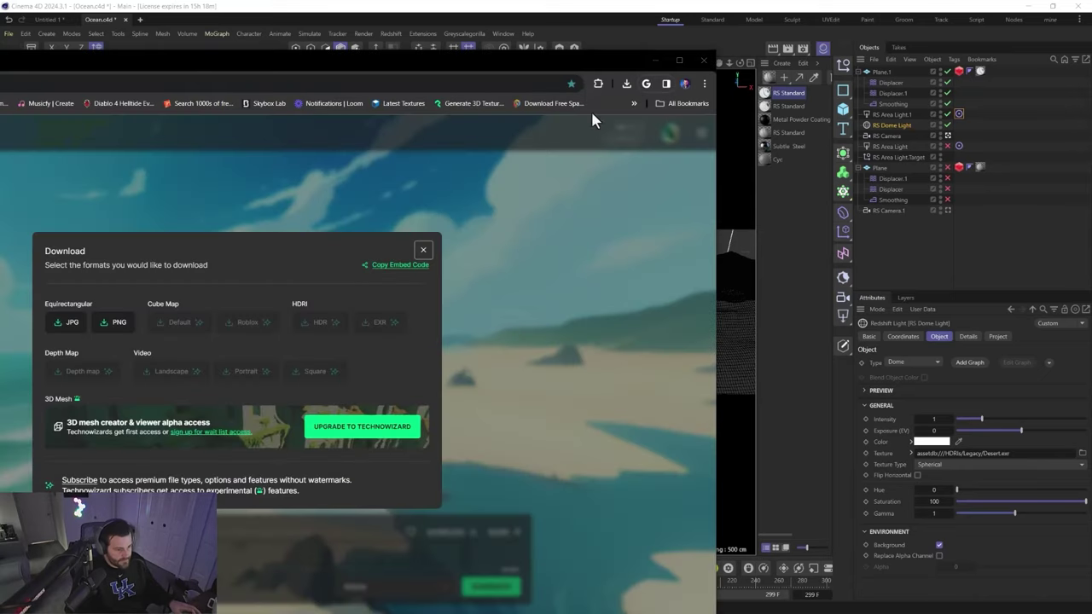
{"action": "left_click", "coordinate": [627, 85]}
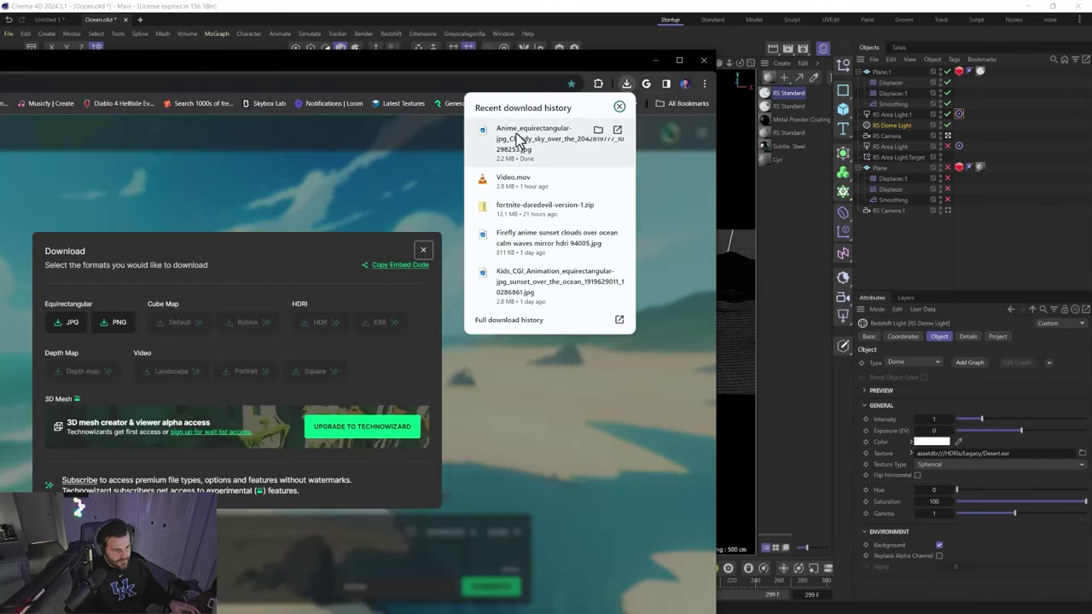
{"action": "left_click_drag", "start_coordinate": [517, 139], "coordinate": [966, 457]}
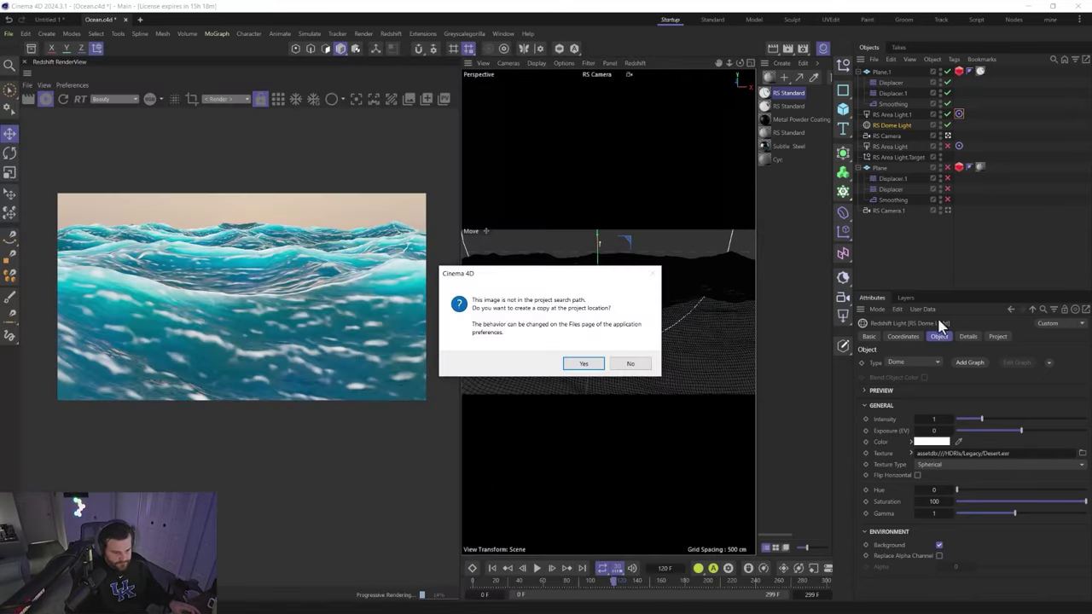
- Copy the image into the project, then rotate the dome light about 90° to show green hills
{"action": "left_click", "coordinate": [584, 364]}
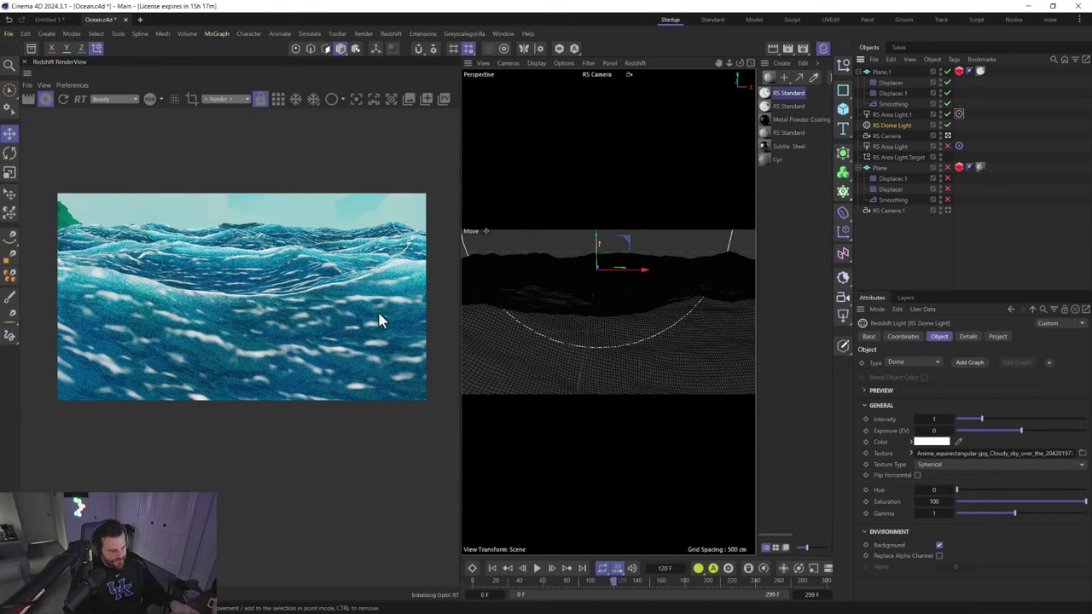
{"action": "key", "text": "r"}
{"action": "left_click_drag", "start_coordinate": [618, 291], "coordinate": [671, 261]}
{"action": "mouse_move", "coordinate": [694, 256]}
{"action": "left_mouse_down"}
{"action": "mouse_move", "coordinate": [592, 244]}
{"action": "mouse_move", "coordinate": [592, 270]}
{"action": "mouse_move", "coordinate": [594, 256]}
{"action": "mouse_move", "coordinate": [580, 268]}
{"action": "mouse_move", "coordinate": [623, 275]}
{"action": "left_mouse_up"}
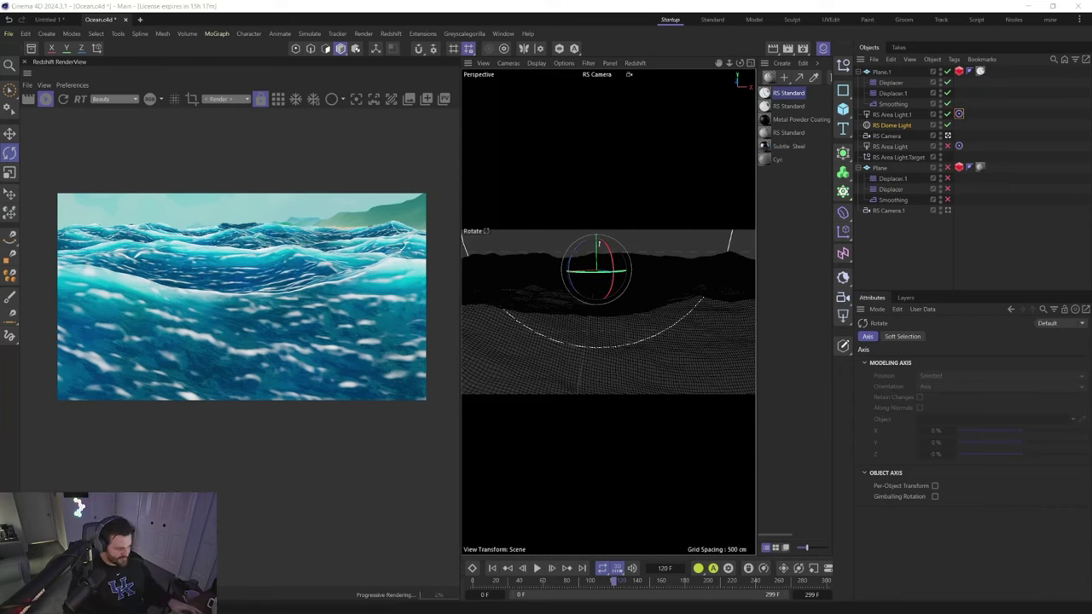
{"action": "key", "text": "super"}
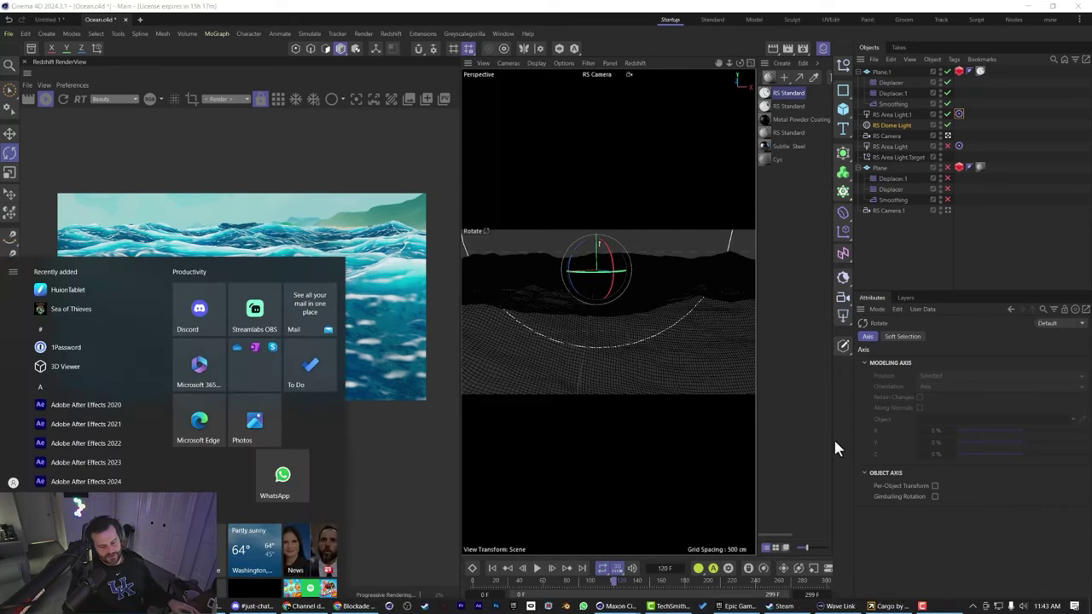
{"action": "key", "text": "super"}
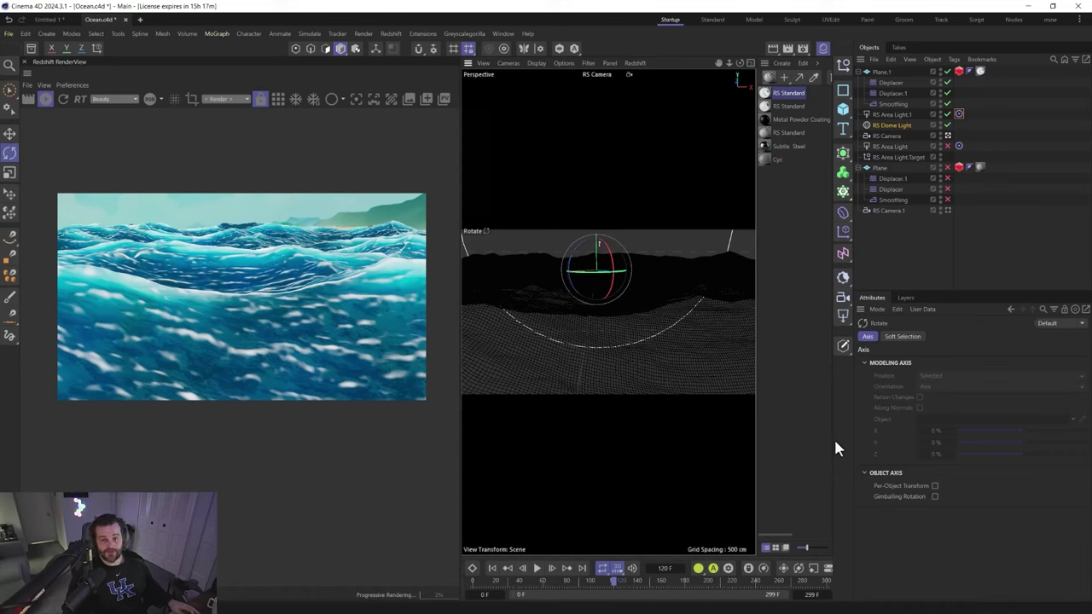